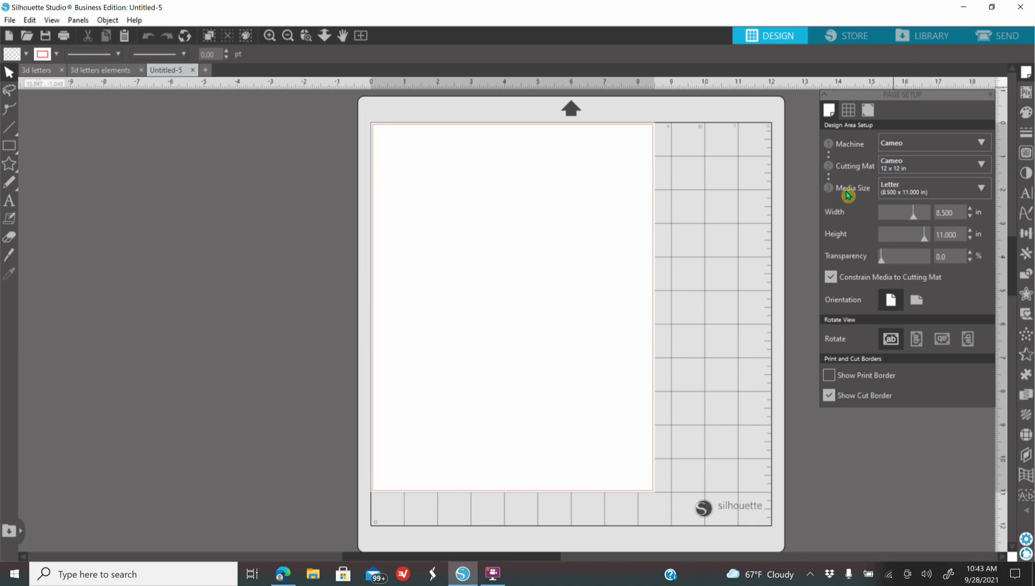
Set the media size to 12x12 and close the page setup
{"action": "left_click", "coordinate": [910, 197]}
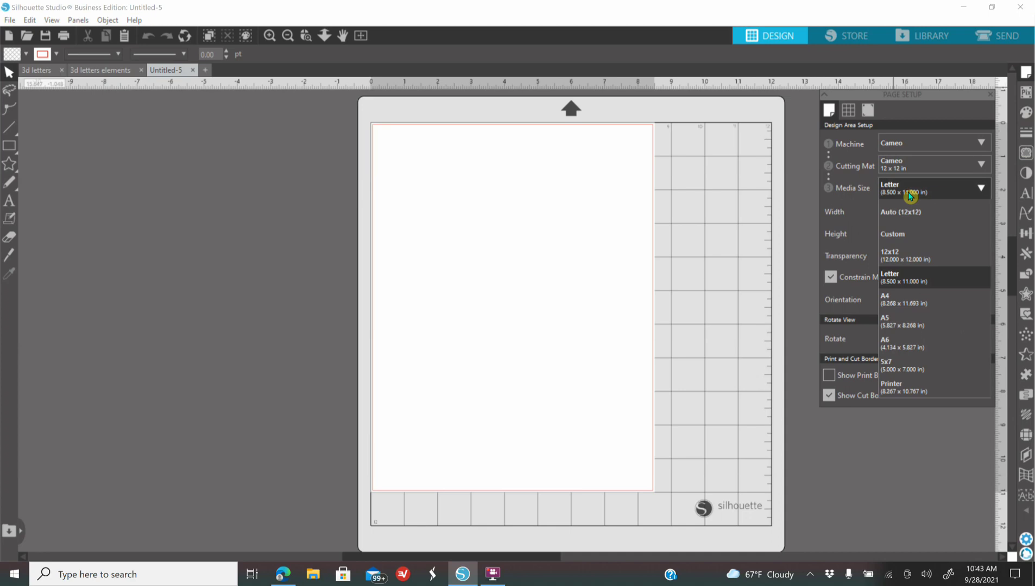
{"action": "left_click", "coordinate": [898, 257]}
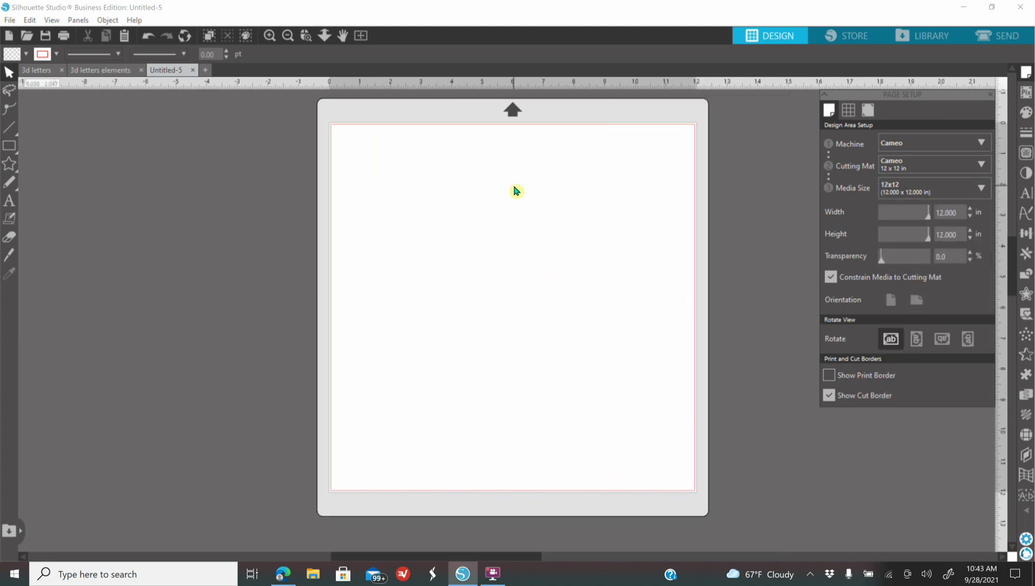
{"action": "left_click", "coordinate": [918, 264]}
{"action": "left_click_drag", "start_coordinate": [917, 266], "coordinate": [862, 268]}
{"action": "left_click", "coordinate": [289, 38]}
{"action": "left_click", "coordinate": [288, 39]}
{"action": "left_click", "coordinate": [288, 39]}
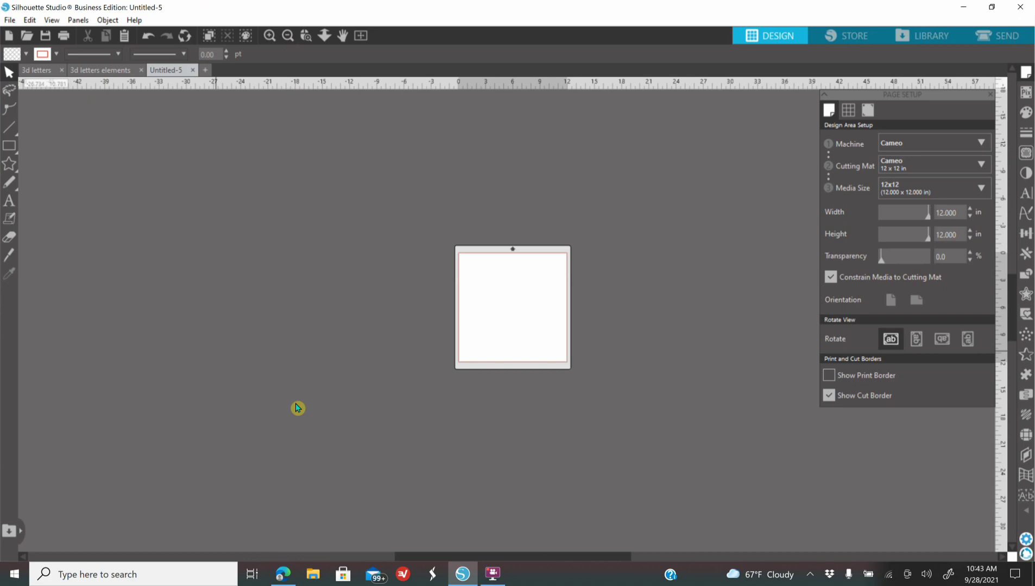
{"action": "left_click", "coordinate": [287, 37]}
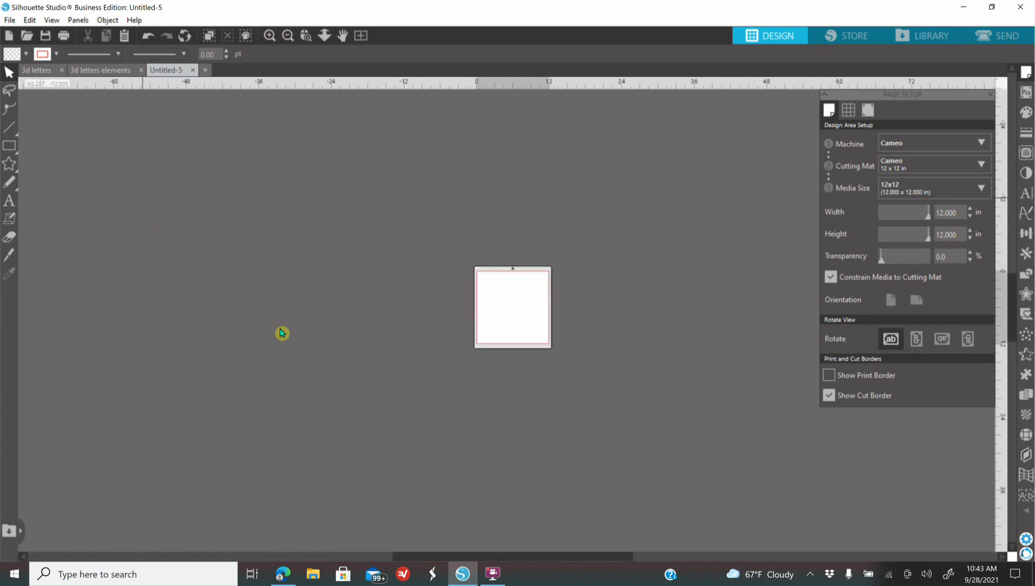
{"action": "left_click", "coordinate": [991, 101]}
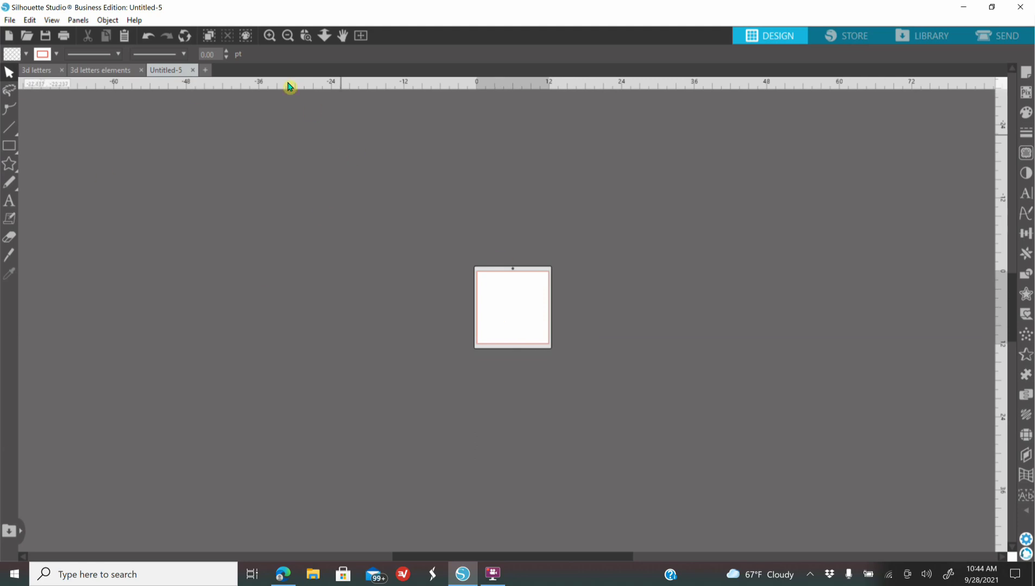
{"action": "left_click", "coordinate": [269, 35]}
{"action": "left_click", "coordinate": [270, 39]}
{"action": "scroll", "coordinate": [540, 358], "scroll_direction": "up", "scroll_amount": 2}
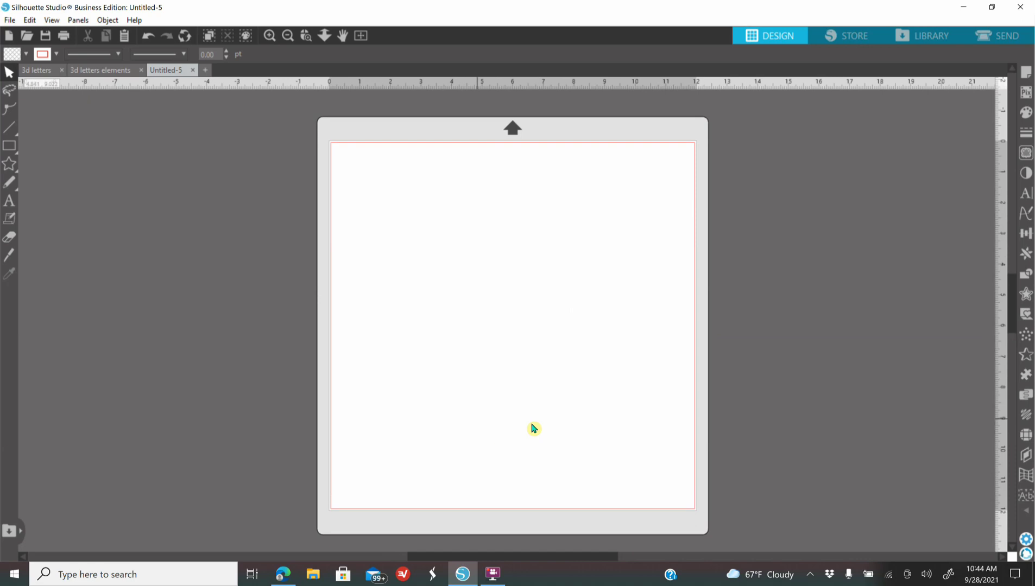
Switch to the browser to look at the Etsy listing for the 3D square letters pack, and return to Silhouette Studio
{"action": "left_click", "coordinate": [283, 578]}
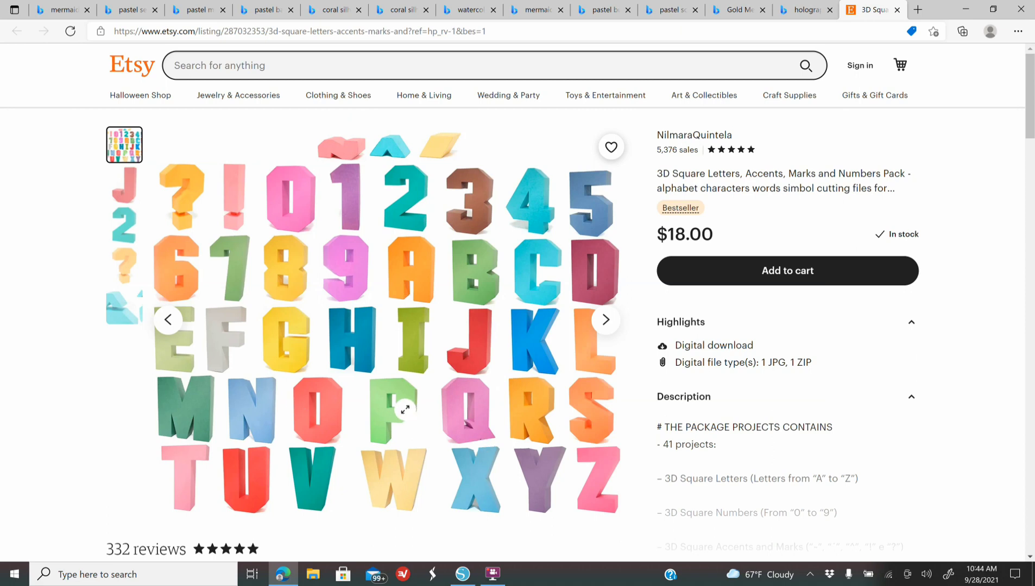
{"action": "left_click", "coordinate": [464, 574]}
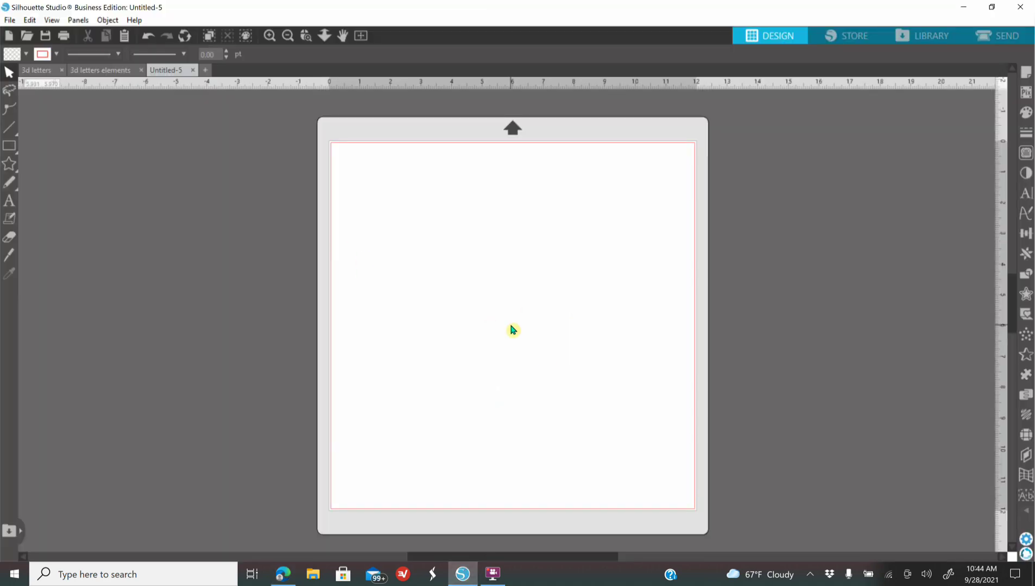
Start merging a file into the design and browse to the 3d block letter folder in Pictures
{"action": "left_click", "coordinate": [7, 21]}
{"action": "left_click", "coordinate": [38, 101]}
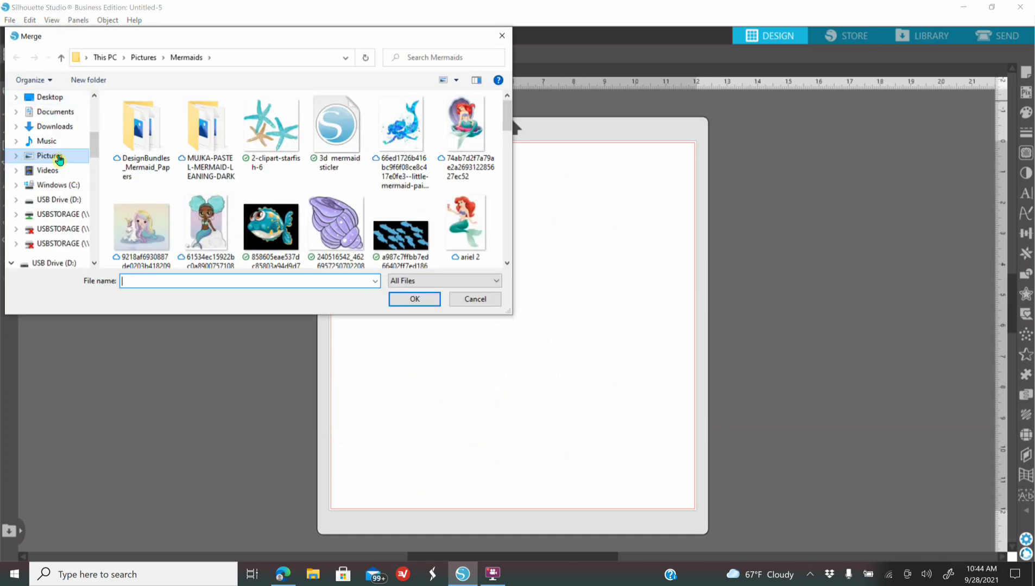
{"action": "left_click", "coordinate": [54, 155]}
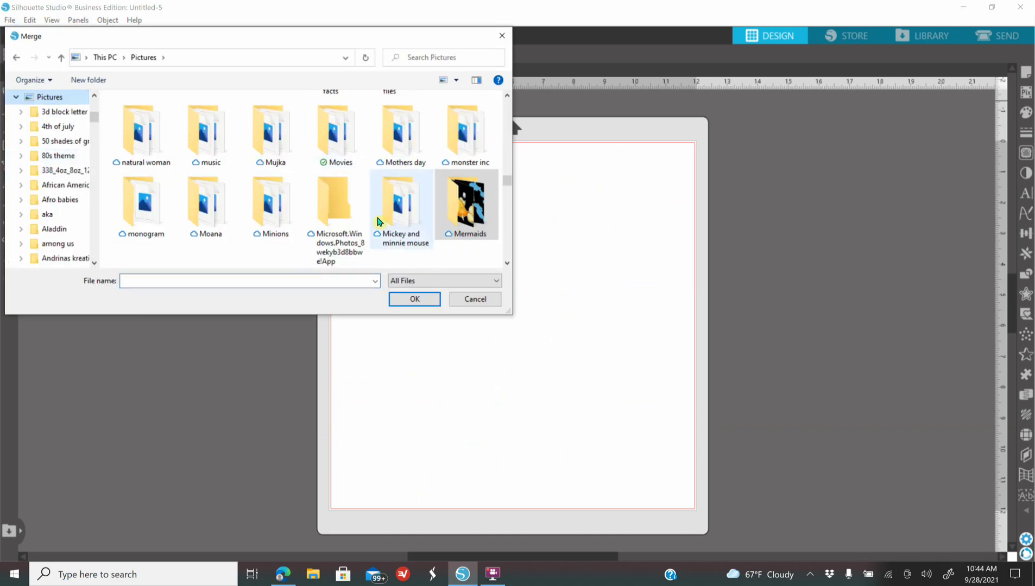
{"action": "scroll", "coordinate": [401, 218], "scroll_direction": "down", "scroll_amount": 5}
{"action": "scroll", "coordinate": [430, 223], "scroll_direction": "down", "scroll_amount": 3}
{"action": "left_click_drag", "start_coordinate": [509, 226], "coordinate": [512, 286]}
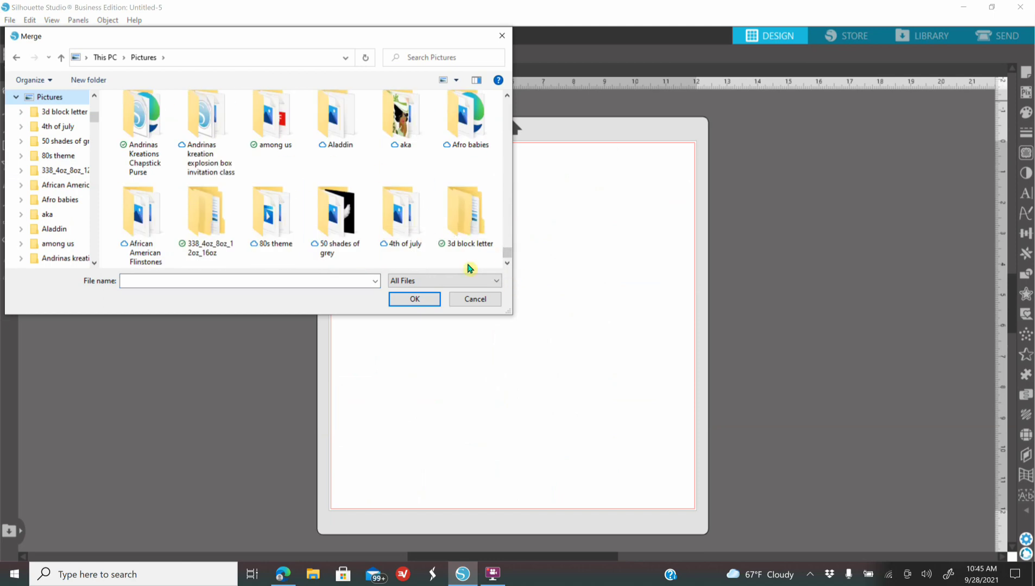
{"action": "double_click", "coordinate": [463, 217]}
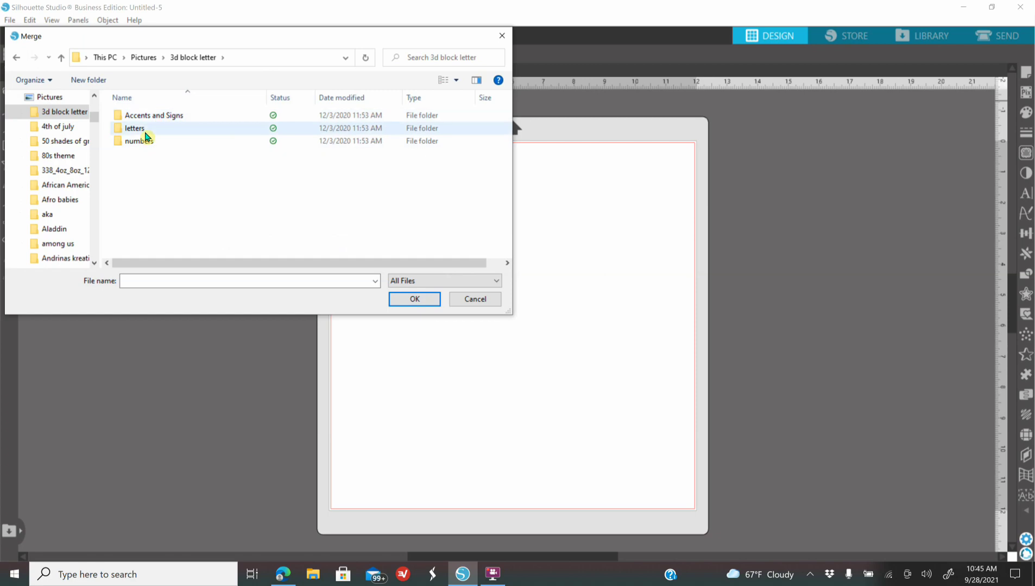
Merge Cut File_Dashed Line Score_Letter A from the SVG folder of Letter A inside the letters folder
{"action": "double_click", "coordinate": [143, 130]}
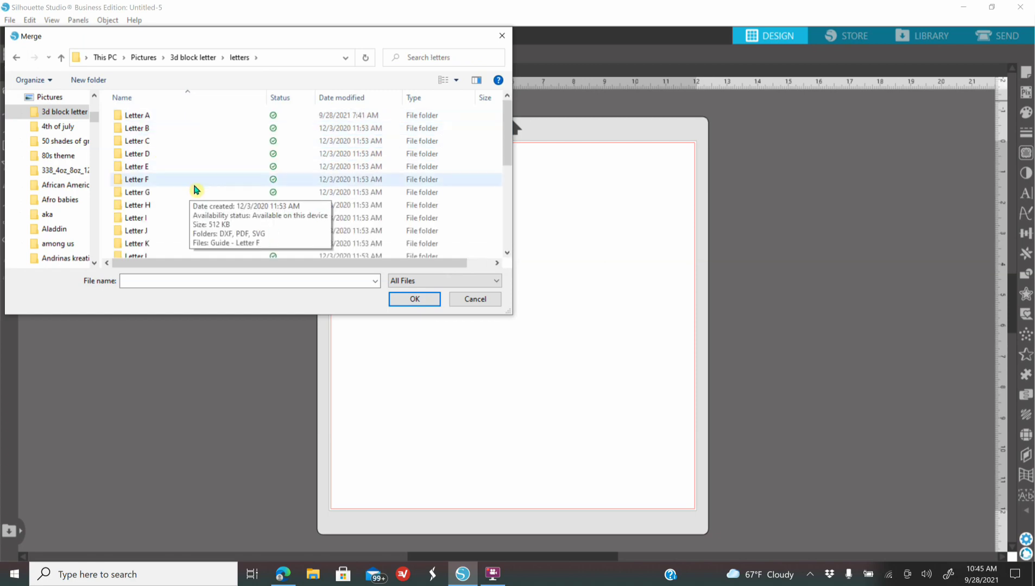
{"action": "double_click", "coordinate": [180, 122]}
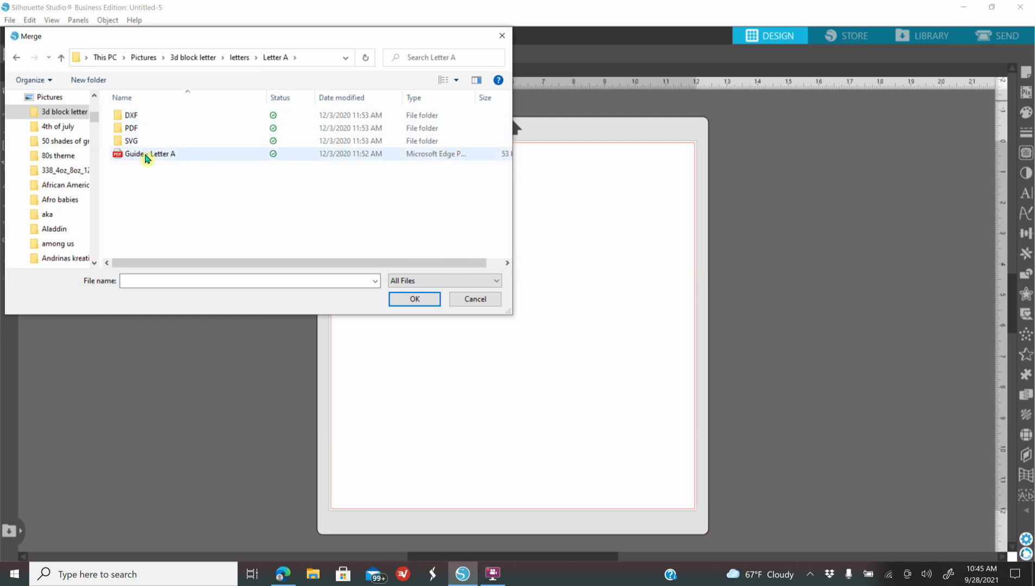
{"action": "left_click", "coordinate": [150, 144]}
{"action": "double_click", "coordinate": [149, 144]}
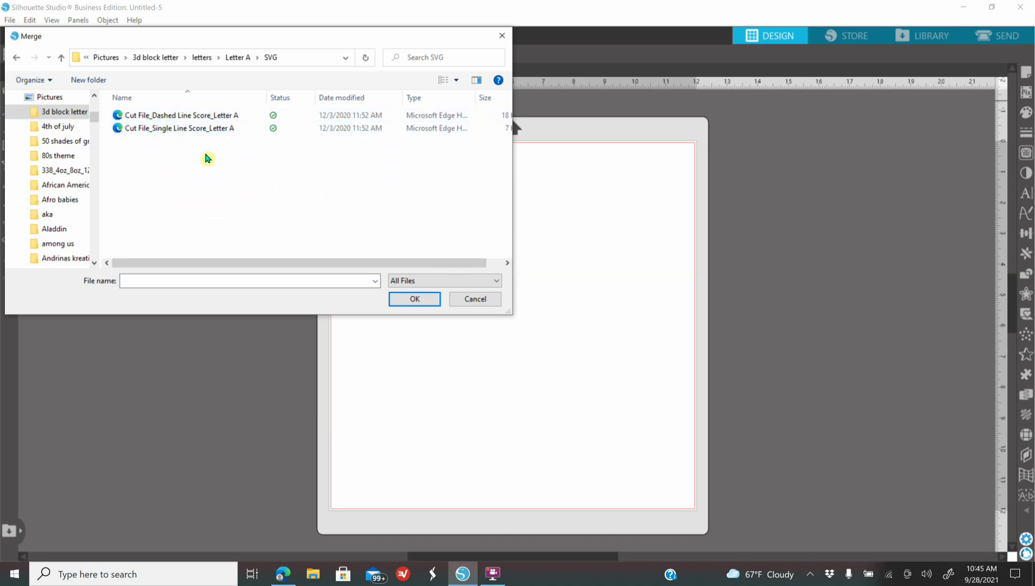
{"action": "left_click", "coordinate": [206, 117]}
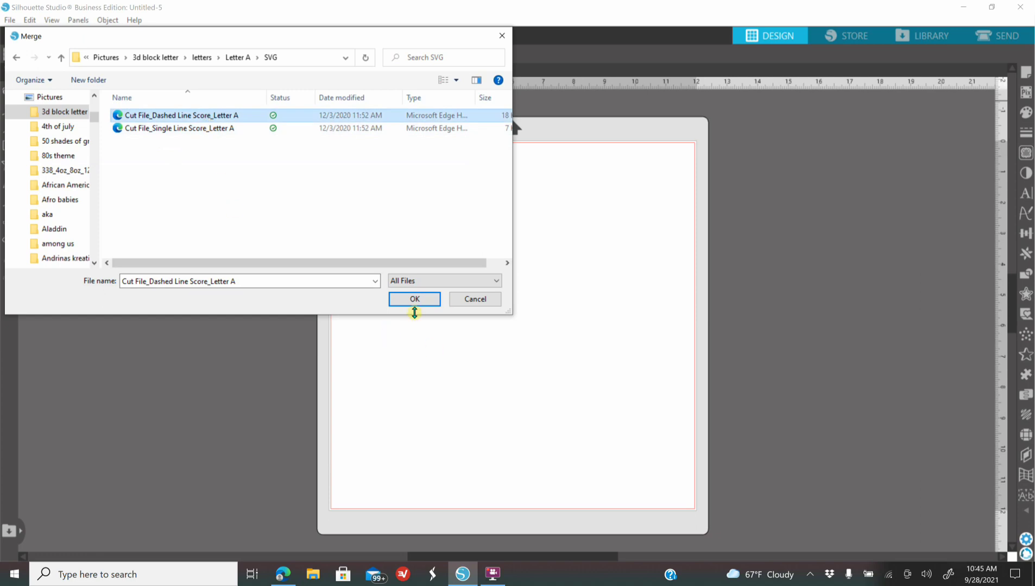
{"action": "left_click", "coordinate": [413, 299]}
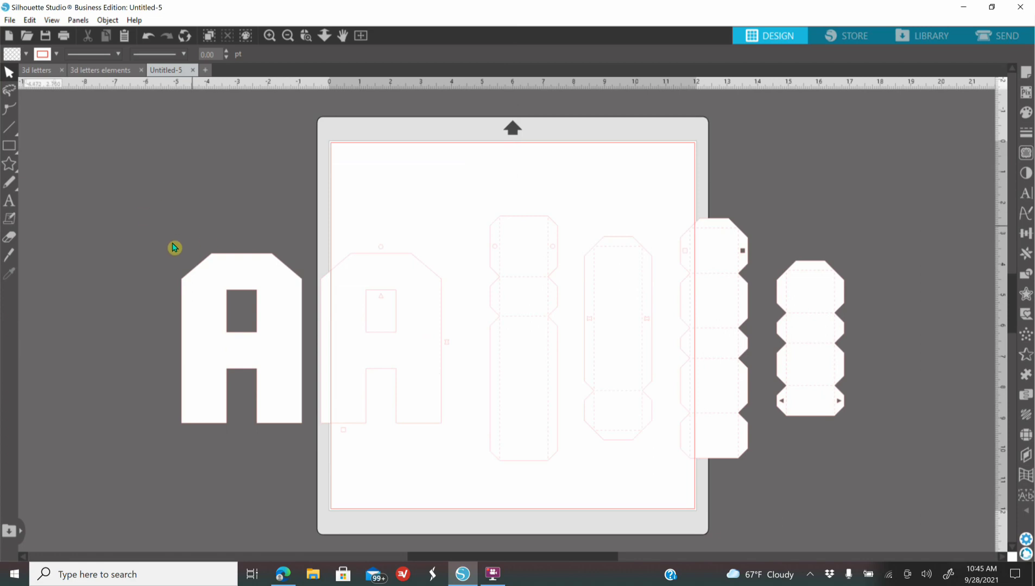
Fill all the Letter A pieces with light pink and deselect them
{"action": "left_click_drag", "start_coordinate": [131, 205], "coordinate": [879, 487]}
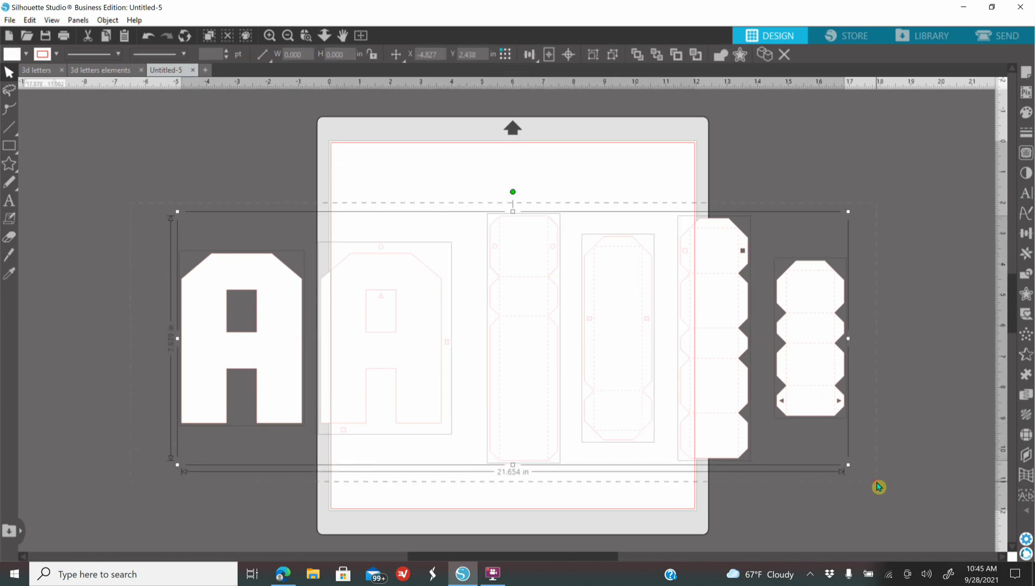
{"action": "left_click", "coordinate": [1026, 117]}
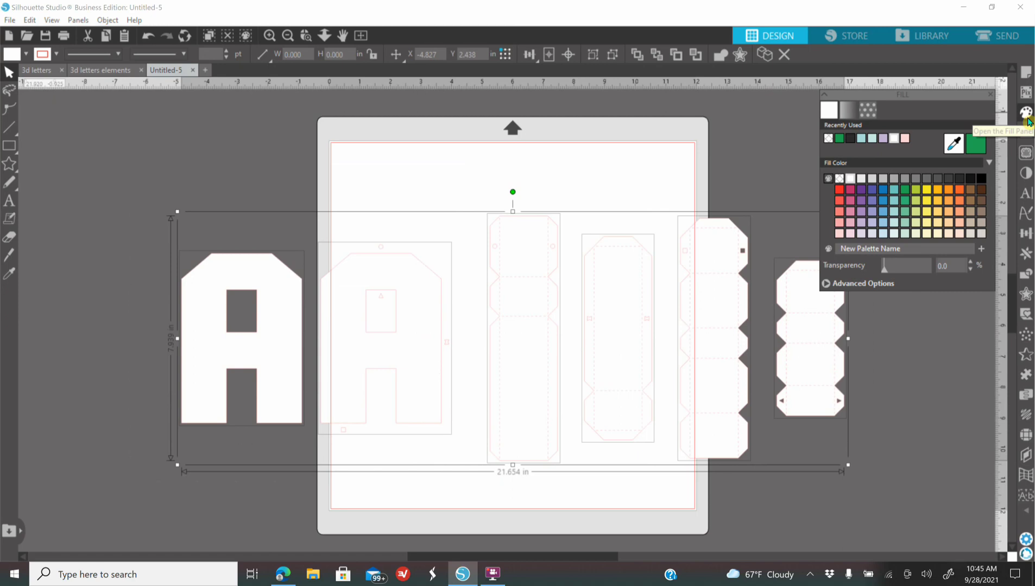
{"action": "left_click", "coordinate": [904, 139]}
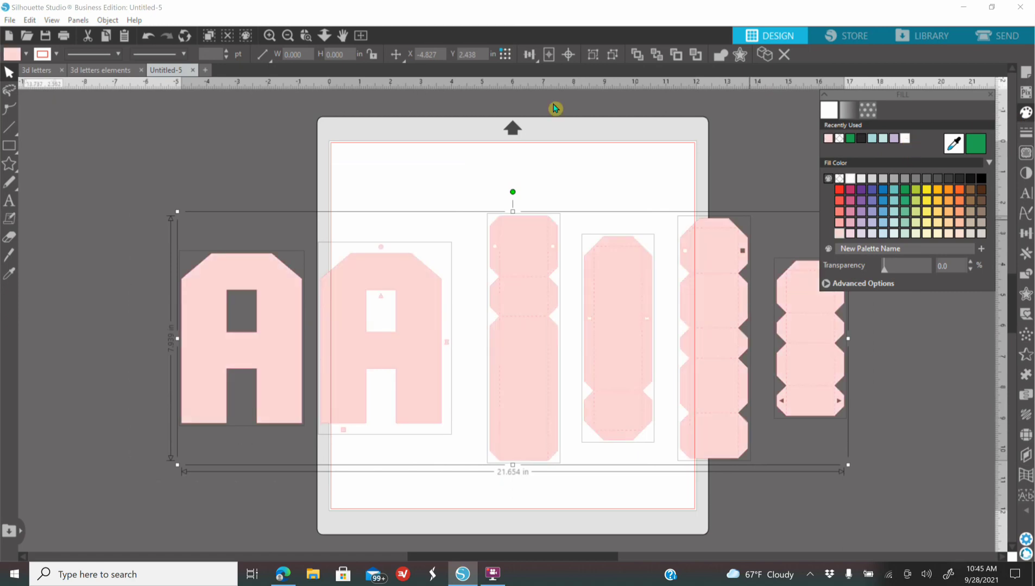
{"action": "left_click", "coordinate": [290, 35]}
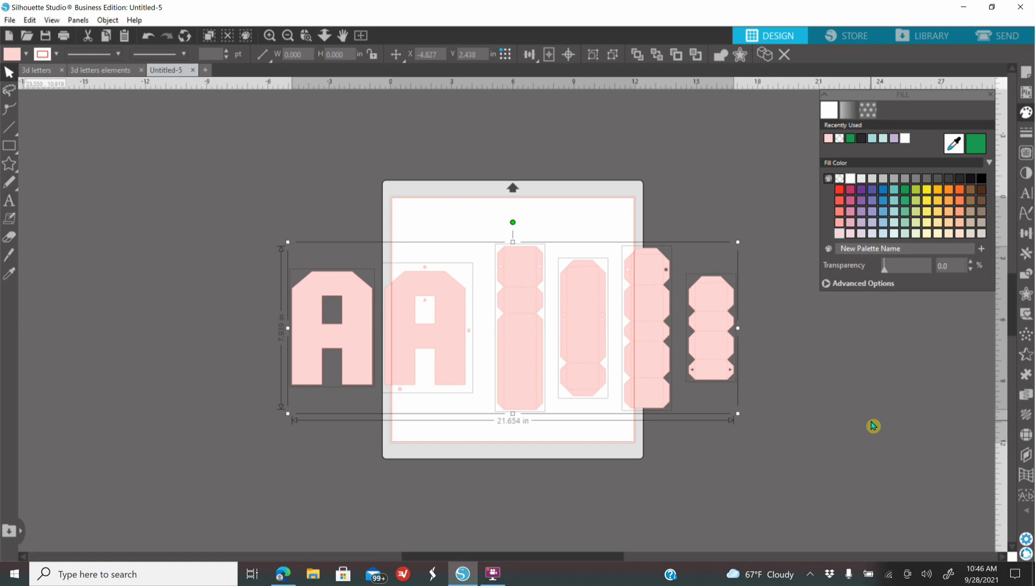
{"action": "left_click", "coordinate": [775, 475]}
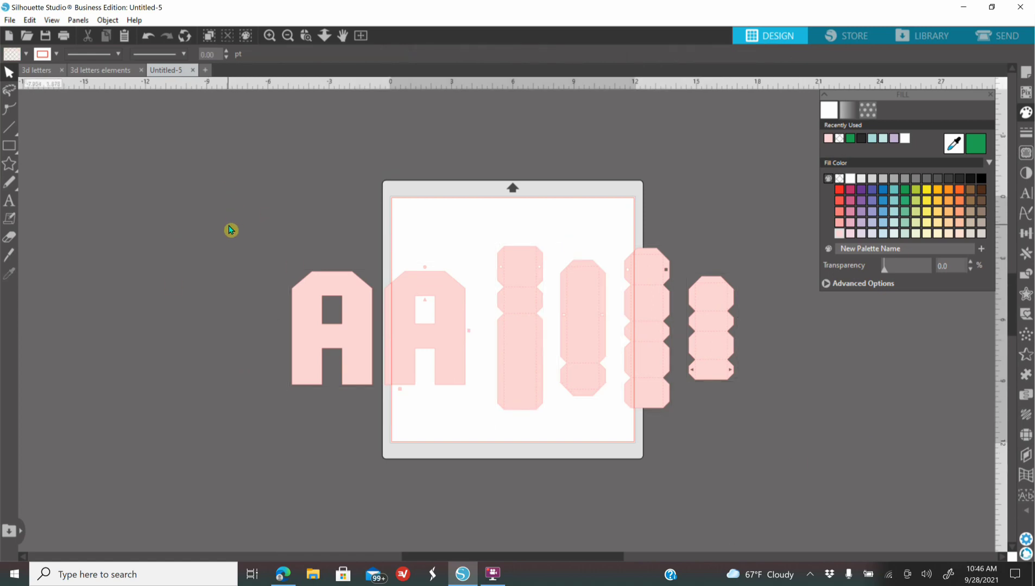
Select all the Letter A pieces together, move them up and to the left, and scale them proportionally to about 26.88 in wide
{"action": "left_click_drag", "start_coordinate": [231, 231], "coordinate": [829, 474]}
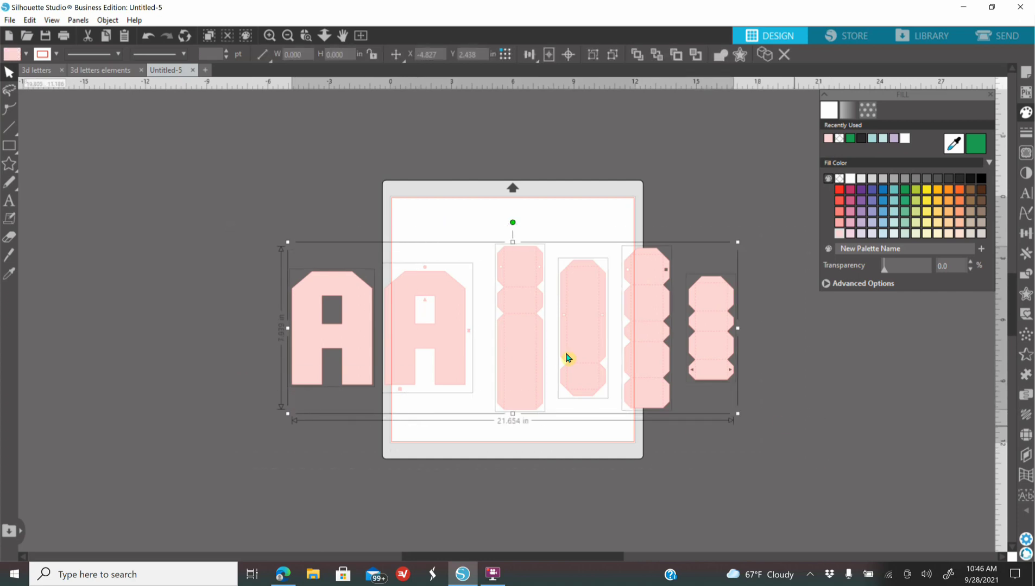
{"action": "left_click", "coordinate": [268, 37]}
{"action": "left_click", "coordinate": [268, 37]}
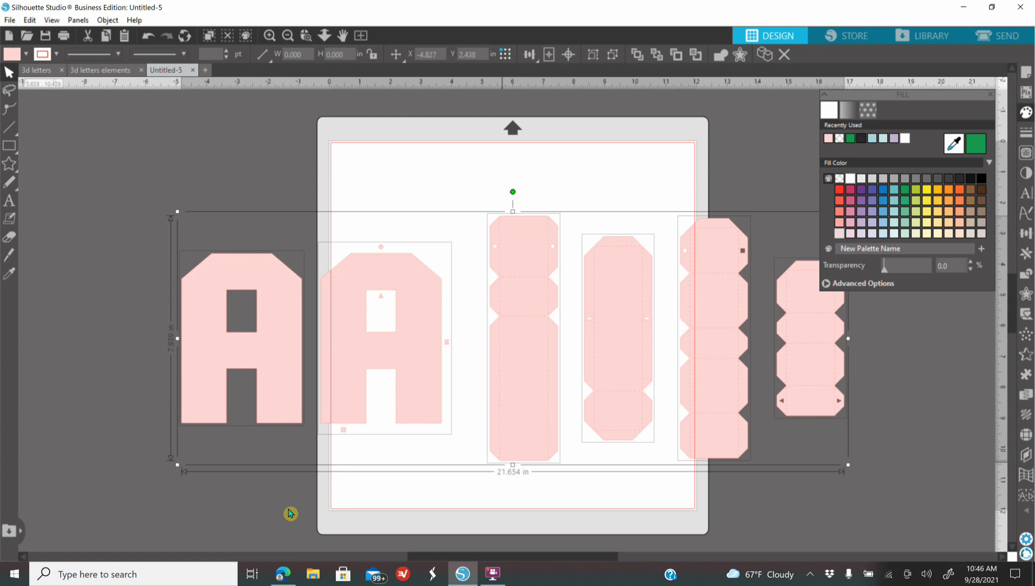
{"action": "left_click", "coordinate": [769, 402]}
{"action": "left_click", "coordinate": [685, 386]}
{"action": "left_click_drag", "start_coordinate": [151, 212], "coordinate": [899, 452]}
{"action": "left_click_drag", "start_coordinate": [806, 383], "coordinate": [679, 341]}
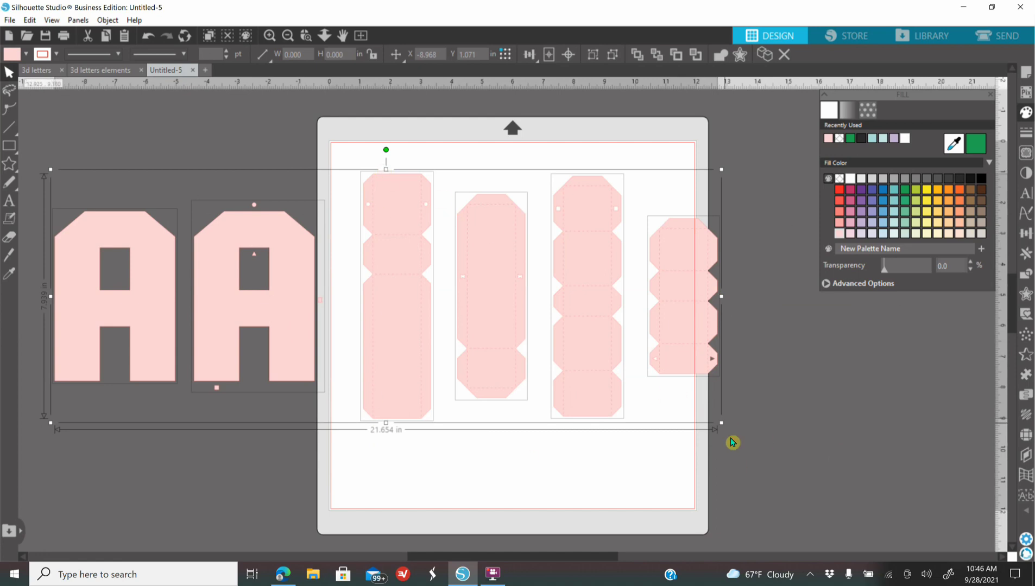
{"action": "left_click_drag", "start_coordinate": [725, 428], "coordinate": [861, 531]}
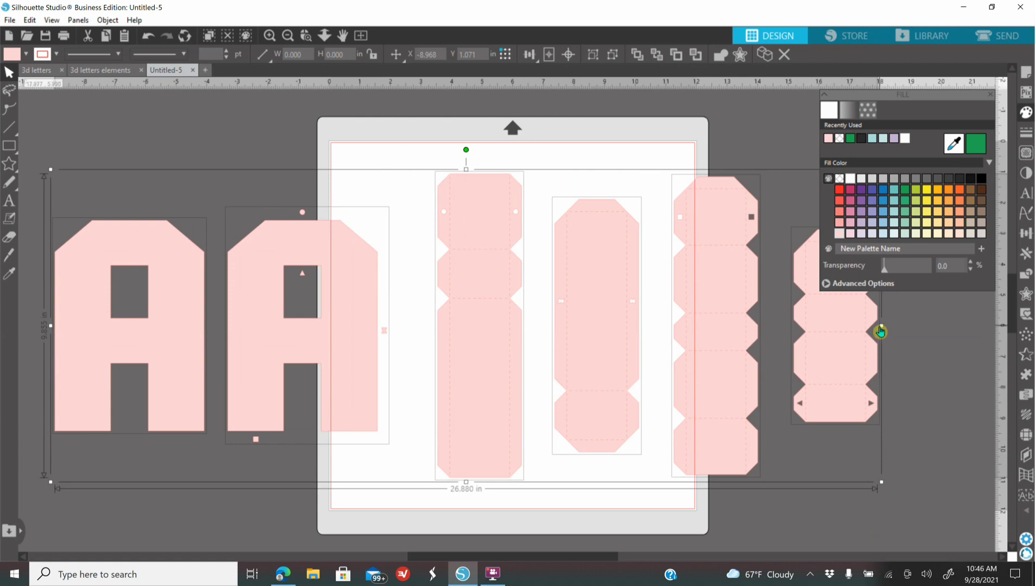
Try stretching all the pieces in width only to about 34.03 in, and undo the stretch
{"action": "left_click_drag", "start_coordinate": [884, 326], "coordinate": [1007, 347]}
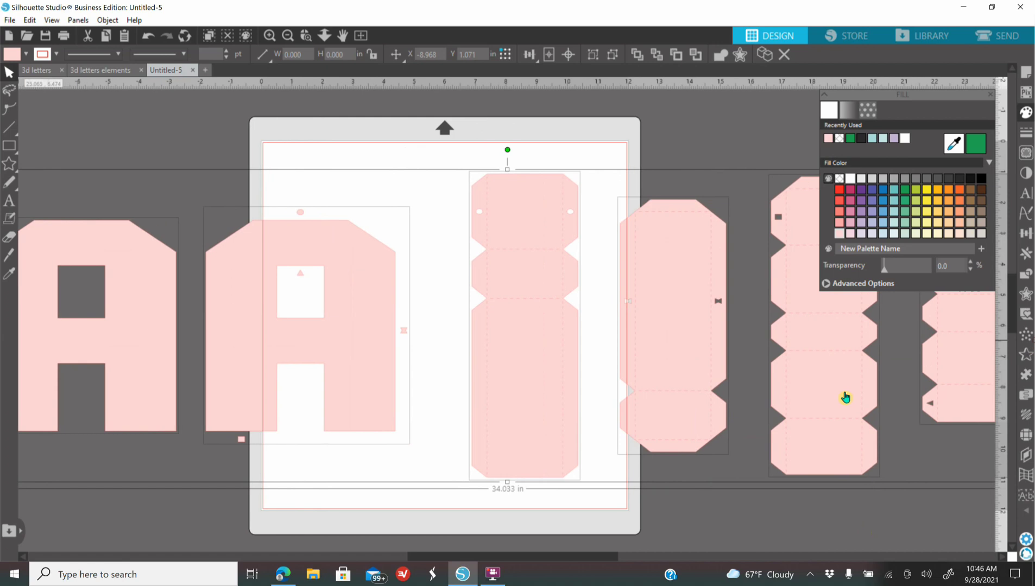
{"action": "left_click", "coordinate": [149, 39]}
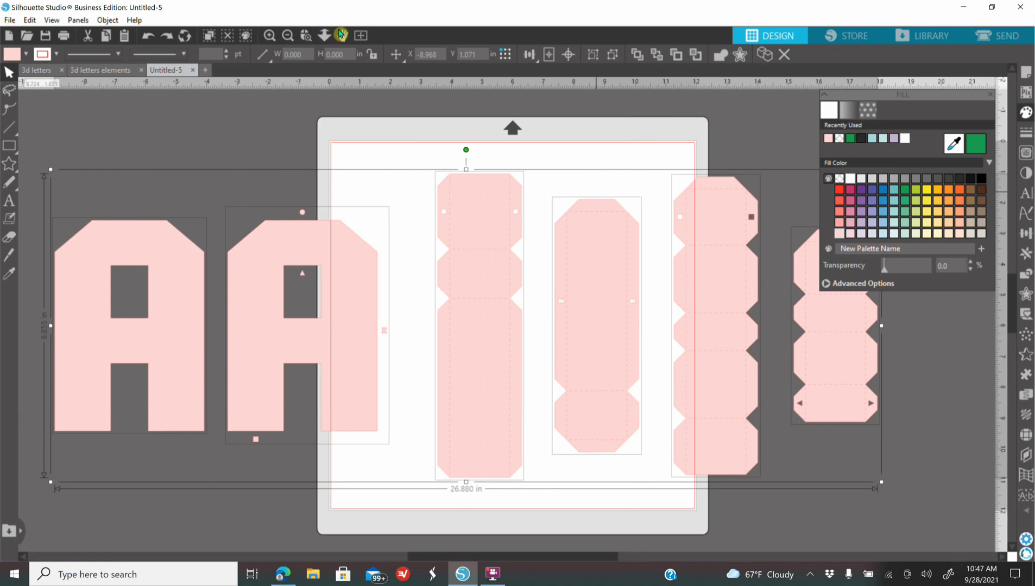
Scale all the Letter A pieces proportionally to about 31.12 in wide, repositioning them so the tallest side strip fits the page height
{"action": "left_click", "coordinate": [289, 36]}
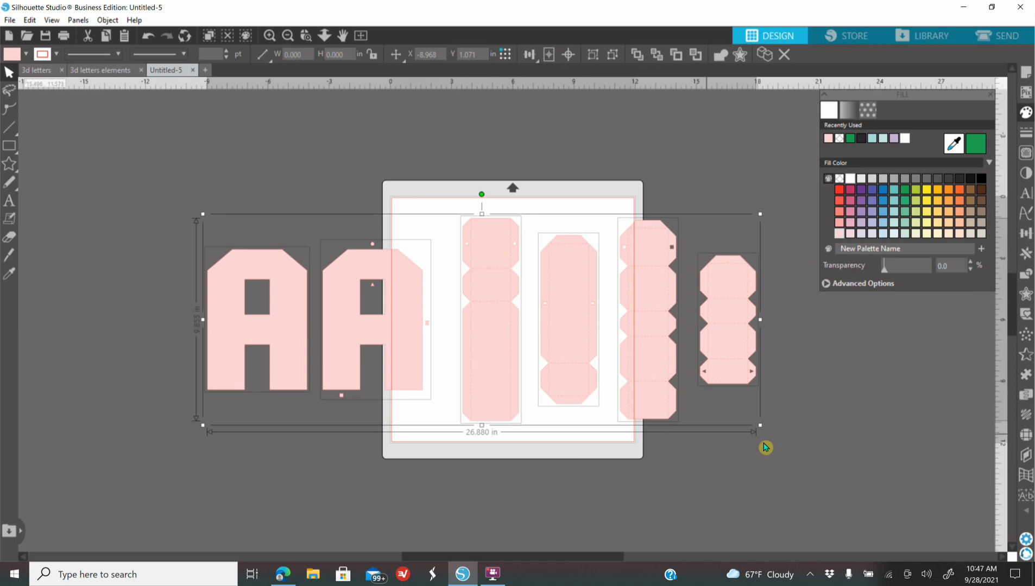
{"action": "left_click_drag", "start_coordinate": [763, 430], "coordinate": [806, 469]}
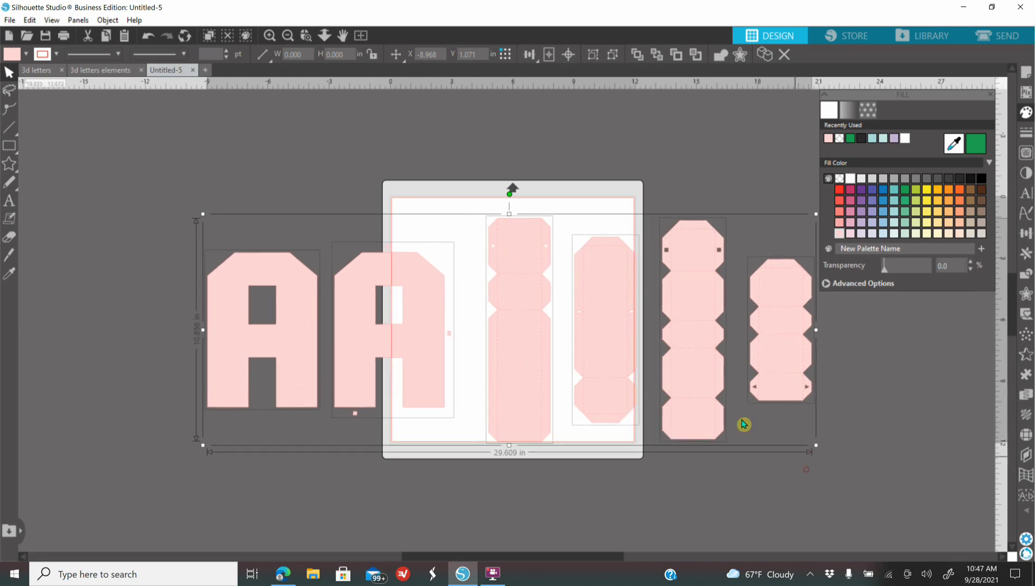
{"action": "left_click_drag", "start_coordinate": [673, 384], "coordinate": [662, 374]}
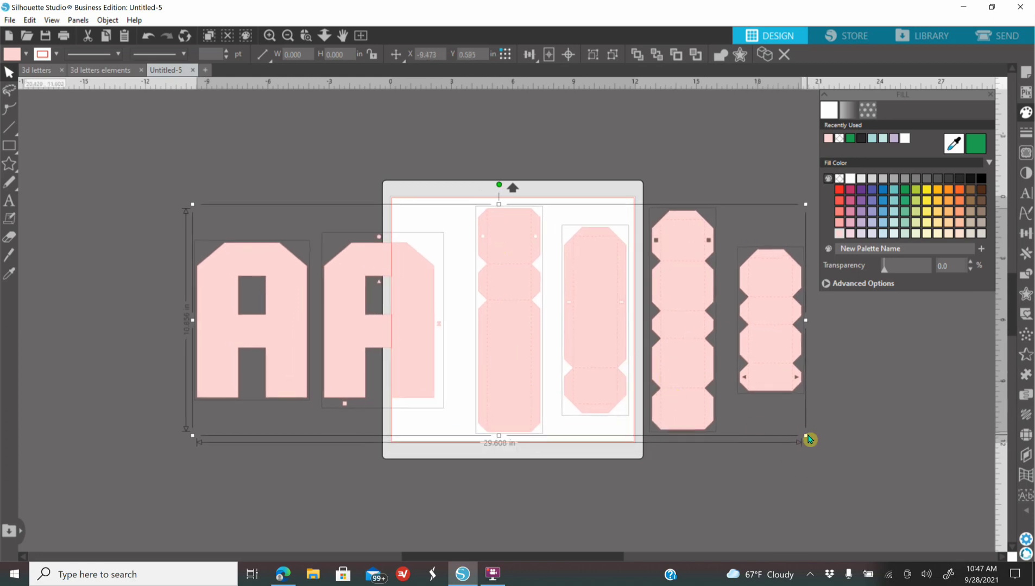
{"action": "left_click_drag", "start_coordinate": [809, 438], "coordinate": [827, 473]}
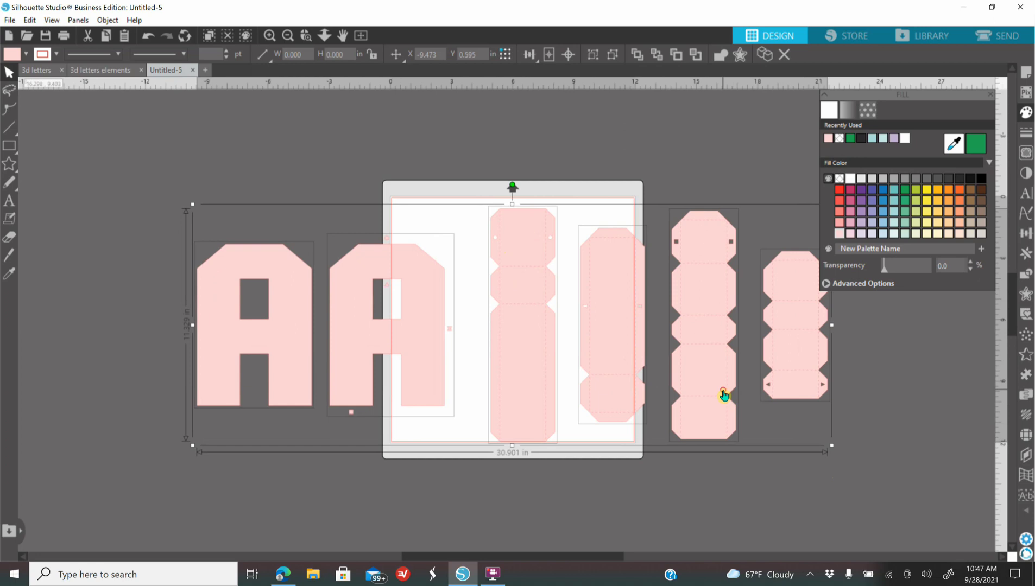
{"action": "left_click_drag", "start_coordinate": [712, 390], "coordinate": [708, 390]}
{"action": "left_click_drag", "start_coordinate": [594, 374], "coordinate": [591, 370]}
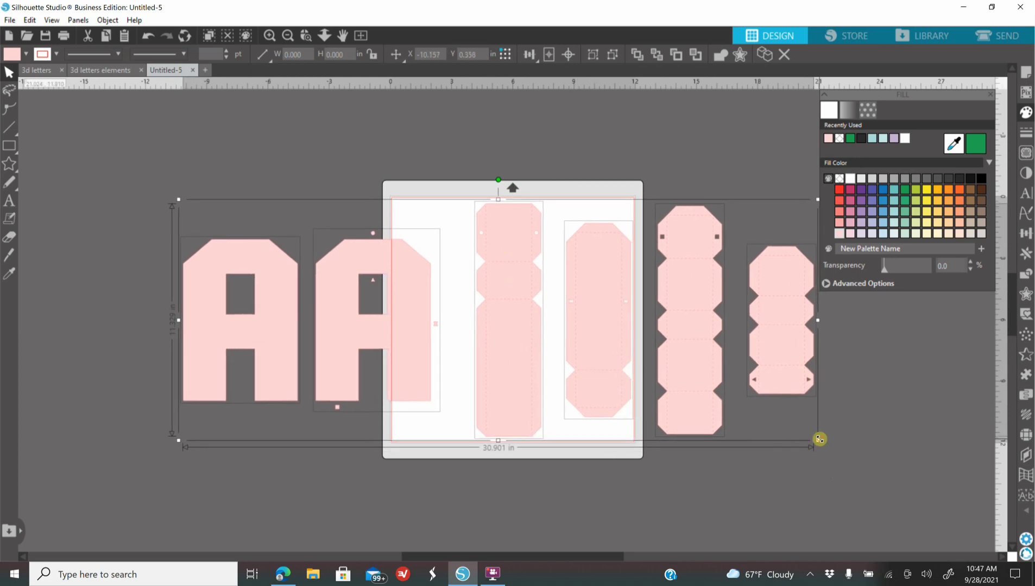
{"action": "left_click_drag", "start_coordinate": [820, 439], "coordinate": [823, 442]}
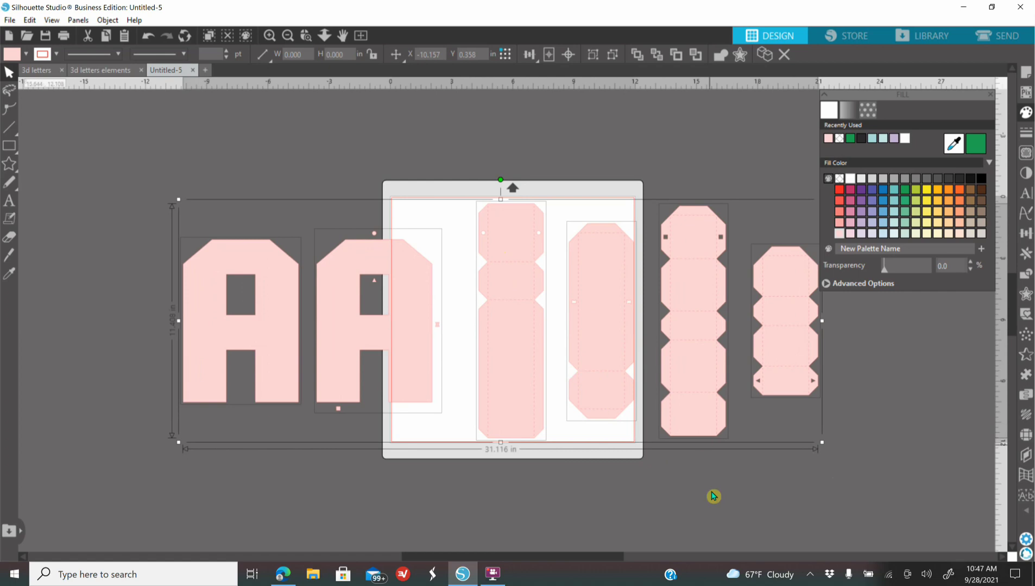
{"action": "left_click", "coordinate": [703, 507]}
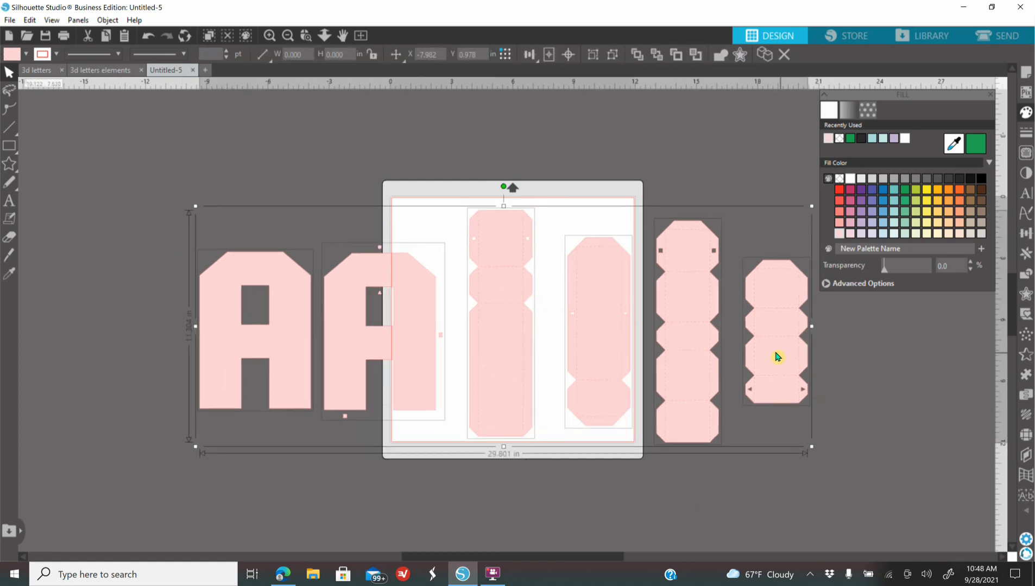
Move all the Letter A pieces together up and to the left so they sit mostly off the page
{"action": "left_click_drag", "start_coordinate": [777, 355], "coordinate": [772, 349]}
{"action": "left_click", "coordinate": [875, 464]}
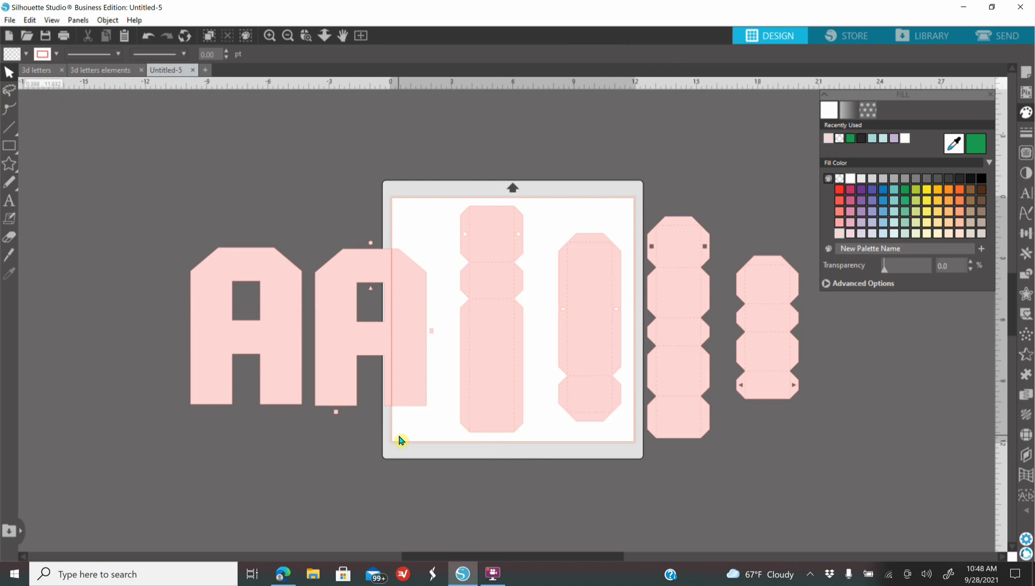
{"action": "left_click", "coordinate": [288, 35]}
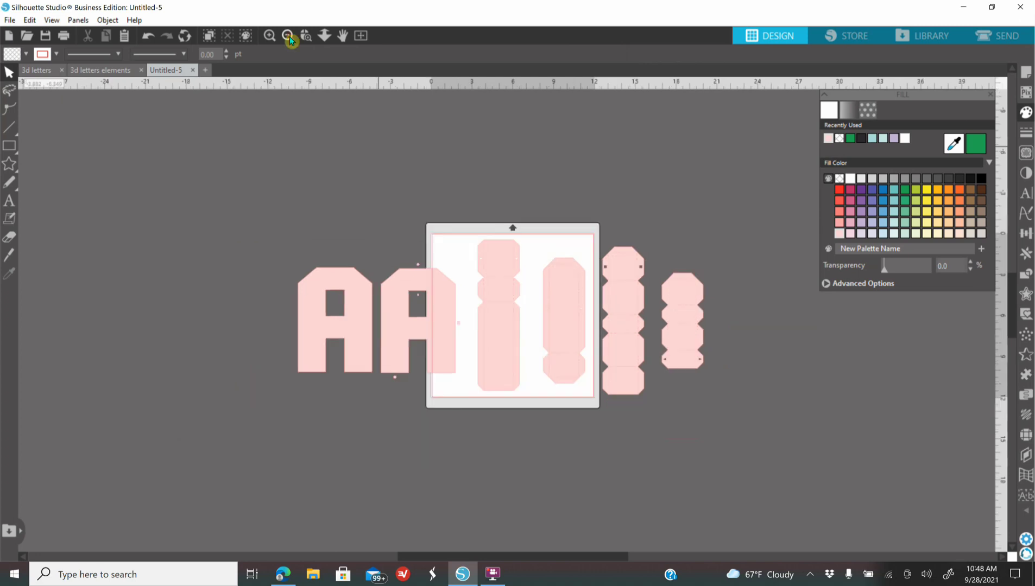
{"action": "key", "text": "ctrl+a"}
{"action": "left_click_drag", "start_coordinate": [679, 353], "coordinate": [581, 292]}
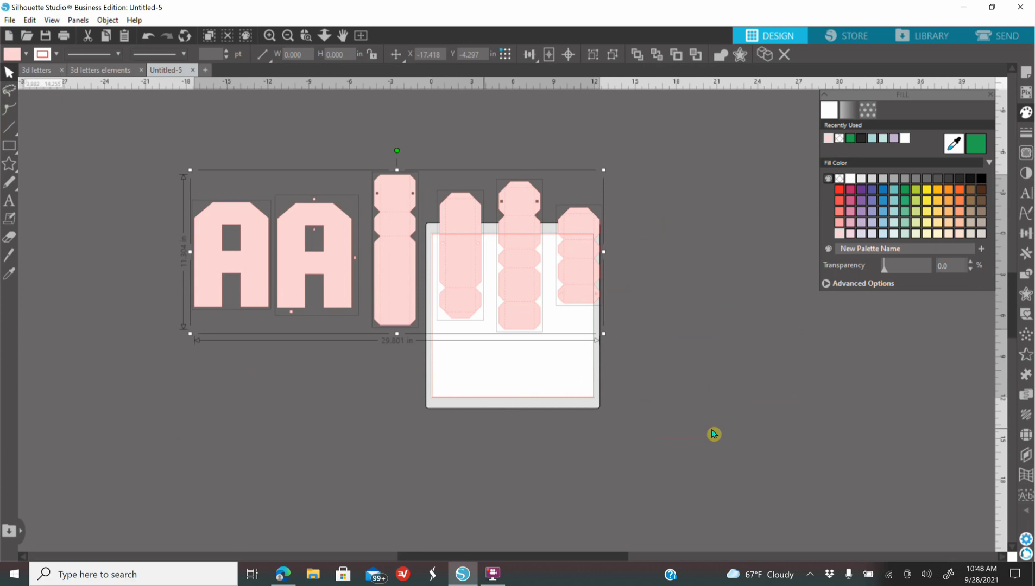
Review the 3d letters document, return to Untitled-5, and compare the plain Letter A with the one carrying alignment marks
{"action": "left_click", "coordinate": [35, 72]}
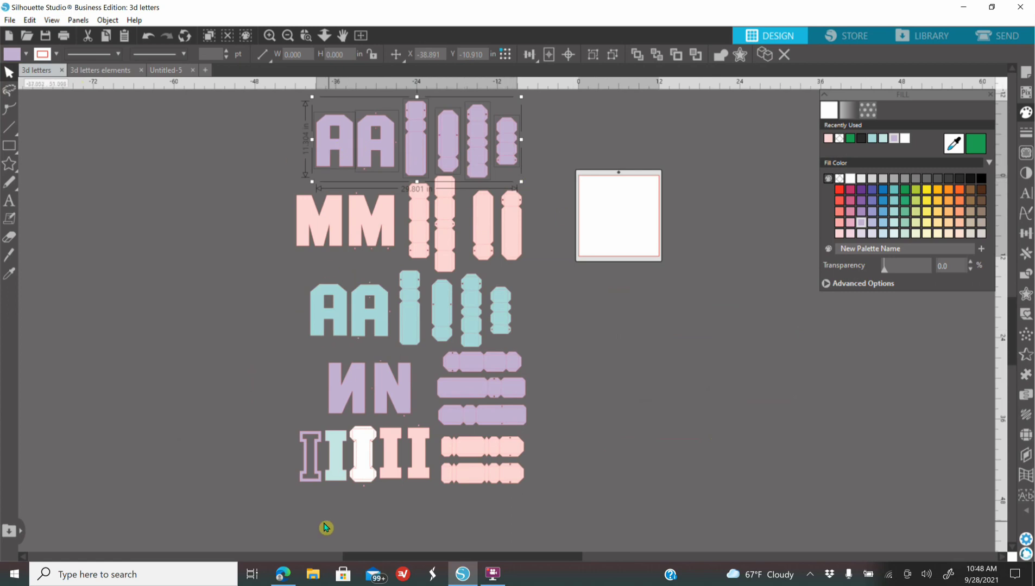
{"action": "left_click", "coordinate": [162, 72]}
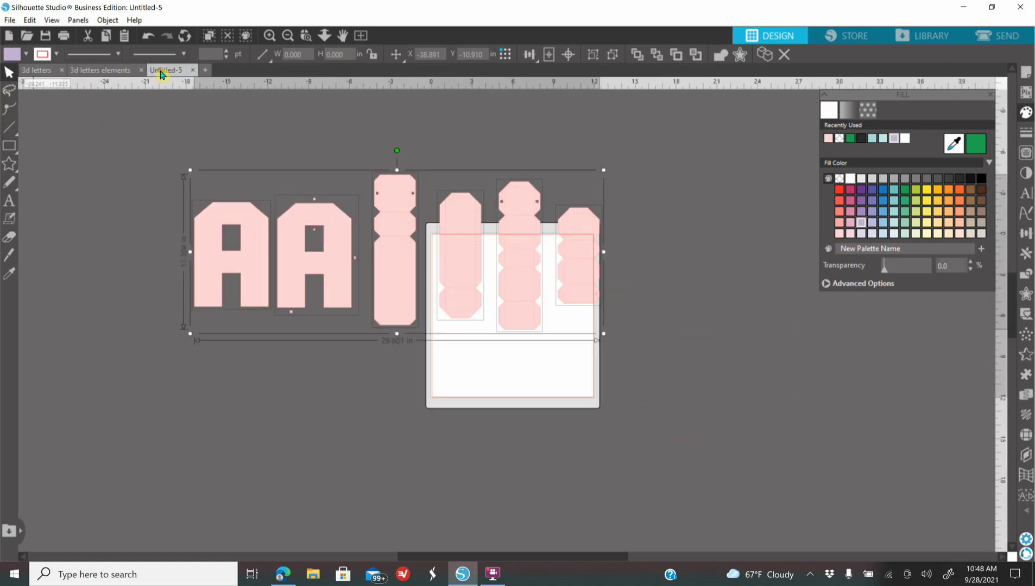
{"action": "left_click", "coordinate": [206, 373]}
{"action": "left_click", "coordinate": [216, 292]}
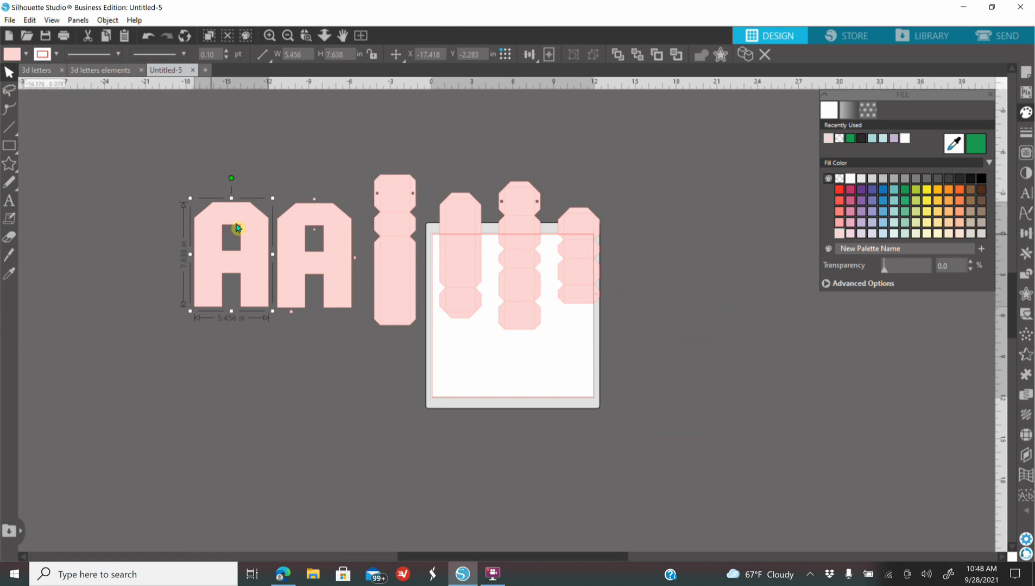
{"action": "left_click", "coordinate": [276, 38]}
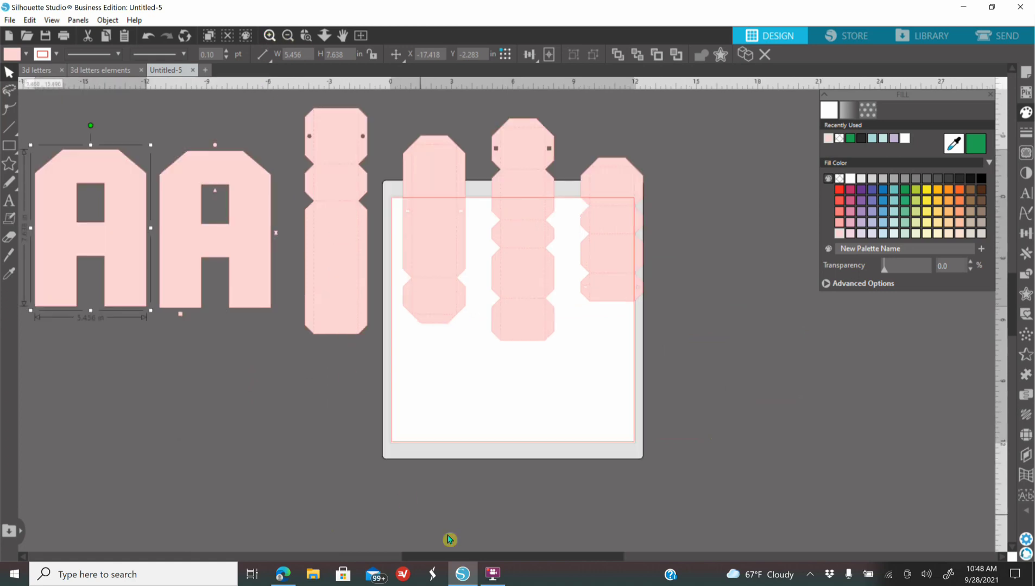
{"action": "left_click_drag", "start_coordinate": [473, 557], "coordinate": [415, 557]}
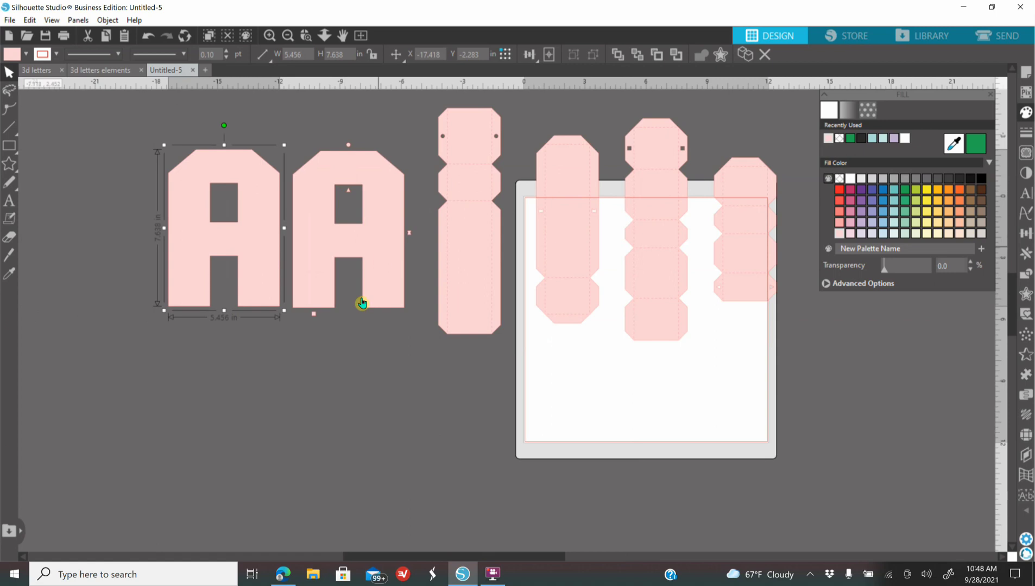
{"action": "left_click", "coordinate": [358, 358]}
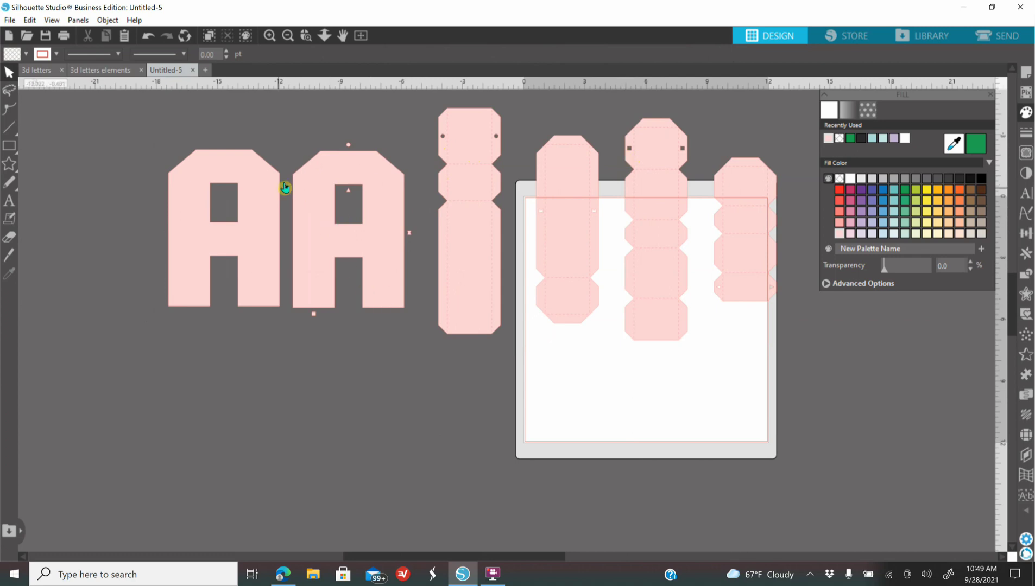
{"action": "left_click", "coordinate": [259, 302]}
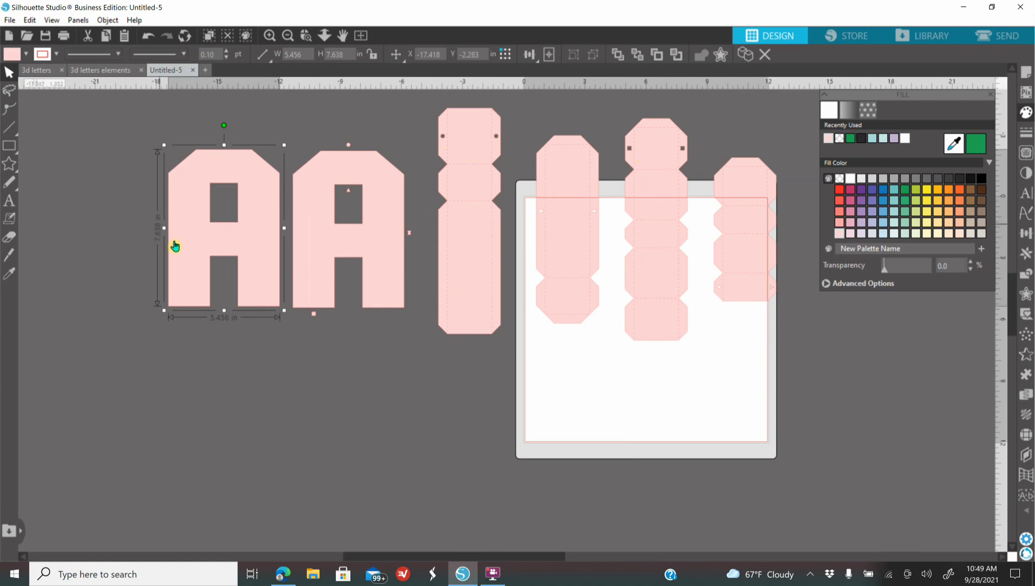
{"action": "left_click", "coordinate": [341, 357]}
{"action": "left_click", "coordinate": [320, 271]}
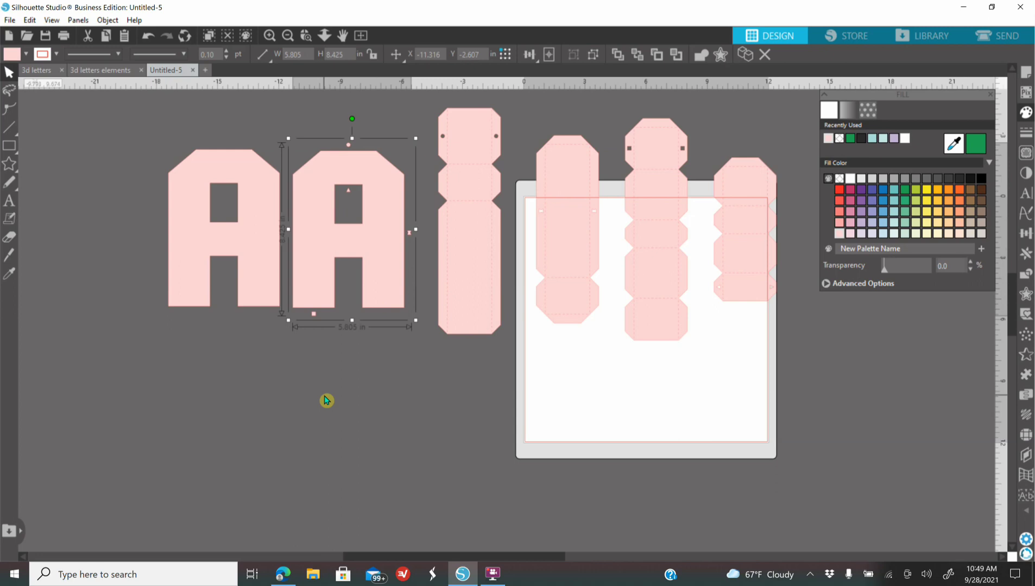
{"action": "left_click", "coordinate": [215, 224]}
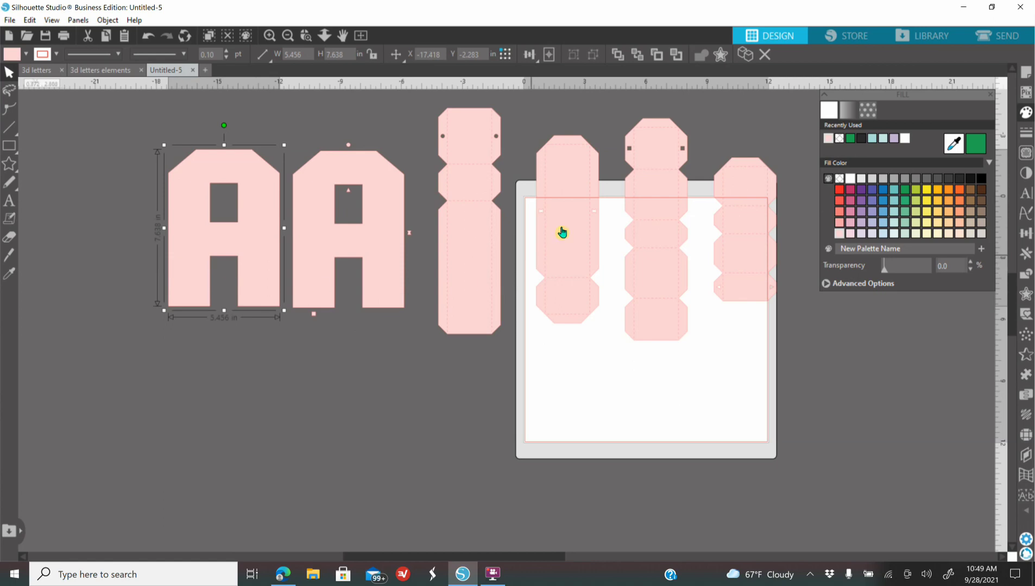
Move the three shorter side strips below the two A's and place the tallest strip on the page
{"action": "left_click_drag", "start_coordinate": [601, 289], "coordinate": [601, 288]}
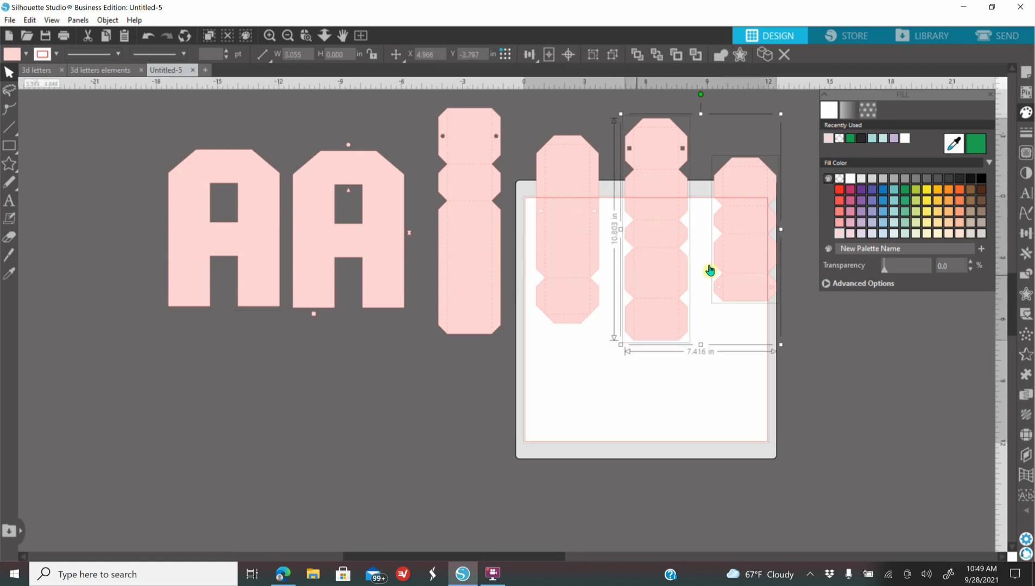
{"action": "left_click_drag", "start_coordinate": [796, 282], "coordinate": [578, 290]}
{"action": "left_click_drag", "start_coordinate": [672, 245], "coordinate": [325, 401]}
{"action": "left_click_drag", "start_coordinate": [450, 240], "coordinate": [598, 338]}
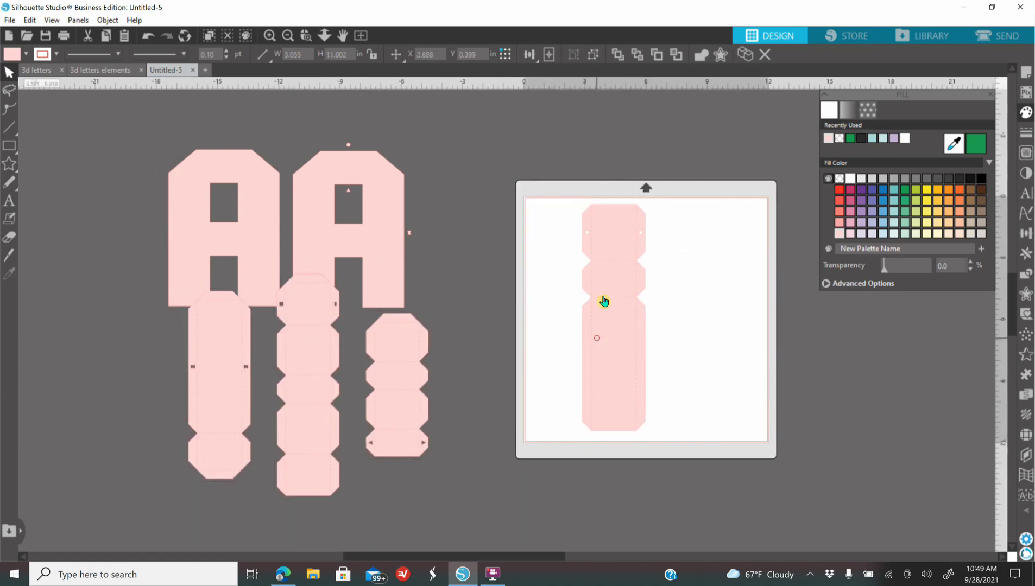
Try rotating the tallest side strip diagonally on the page and repositioning it, and undo both changes
{"action": "key", "text": "Escape"}
{"action": "left_click", "coordinate": [608, 293]}
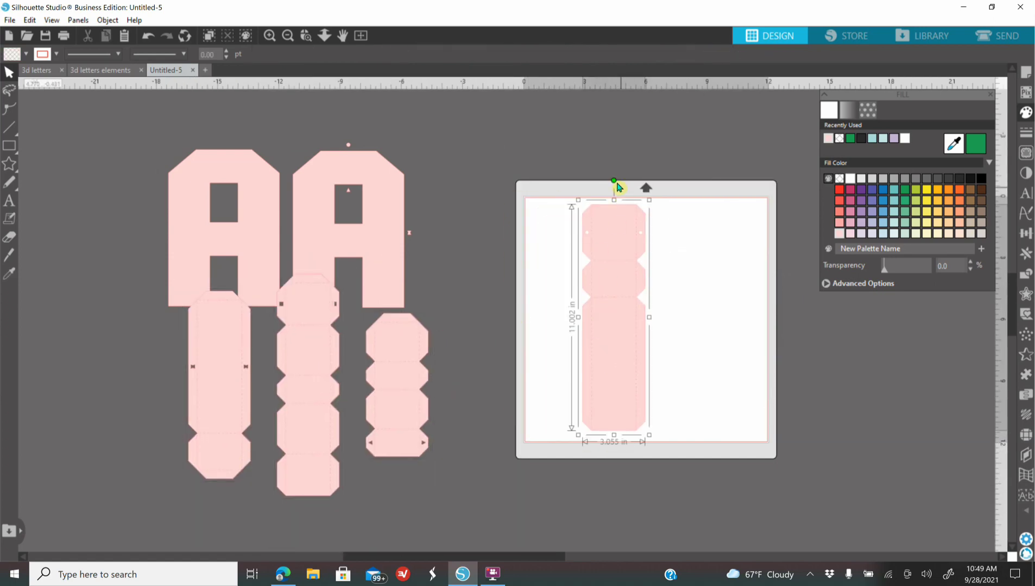
{"action": "left_click_drag", "start_coordinate": [615, 181], "coordinate": [694, 206]}
{"action": "left_click_drag", "start_coordinate": [664, 262], "coordinate": [672, 263]}
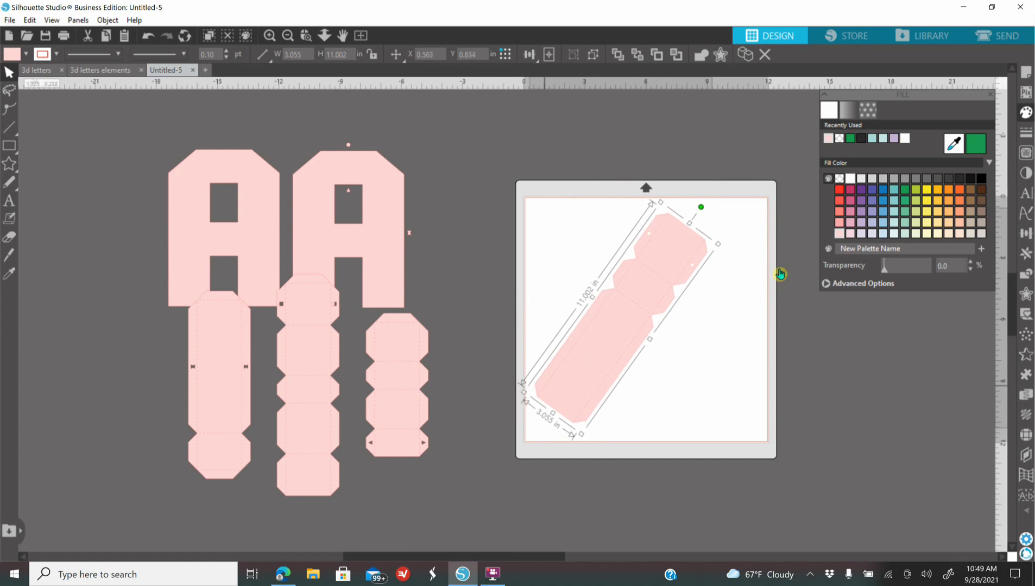
{"action": "left_click", "coordinate": [149, 38]}
{"action": "left_click", "coordinate": [148, 38]}
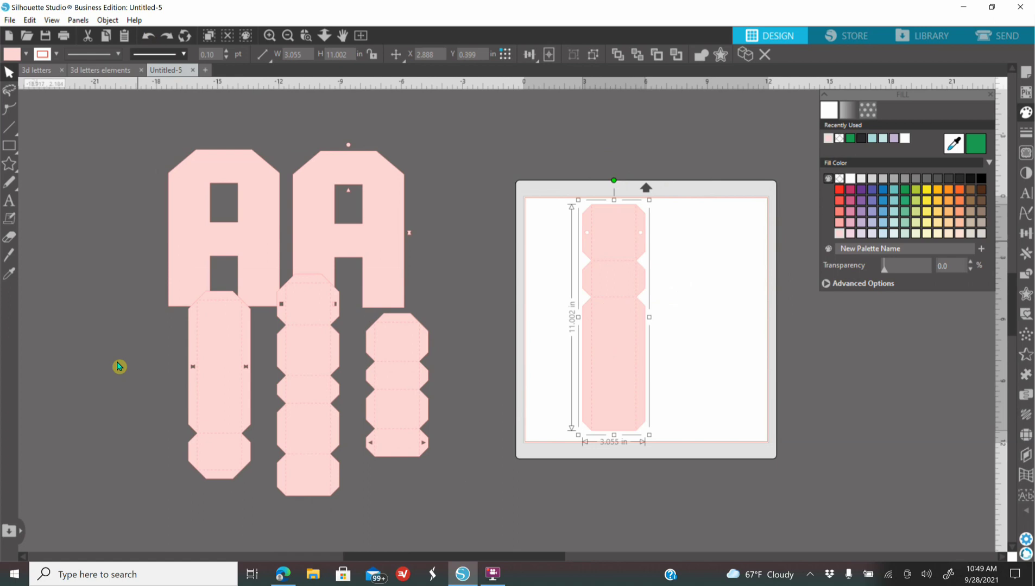
Arrange the two A's and all four side strips in one row above and to the left of the page
{"action": "left_click", "coordinate": [395, 437]}
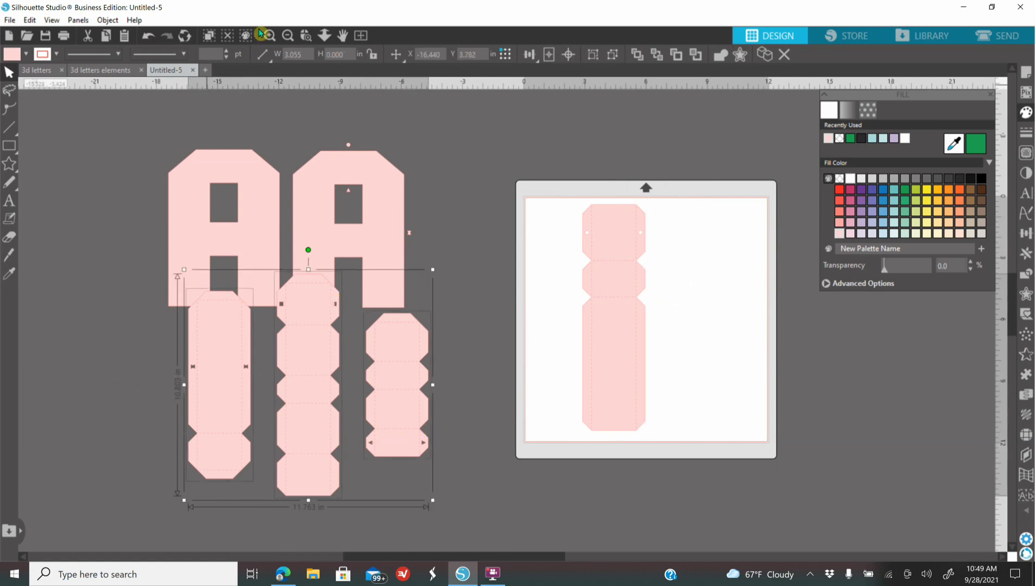
{"action": "left_click", "coordinate": [289, 36]}
{"action": "left_click_drag", "start_coordinate": [404, 234], "coordinate": [355, 239]}
{"action": "left_click_drag", "start_coordinate": [428, 252], "coordinate": [268, 170]}
{"action": "left_click", "coordinate": [429, 395]}
{"action": "left_click_drag", "start_coordinate": [429, 395], "coordinate": [462, 247]}
{"action": "left_click_drag", "start_coordinate": [567, 337], "coordinate": [513, 238]}
{"action": "left_click", "coordinate": [144, 237]}
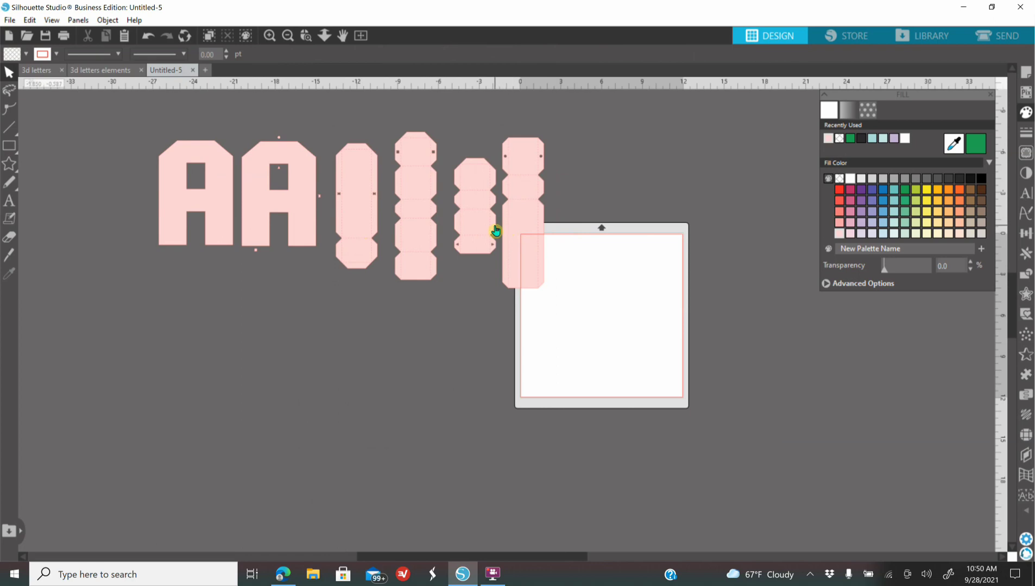
Duplicate the plain Letter A, place the copy below the row, and fill it with white
{"action": "left_click", "coordinate": [170, 208]}
{"action": "right_click", "coordinate": [169, 203]}
{"action": "left_click", "coordinate": [223, 297]}
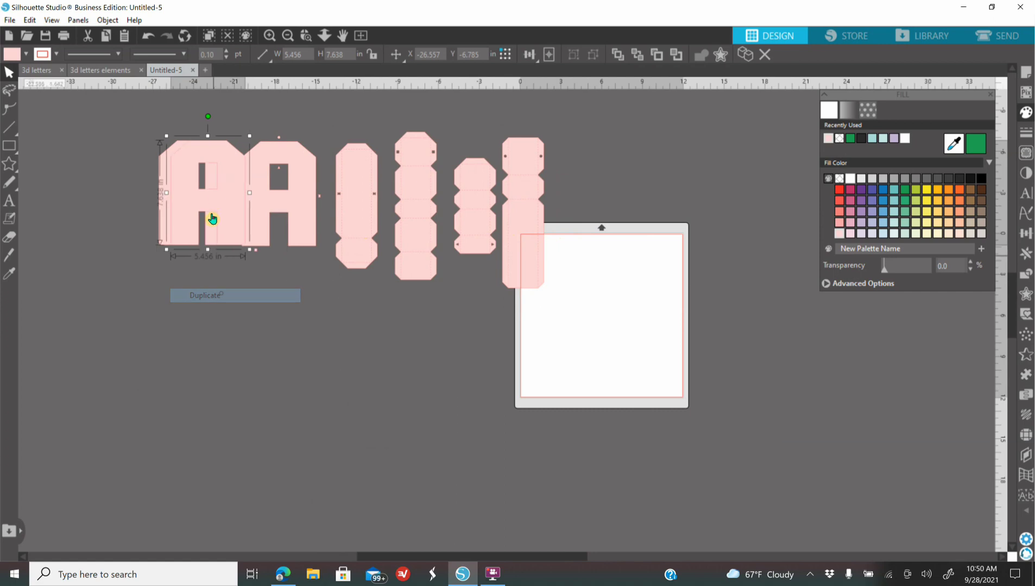
{"action": "left_click_drag", "start_coordinate": [231, 237], "coordinate": [336, 382]}
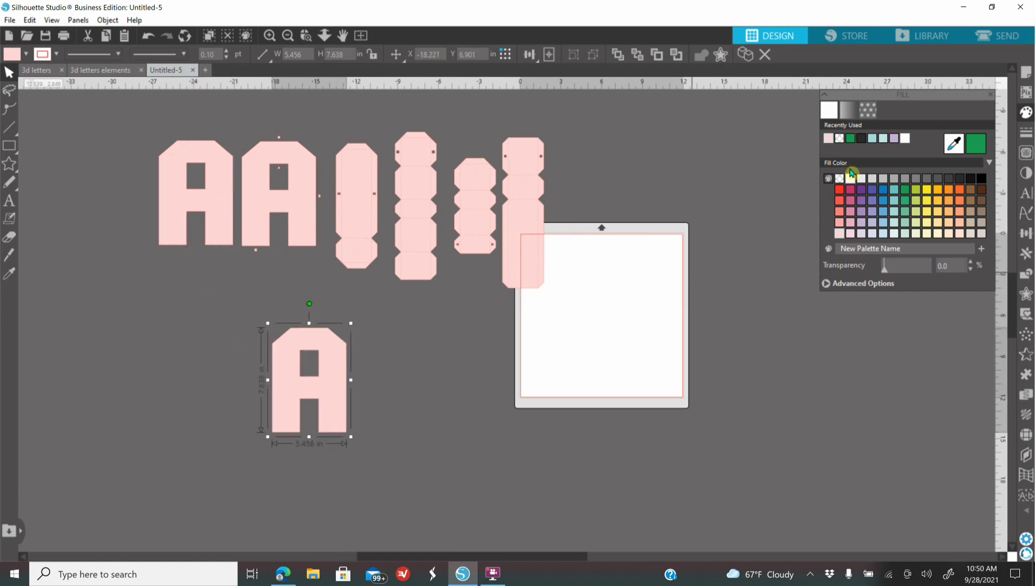
{"action": "left_click", "coordinate": [850, 179]}
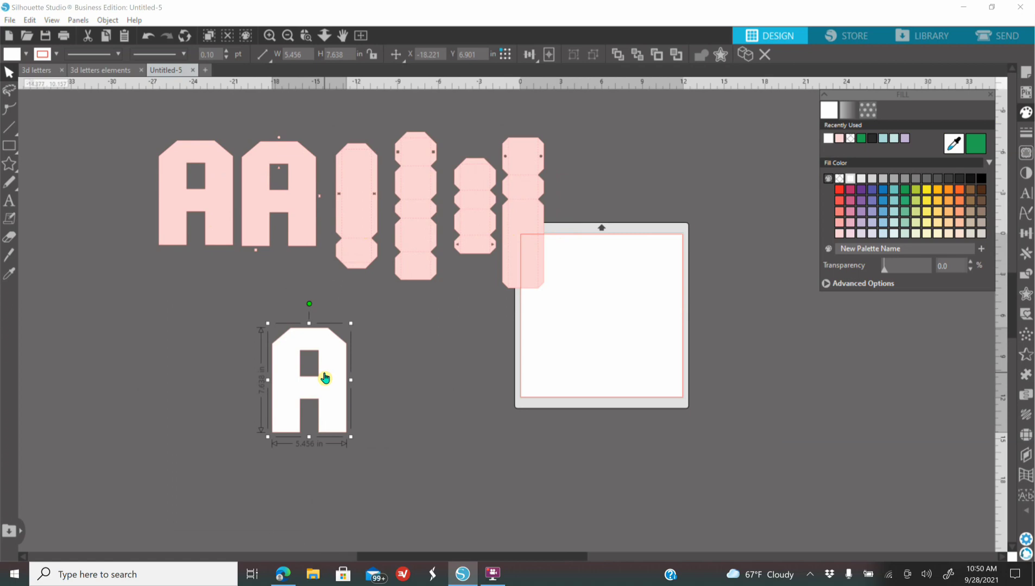
Duplicate all four side strips together, place the copies beside the white A, and fill them with green
{"action": "left_click", "coordinate": [475, 358]}
{"action": "left_click", "coordinate": [508, 208]}
{"action": "left_click", "coordinate": [475, 217], "text": "shift"}
{"action": "left_click", "coordinate": [415, 220], "text": "shift"}
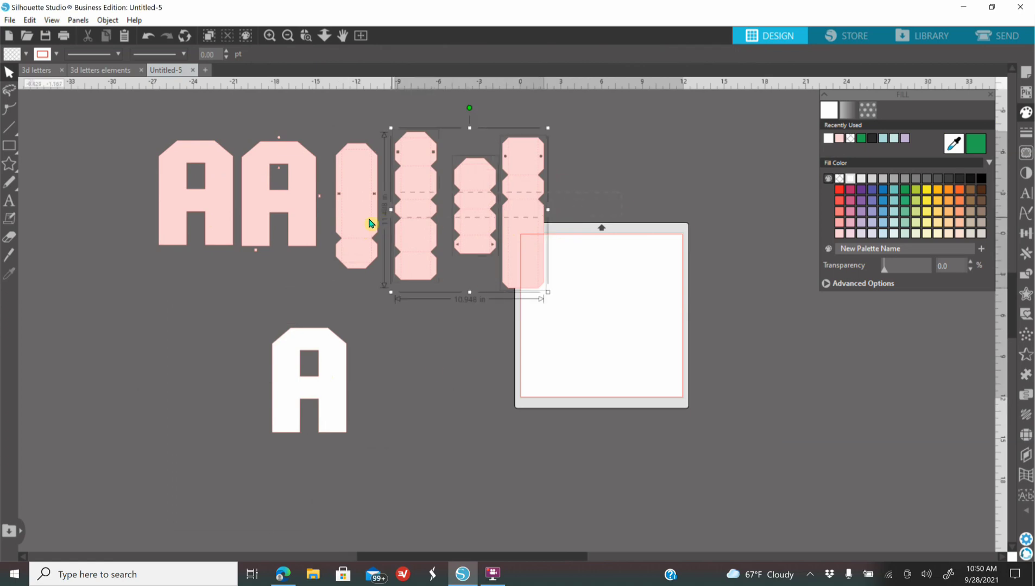
{"action": "left_click", "coordinate": [365, 224], "text": "shift"}
{"action": "right_click", "coordinate": [414, 221]}
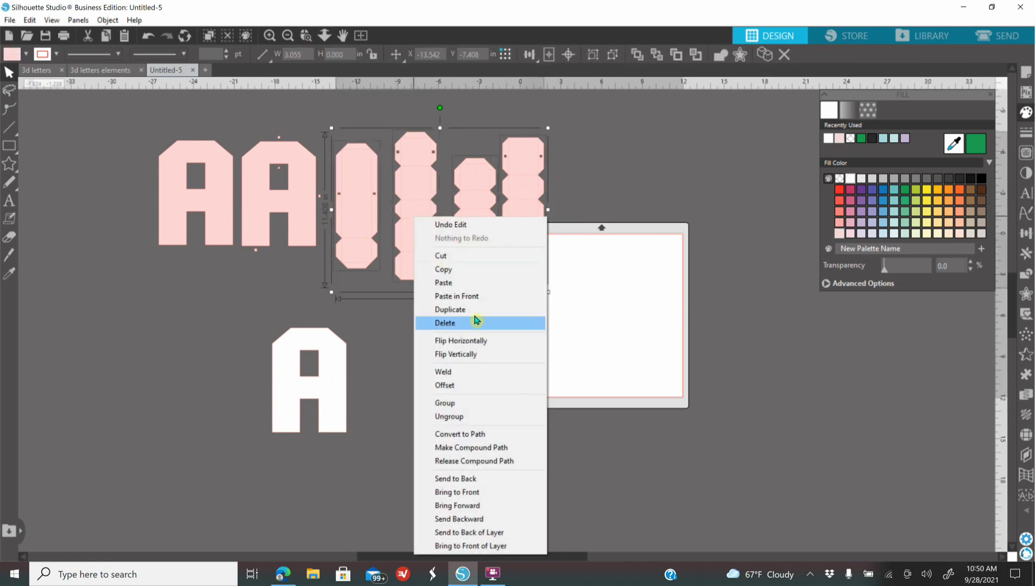
{"action": "left_click", "coordinate": [473, 307]}
{"action": "left_click_drag", "start_coordinate": [523, 206], "coordinate": [547, 380]}
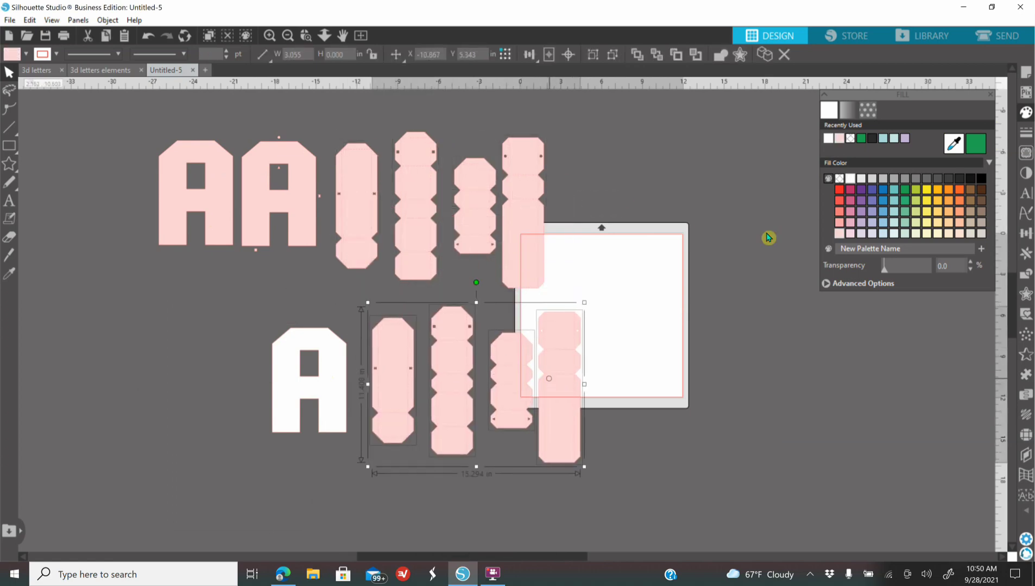
{"action": "left_click", "coordinate": [974, 148]}
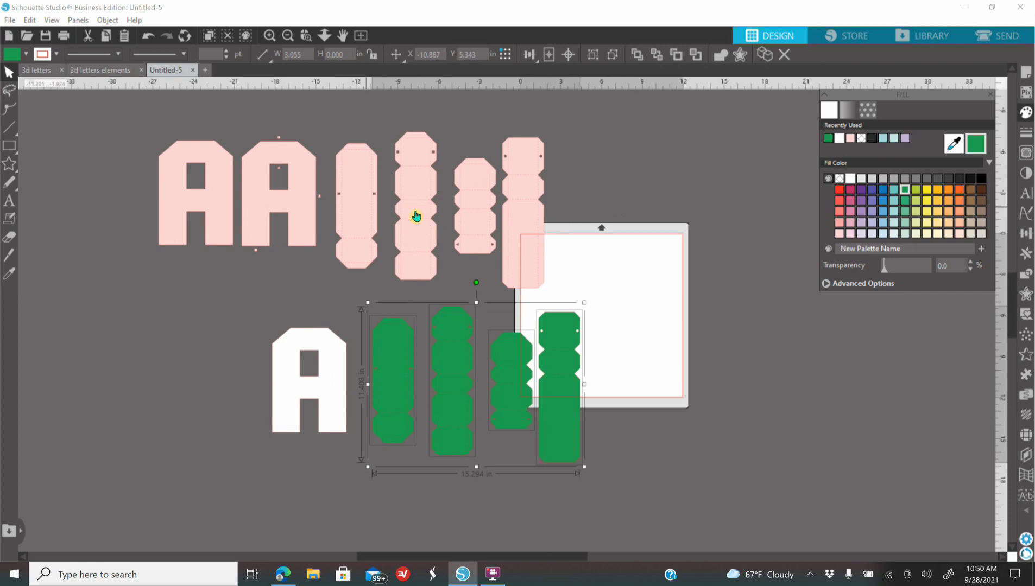
Examine the copied green side strips up close and deselect them
{"action": "left_click", "coordinate": [269, 35]}
{"action": "scroll", "coordinate": [601, 423], "scroll_direction": "down", "scroll_amount": 2}
{"action": "left_click", "coordinate": [269, 35]}
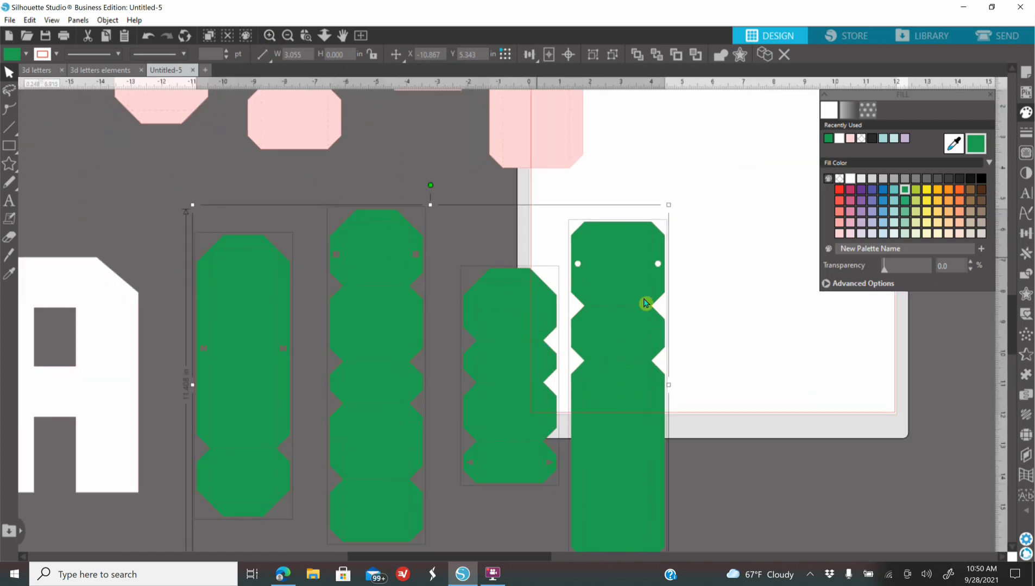
{"action": "scroll", "coordinate": [708, 293], "scroll_direction": "down", "scroll_amount": 1}
{"action": "left_click", "coordinate": [765, 470]}
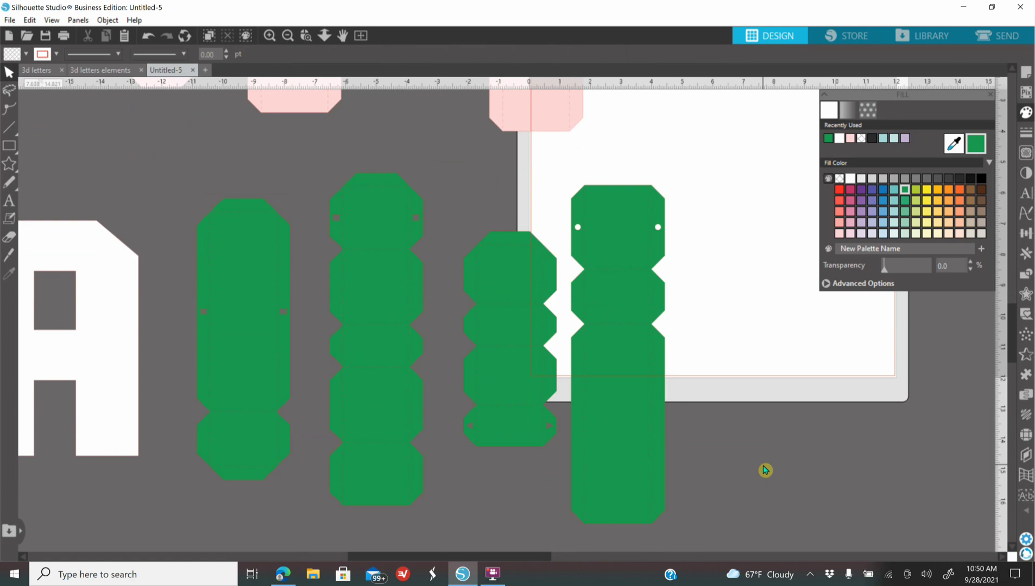
Review the Tools preferences for drag selecting and multiple-shape selection, and close them without changes
{"action": "left_click", "coordinate": [1026, 541]}
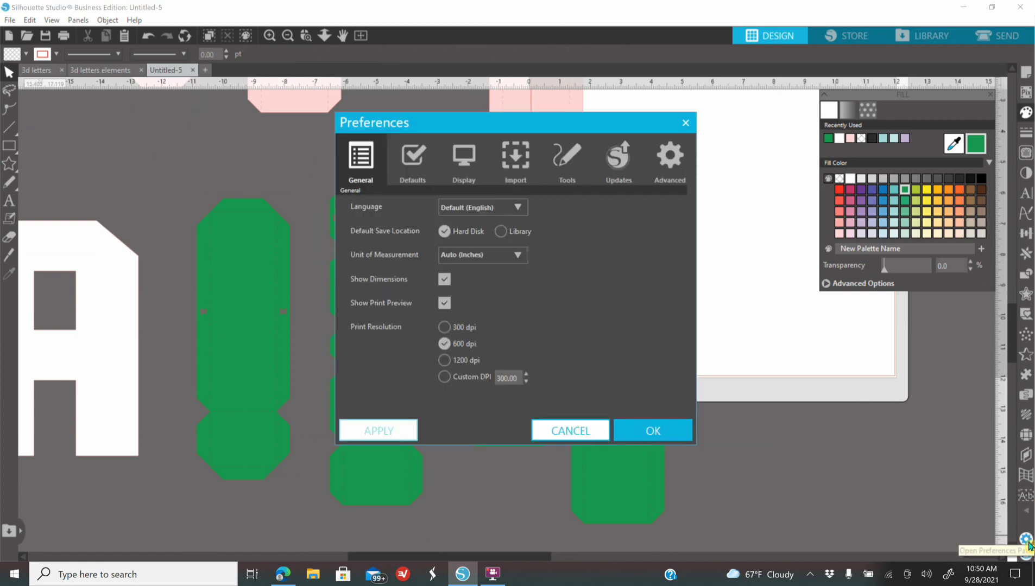
{"action": "left_click", "coordinate": [573, 161]}
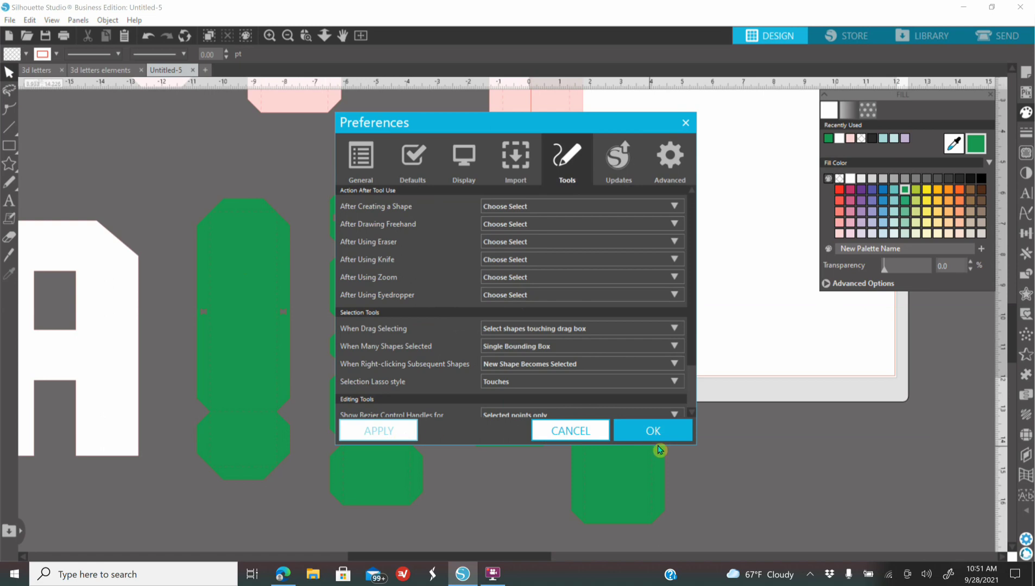
{"action": "left_click", "coordinate": [685, 123]}
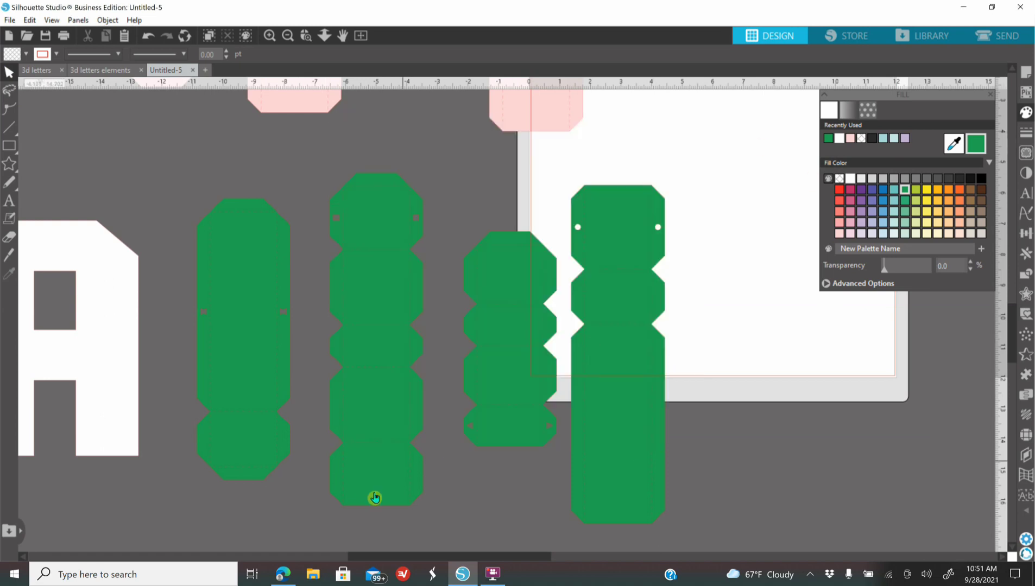
Cut the first green side strip from top to bottom along its right fold line with a straight Knife cut
{"action": "left_click_drag", "start_coordinate": [412, 558], "coordinate": [344, 556]}
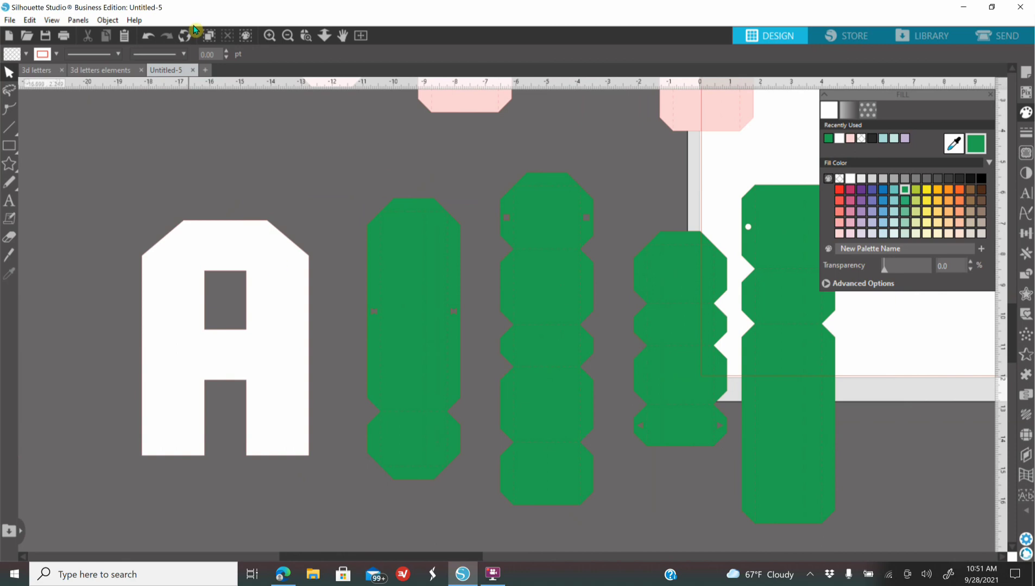
{"action": "scroll", "coordinate": [284, 187], "scroll_direction": "up", "scroll_amount": 3}
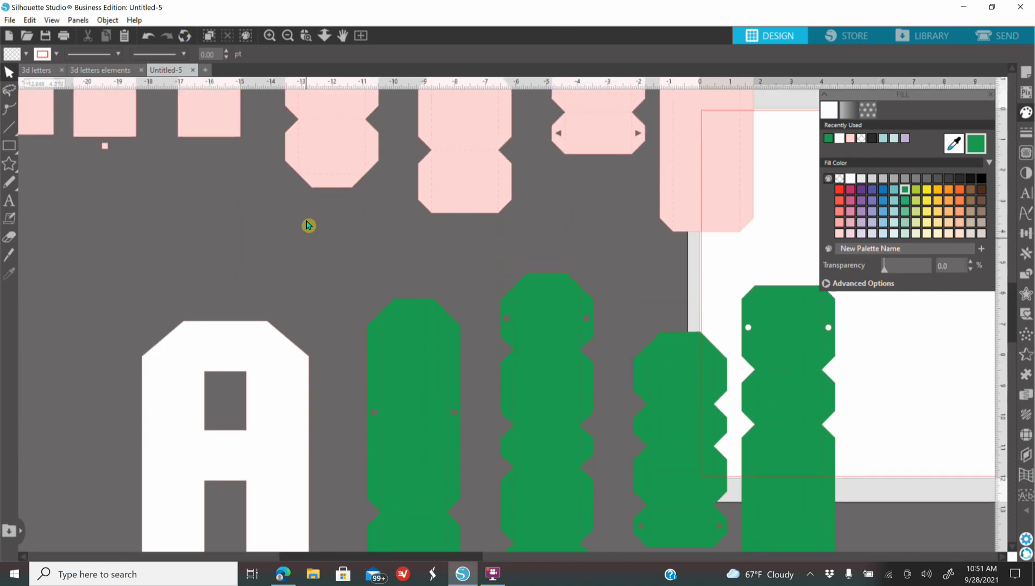
{"action": "scroll", "coordinate": [306, 232], "scroll_direction": "down", "scroll_amount": 2}
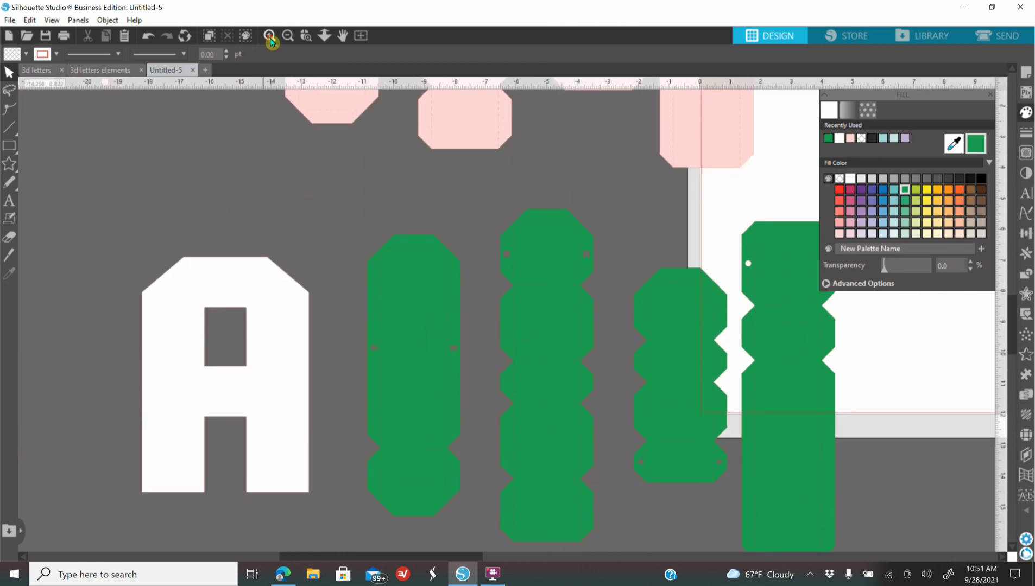
{"action": "left_click", "coordinate": [270, 36]}
{"action": "left_click", "coordinate": [270, 35]}
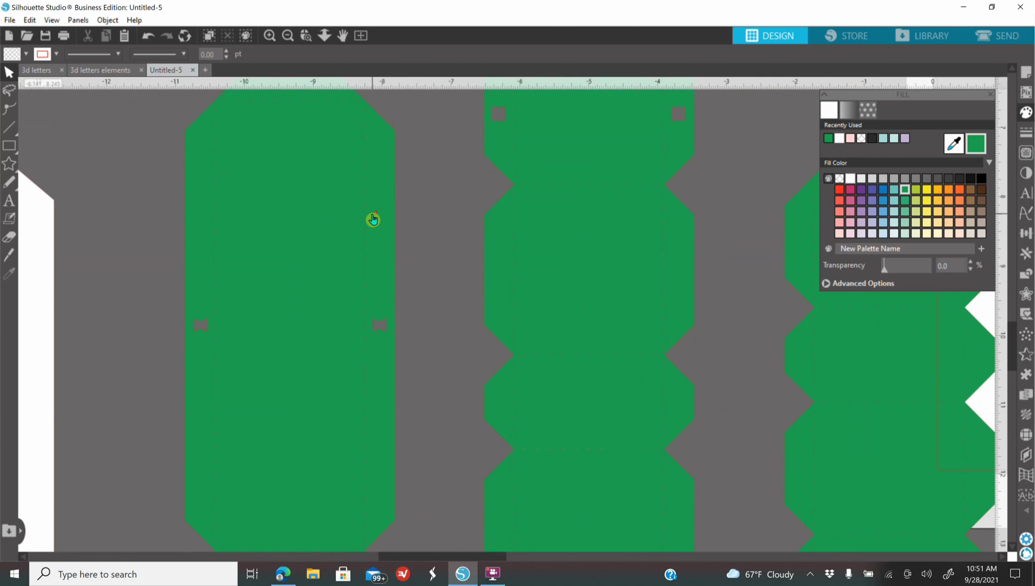
{"action": "scroll", "coordinate": [374, 224], "scroll_direction": "down", "scroll_amount": 1}
{"action": "scroll", "coordinate": [371, 387], "scroll_direction": "up", "scroll_amount": 2}
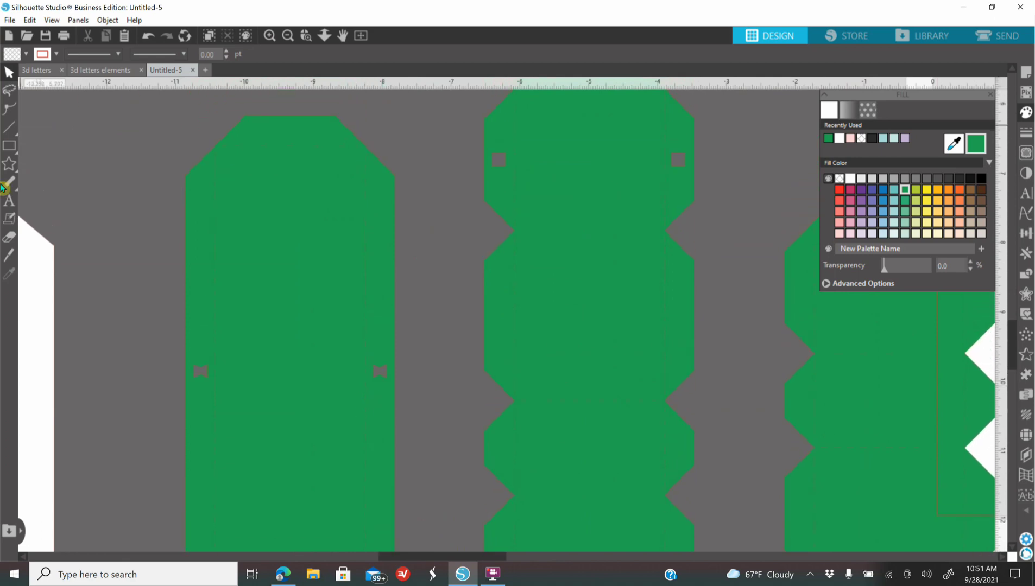
{"action": "left_click", "coordinate": [6, 259]}
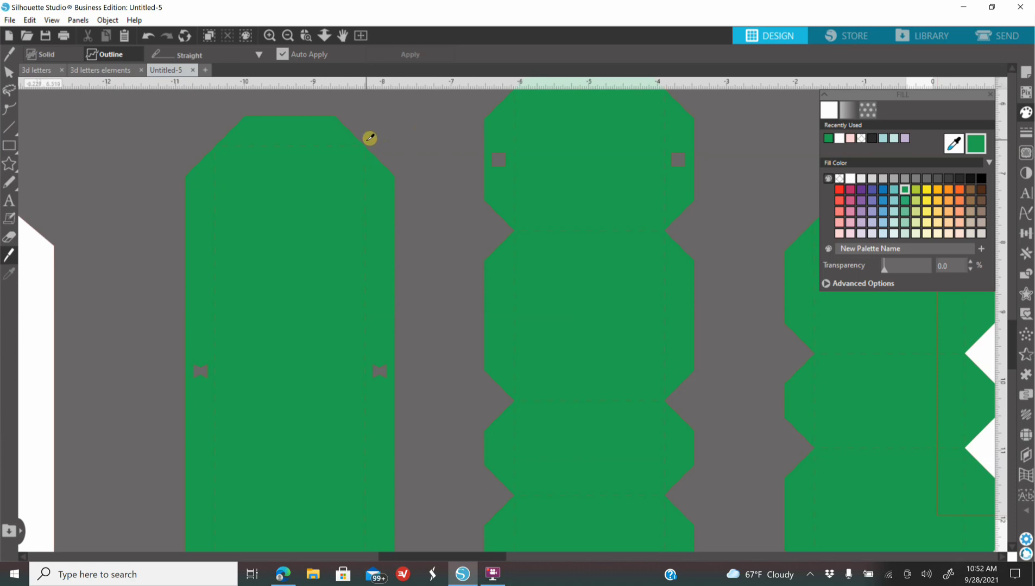
{"action": "left_click_drag", "start_coordinate": [368, 138], "coordinate": [369, 264]}
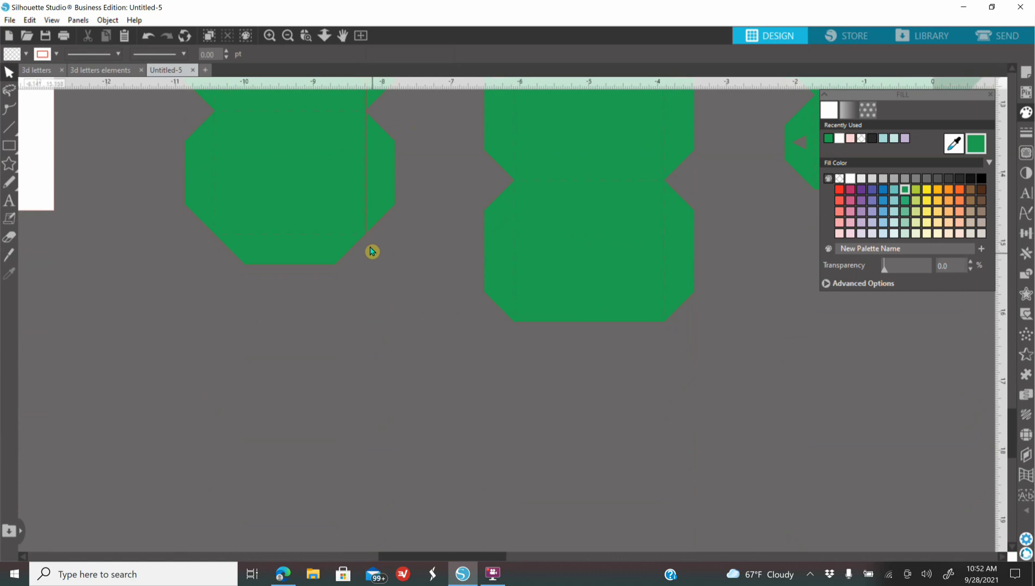
Separate the two cut-off tabs from the right side of the first green strip and delete the strip's main body
{"action": "left_click", "coordinate": [288, 36]}
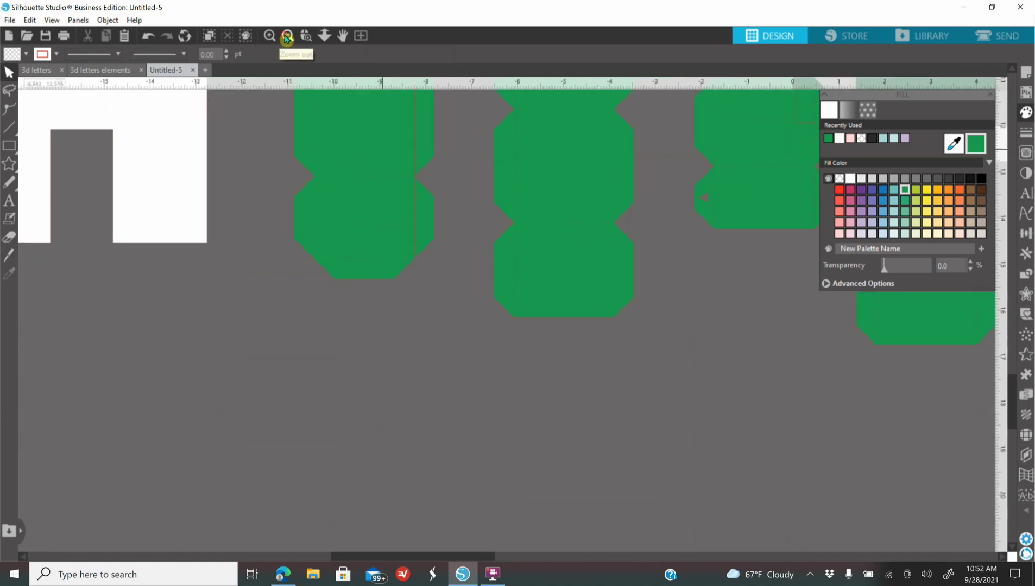
{"action": "left_click", "coordinate": [287, 37]}
{"action": "scroll", "coordinate": [321, 402], "scroll_direction": "up", "scroll_amount": 3}
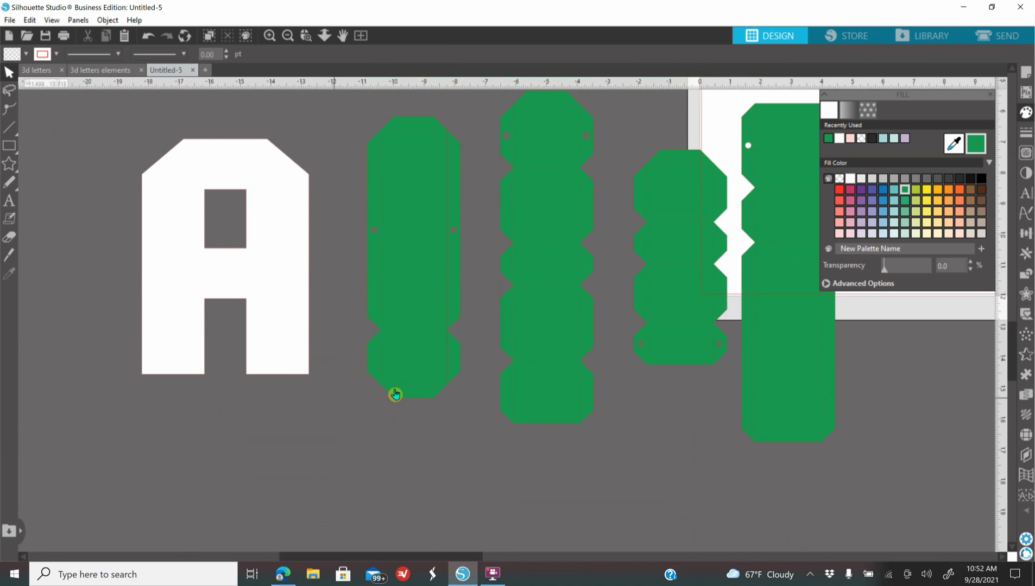
{"action": "left_click_drag", "start_coordinate": [455, 372], "coordinate": [464, 372]}
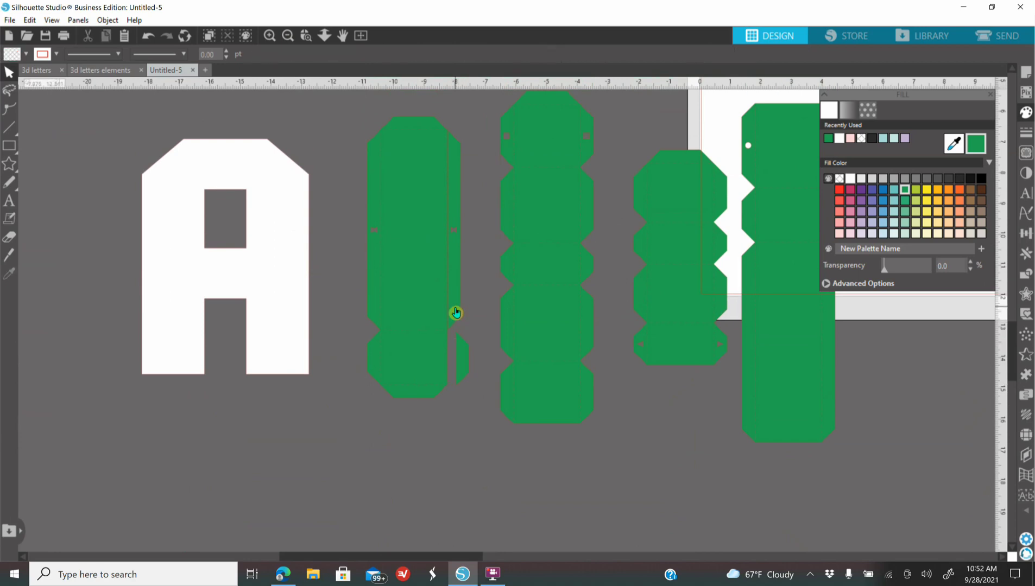
{"action": "left_click_drag", "start_coordinate": [457, 313], "coordinate": [462, 314]}
{"action": "left_click", "coordinate": [338, 264]}
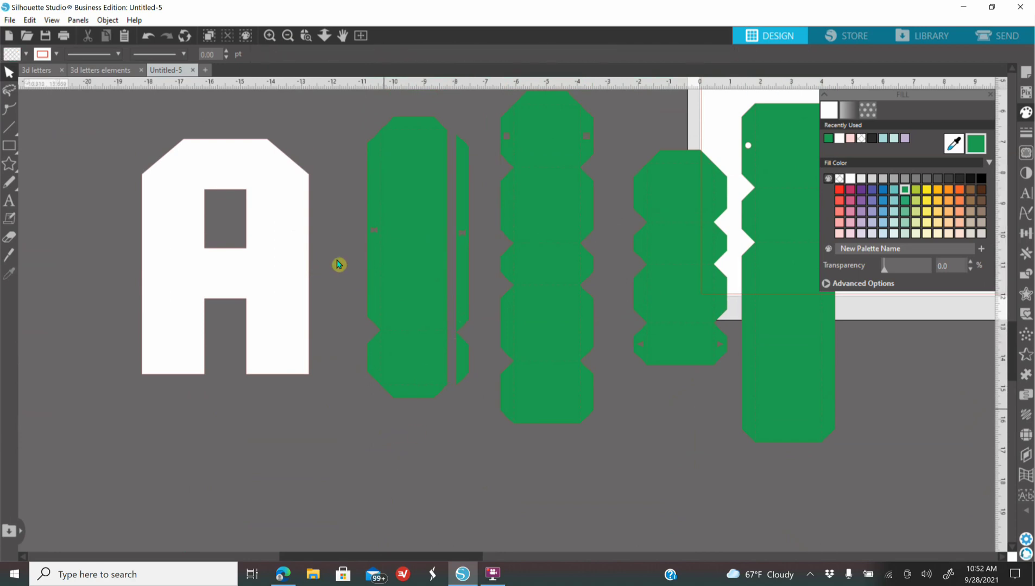
{"action": "left_click", "coordinate": [381, 138]}
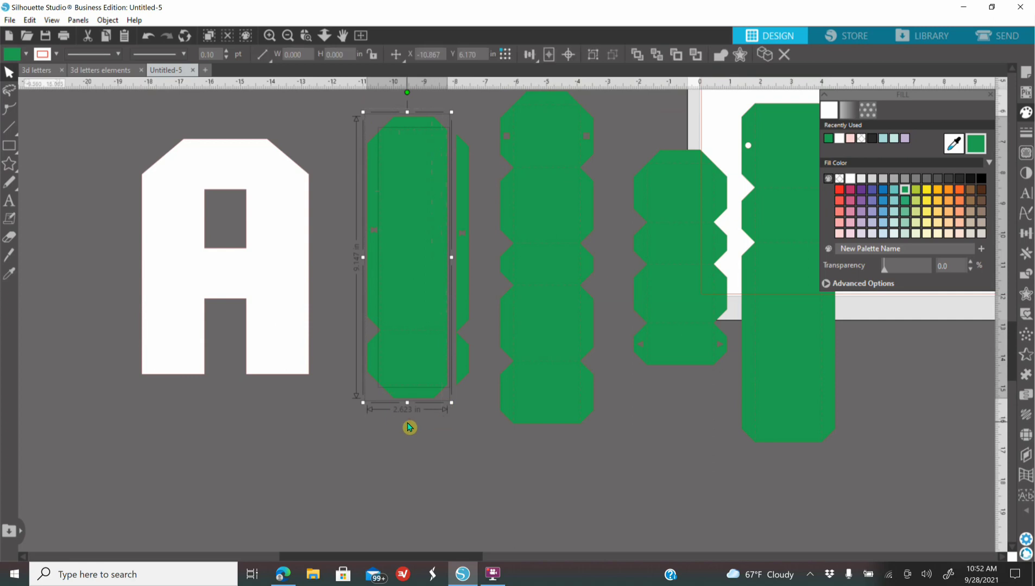
{"action": "key", "text": "Delete"}
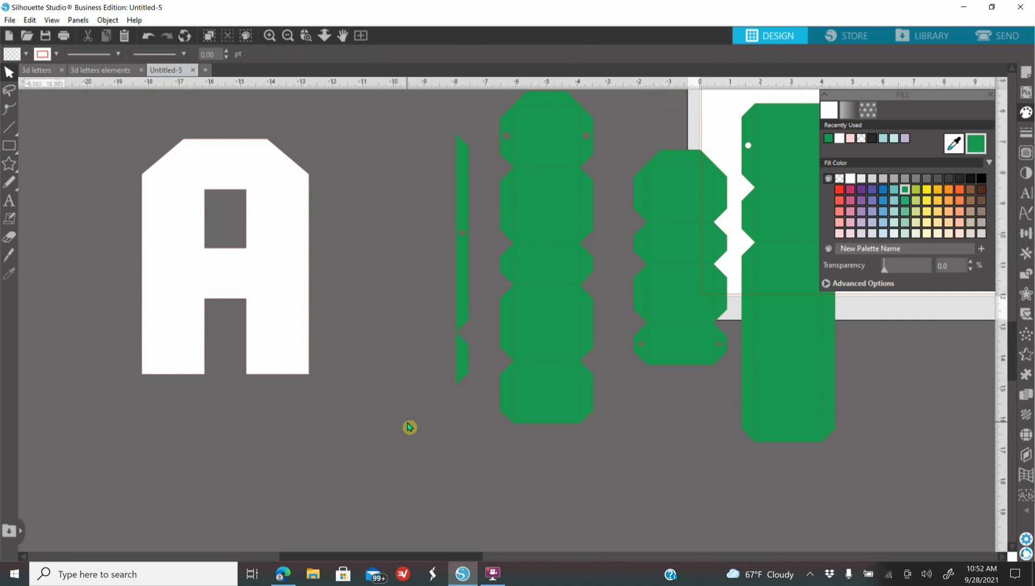
Move the long tab apart from the small one, release its compound path, and delete the small notch shape
{"action": "left_click_drag", "start_coordinate": [457, 305], "coordinate": [432, 316]}
{"action": "left_click", "coordinate": [406, 217]}
{"action": "left_click", "coordinate": [430, 265]}
{"action": "left_click", "coordinate": [269, 36]}
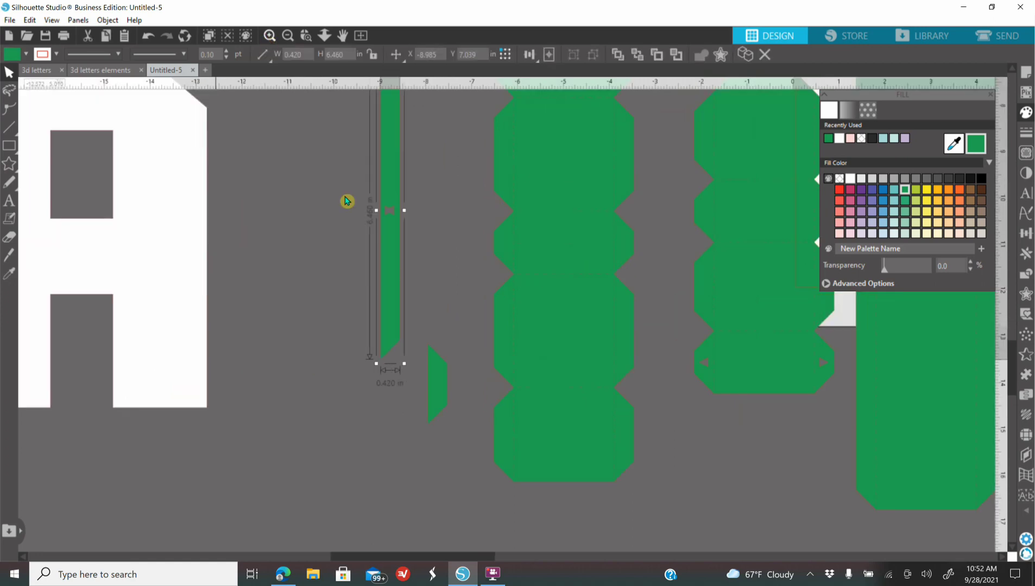
{"action": "right_click", "coordinate": [393, 272]}
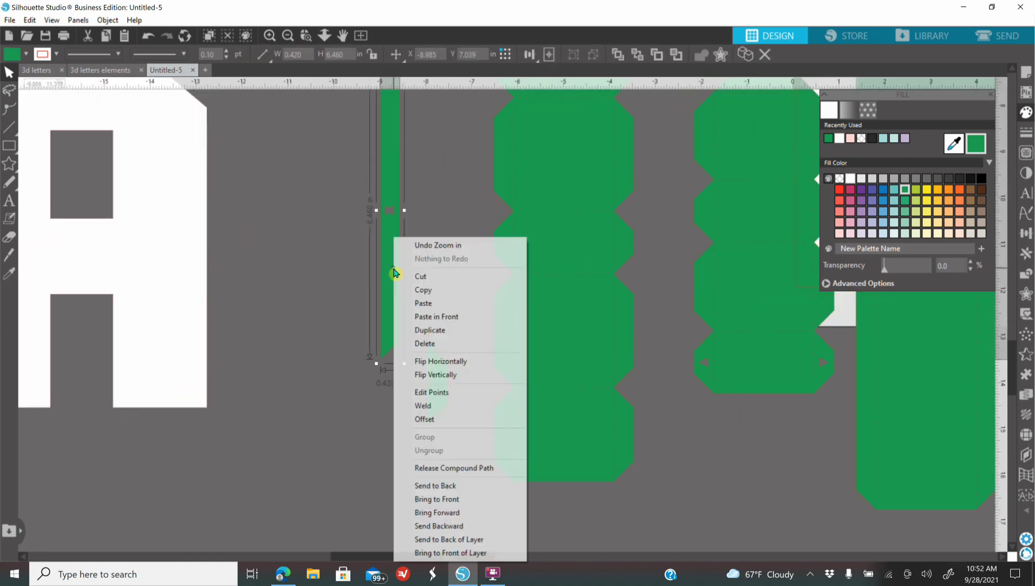
{"action": "left_click", "coordinate": [442, 468]}
{"action": "left_click_drag", "start_coordinate": [387, 221], "coordinate": [417, 224]}
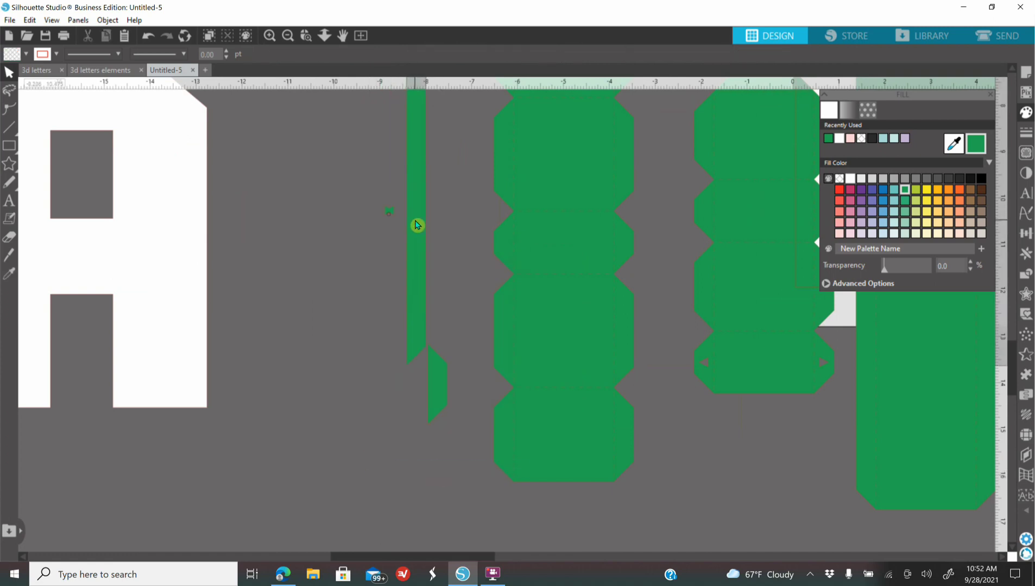
{"action": "left_click", "coordinate": [389, 212]}
{"action": "key", "text": "Delete"}
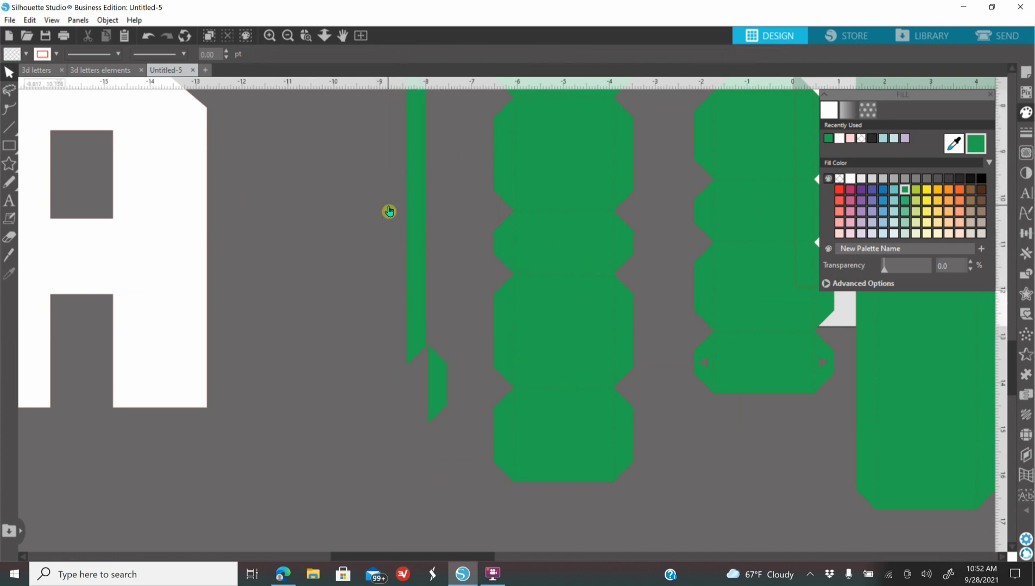
Move the white A closer to the cut tabs and place the long green tab against its right edge
{"action": "left_click_drag", "start_coordinate": [190, 284], "coordinate": [317, 326]}
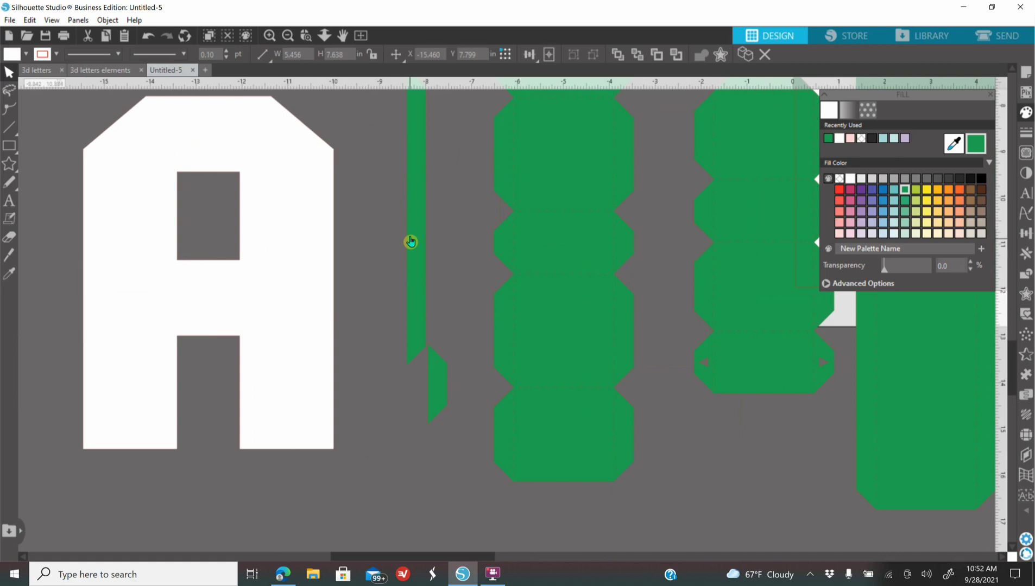
{"action": "left_click_drag", "start_coordinate": [400, 282], "coordinate": [350, 320]}
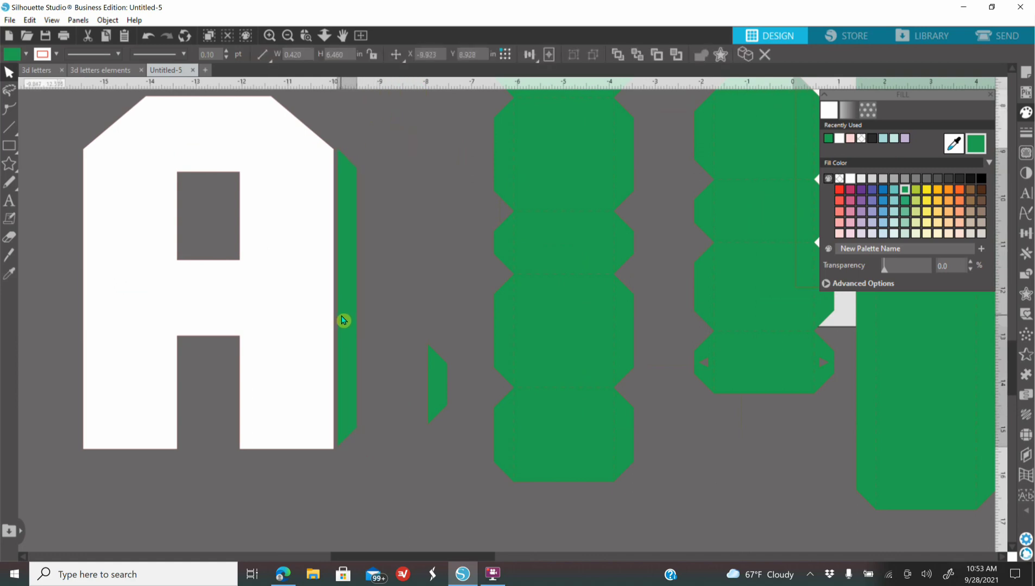
{"action": "key", "text": "Escape"}
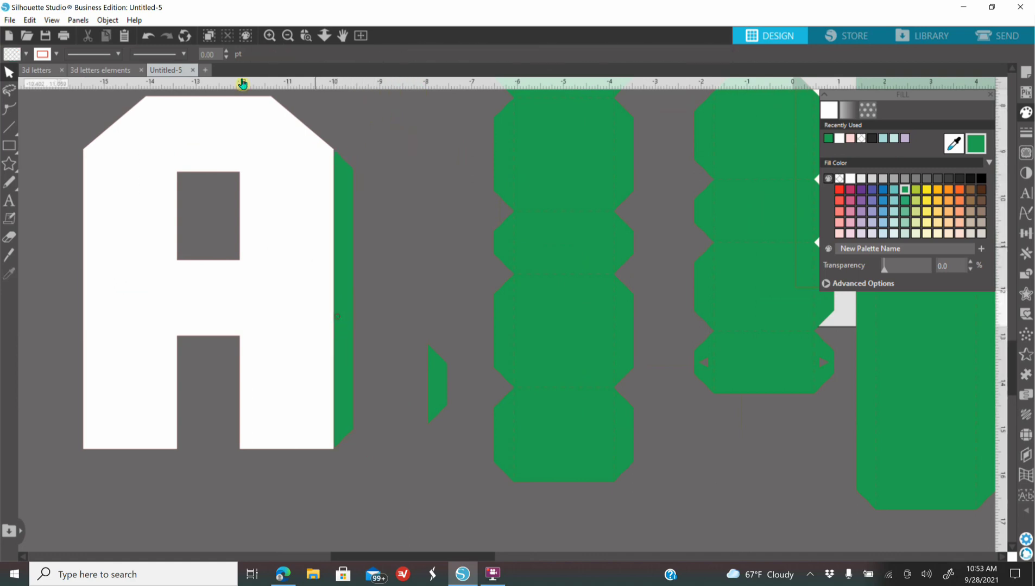
Stretch the long green tab to a height of 6.487 in to match the A's straight right side
{"action": "left_click", "coordinate": [269, 36]}
{"action": "scroll", "coordinate": [327, 255], "scroll_direction": "up", "scroll_amount": 3}
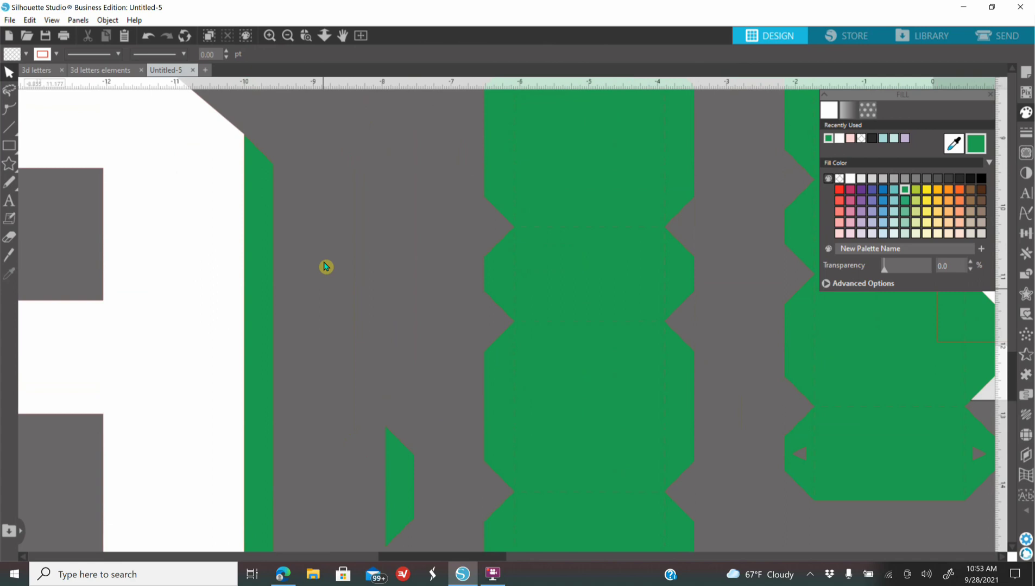
{"action": "scroll", "coordinate": [341, 275], "scroll_direction": "down", "scroll_amount": 3}
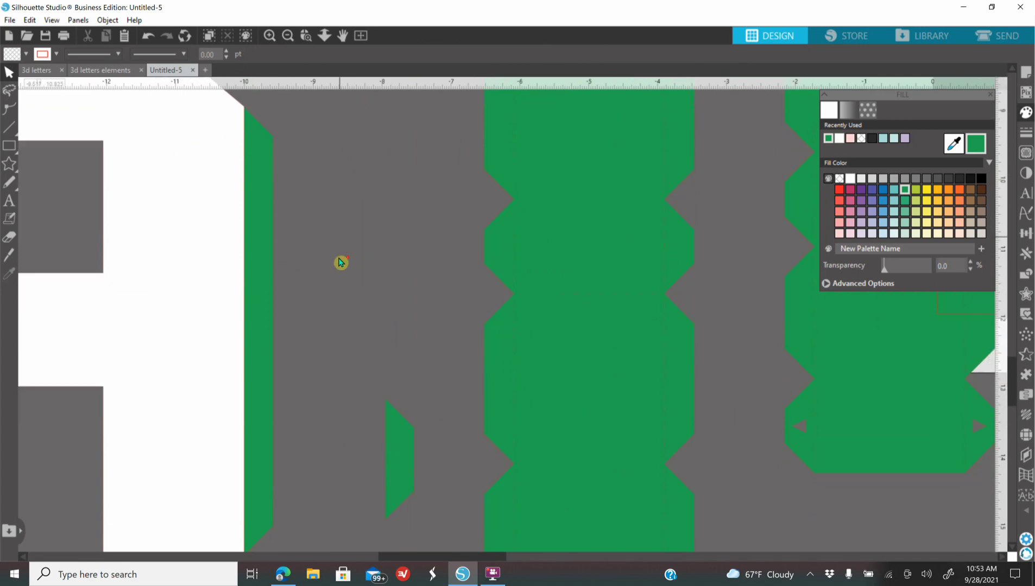
{"action": "left_click", "coordinate": [258, 396]}
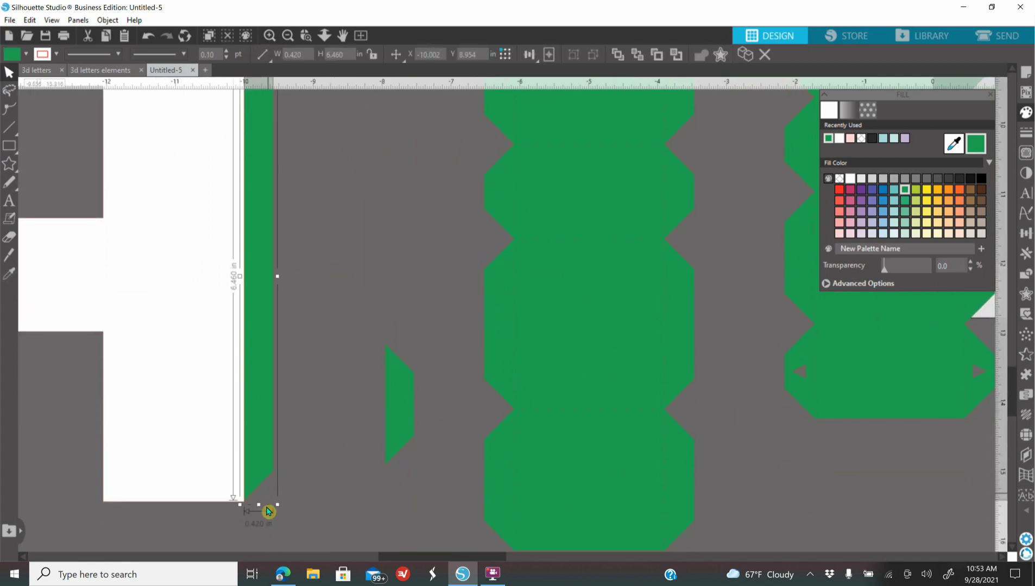
{"action": "left_click_drag", "start_coordinate": [261, 513], "coordinate": [261, 513]}
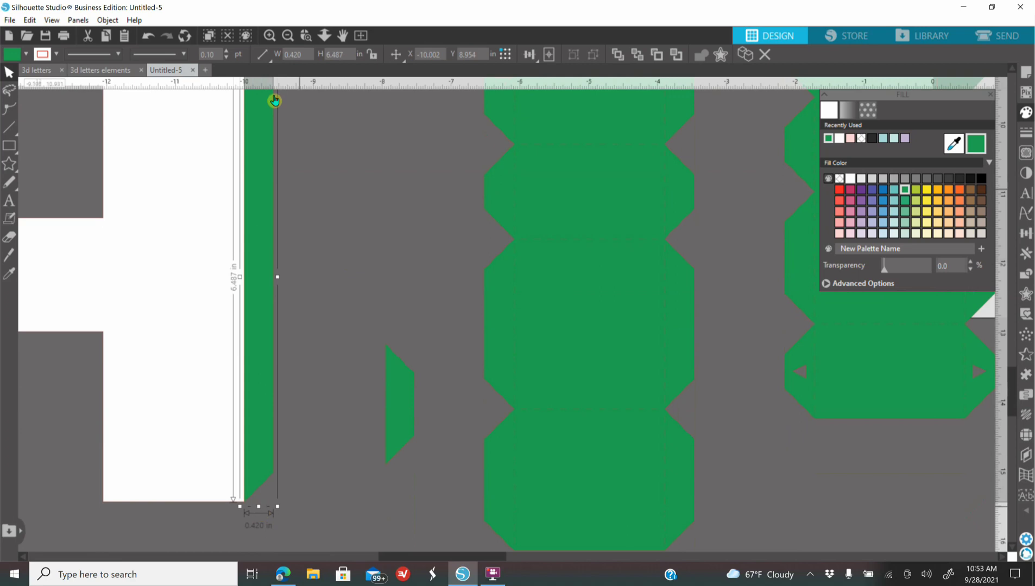
Nudge the long green tab horizontally until it sits flush with the white A's right edge
{"action": "left_click", "coordinate": [271, 36]}
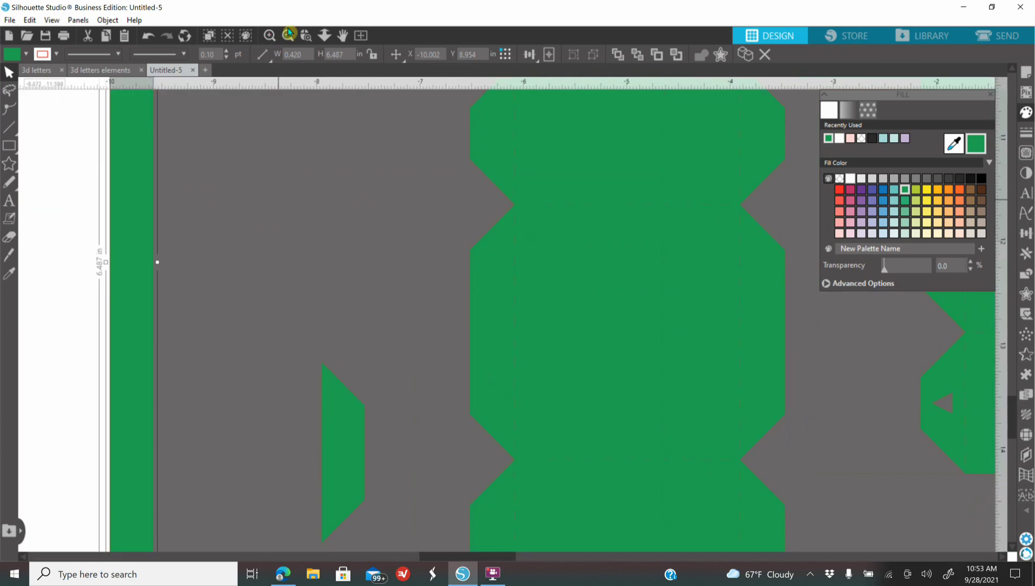
{"action": "left_click", "coordinate": [26, 560]}
{"action": "left_click", "coordinate": [26, 561]}
{"action": "left_click", "coordinate": [26, 561]}
{"action": "left_click", "coordinate": [26, 560]}
{"action": "left_click", "coordinate": [26, 561]}
{"action": "left_click", "coordinate": [26, 561]}
{"action": "left_click", "coordinate": [26, 560]}
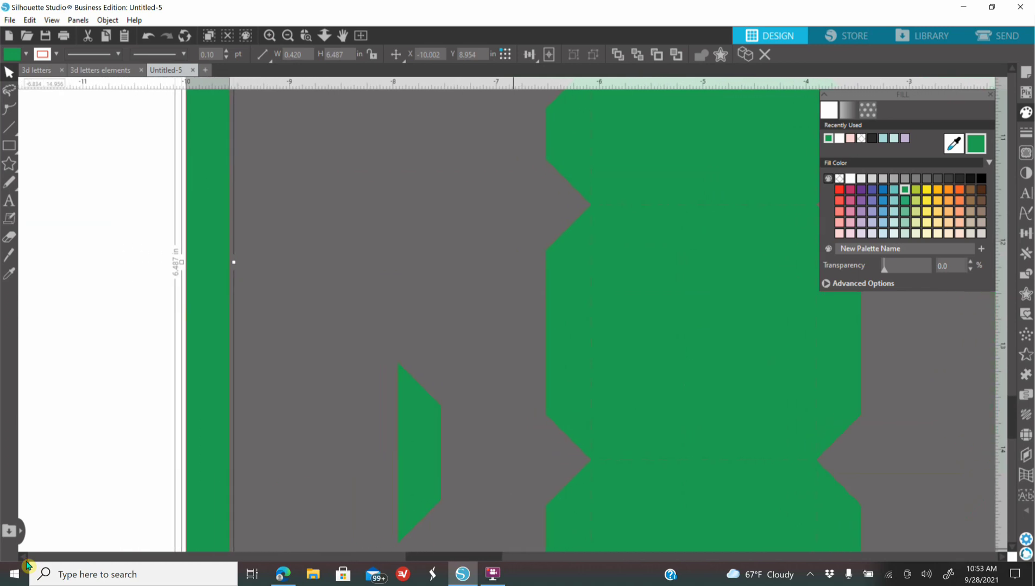
{"action": "left_click", "coordinate": [26, 561]}
{"action": "left_click", "coordinate": [26, 561]}
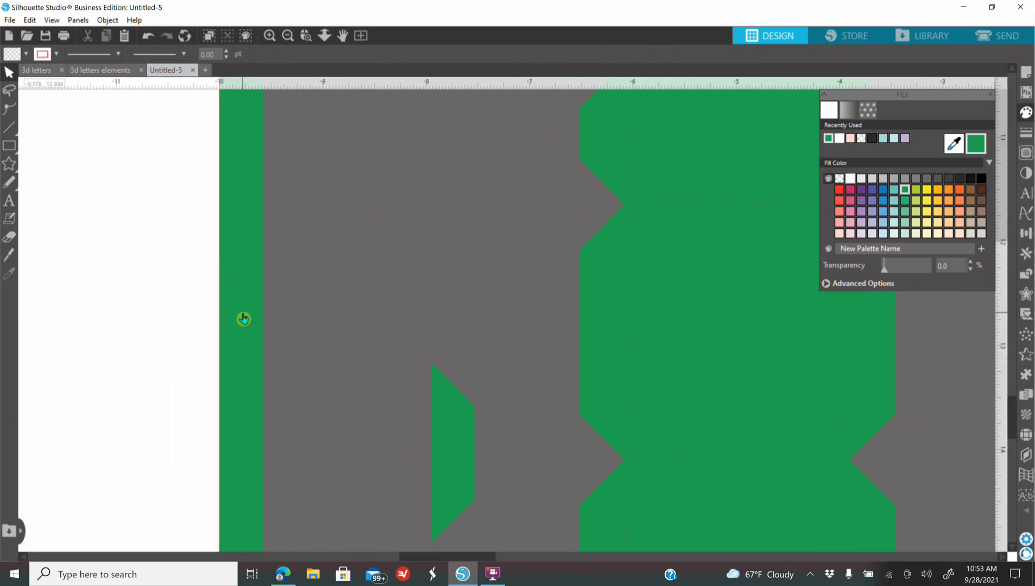
{"action": "key", "text": "Right"}
{"action": "key", "text": "Left"}
{"action": "key", "text": "Left"}
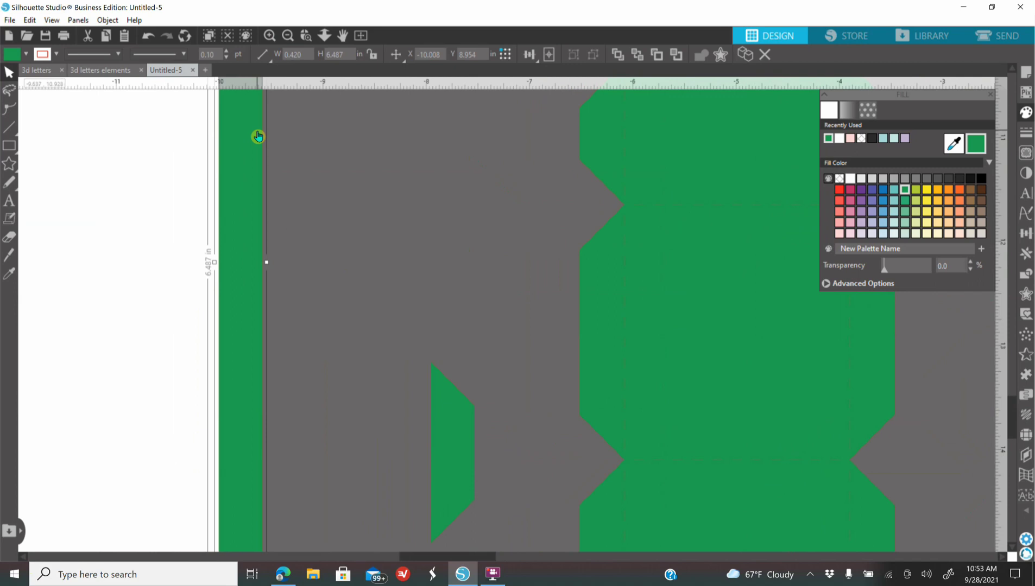
Shift the long green tab slightly away from the white A and nudge it left back to the letter's edge
{"action": "left_click_drag", "start_coordinate": [252, 277], "coordinate": [261, 300]}
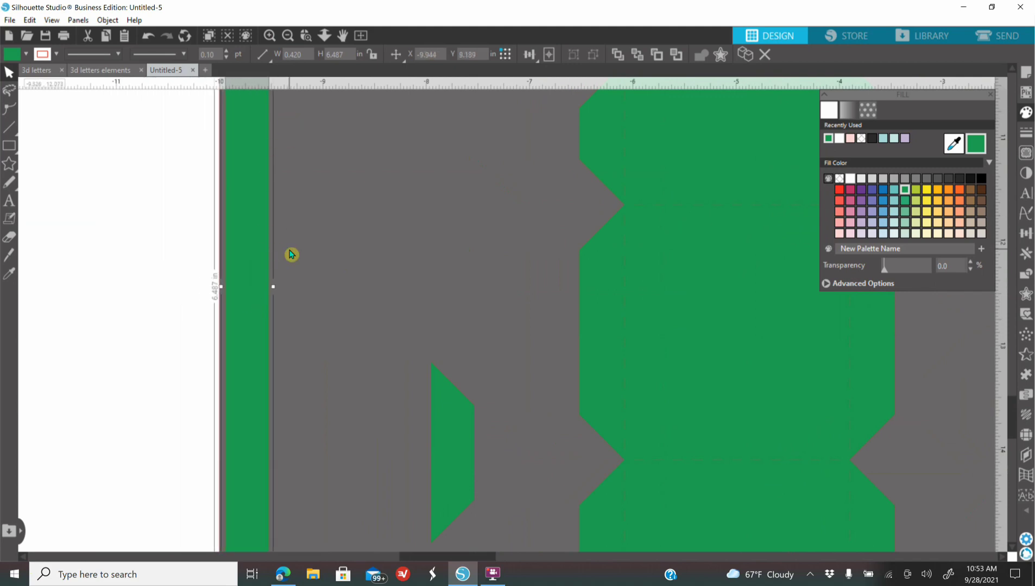
{"action": "key", "text": "Left"}
{"action": "key", "text": "Left"}
{"action": "key", "text": "Left"}
{"action": "key", "text": "Left"}
{"action": "key", "text": "Left"}
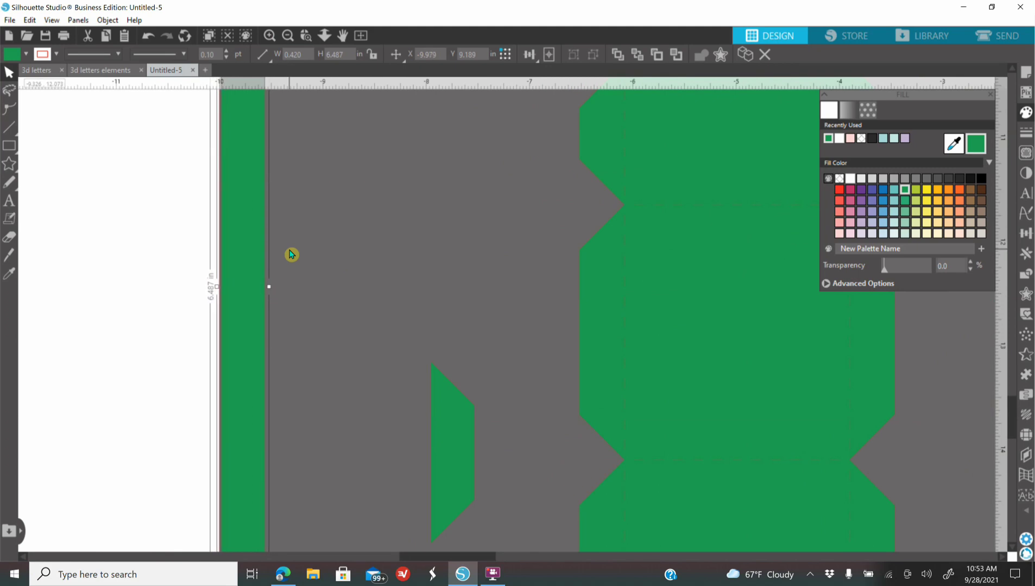
{"action": "key", "text": "Left"}
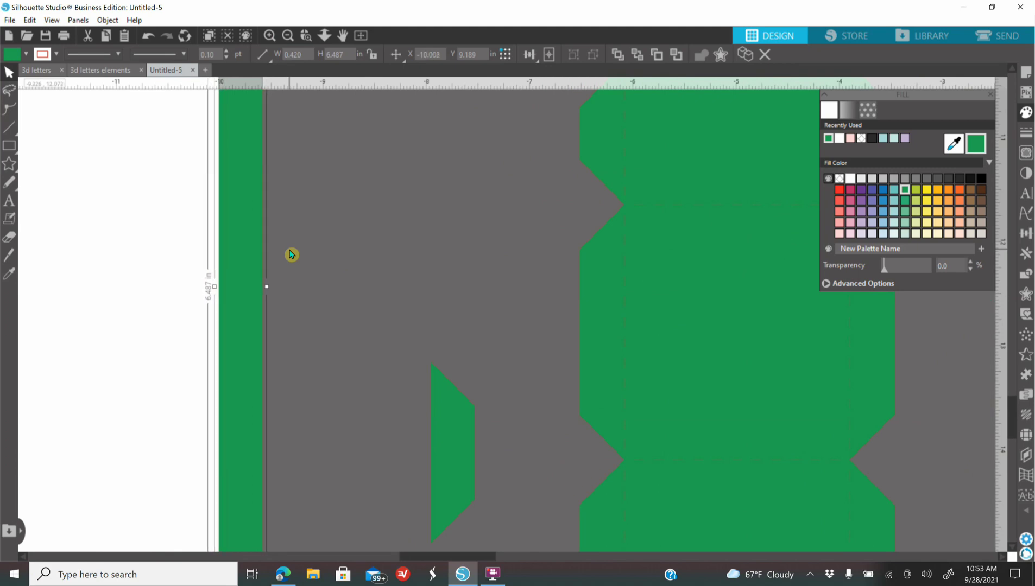
Move the short green tab beside the white A's upper-right slanted corner and tilt it toward the slope
{"action": "left_click", "coordinate": [288, 36]}
{"action": "left_click", "coordinate": [288, 36]}
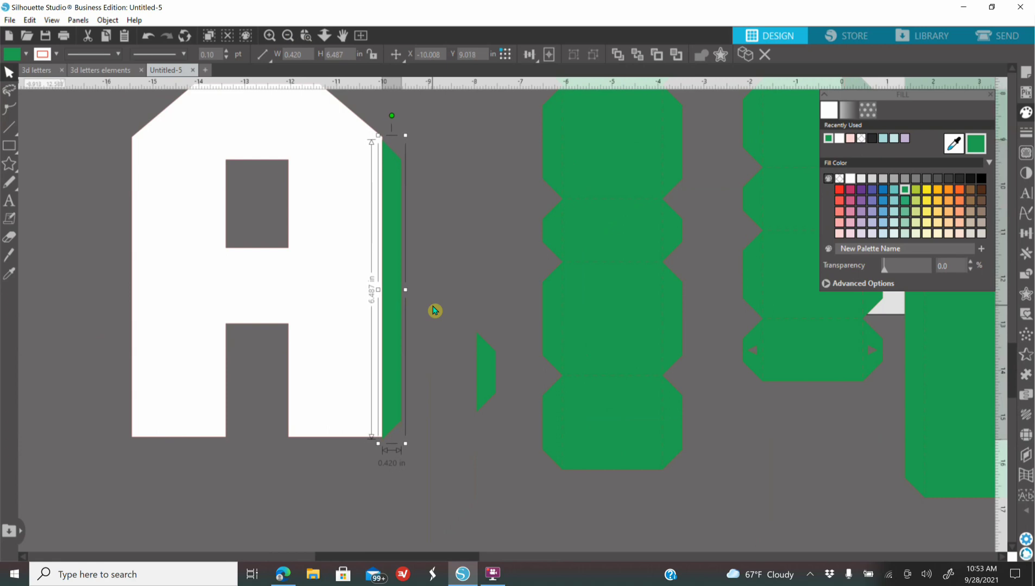
{"action": "scroll", "coordinate": [456, 337], "scroll_direction": "up", "scroll_amount": 2}
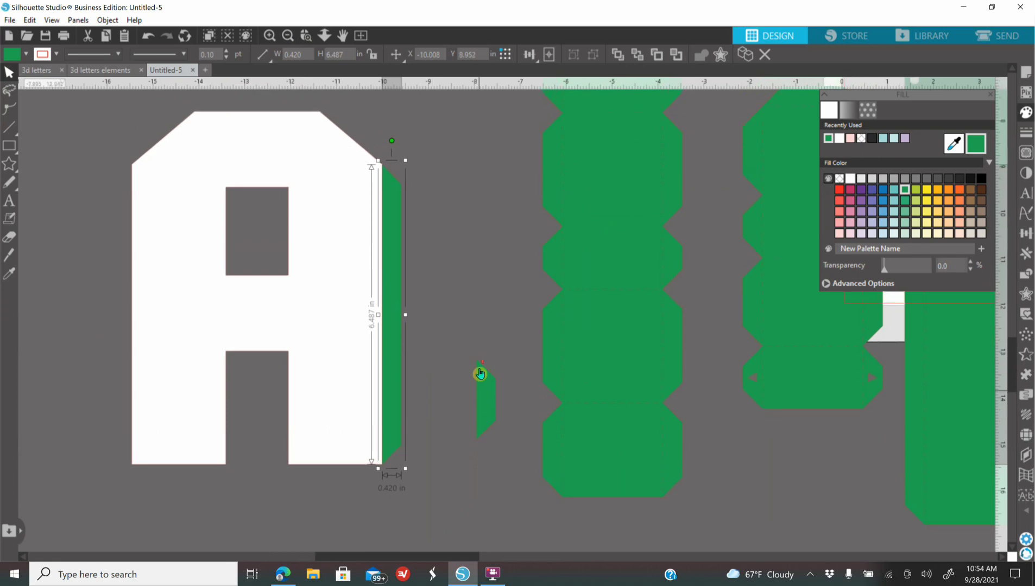
{"action": "left_click", "coordinate": [486, 443]}
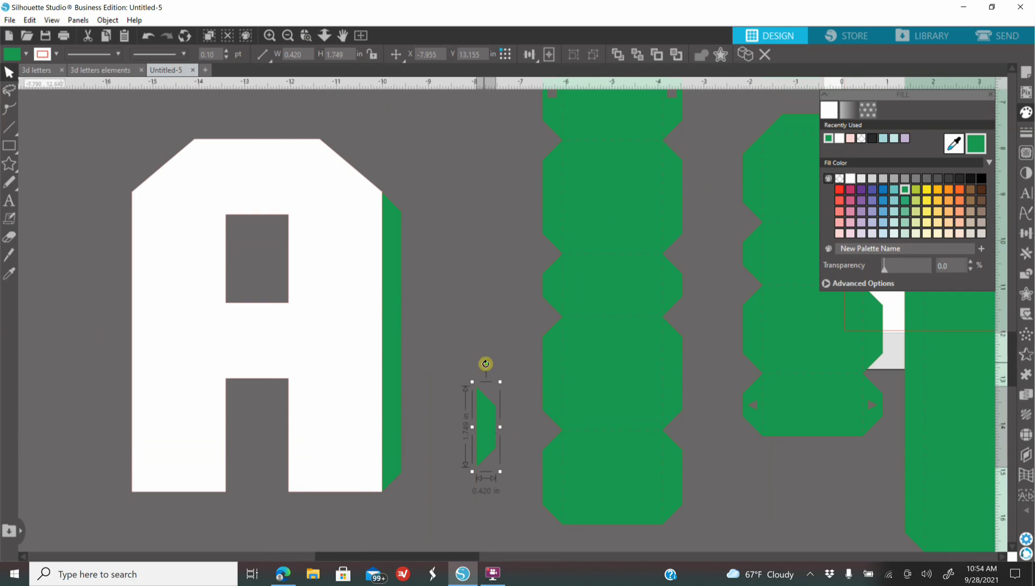
{"action": "left_click_drag", "start_coordinate": [508, 372], "coordinate": [411, 150]}
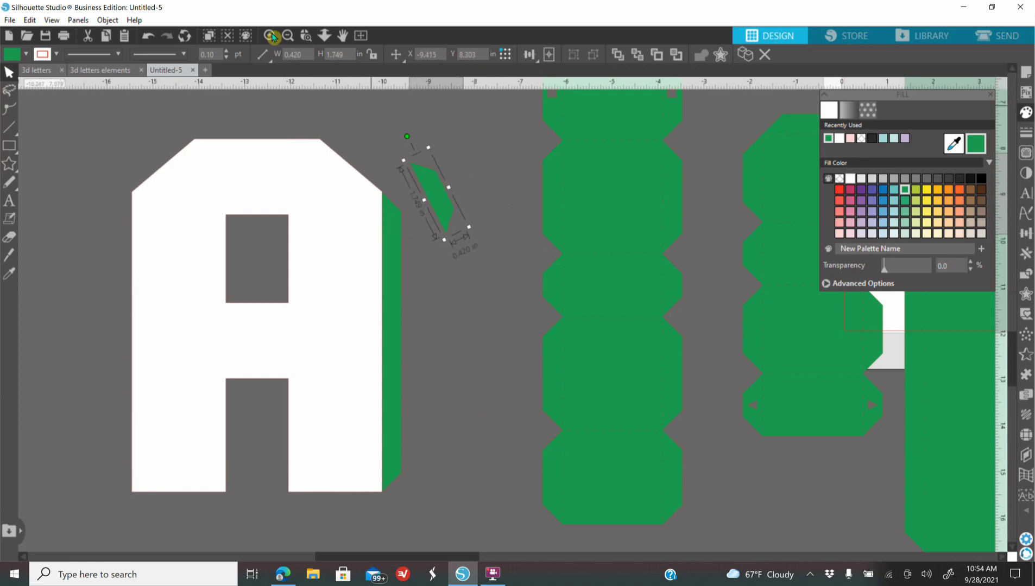
Place the short green tab against the A's upper-right slanted edge and rotate it parallel to that edge
{"action": "left_click", "coordinate": [270, 35]}
{"action": "scroll", "coordinate": [397, 330], "scroll_direction": "up", "scroll_amount": 3}
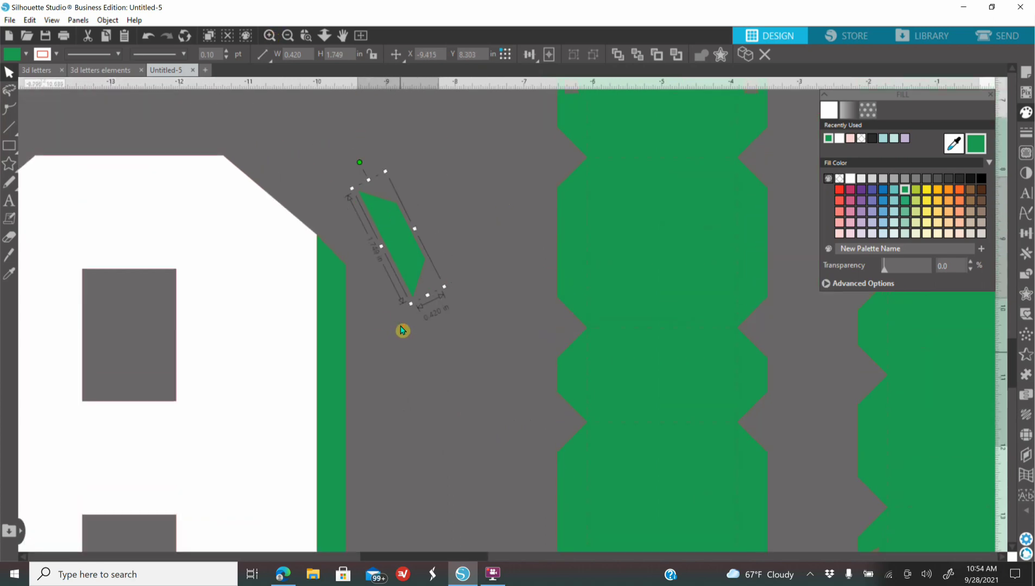
{"action": "scroll", "coordinate": [401, 328], "scroll_direction": "up", "scroll_amount": 2}
{"action": "left_click_drag", "start_coordinate": [357, 261], "coordinate": [299, 240]}
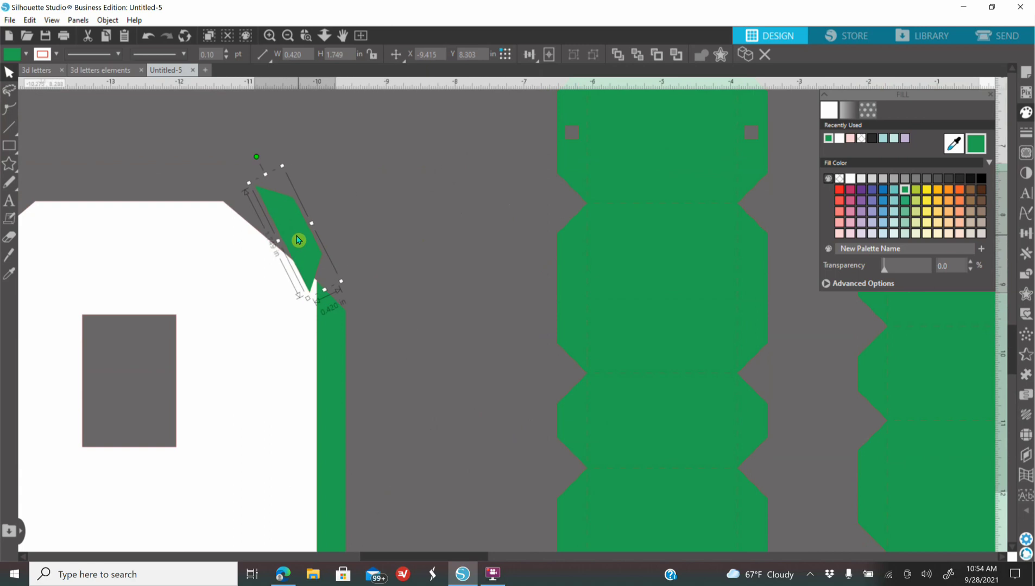
{"action": "left_click_drag", "start_coordinate": [255, 157], "coordinate": [243, 184]}
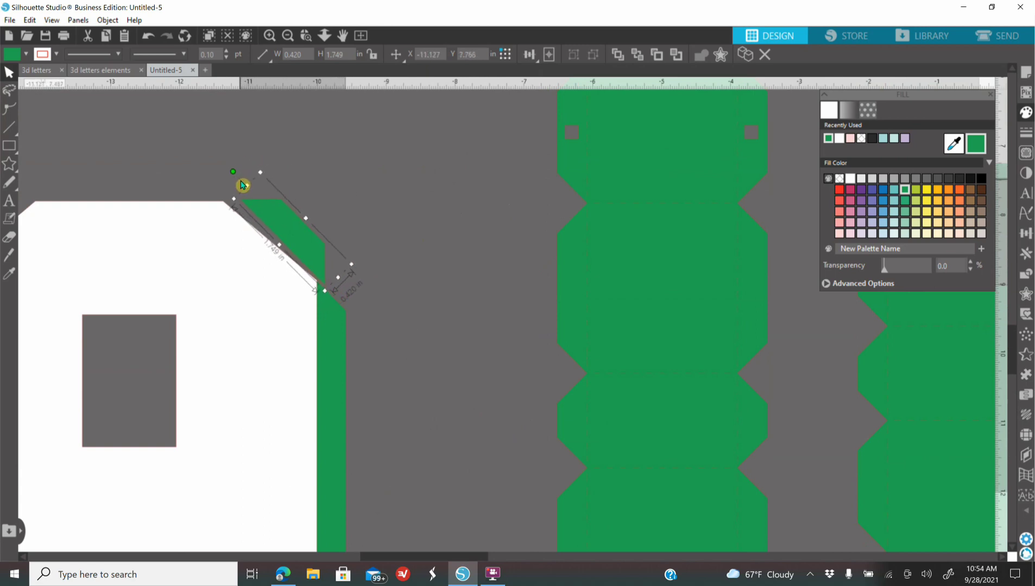
{"action": "left_click_drag", "start_coordinate": [304, 242], "coordinate": [299, 246]}
{"action": "left_click_drag", "start_coordinate": [223, 172], "coordinate": [217, 177]}
{"action": "left_click_drag", "start_coordinate": [305, 255], "coordinate": [302, 253]}
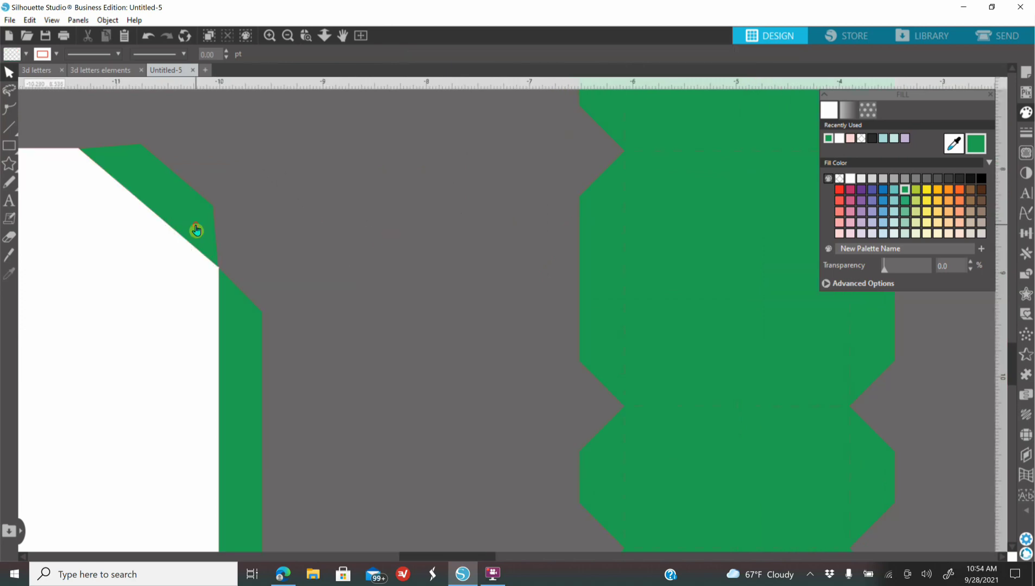
Stretch the short tab to a length of 1.779 in and the long right tab to 6.493 in so they meet at the corner
{"action": "left_click", "coordinate": [196, 230]}
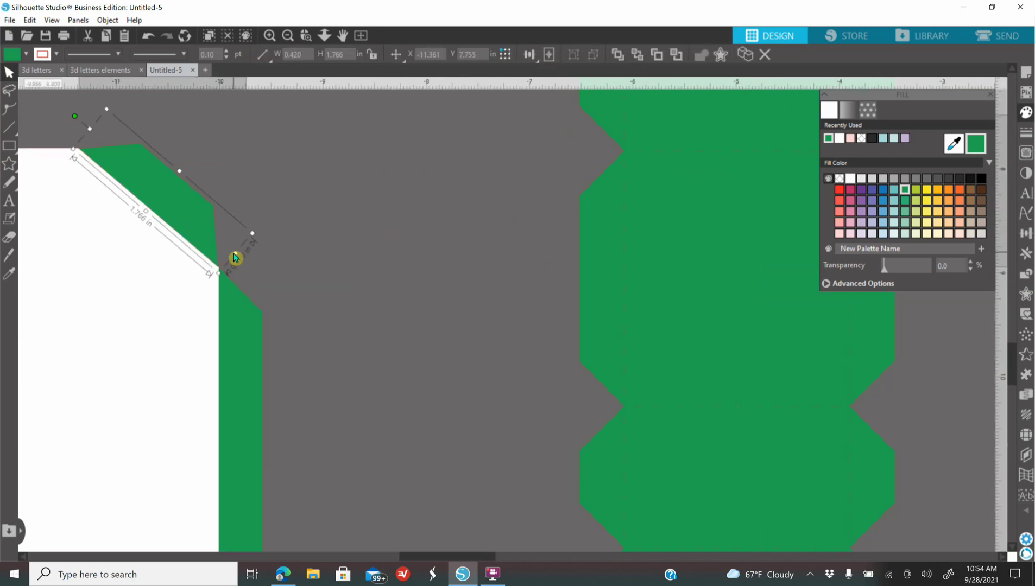
{"action": "left_click_drag", "start_coordinate": [238, 259], "coordinate": [239, 259]}
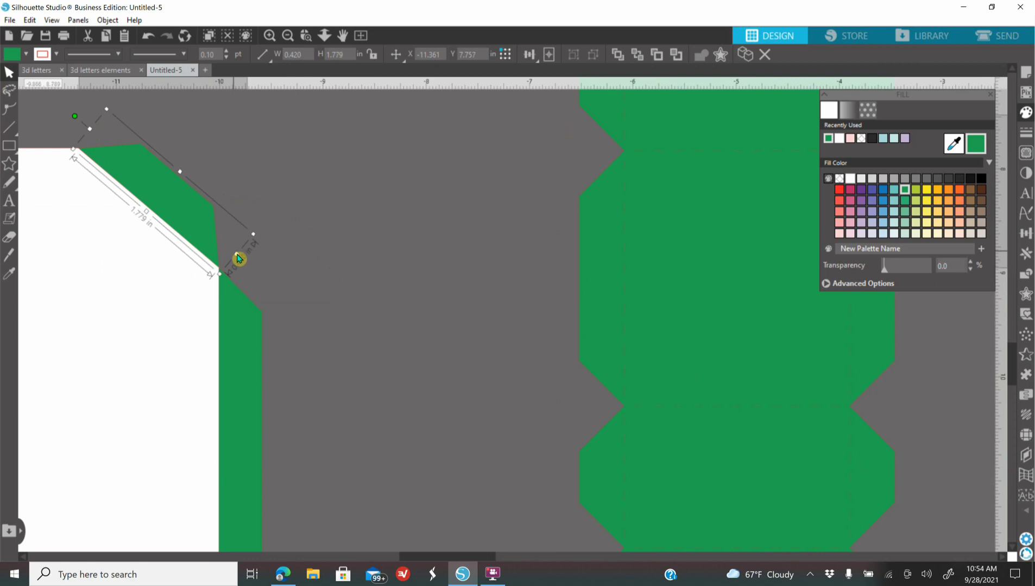
{"action": "left_click", "coordinate": [223, 318]}
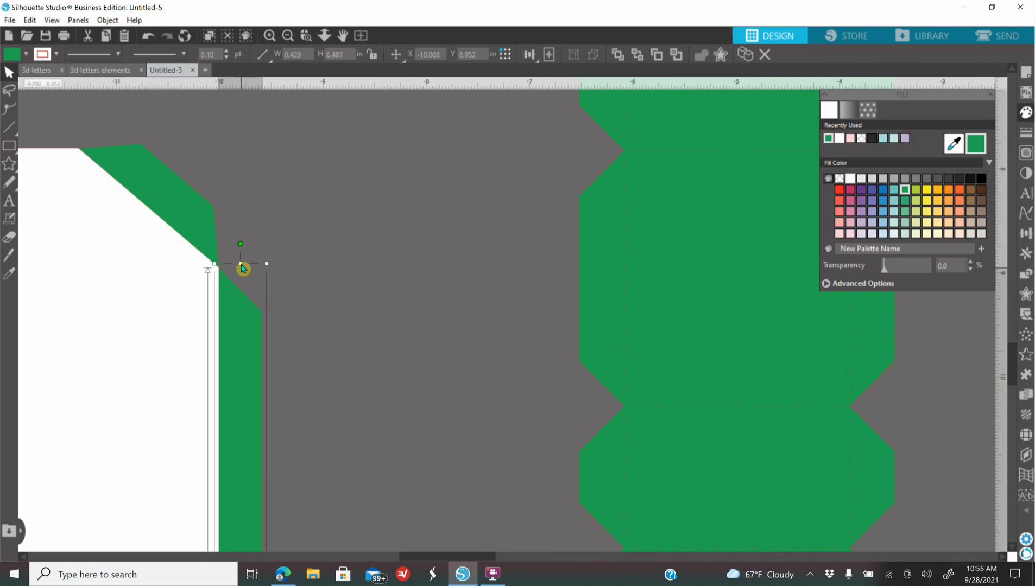
{"action": "left_click", "coordinate": [354, 317]}
Duplicate the long tab on the A's right side and flip the copy horizontally
{"action": "left_click", "coordinate": [288, 37]}
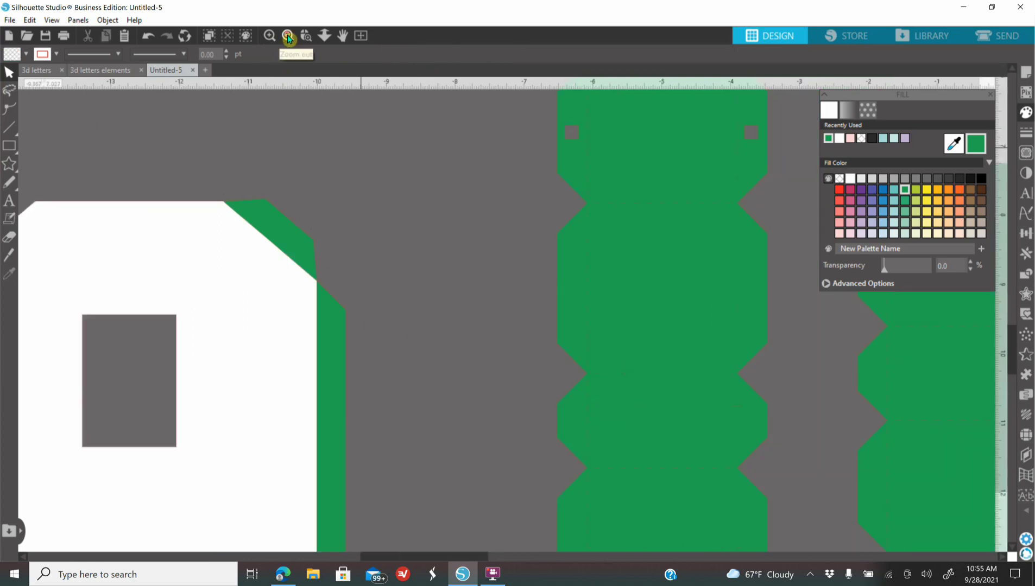
{"action": "left_click", "coordinate": [289, 37]}
{"action": "scroll", "coordinate": [422, 318], "scroll_direction": "down", "scroll_amount": 1}
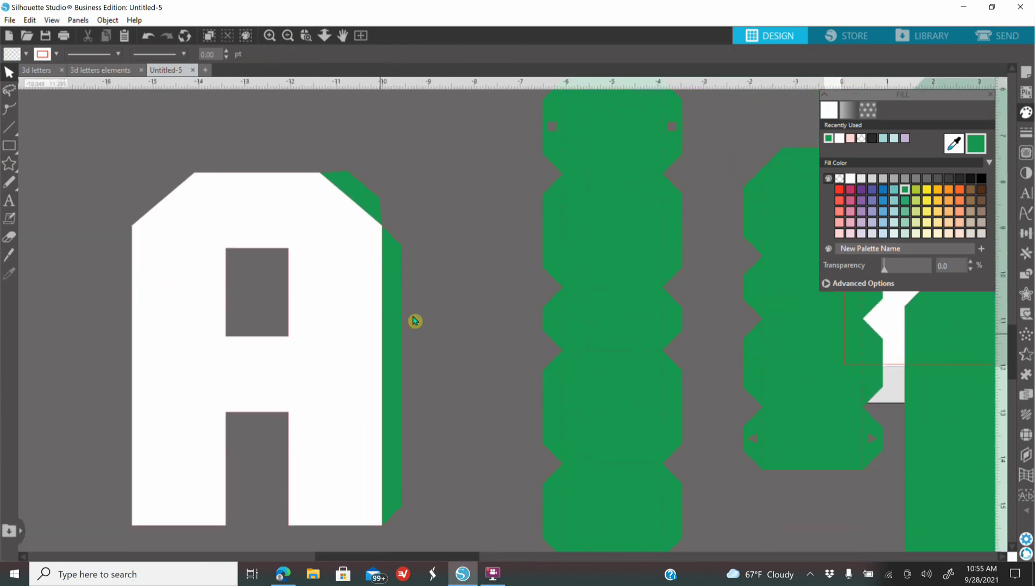
{"action": "left_click", "coordinate": [398, 341]}
{"action": "right_click", "coordinate": [401, 341]}
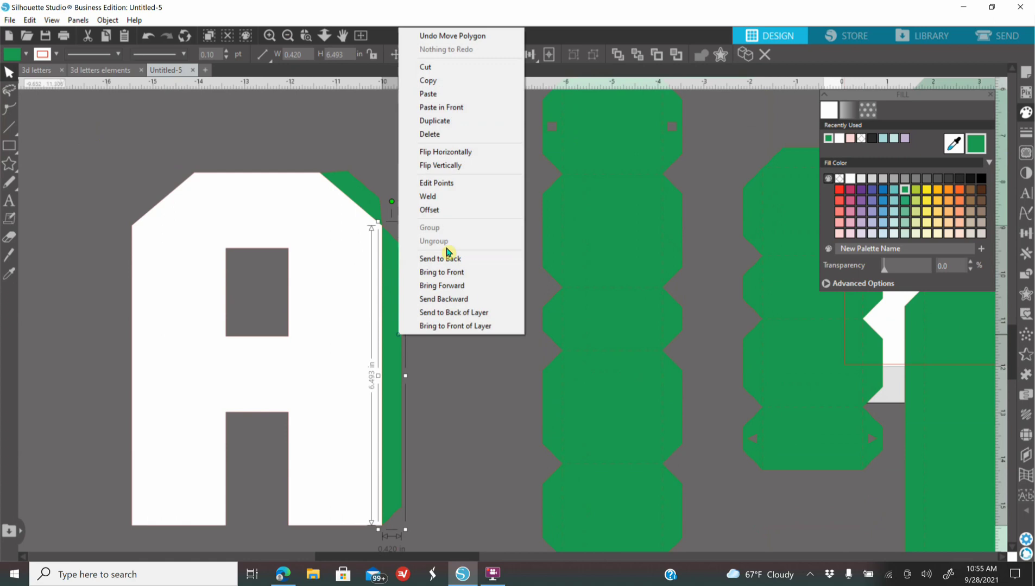
{"action": "left_click", "coordinate": [458, 122]}
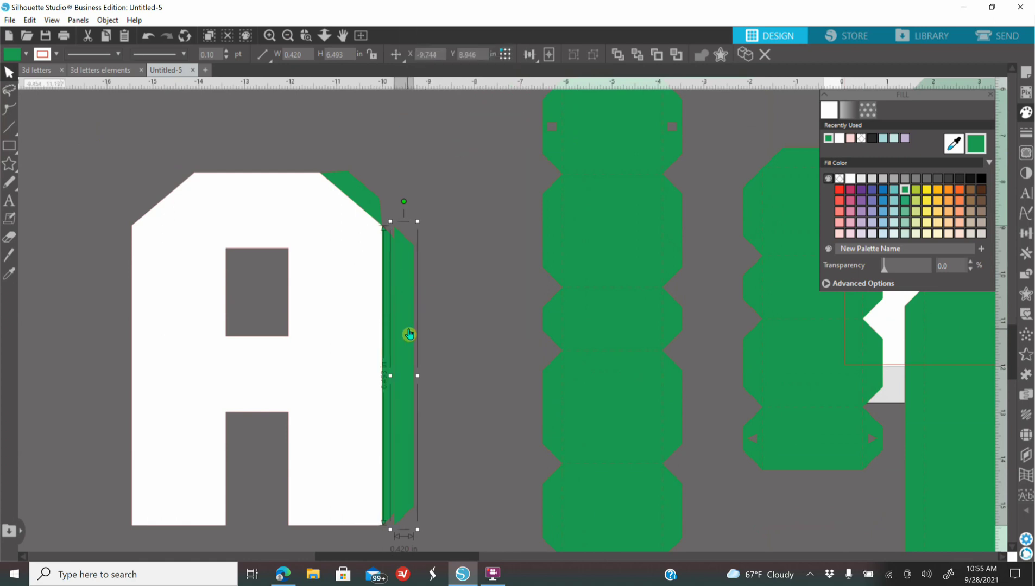
{"action": "right_click", "coordinate": [410, 339]}
{"action": "left_click", "coordinate": [475, 150]}
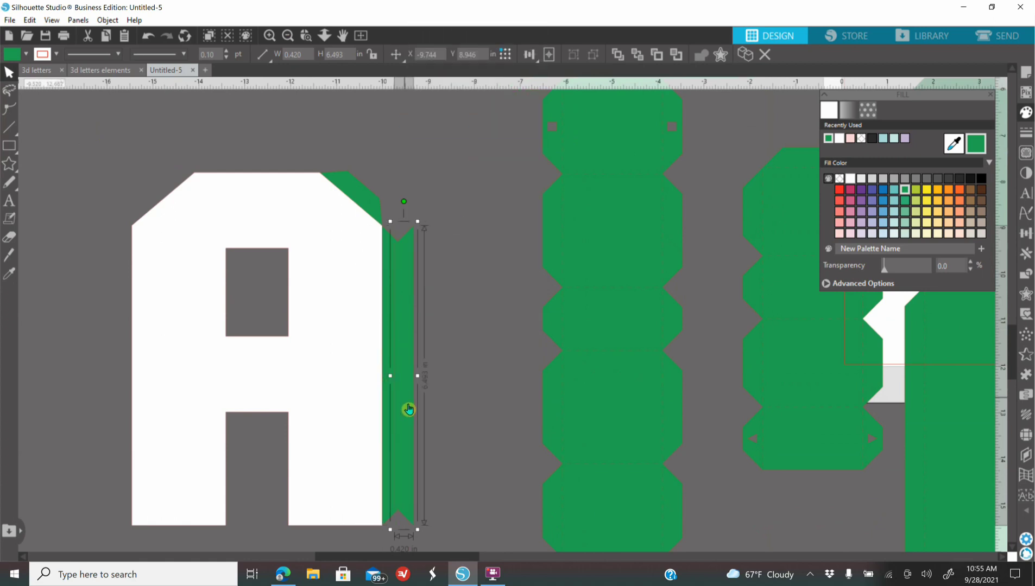
Move the flipped long tab to the A's left side and nudge it right, flush with the letter's edge
{"action": "left_click_drag", "start_coordinate": [234, 375], "coordinate": [129, 409]}
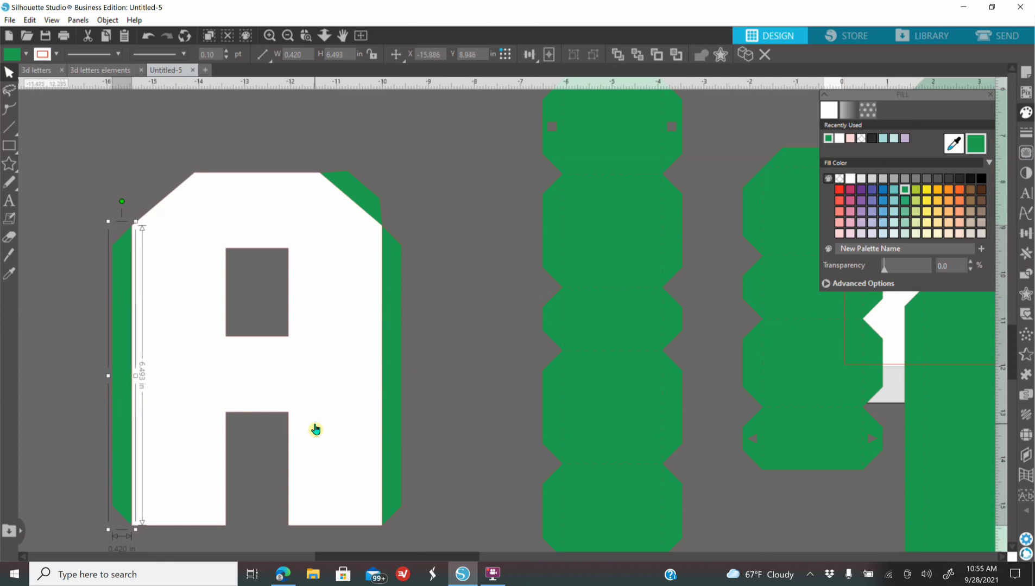
{"action": "key", "text": "Right"}
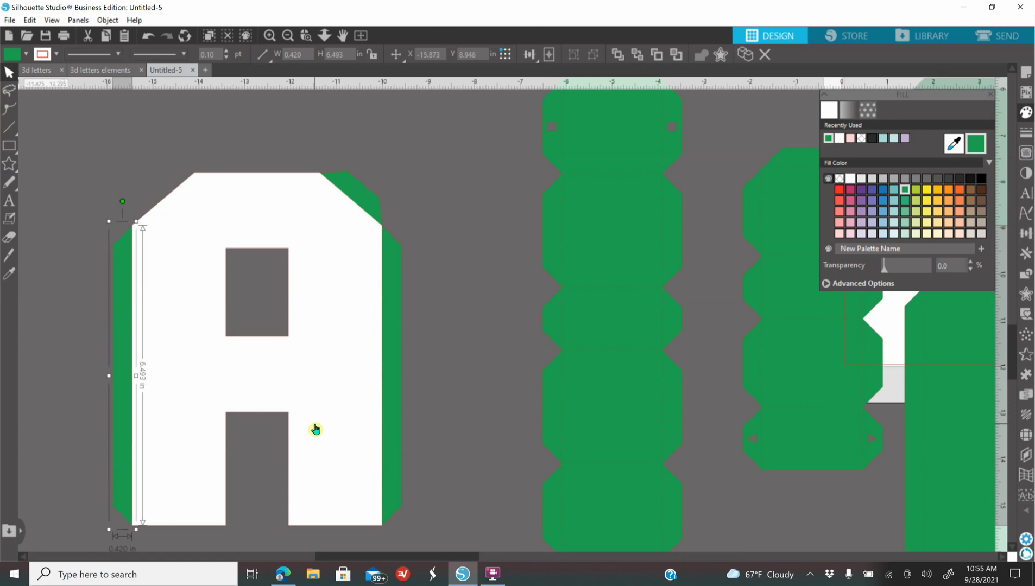
{"action": "left_click", "coordinate": [462, 245]}
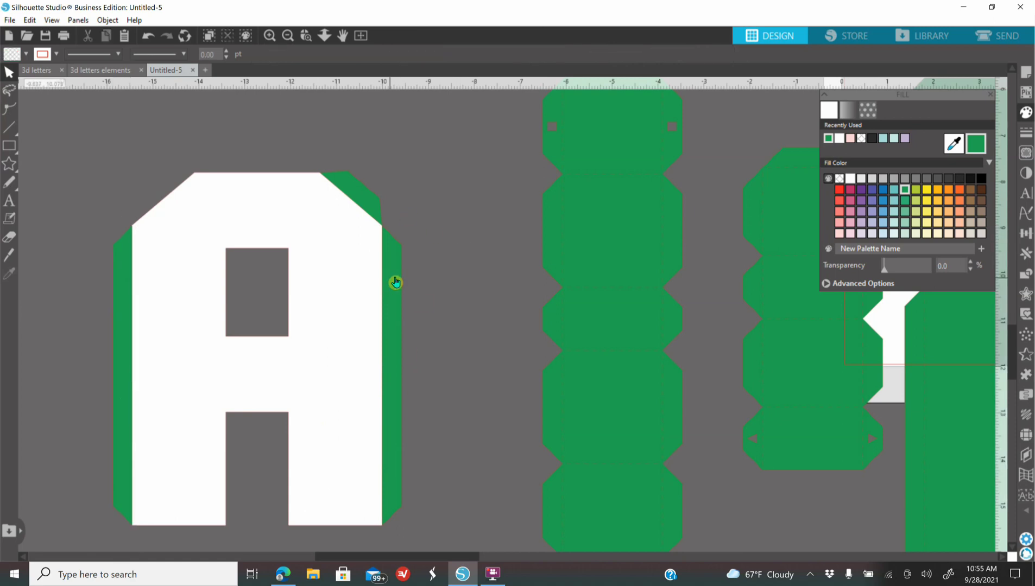
Duplicate the short slanted tab, flip the copy horizontally, and place it along the A's upper-left slanted edge
{"action": "right_click", "coordinate": [361, 201]}
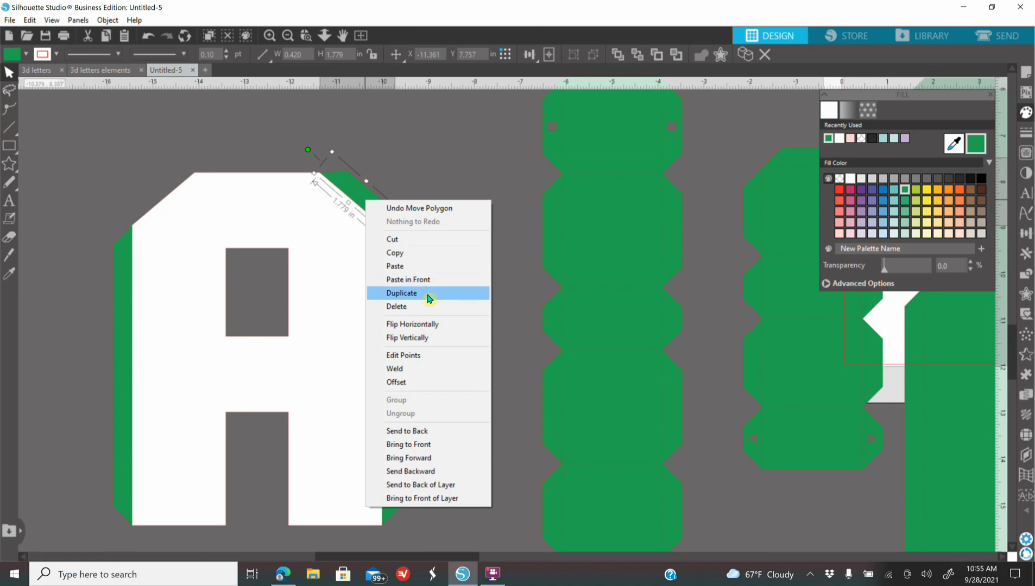
{"action": "left_click", "coordinate": [426, 294]}
{"action": "right_click", "coordinate": [369, 193]}
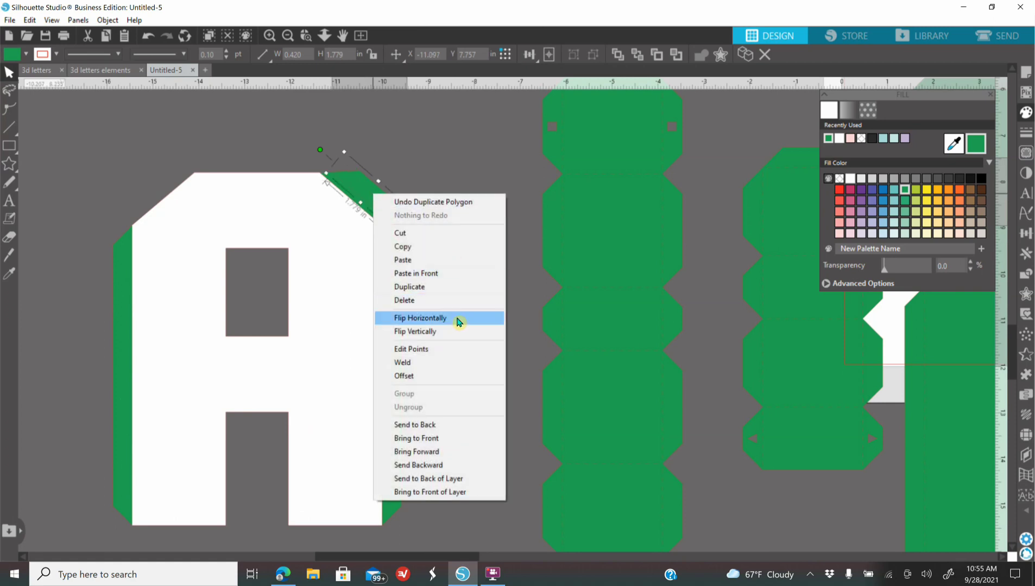
{"action": "left_click", "coordinate": [456, 319]}
{"action": "left_click_drag", "start_coordinate": [347, 207], "coordinate": [148, 207]}
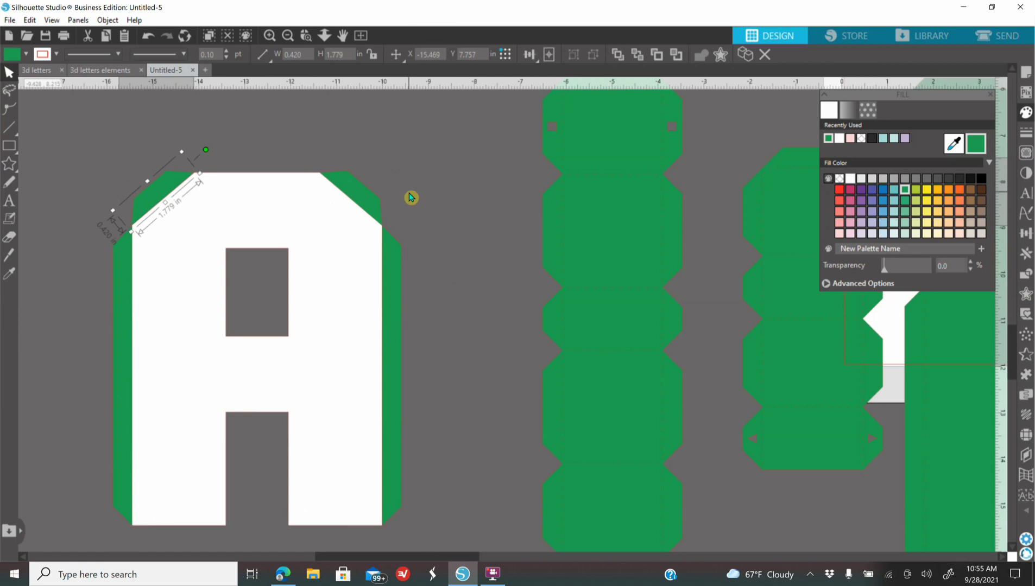
Adjust the copied short tab's position so it sits flush against the A's upper-left slanted edge
{"action": "scroll", "coordinate": [411, 198], "scroll_direction": "up", "scroll_amount": 5}
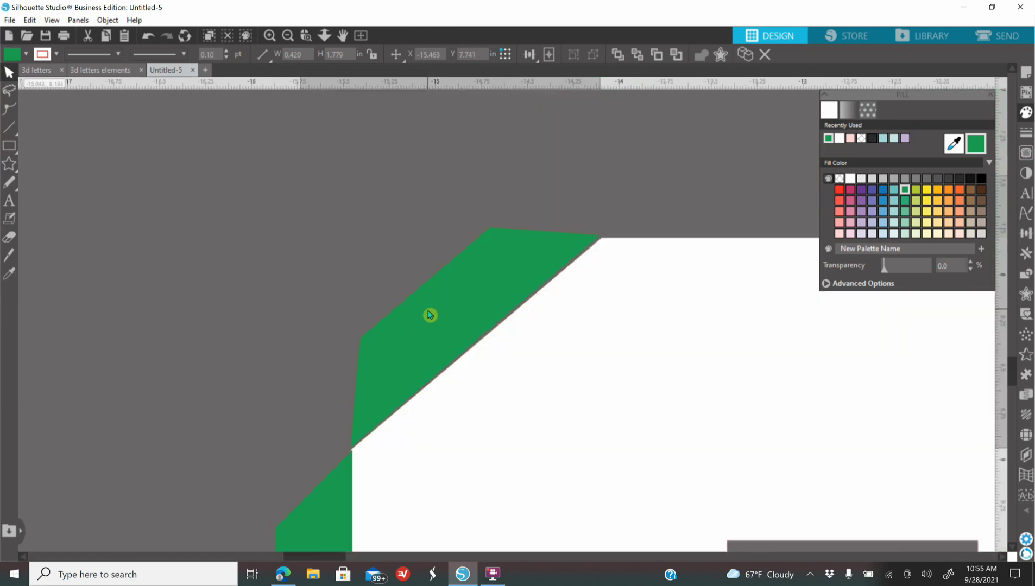
{"action": "left_click_drag", "start_coordinate": [431, 316], "coordinate": [432, 316]}
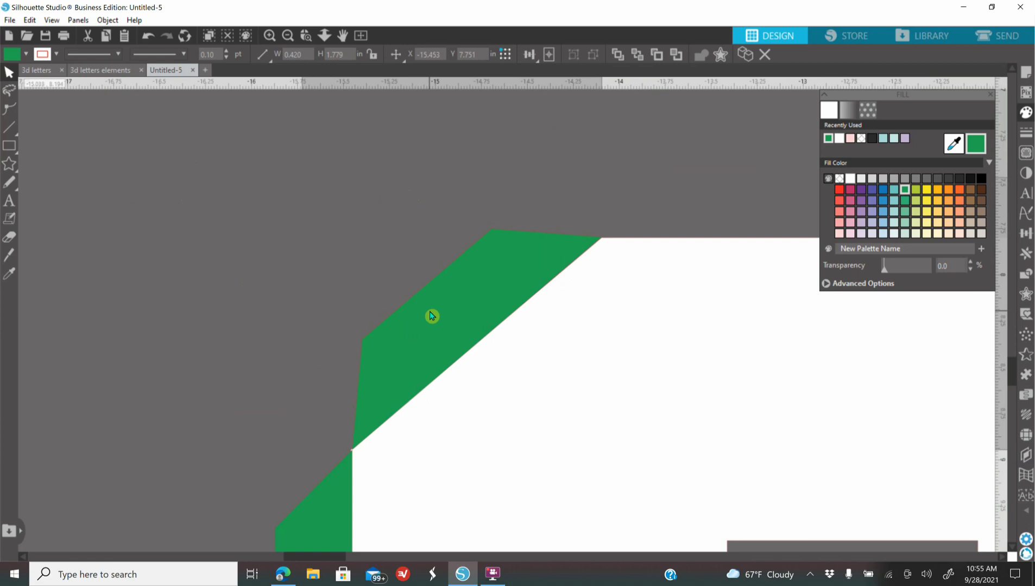
{"action": "left_click", "coordinate": [330, 429]}
{"action": "scroll", "coordinate": [330, 430], "scroll_direction": "down", "scroll_amount": 5}
{"action": "left_click_drag", "start_coordinate": [394, 559], "coordinate": [529, 550]}
{"action": "left_click_drag", "start_coordinate": [372, 335], "coordinate": [354, 359]}
{"action": "left_click", "coordinate": [313, 252]}
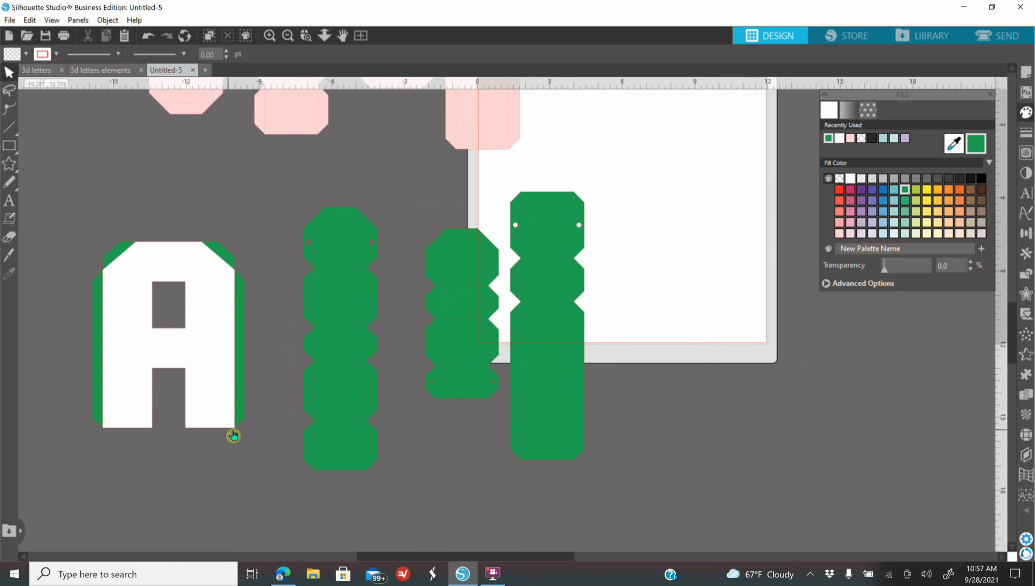
{"action": "left_click", "coordinate": [269, 36]}
{"action": "left_click", "coordinate": [269, 35]}
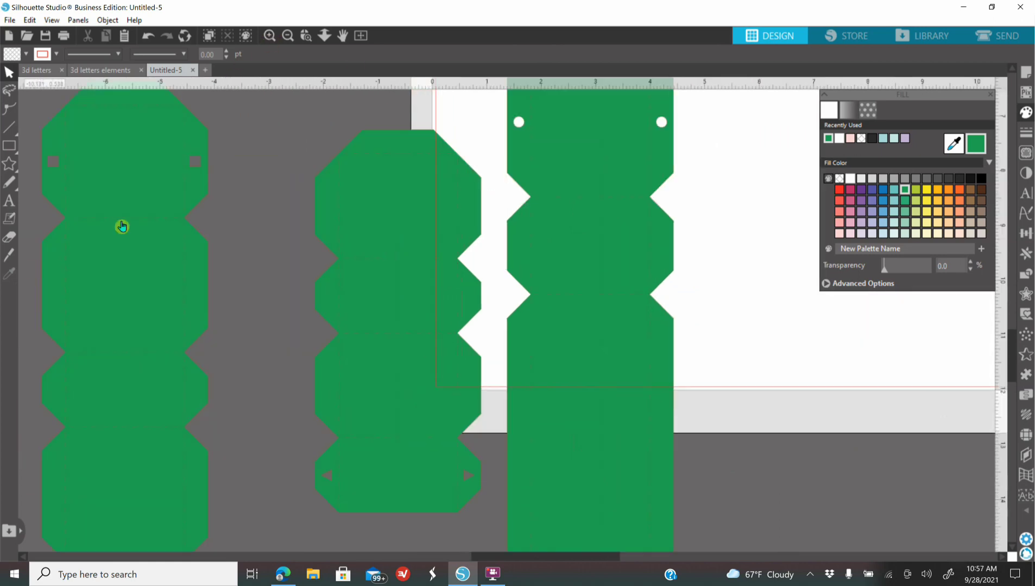
{"action": "left_click", "coordinate": [12, 260]}
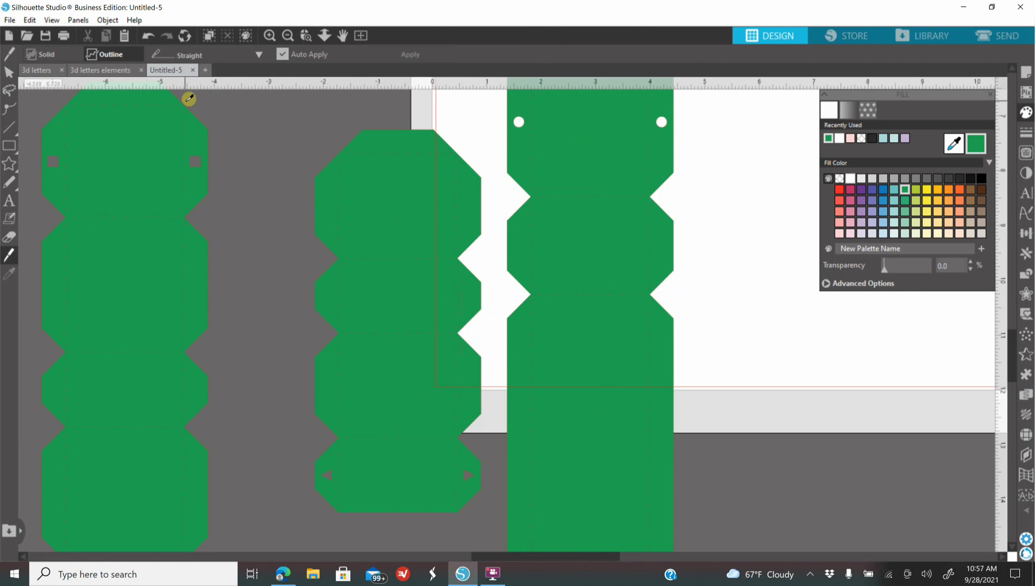
{"action": "left_click_drag", "start_coordinate": [189, 98], "coordinate": [185, 310]}
{"action": "left_click_drag", "start_coordinate": [193, 224], "coordinate": [238, 125]}
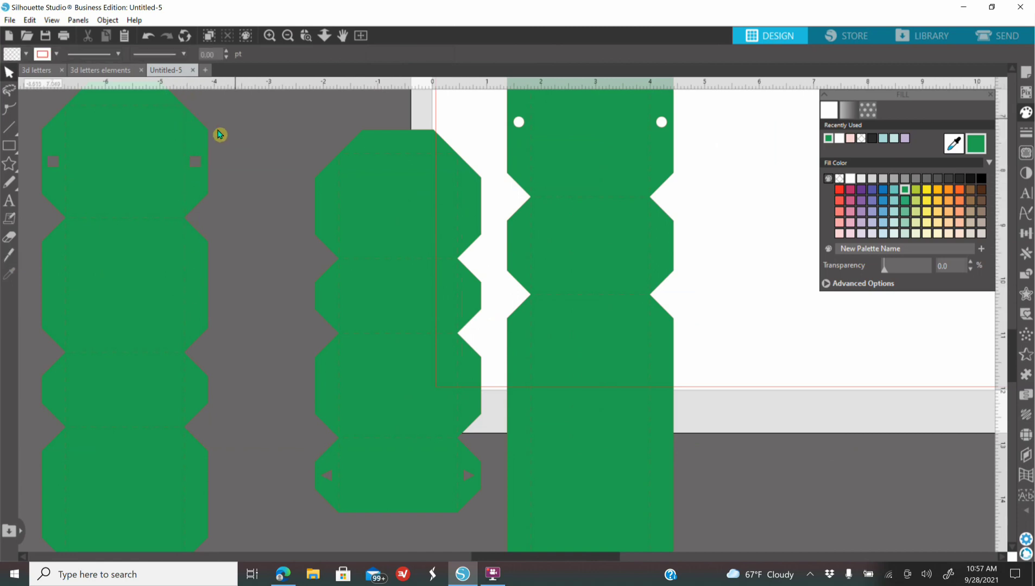
{"action": "left_click", "coordinate": [10, 254]}
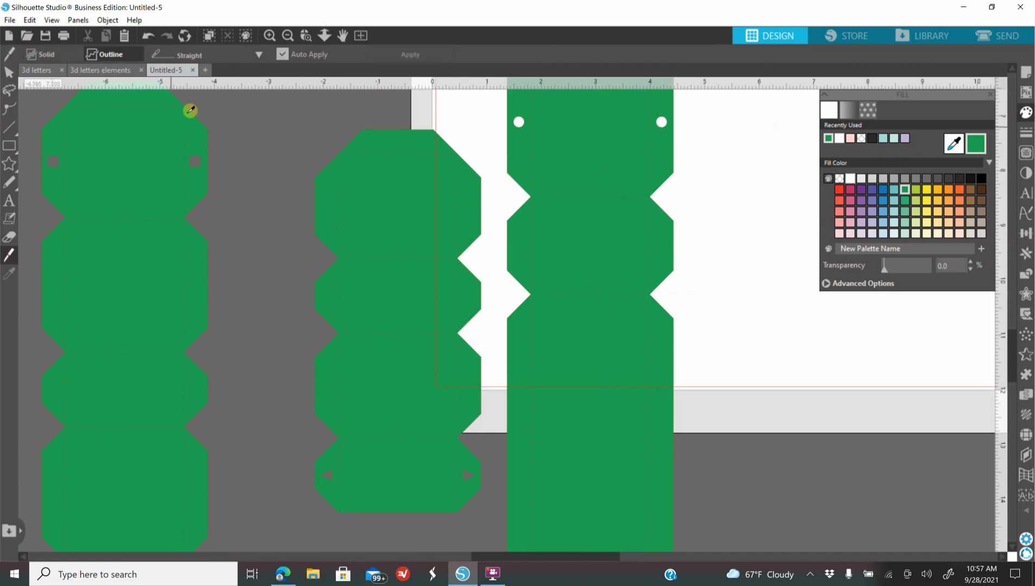
{"action": "left_click_drag", "start_coordinate": [189, 112], "coordinate": [216, 449]}
{"action": "scroll", "coordinate": [201, 152], "scroll_direction": "down", "scroll_amount": 3}
{"action": "scroll", "coordinate": [210, 416], "scroll_direction": "down", "scroll_amount": 7}
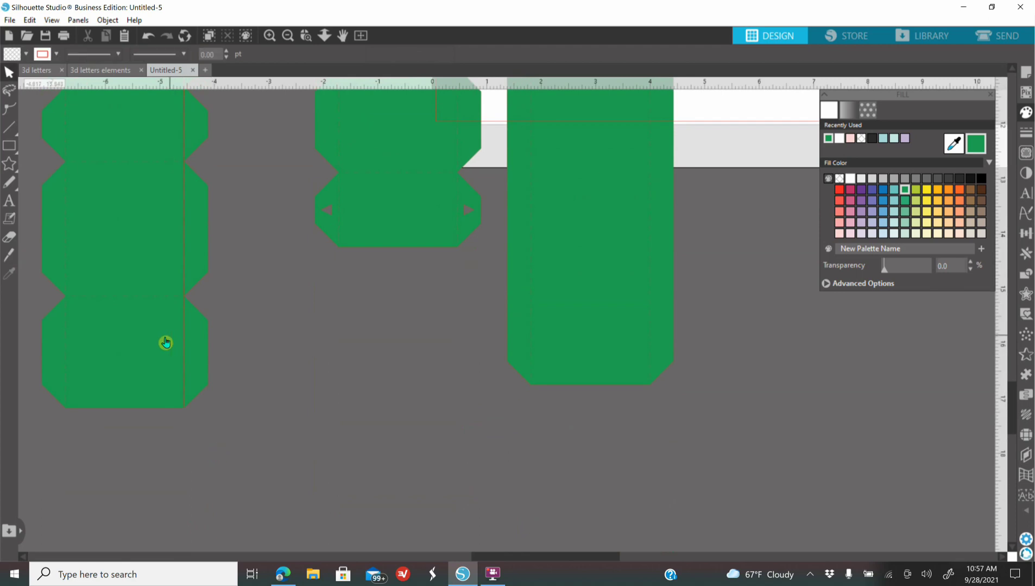
{"action": "left_click_drag", "start_coordinate": [197, 349], "coordinate": [229, 367]}
{"action": "left_click", "coordinate": [259, 260]}
{"action": "left_click", "coordinate": [149, 37]}
{"action": "left_click", "coordinate": [150, 39]}
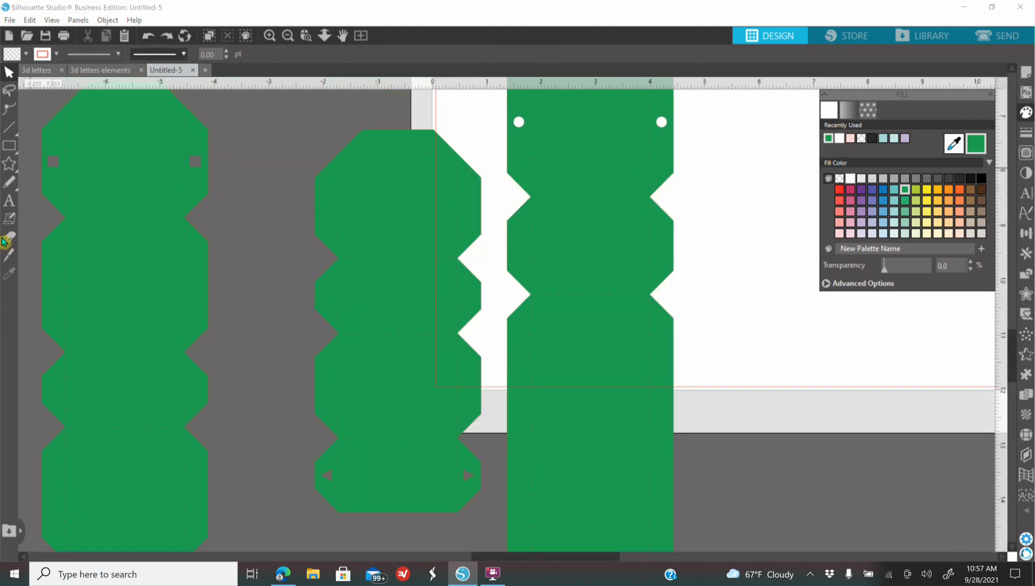
Cut the tabs off the right side of the leftmost green strip with the straight Knife and delete the strip's remaining body
{"action": "left_click", "coordinate": [9, 257]}
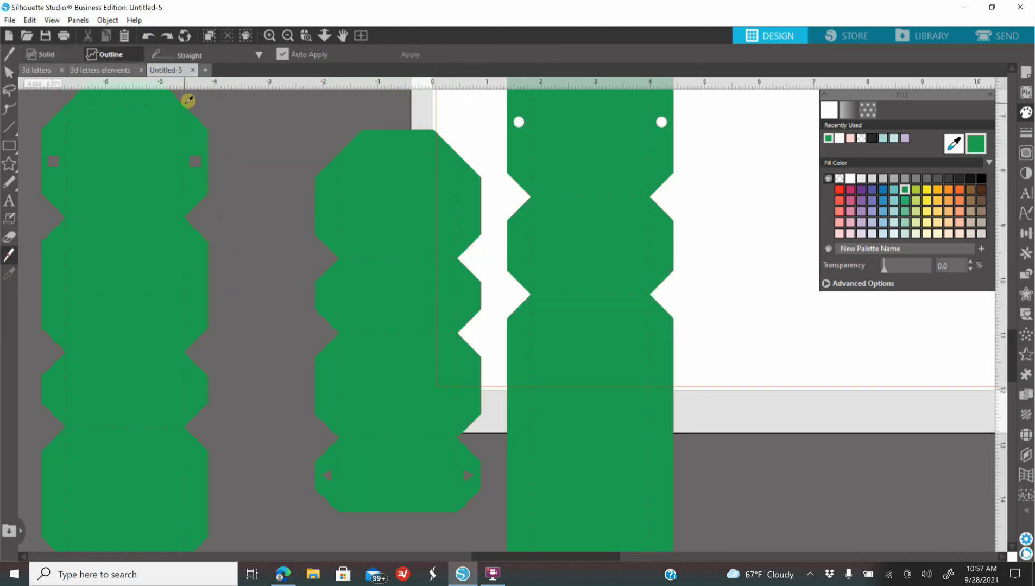
{"action": "mouse_move", "coordinate": [190, 109]}
{"action": "left_mouse_down"}
{"action": "mouse_move", "coordinate": [206, 215]}
{"action": "mouse_move", "coordinate": [215, 582]}
{"action": "mouse_move", "coordinate": [226, 435]}
{"action": "mouse_move", "coordinate": [216, 462]}
{"action": "left_mouse_up"}
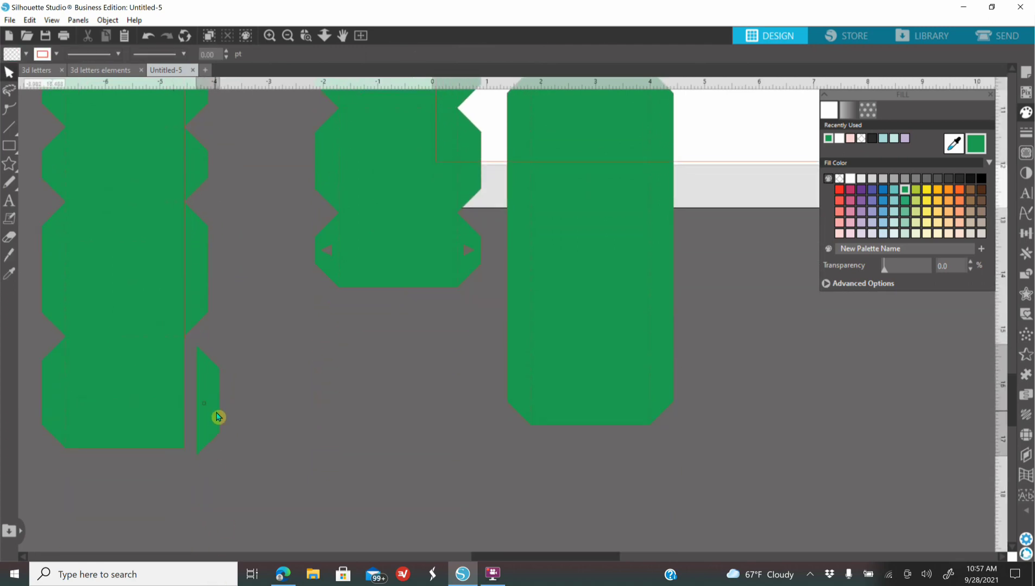
{"action": "left_click", "coordinate": [287, 35]}
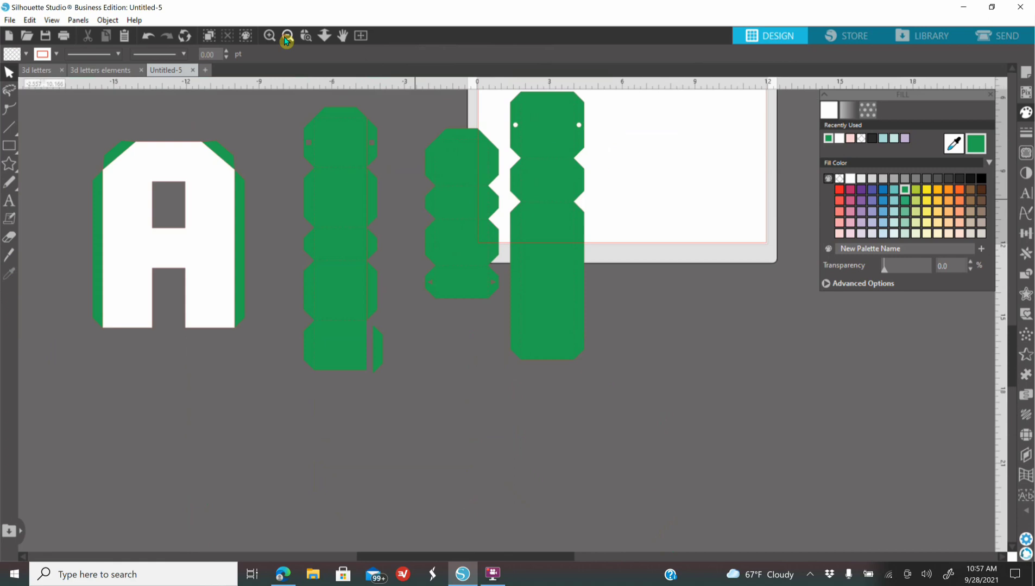
{"action": "left_click", "coordinate": [317, 128]}
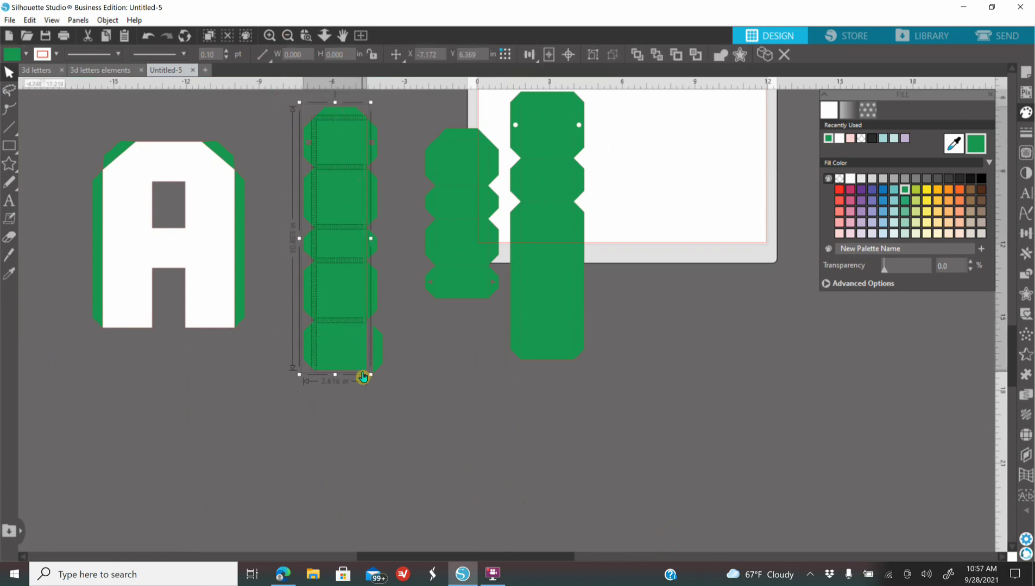
{"action": "key", "text": "Delete"}
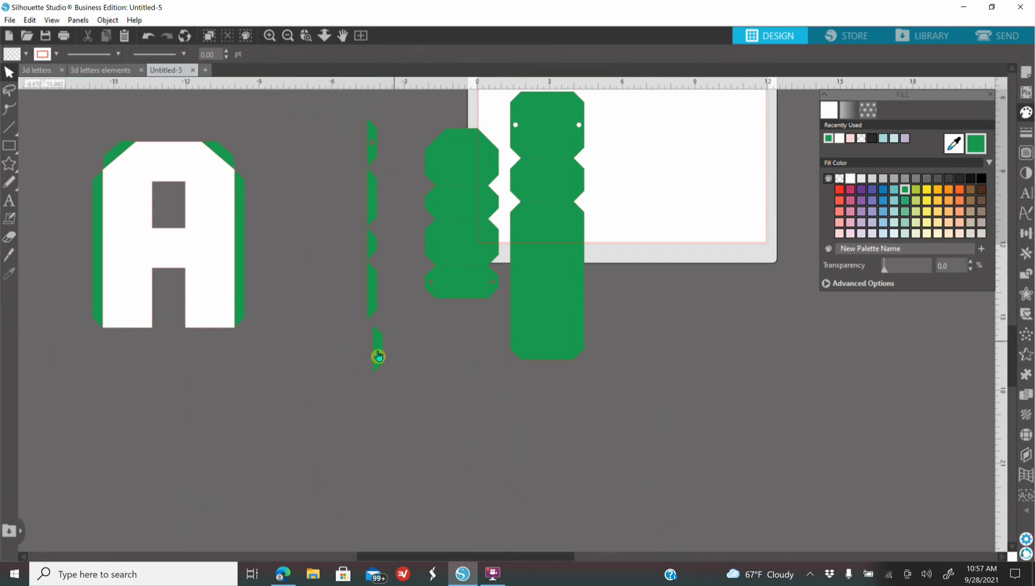
Rotate the lowest loose tab to horizontal with its long edge up and move it beneath the A's right leg
{"action": "left_click", "coordinate": [377, 352]}
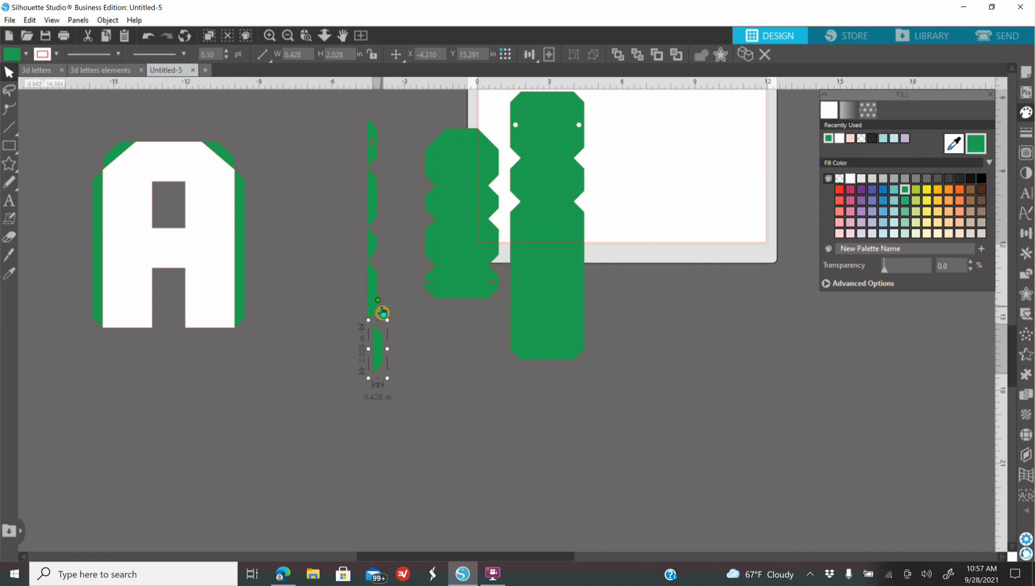
{"action": "left_click_drag", "start_coordinate": [395, 305], "coordinate": [426, 350]}
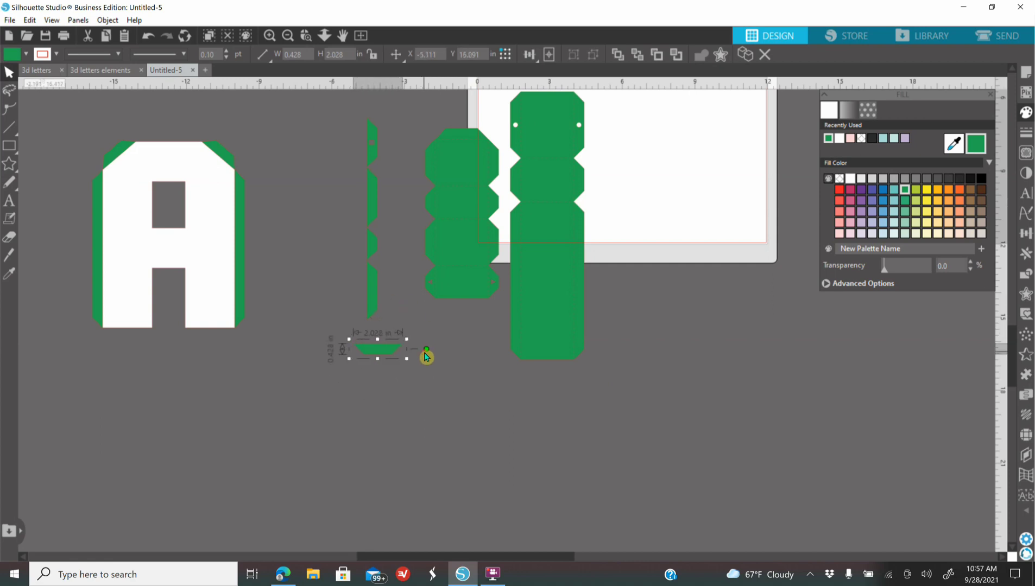
{"action": "left_click", "coordinate": [270, 36]}
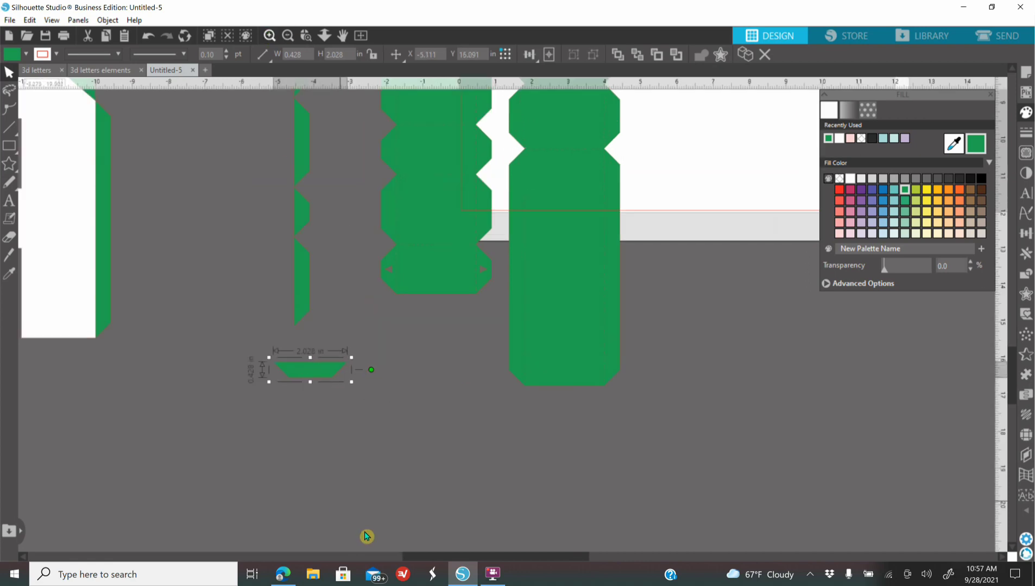
{"action": "left_click_drag", "start_coordinate": [418, 560], "coordinate": [338, 559]}
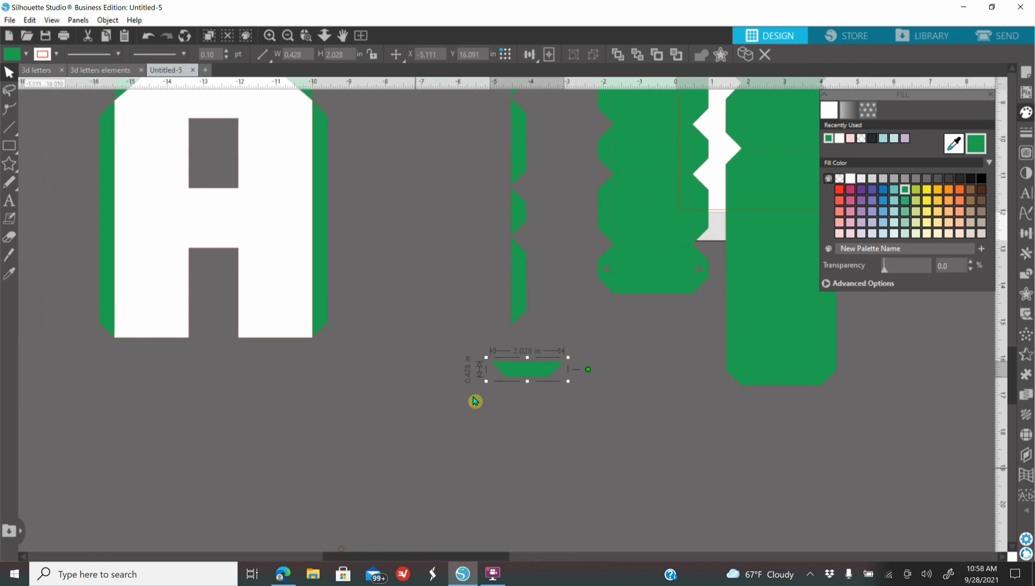
{"action": "left_click_drag", "start_coordinate": [436, 391], "coordinate": [244, 357]}
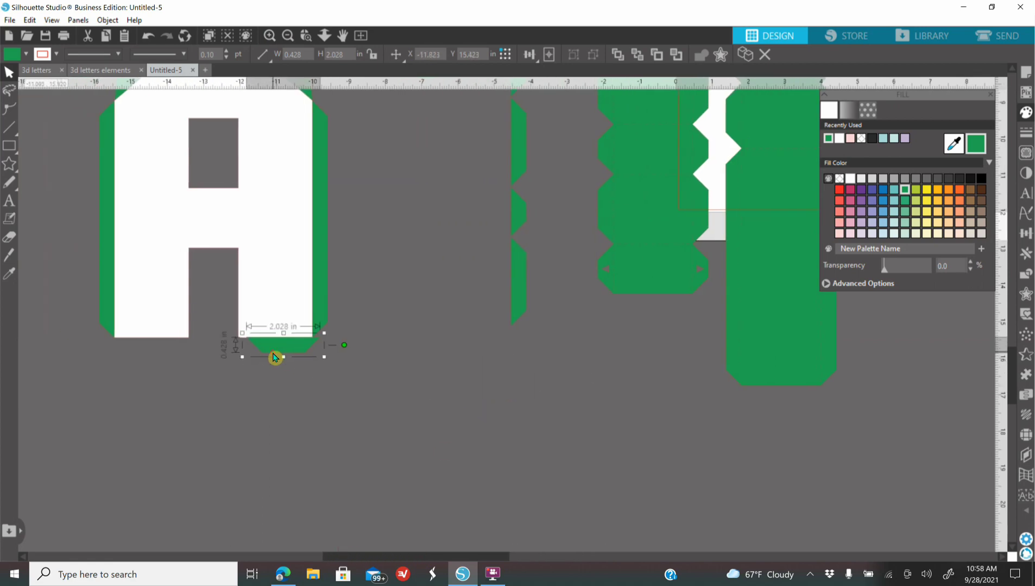
Align the horizontal tab with the bottom edge of the A's right leg so its corners meet the leg's corners
{"action": "left_click", "coordinate": [269, 37]}
{"action": "left_click", "coordinate": [268, 36]}
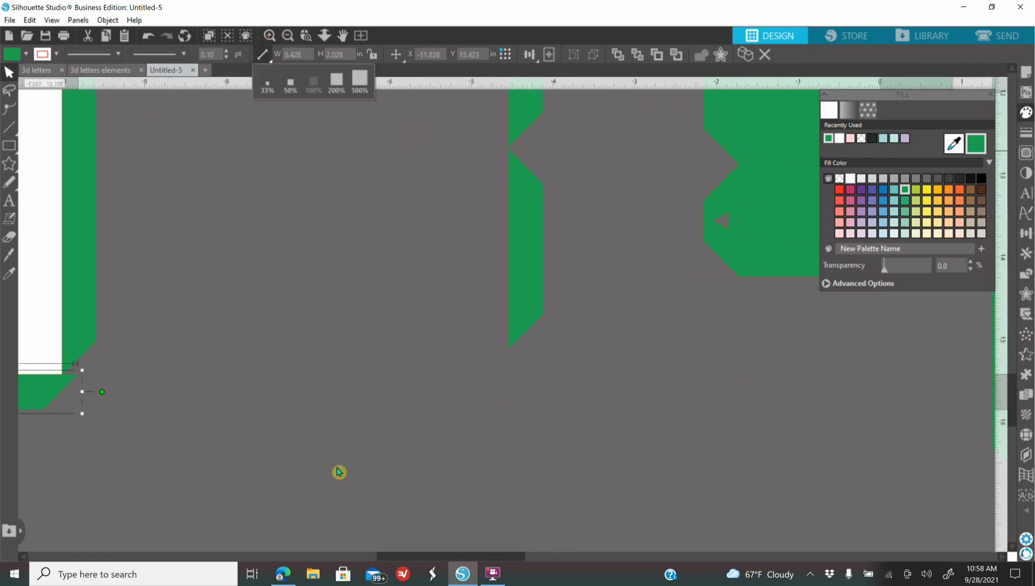
{"action": "left_click_drag", "start_coordinate": [428, 561], "coordinate": [361, 535]}
{"action": "left_click_drag", "start_coordinate": [337, 398], "coordinate": [317, 400]}
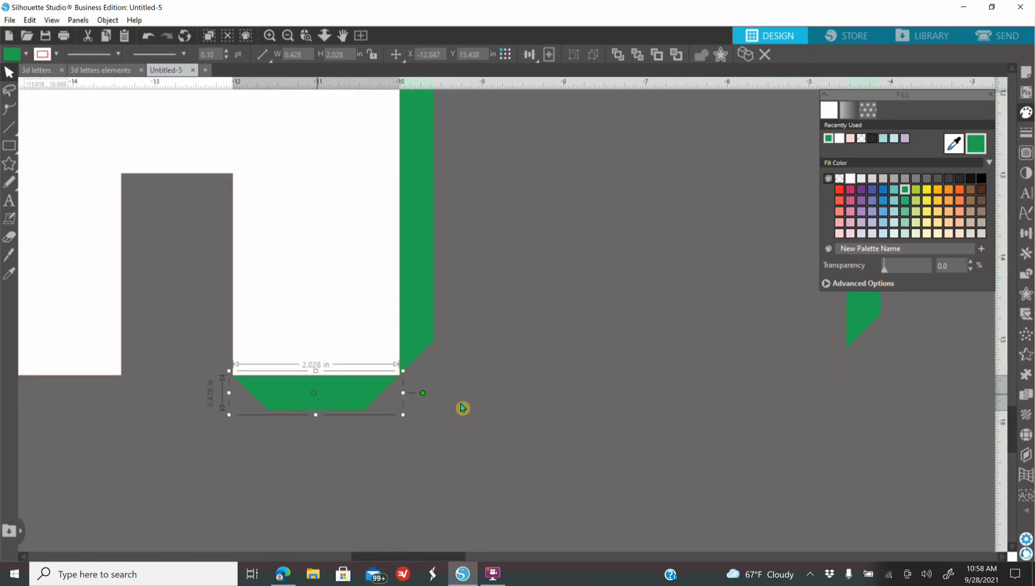
{"action": "left_click", "coordinate": [436, 390]}
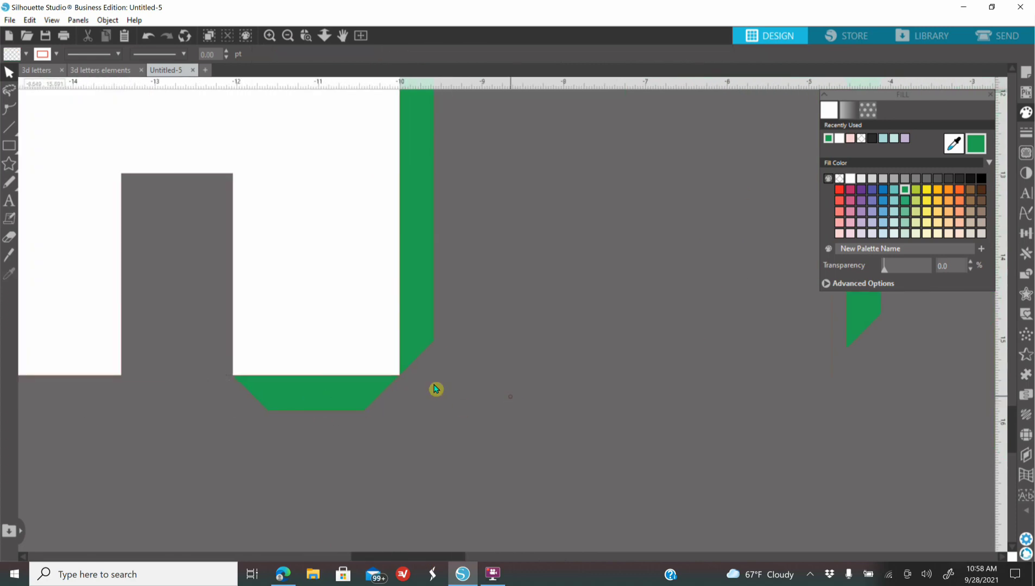
{"action": "left_click", "coordinate": [336, 394]}
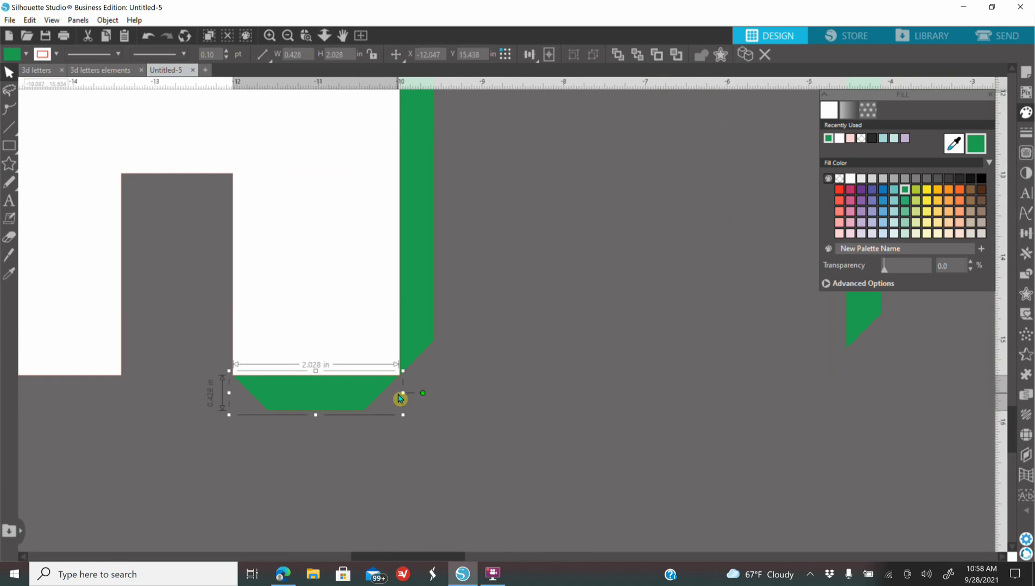
Duplicate the bottom tab and place the copy flush against the bottom edge of the A's left leg
{"action": "right_click", "coordinate": [355, 386]}
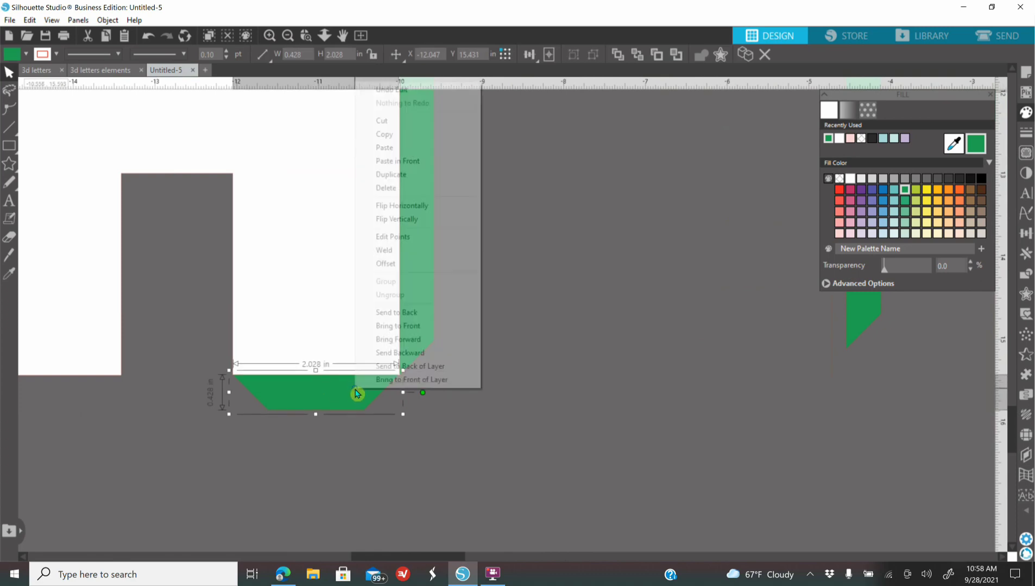
{"action": "left_click", "coordinate": [417, 173]}
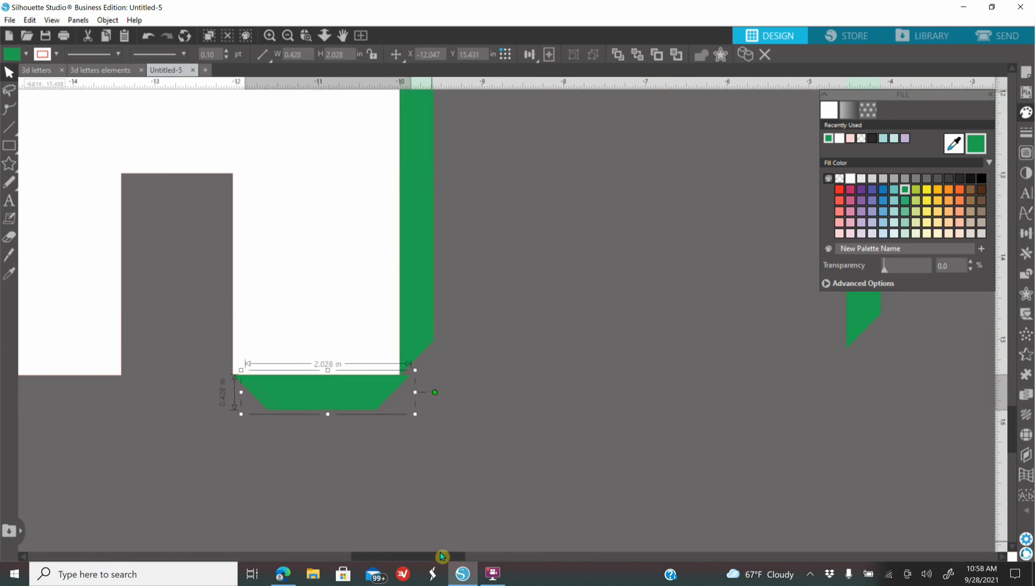
{"action": "left_click_drag", "start_coordinate": [437, 559], "coordinate": [363, 558]}
{"action": "left_click_drag", "start_coordinate": [612, 411], "coordinate": [347, 400]}
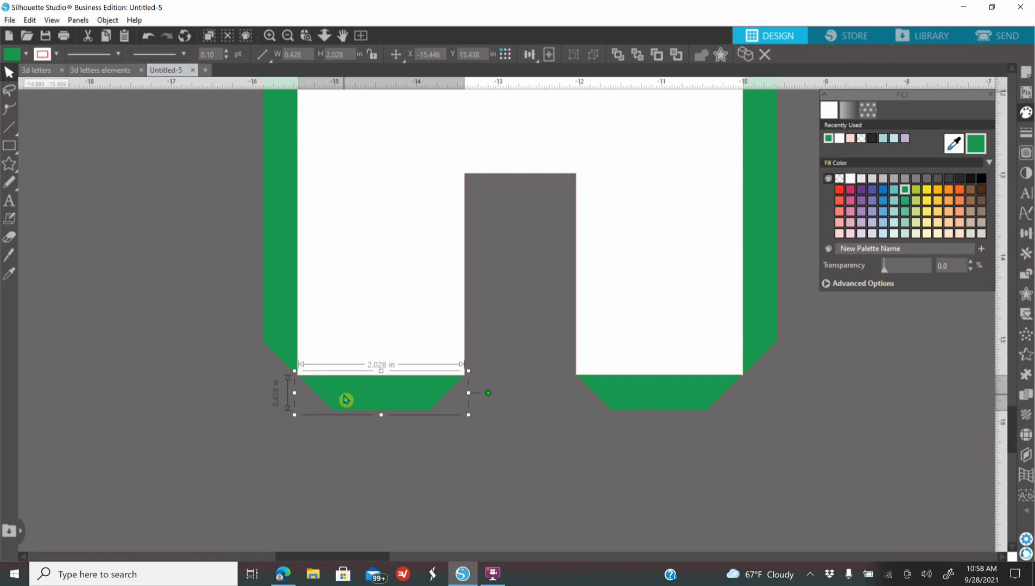
{"action": "left_click", "coordinate": [320, 471]}
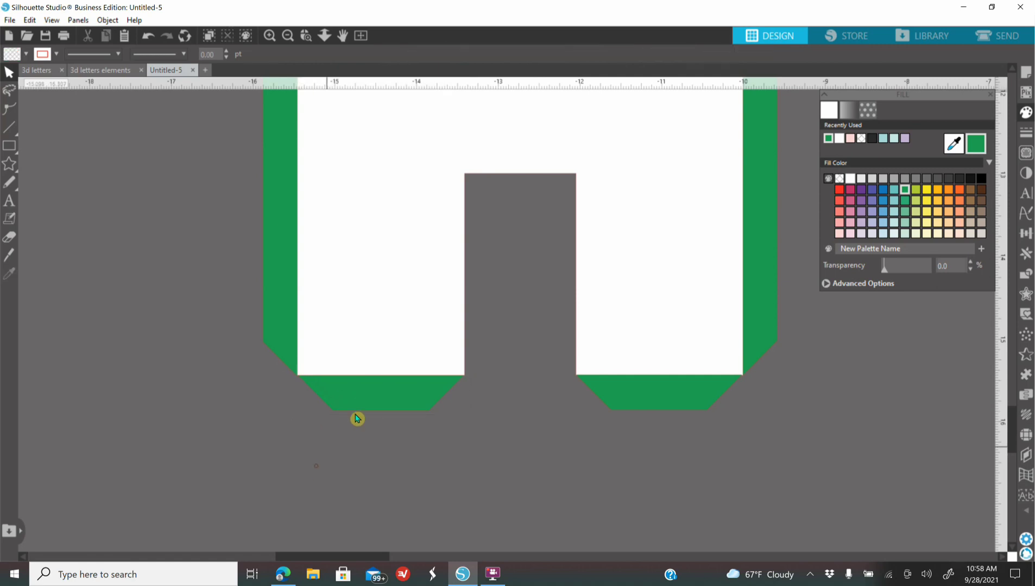
Move the 2.437 in loose tab into the gap between the A's legs and nudge it against the left leg's inner edge
{"action": "left_click", "coordinate": [288, 36]}
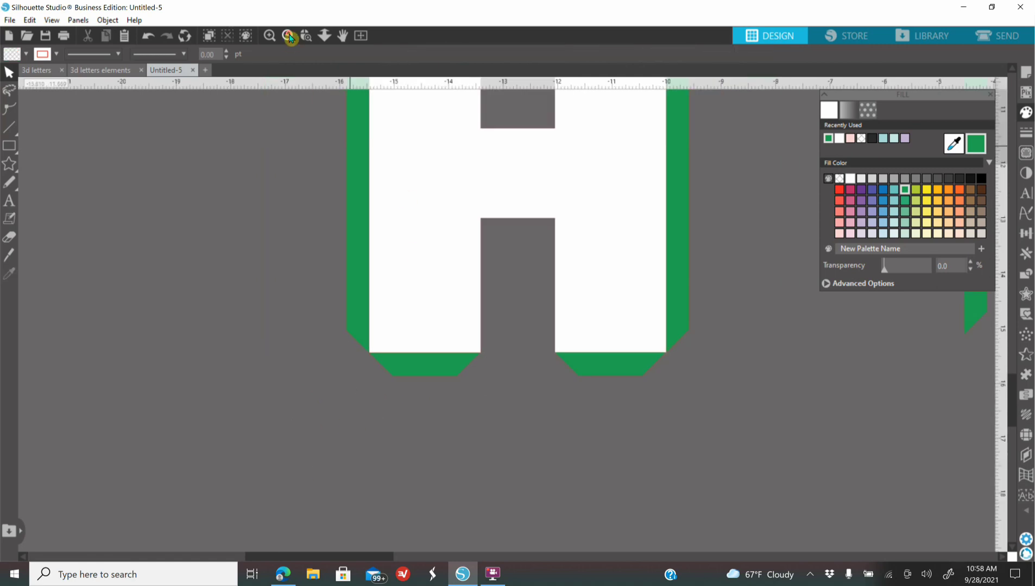
{"action": "left_click", "coordinate": [288, 36]}
{"action": "left_click_drag", "start_coordinate": [823, 311], "coordinate": [504, 325]}
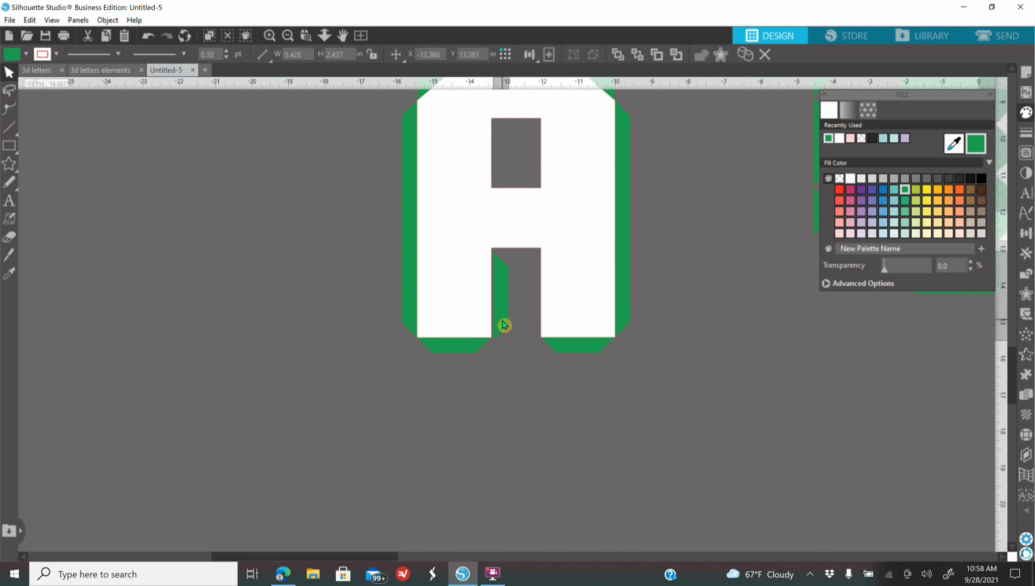
{"action": "left_click_drag", "start_coordinate": [502, 322], "coordinate": [502, 321]}
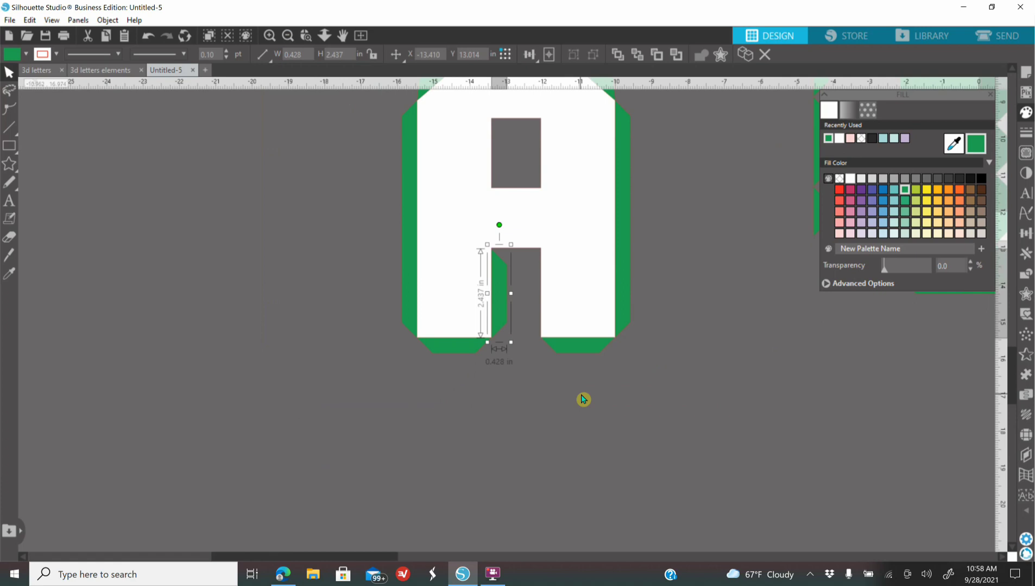
{"action": "key", "text": "Left"}
{"action": "key", "text": "Up"}
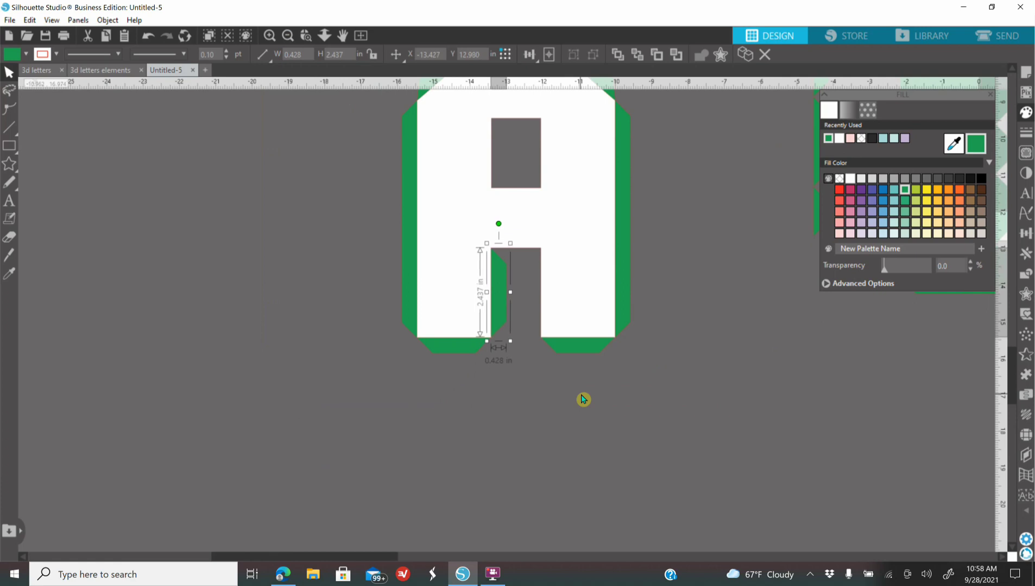
Duplicate the inner leg tab, flip the copy horizontally, and move it to the right leg's inner edge
{"action": "right_click", "coordinate": [500, 307]}
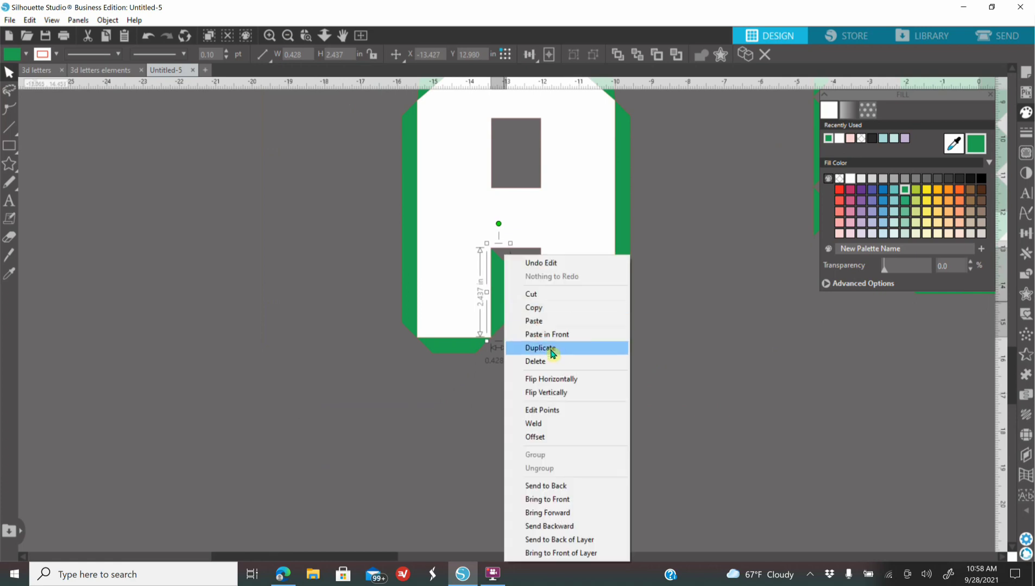
{"action": "left_click", "coordinate": [520, 348]}
{"action": "right_click", "coordinate": [513, 318]}
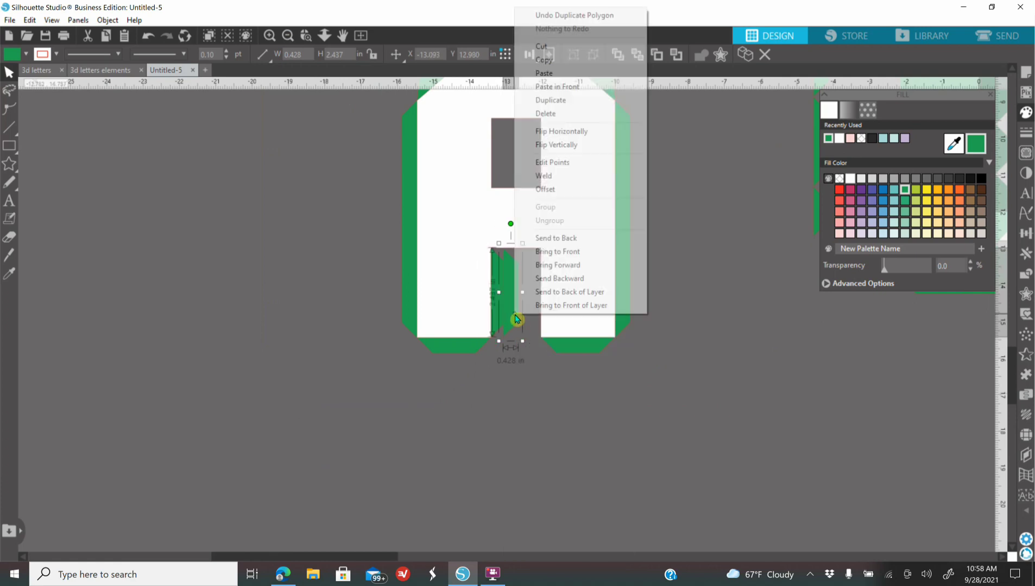
{"action": "left_click", "coordinate": [577, 132]}
{"action": "left_click_drag", "start_coordinate": [524, 295], "coordinate": [535, 294]}
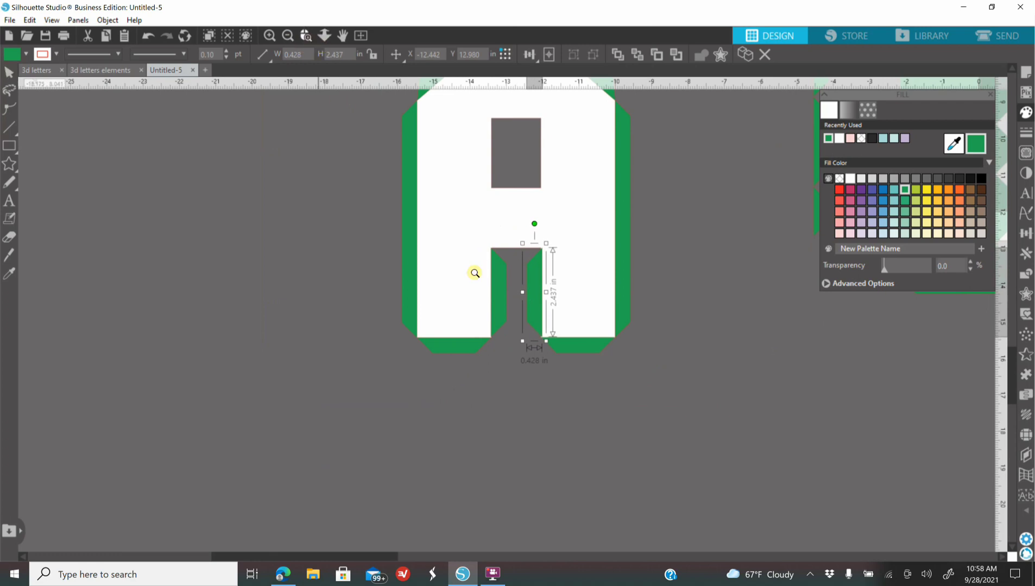
Nudge the tabs between the A's legs so they sit flush against the inner leg edges
{"action": "left_click", "coordinate": [538, 289]}
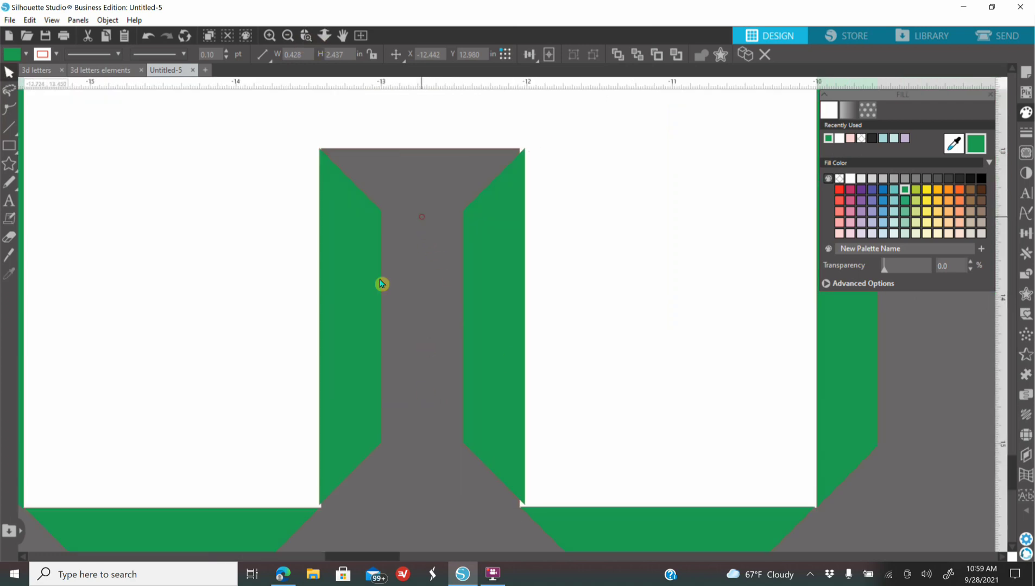
{"action": "key", "text": "Left"}
{"action": "key", "text": "Left"}
{"action": "key", "text": "Left"}
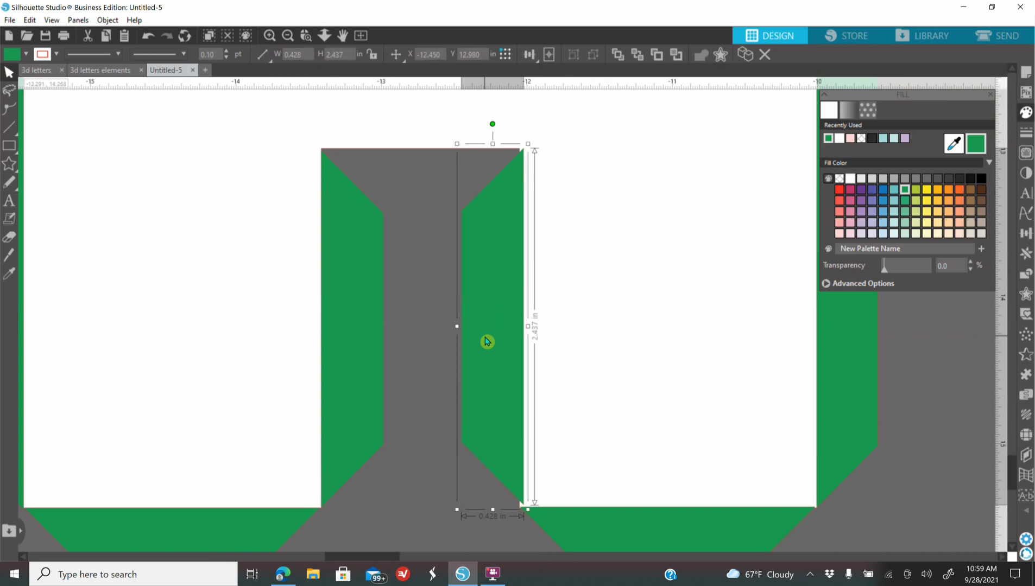
{"action": "key", "text": "Left"}
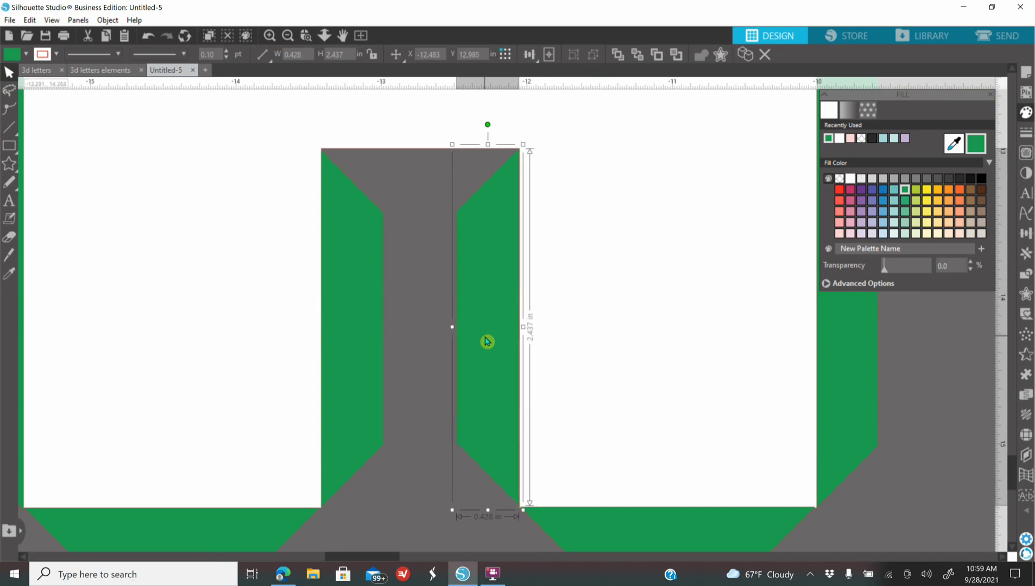
{"action": "key", "text": "Right"}
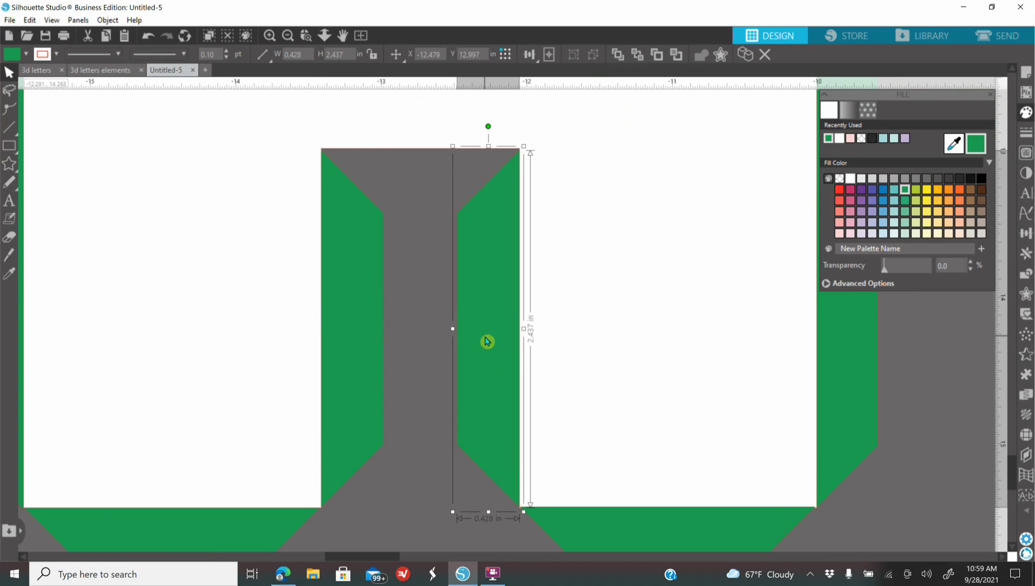
Rotate the 1.346 in loose tab to horizontal and move it into the leg gap below the A's crossbar
{"action": "left_click", "coordinate": [290, 36]}
{"action": "left_click", "coordinate": [290, 36]}
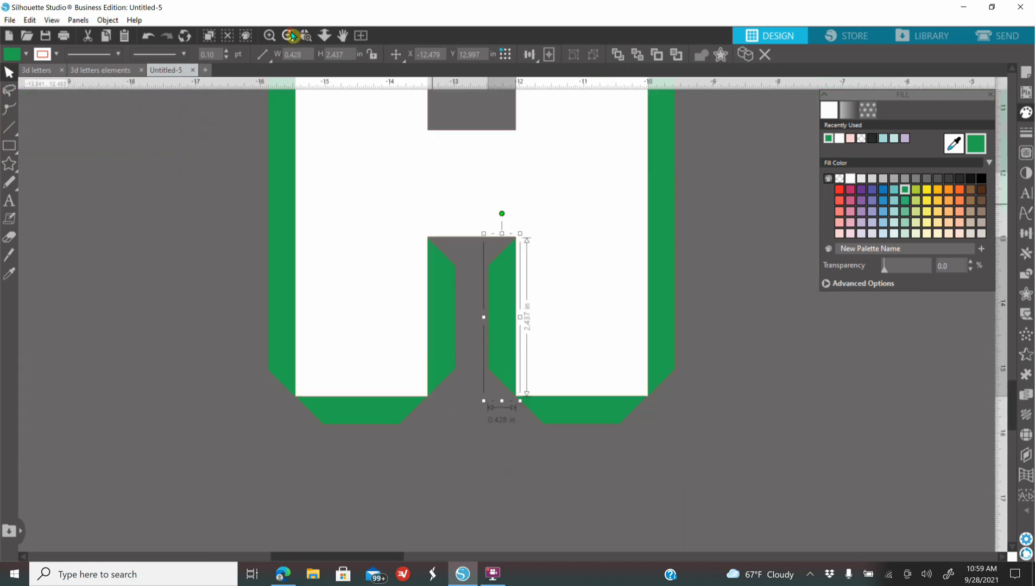
{"action": "left_click", "coordinate": [289, 36]}
{"action": "left_click", "coordinate": [996, 96]}
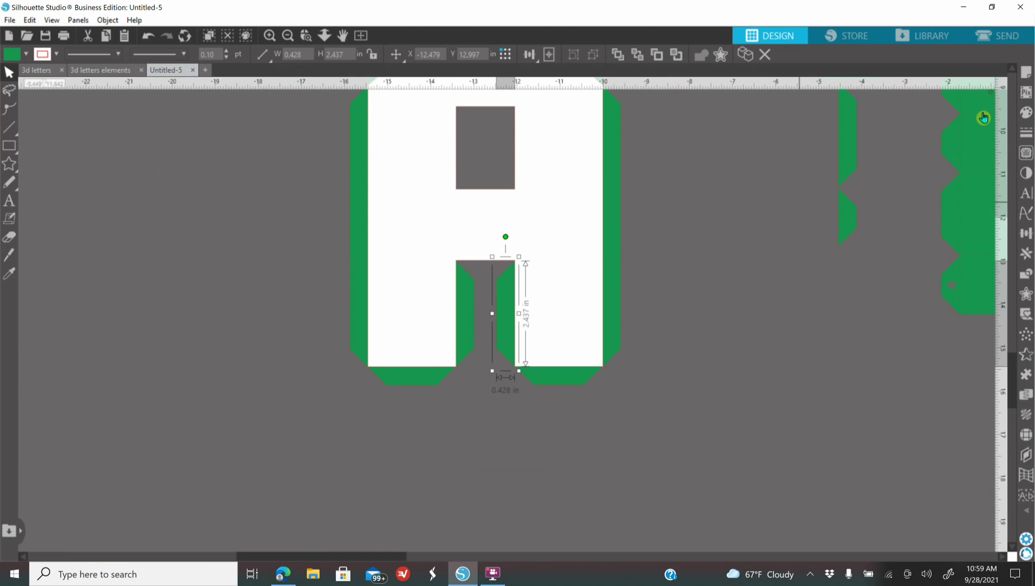
{"action": "left_click_drag", "start_coordinate": [866, 220], "coordinate": [794, 266]}
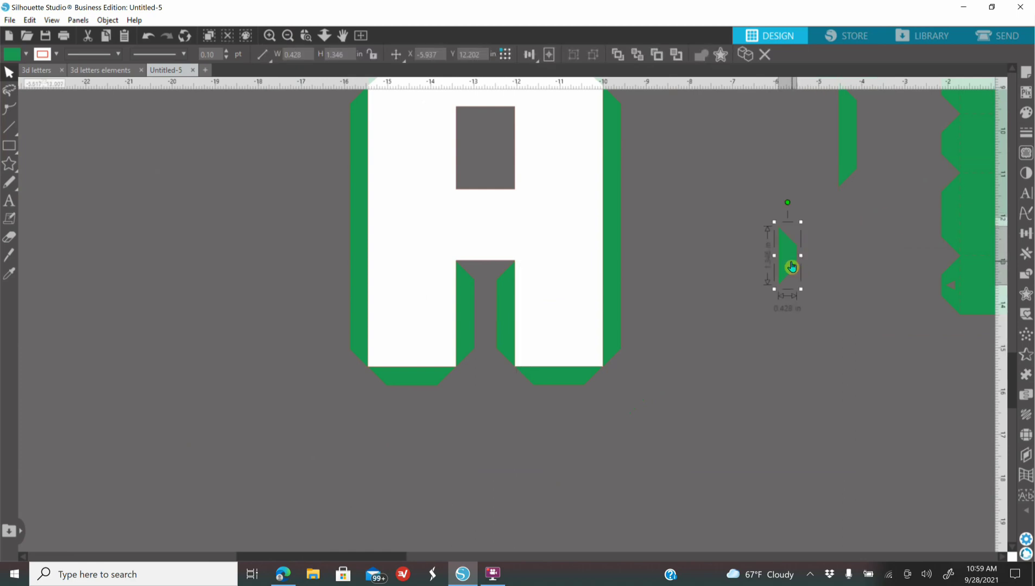
{"action": "left_click_drag", "start_coordinate": [788, 201], "coordinate": [488, 281]}
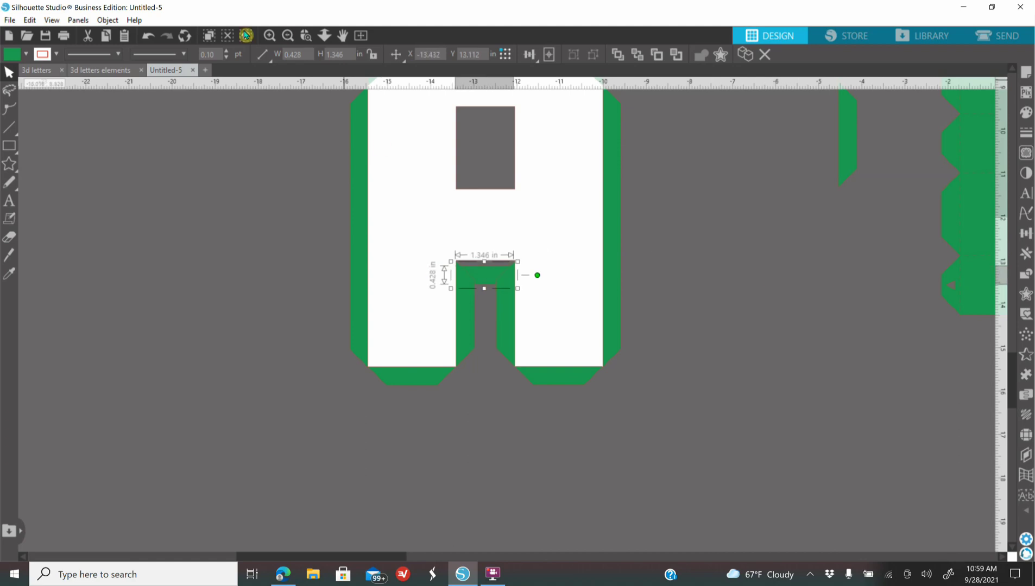
Move the horizontal tab flush against the underside of the A's crossbar and widen it to 1.364 in to span the leg gap
{"action": "left_click", "coordinate": [268, 37]}
{"action": "left_click", "coordinate": [268, 36]}
{"action": "left_click", "coordinate": [268, 37]}
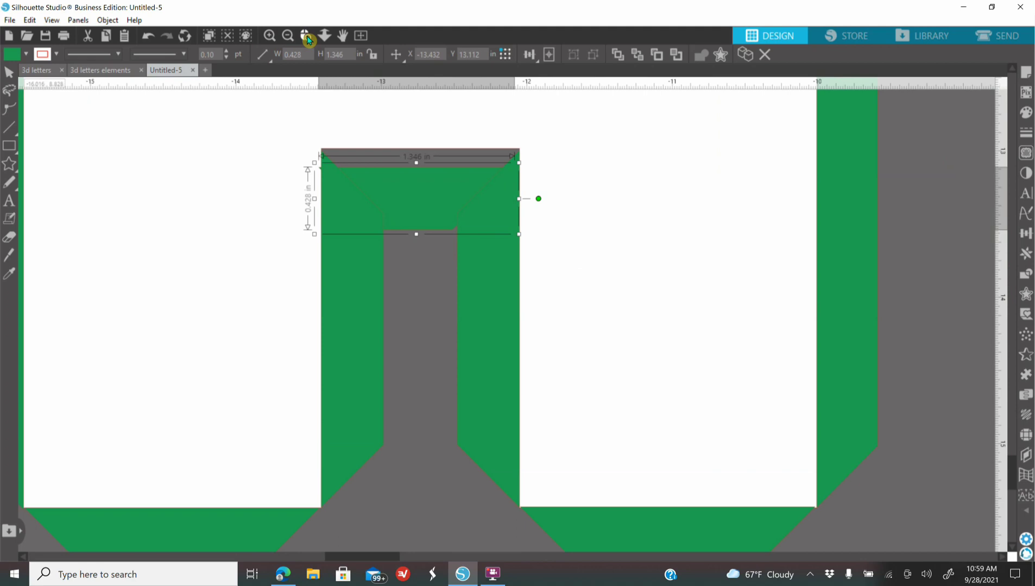
{"action": "left_click", "coordinate": [407, 150]}
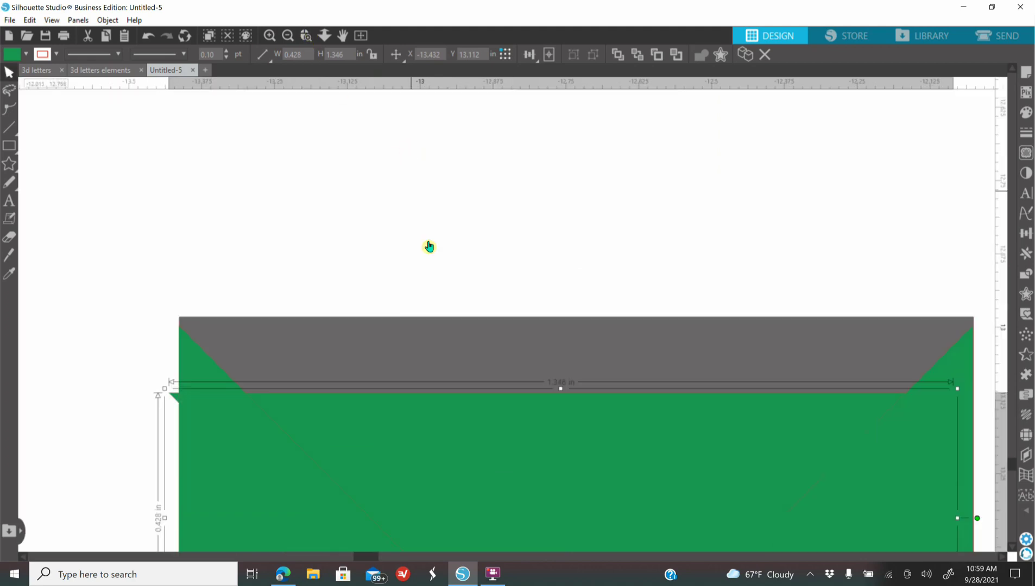
{"action": "left_click_drag", "start_coordinate": [485, 469], "coordinate": [498, 393]}
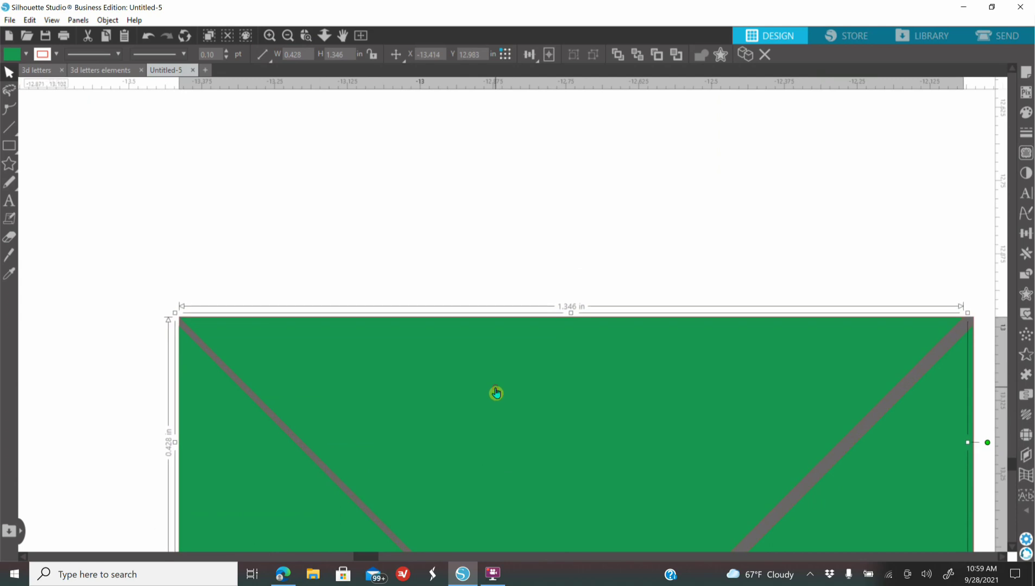
{"action": "key", "text": "Down"}
{"action": "key", "text": "Down"}
{"action": "key", "text": "Up"}
{"action": "key", "text": "Up"}
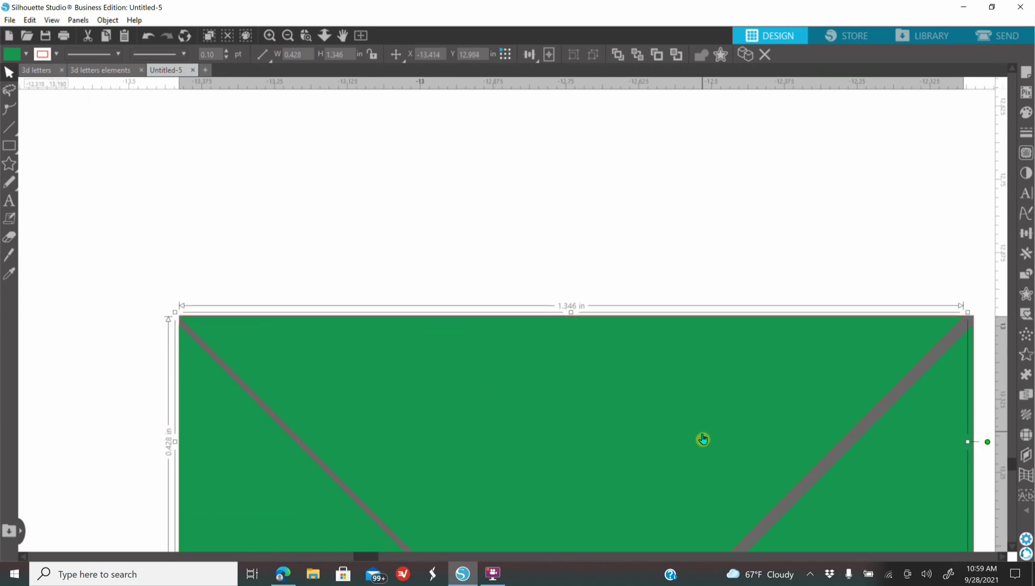
{"action": "left_click", "coordinate": [176, 444]}
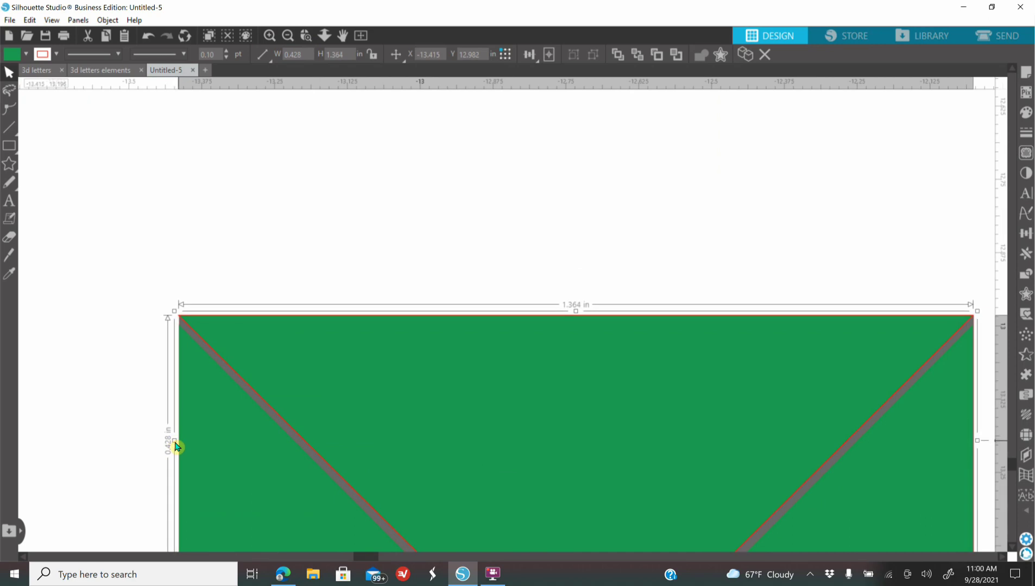
Stretch the inner leg tabs upward to meet the crossbar, the left one to 2.440 in and the right one to 2.444 in
{"action": "left_click", "coordinate": [288, 38]}
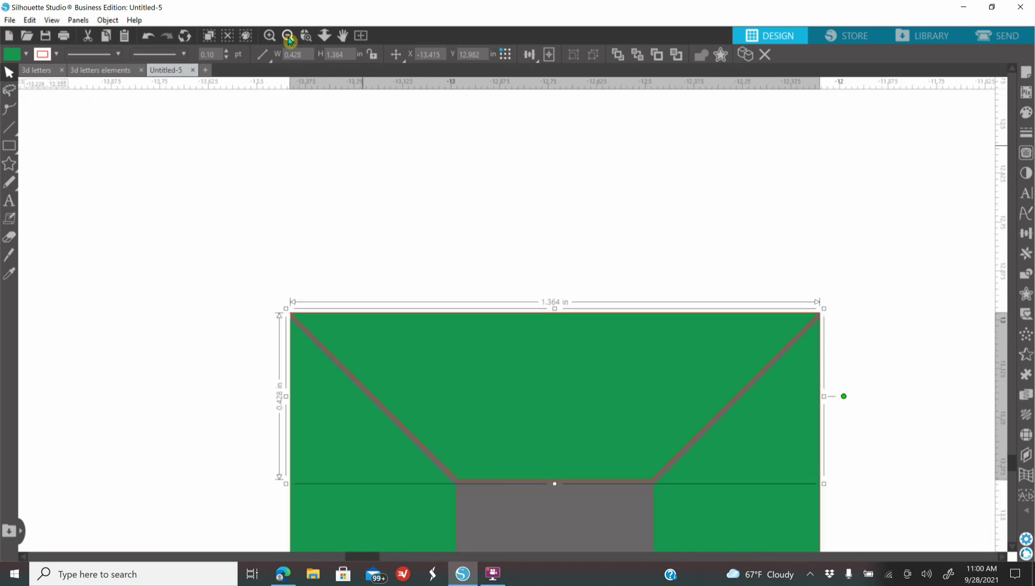
{"action": "left_click", "coordinate": [289, 38]}
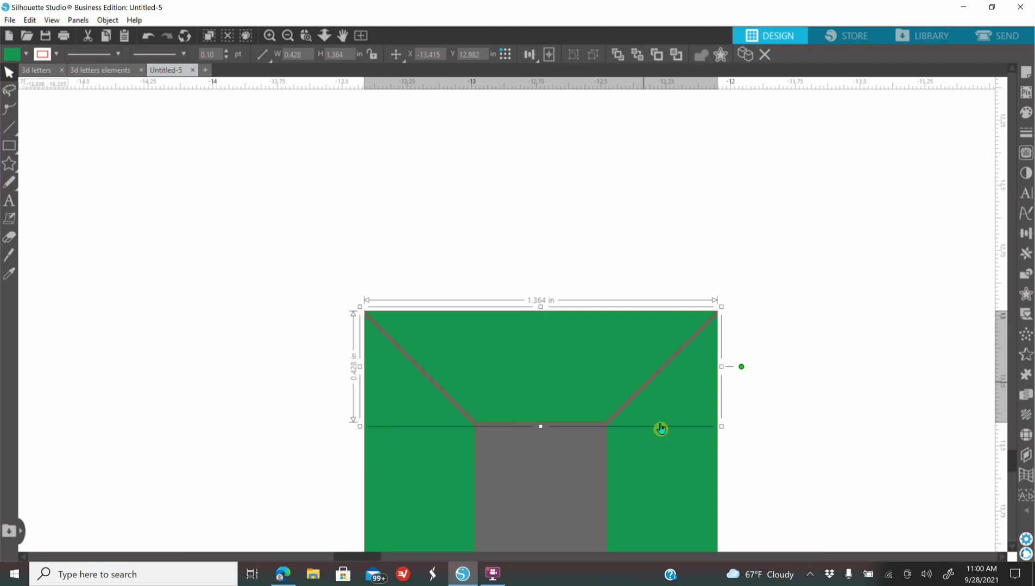
{"action": "left_click", "coordinate": [438, 471]}
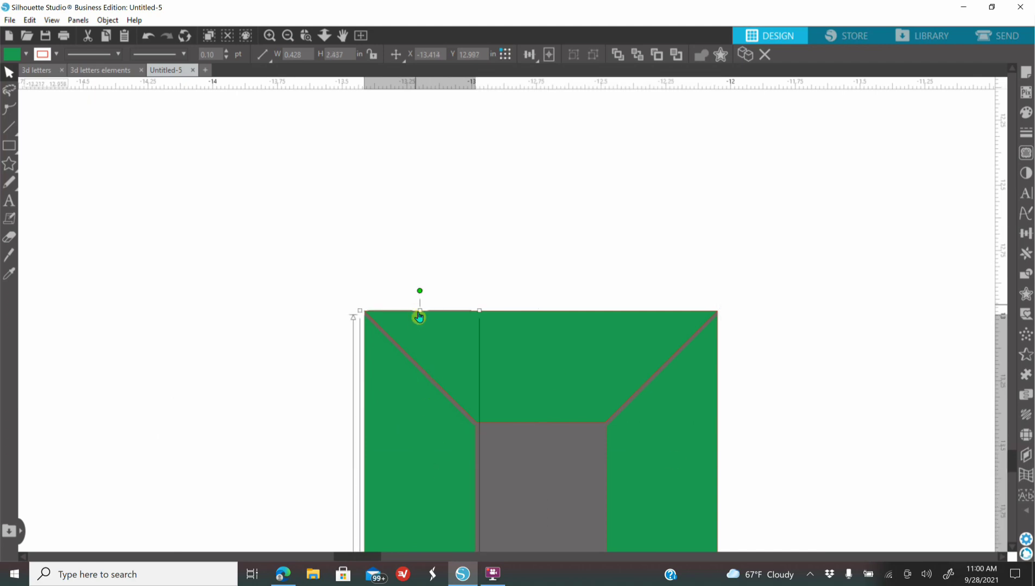
{"action": "left_click_drag", "start_coordinate": [422, 316], "coordinate": [423, 316]}
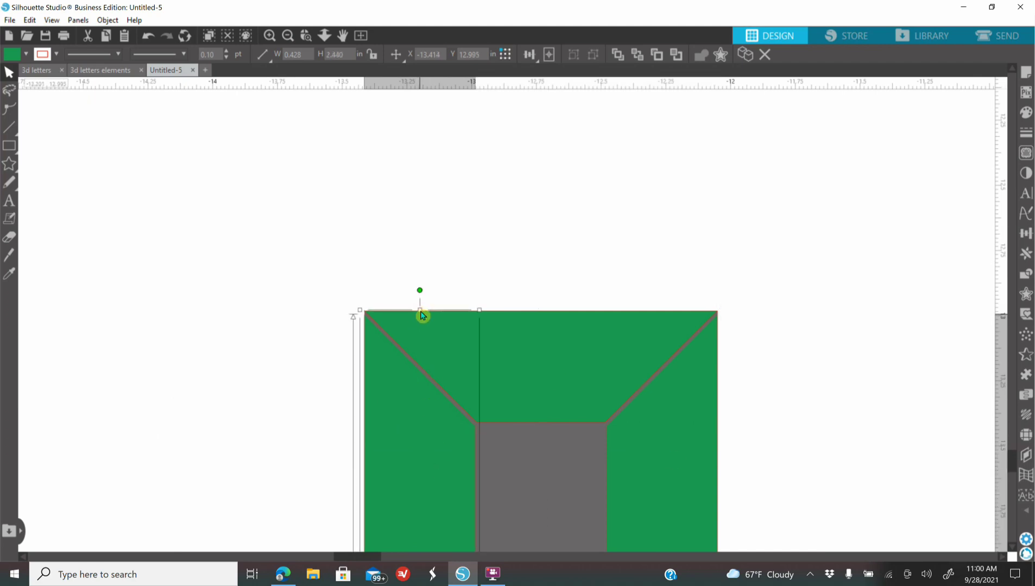
{"action": "left_click", "coordinate": [660, 437]}
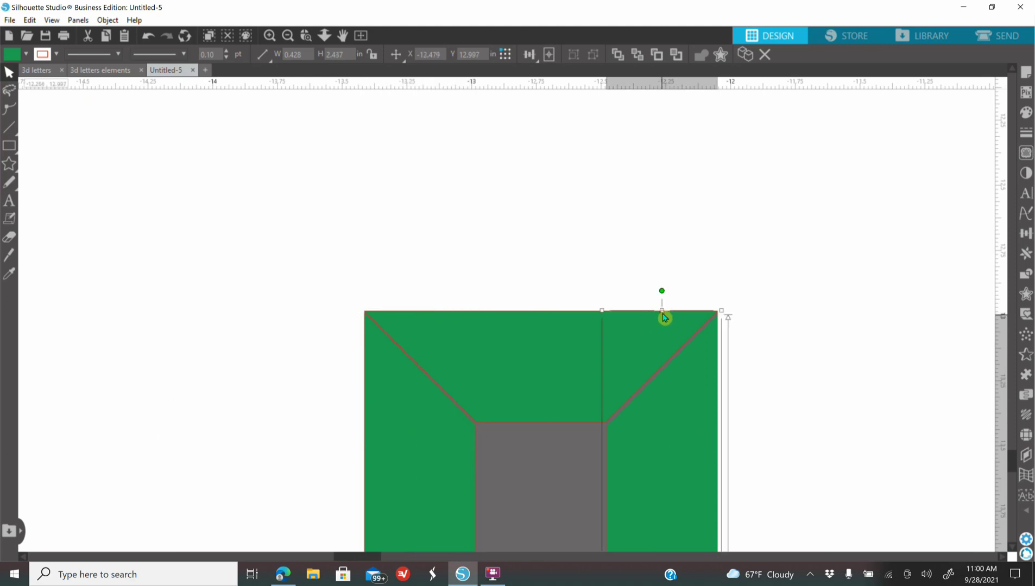
{"action": "left_click_drag", "start_coordinate": [663, 315], "coordinate": [663, 313]}
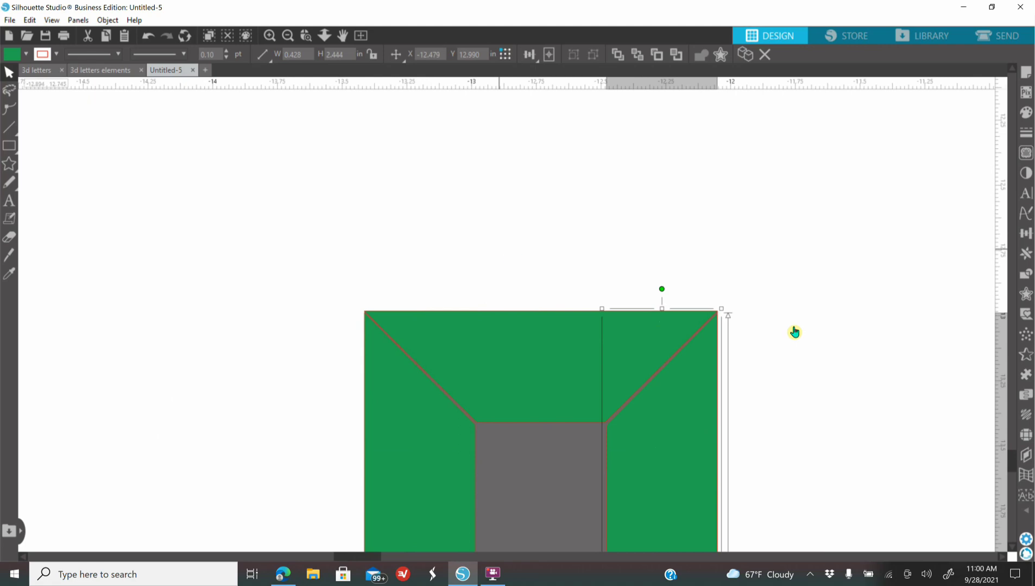
Delete the two leftover loose tabs lying between the A and the green strips
{"action": "left_click", "coordinate": [293, 42]}
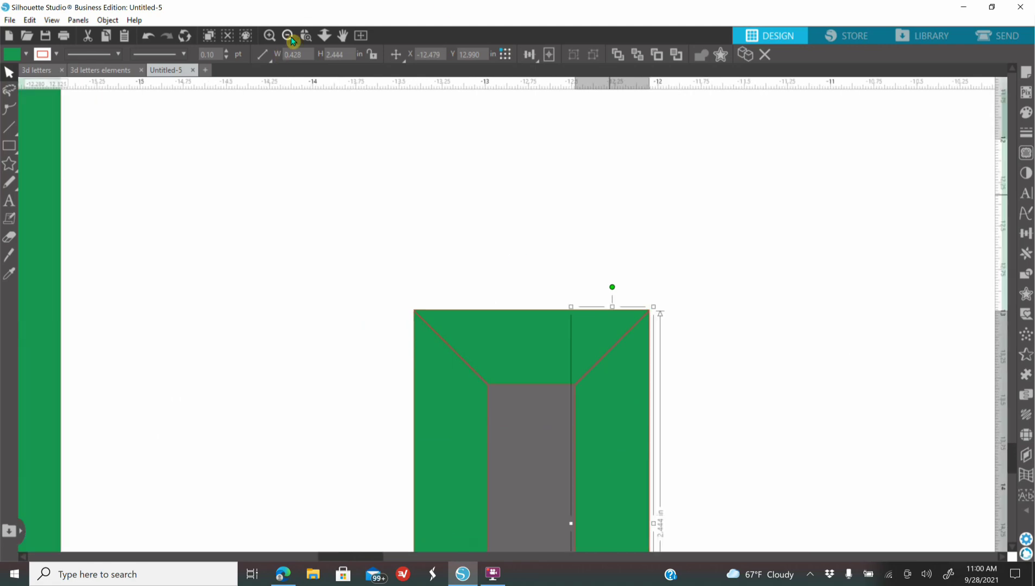
{"action": "left_click", "coordinate": [293, 42]}
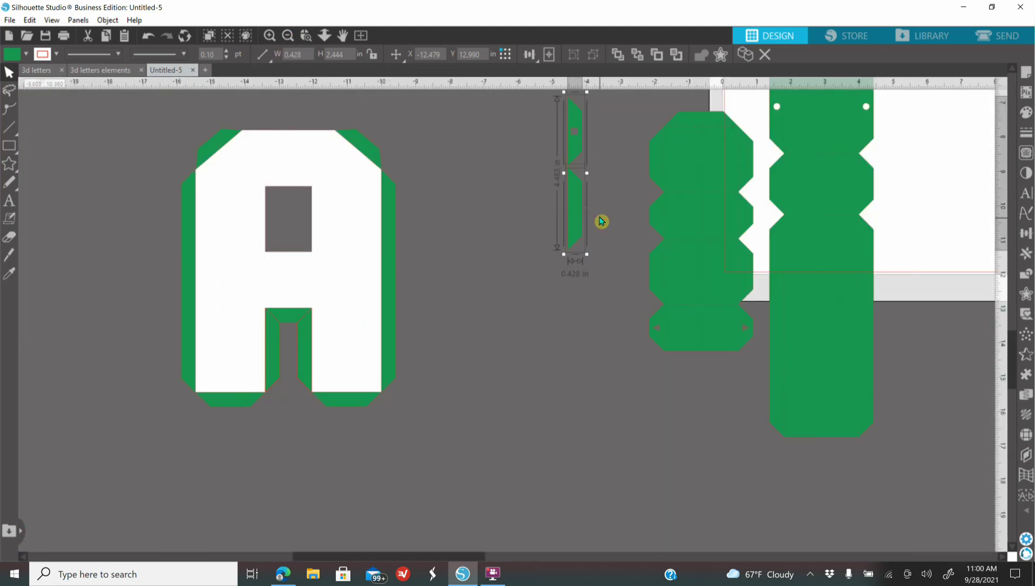
{"action": "key", "text": "Delete"}
Move the shorter green strip beside the A and slice off its right-hand tabs with the Knife tool, pulling the bottom tab aside
{"action": "left_click_drag", "start_coordinate": [697, 256], "coordinate": [512, 315]}
{"action": "left_click", "coordinate": [435, 234]}
{"action": "left_click", "coordinate": [269, 35]}
{"action": "left_click", "coordinate": [269, 35]}
{"action": "scroll", "coordinate": [635, 339], "scroll_direction": "up", "scroll_amount": 5}
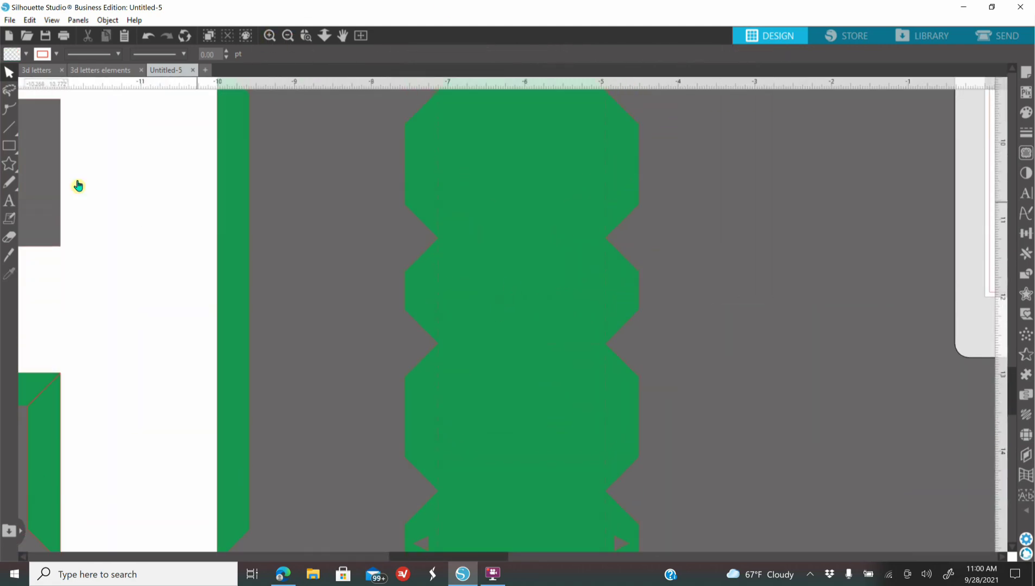
{"action": "scroll", "coordinate": [602, 261], "scroll_direction": "up", "scroll_amount": 1}
{"action": "left_click", "coordinate": [9, 255]}
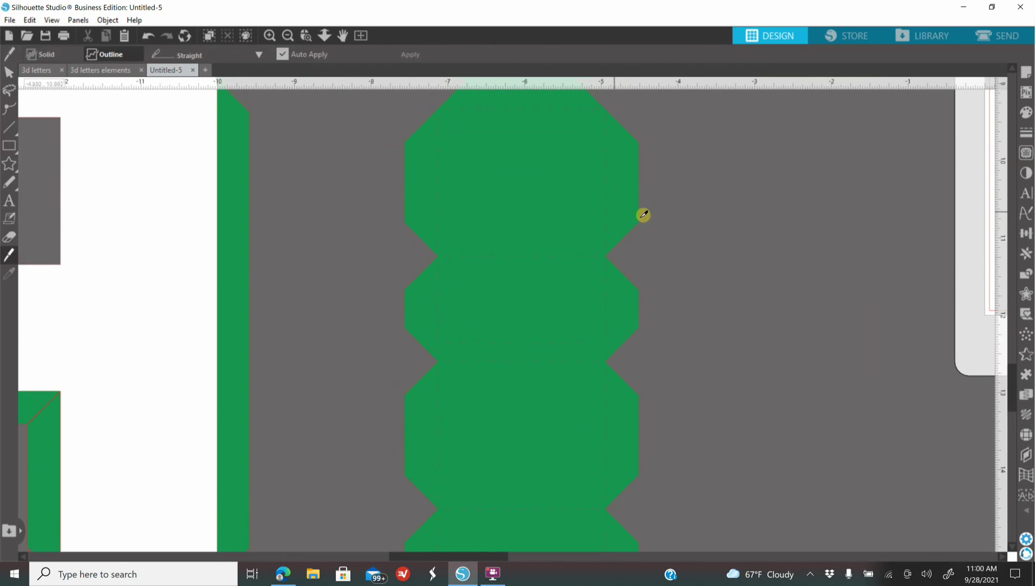
{"action": "left_click_drag", "start_coordinate": [609, 103], "coordinate": [618, 426]}
{"action": "left_click_drag", "start_coordinate": [624, 376], "coordinate": [649, 386]}
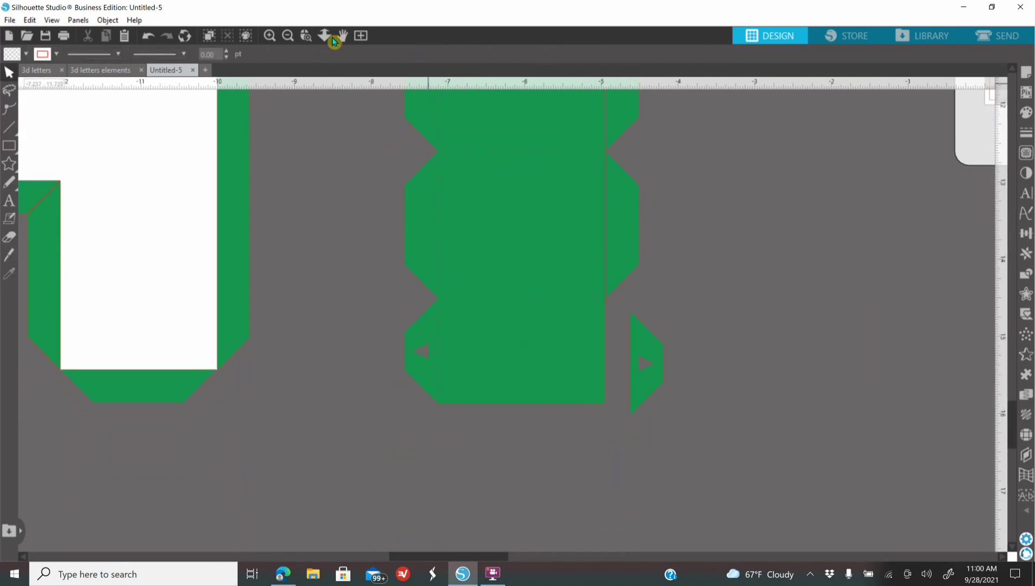
Delete the main body of the cut strip, keeping only its severed tabs
{"action": "left_click", "coordinate": [288, 36]}
{"action": "left_click", "coordinate": [288, 36]}
{"action": "scroll", "coordinate": [475, 201], "scroll_direction": "up", "scroll_amount": 1}
{"action": "left_click", "coordinate": [475, 201]}
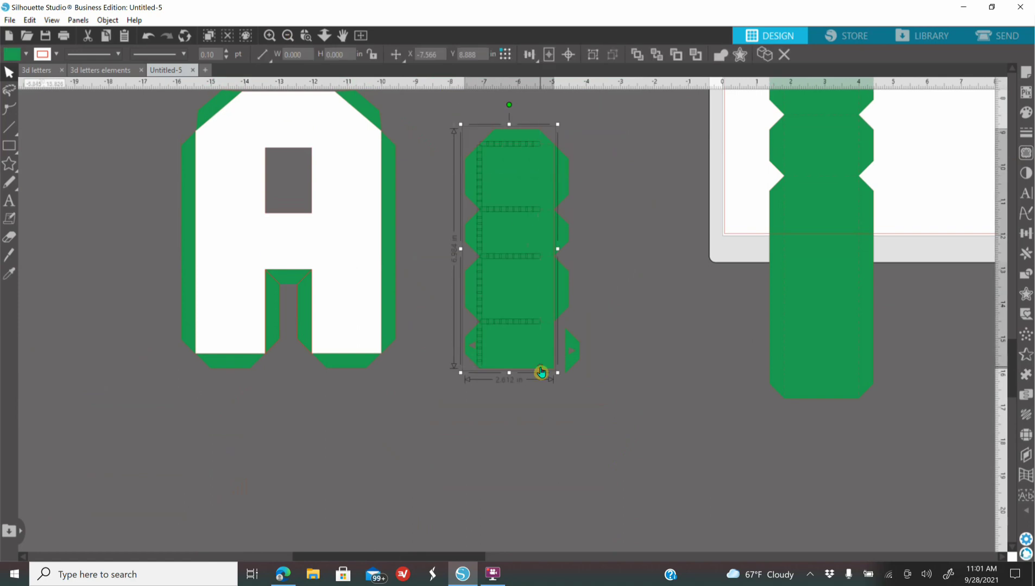
{"action": "key", "text": "Delete"}
Split the triangle piece from the bottom tab, place the tab horizontally at the top of the A's center hole, and delete the triangle
{"action": "left_click_drag", "start_coordinate": [571, 356], "coordinate": [450, 304]}
{"action": "right_click", "coordinate": [487, 321]}
{"action": "left_click", "coordinate": [549, 466]}
{"action": "left_click", "coordinate": [473, 381]}
{"action": "left_click_drag", "start_coordinate": [464, 245], "coordinate": [293, 161]}
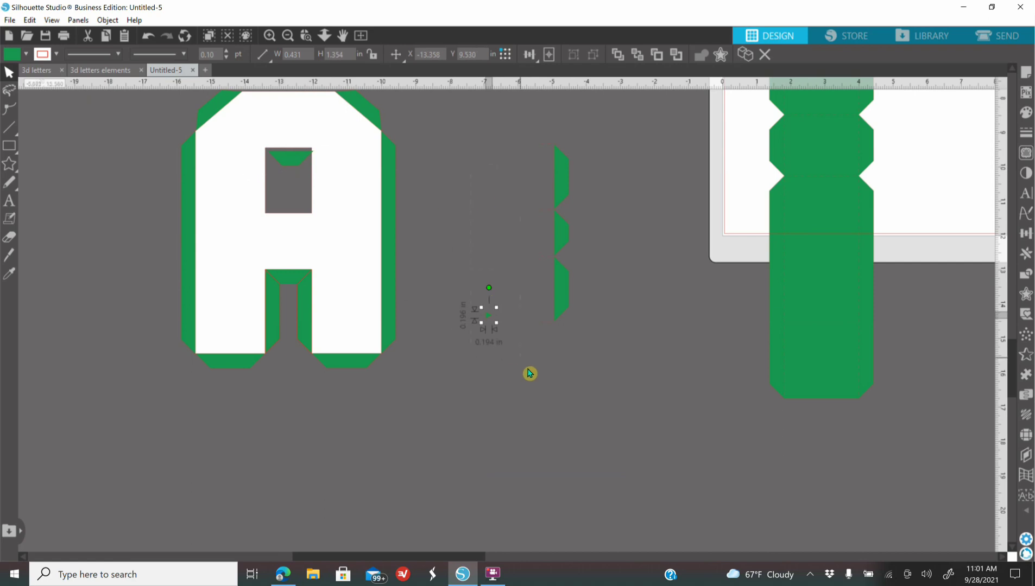
{"action": "left_click", "coordinate": [515, 372]}
Align the 1.354 in horizontal tab flush with the top edge of the A's center hole
{"action": "left_click", "coordinate": [269, 36]}
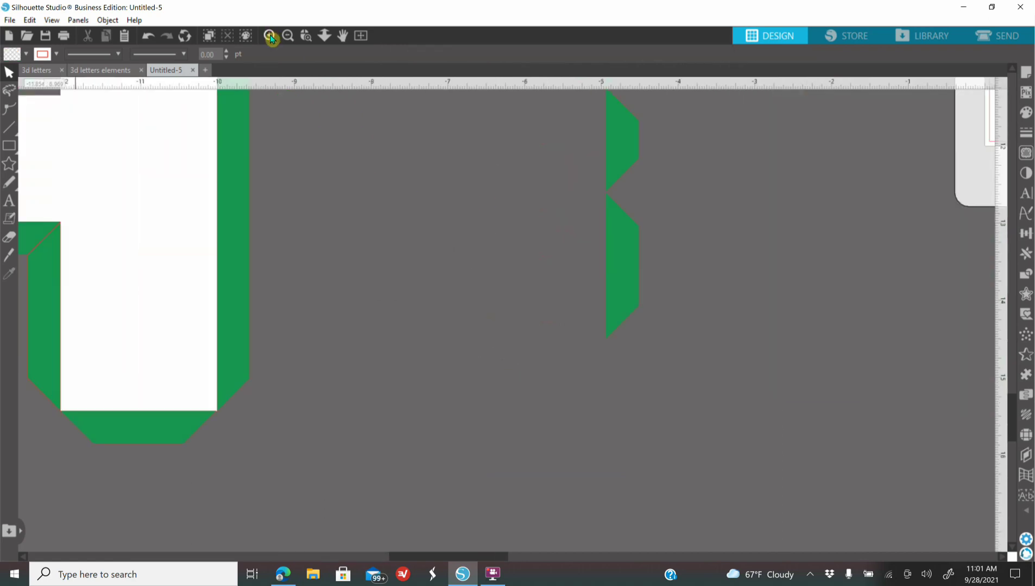
{"action": "scroll", "coordinate": [492, 370], "scroll_direction": "up", "scroll_amount": 5}
{"action": "left_click", "coordinate": [306, 36]}
{"action": "left_click", "coordinate": [30, 131]}
{"action": "left_click_drag", "start_coordinate": [427, 422], "coordinate": [412, 394]}
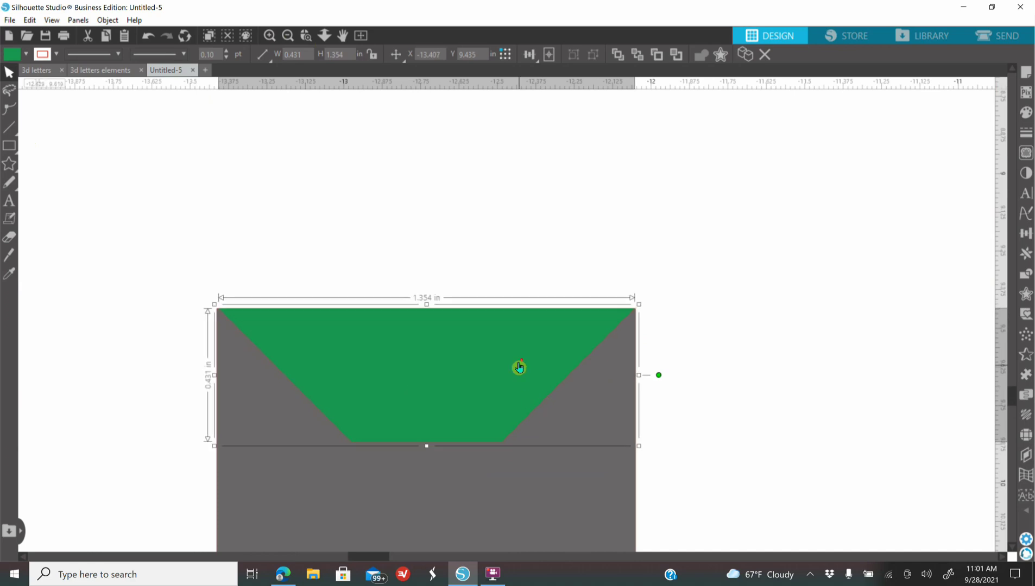
Duplicate the 1.354 in tab, rotate the copy 180 degrees, and move it flush with the bottom edge of the A's center hole
{"action": "scroll", "coordinate": [529, 354], "scroll_direction": "down", "scroll_amount": 2}
{"action": "right_click", "coordinate": [464, 282]}
{"action": "left_click", "coordinate": [515, 348]}
{"action": "left_click_drag", "start_coordinate": [501, 301], "coordinate": [510, 409]}
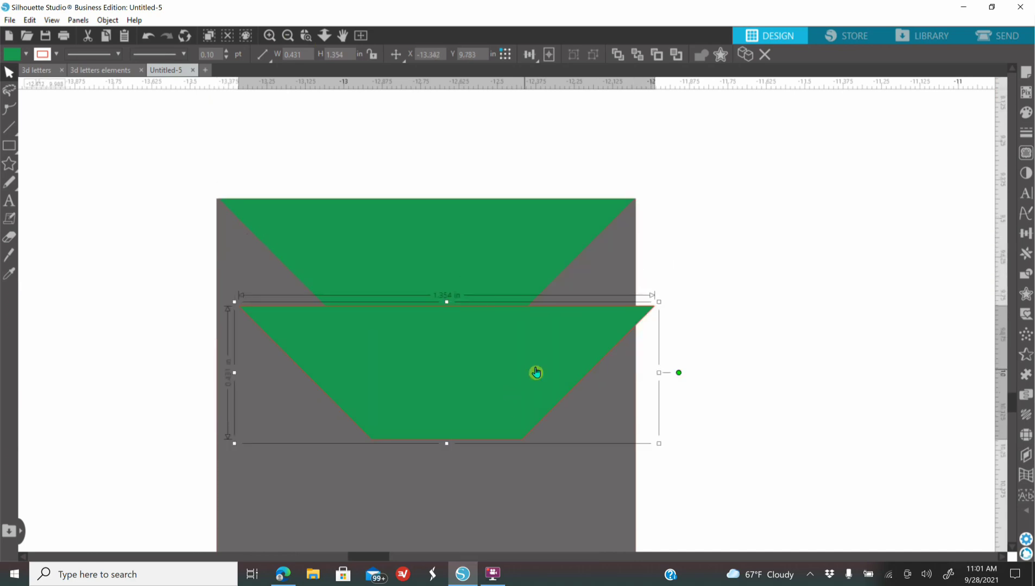
{"action": "left_click_drag", "start_coordinate": [681, 373], "coordinate": [351, 374]}
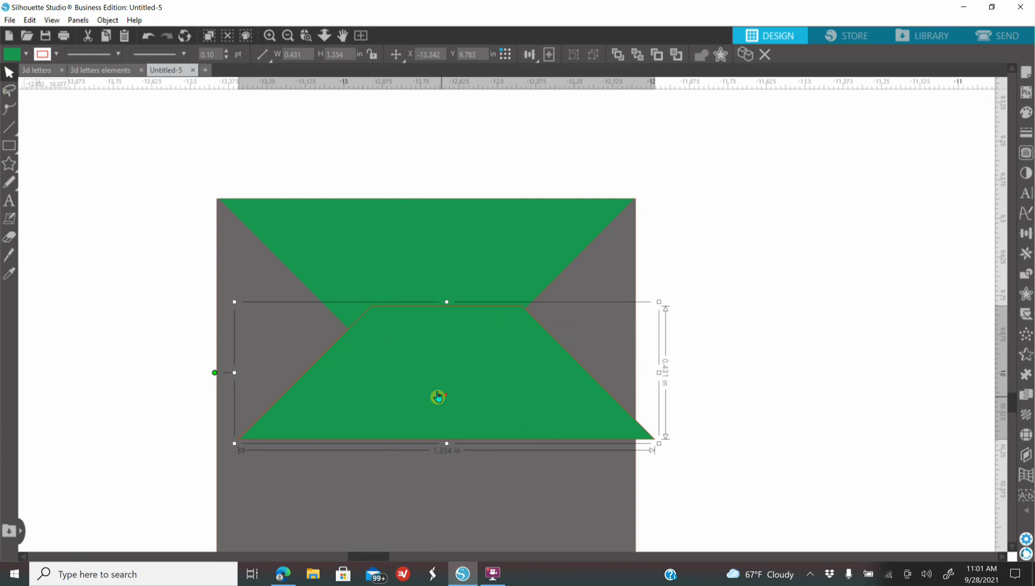
{"action": "scroll", "coordinate": [434, 393], "scroll_direction": "up", "scroll_amount": 2}
{"action": "scroll", "coordinate": [435, 392], "scroll_direction": "down", "scroll_amount": 1}
{"action": "left_click_drag", "start_coordinate": [484, 213], "coordinate": [473, 383]}
{"action": "scroll", "coordinate": [480, 375], "scroll_direction": "down", "scroll_amount": 3}
{"action": "left_click_drag", "start_coordinate": [472, 202], "coordinate": [463, 379]}
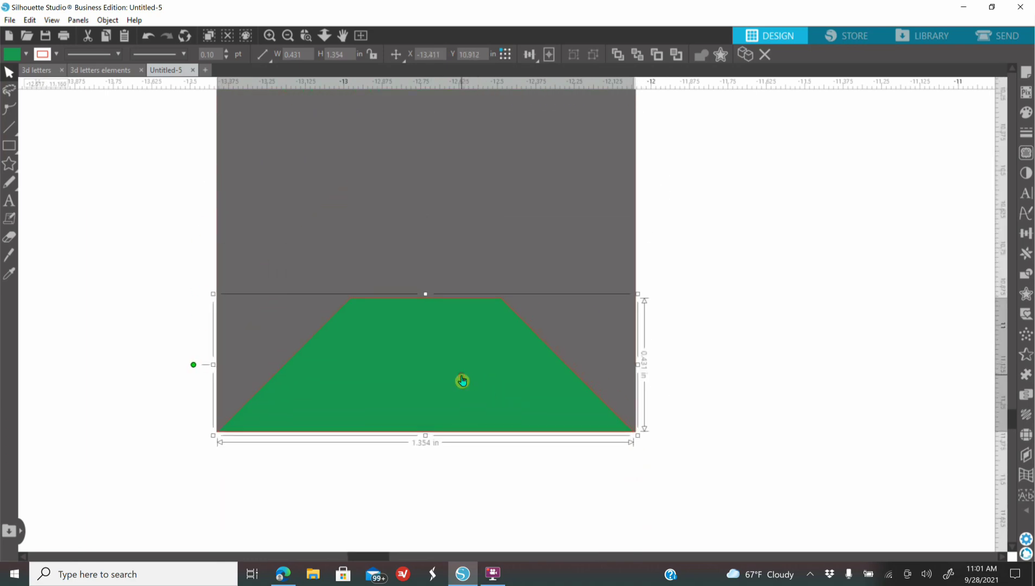
Move a matching loose vertical tab into the A's center hole and fit it against the hole's left edge
{"action": "left_click", "coordinate": [288, 35]}
{"action": "left_click", "coordinate": [288, 35]}
{"action": "left_click", "coordinate": [287, 36]}
{"action": "left_click", "coordinate": [287, 36]}
{"action": "left_click", "coordinate": [288, 35]}
{"action": "left_click_drag", "start_coordinate": [721, 378], "coordinate": [510, 302]}
{"action": "left_click", "coordinate": [307, 36]}
{"action": "left_click", "coordinate": [485, 287]}
{"action": "left_click_drag", "start_coordinate": [608, 363], "coordinate": [531, 313]}
{"action": "left_click", "coordinate": [307, 36]}
{"action": "left_click", "coordinate": [554, 296]}
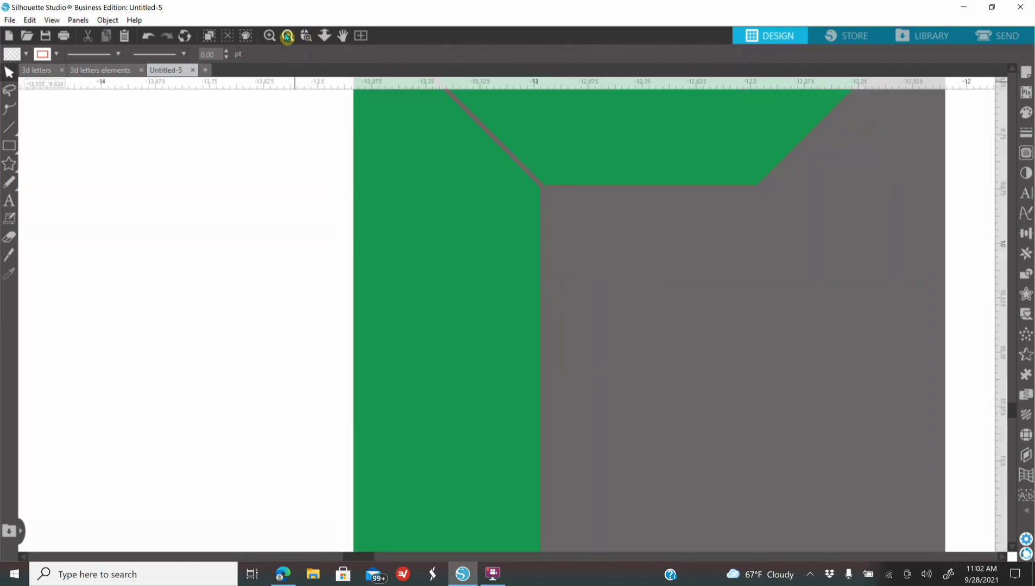
Duplicate the center hole's left tab, flip the copy horizontally, and fit it against the hole's right edge
{"action": "left_click", "coordinate": [287, 36]}
{"action": "left_click", "coordinate": [288, 36]}
{"action": "left_click", "coordinate": [497, 274]}
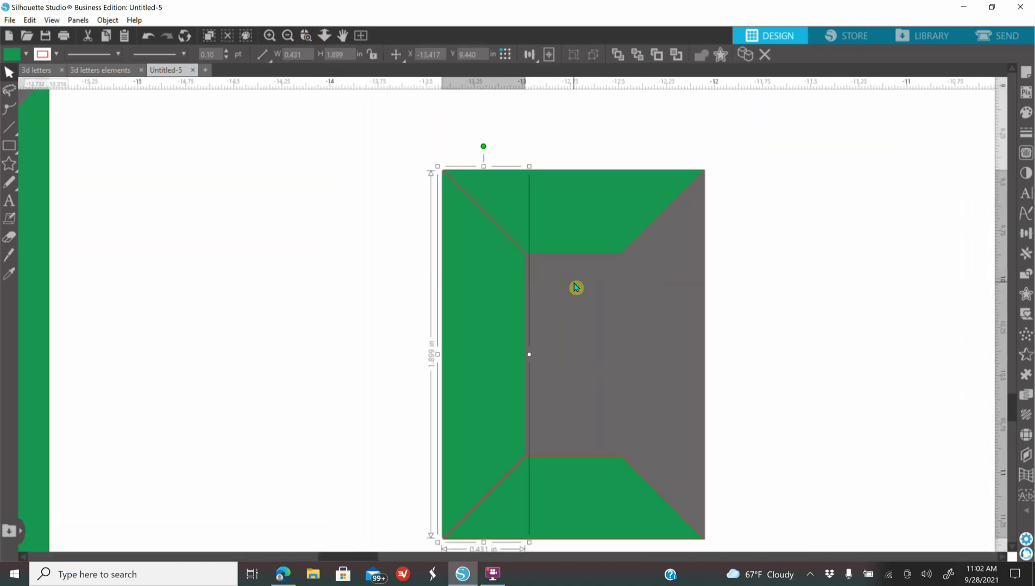
{"action": "right_click", "coordinate": [484, 292]}
{"action": "left_click", "coordinate": [542, 350]}
{"action": "right_click", "coordinate": [511, 351]}
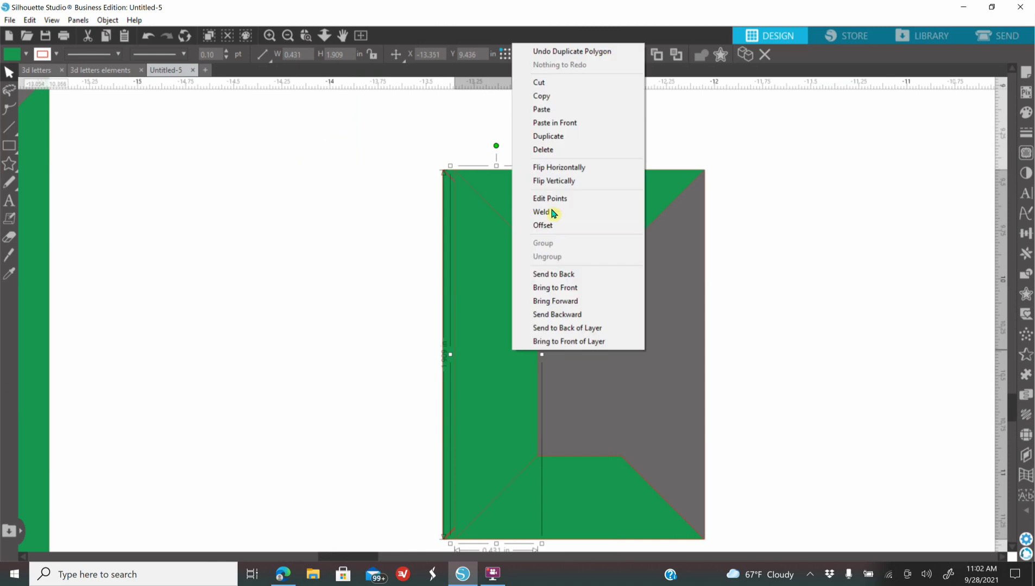
{"action": "left_click", "coordinate": [554, 168]}
{"action": "left_click_drag", "start_coordinate": [495, 380], "coordinate": [657, 381]}
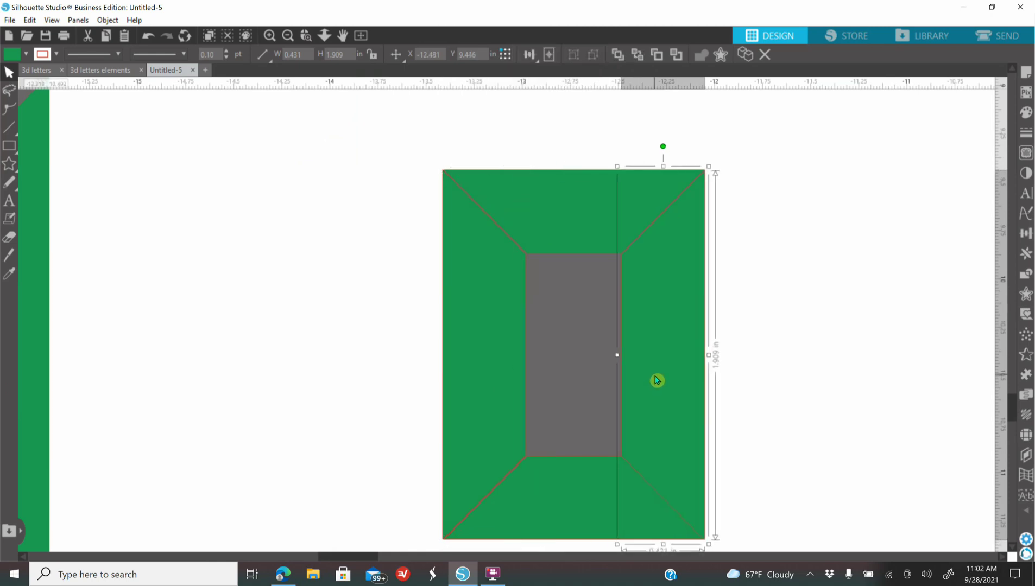
Delete the loose tabs left over from the shorter strip
{"action": "left_click", "coordinate": [288, 36]}
{"action": "left_click", "coordinate": [287, 36]}
{"action": "left_click", "coordinate": [288, 37]}
{"action": "left_click_drag", "start_coordinate": [716, 281], "coordinate": [754, 372]}
{"action": "key", "text": "Delete"}
Move the long green strip beside the A and slice off its right-hand tabs with the Knife tool
{"action": "left_click_drag", "start_coordinate": [935, 409], "coordinate": [725, 446]}
{"action": "left_click", "coordinate": [269, 36]}
{"action": "left_click", "coordinate": [9, 255]}
{"action": "left_click_drag", "start_coordinate": [818, 162], "coordinate": [842, 472]}
{"action": "scroll", "coordinate": [826, 380], "scroll_direction": "up", "scroll_amount": 3}
Cut the top tab free at the notch, move it beside the A, and separate it from its round hole piece
{"action": "left_click", "coordinate": [9, 255]}
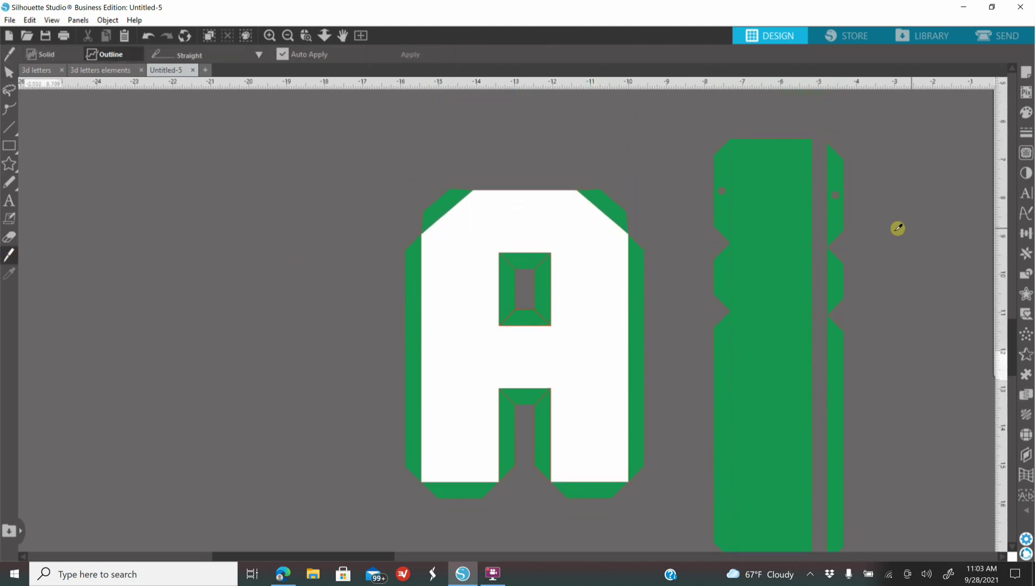
{"action": "left_click_drag", "start_coordinate": [836, 249], "coordinate": [823, 249]}
{"action": "left_click_drag", "start_coordinate": [845, 165], "coordinate": [647, 138]}
{"action": "right_click", "coordinate": [646, 135]}
{"action": "left_click", "coordinate": [709, 362]}
{"action": "left_click", "coordinate": [654, 196]}
{"action": "left_click_drag", "start_coordinate": [652, 199], "coordinate": [678, 246]}
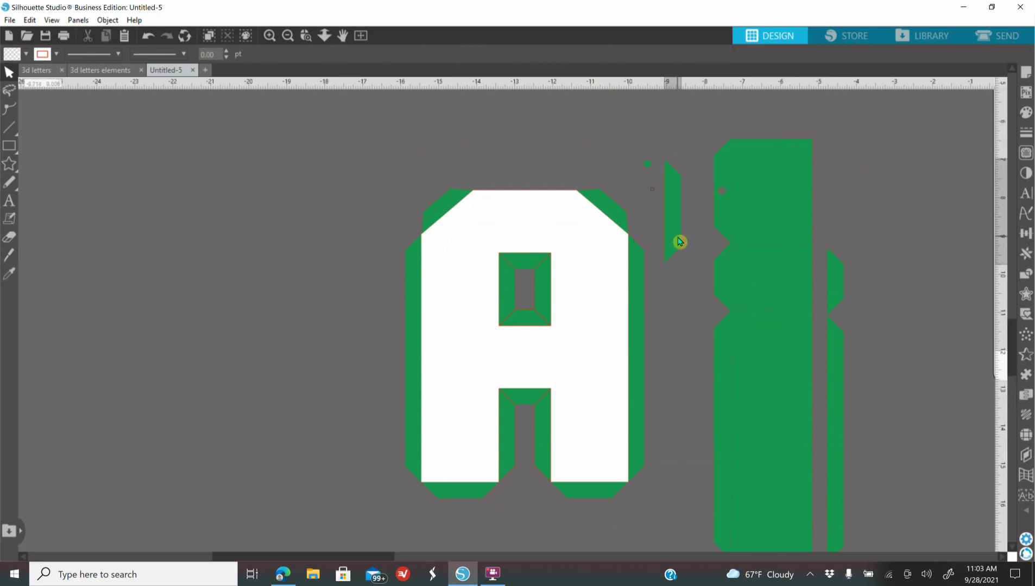
Rotate the 2.762 in loose tab to horizontal and position it just above the A's top edge
{"action": "left_click_drag", "start_coordinate": [672, 137], "coordinate": [538, 178]}
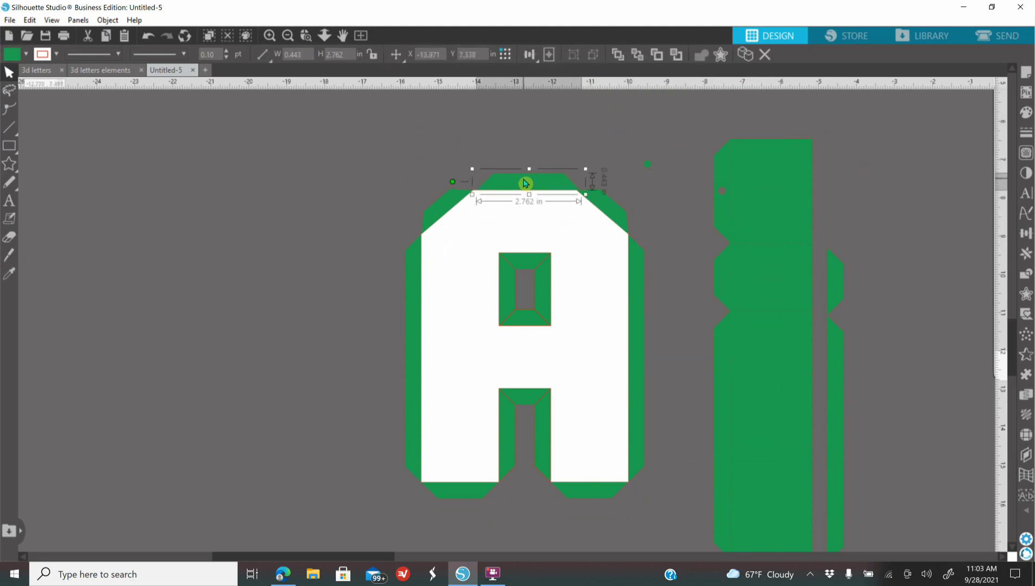
{"action": "scroll", "coordinate": [528, 177], "scroll_direction": "up", "scroll_amount": 5}
{"action": "left_click", "coordinate": [776, 185]}
{"action": "left_click_drag", "start_coordinate": [630, 265], "coordinate": [587, 230]}
{"action": "left_click", "coordinate": [169, 183]}
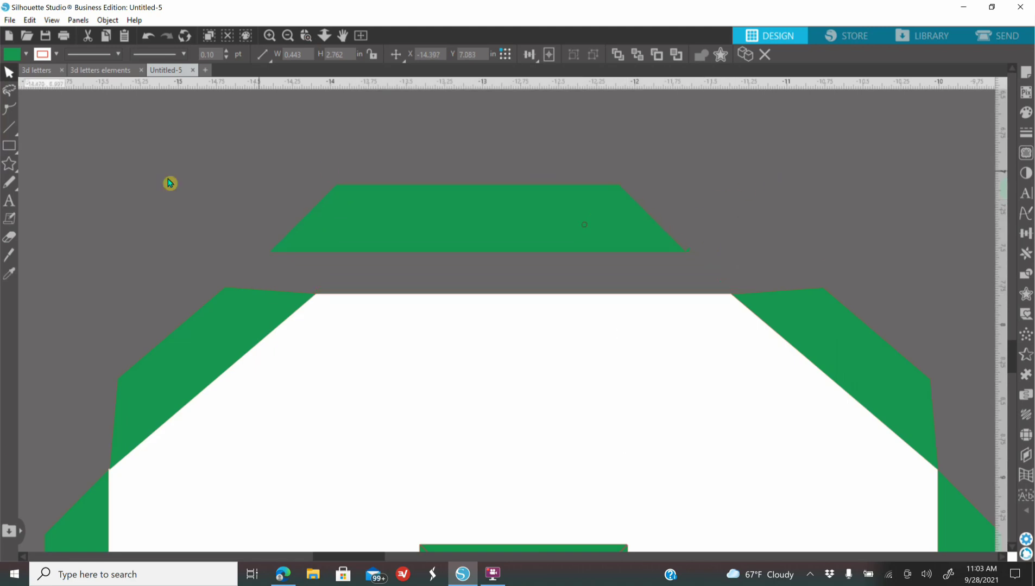
Trim the tab's right tip with the Knife tool, delete the offcut, and seat the 2.734 in tab on the A's top edge
{"action": "left_click", "coordinate": [9, 255]}
{"action": "left_click_drag", "start_coordinate": [684, 246], "coordinate": [689, 265]}
{"action": "left_click", "coordinate": [689, 250]}
{"action": "key", "text": "Delete"}
{"action": "left_click_drag", "start_coordinate": [582, 203], "coordinate": [542, 257]}
{"action": "left_click", "coordinate": [689, 247]}
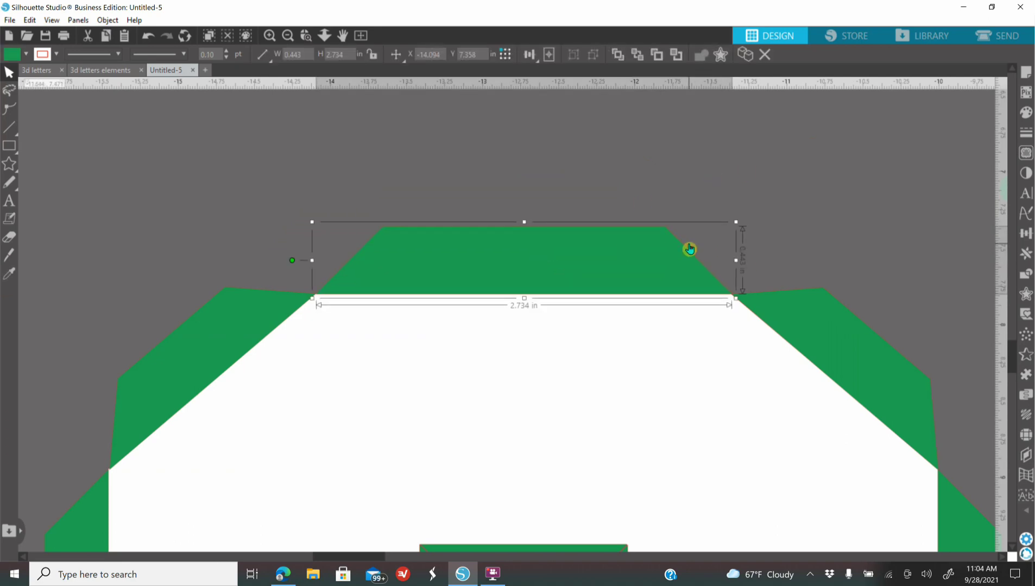
Select the leftover long green strips and loose pieces beside the finished A and delete them
{"action": "left_click", "coordinate": [288, 36]}
{"action": "left_click", "coordinate": [288, 35]}
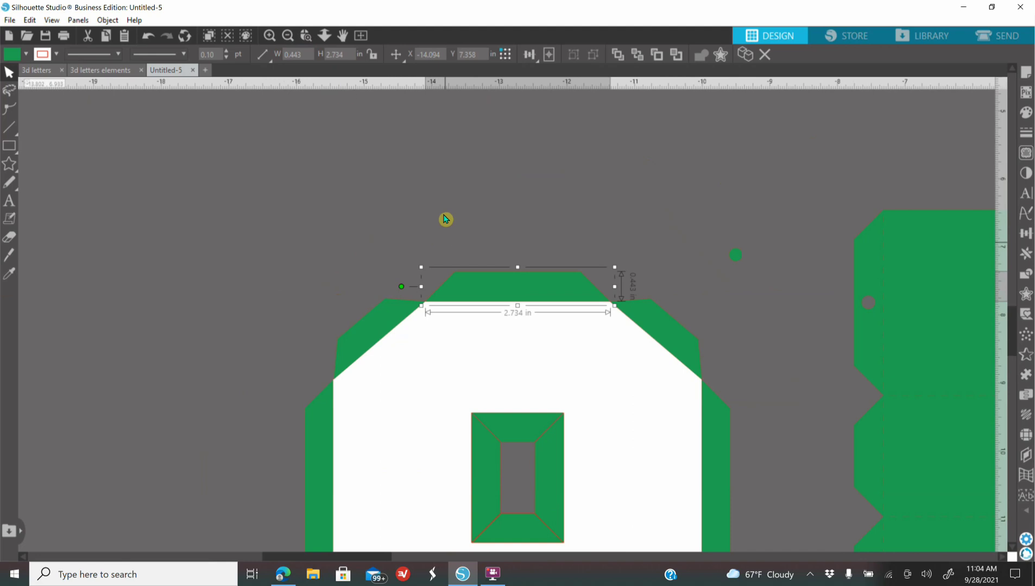
{"action": "left_click", "coordinate": [288, 36]}
{"action": "left_click", "coordinate": [290, 39]}
{"action": "left_click", "coordinate": [617, 291]}
{"action": "left_click", "coordinate": [666, 272]}
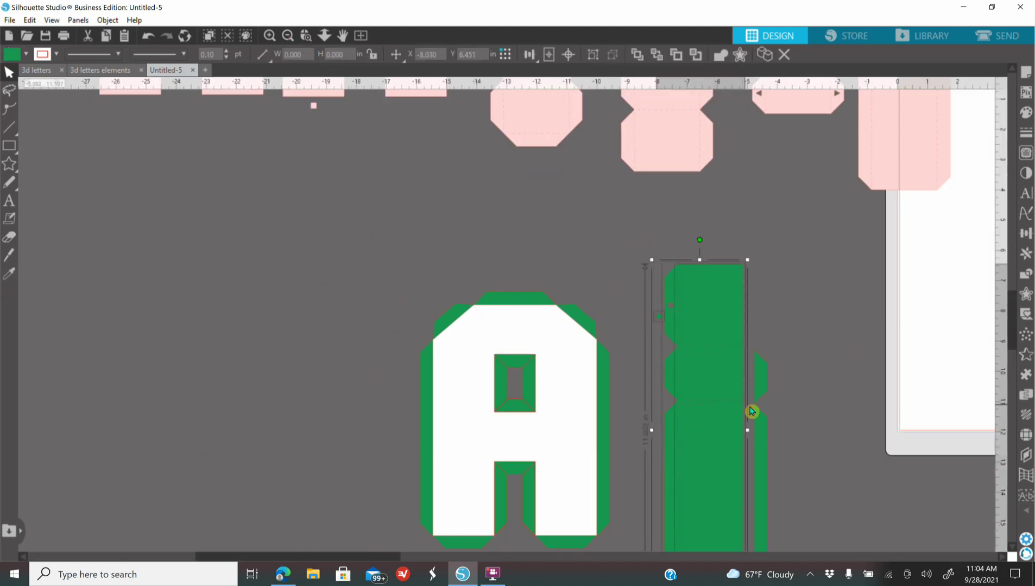
{"action": "scroll", "coordinate": [758, 388], "scroll_direction": "down", "scroll_amount": 3}
{"action": "left_click_drag", "start_coordinate": [621, 142], "coordinate": [861, 472]}
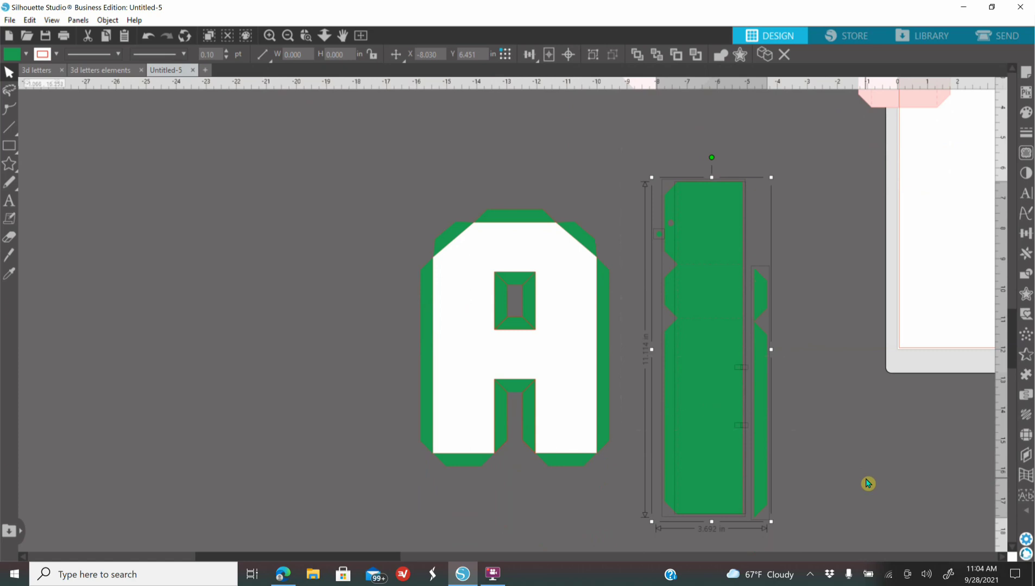
{"action": "key", "text": "Delete"}
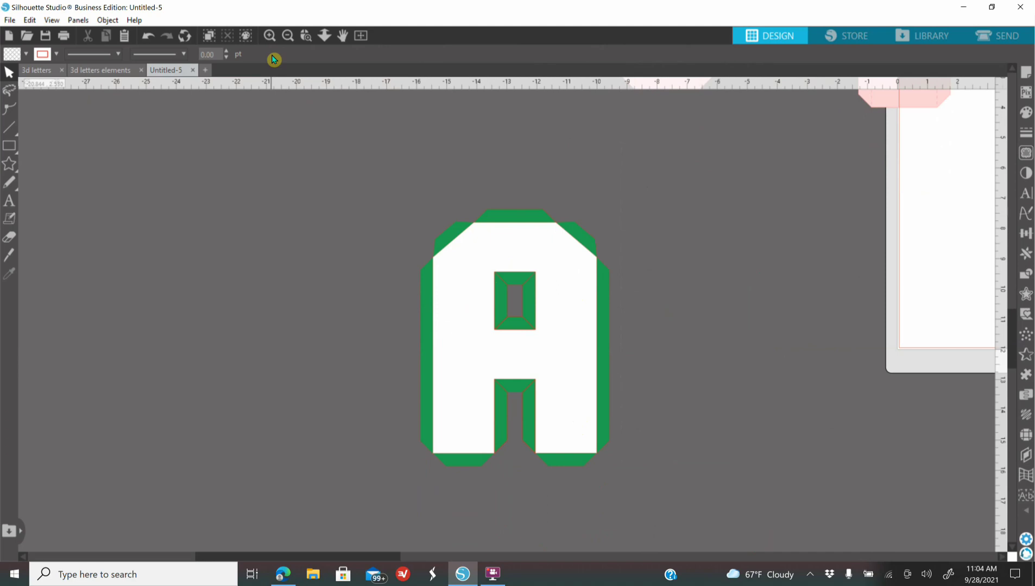
{"action": "left_click_drag", "start_coordinate": [650, 133], "coordinate": [916, 516]}
{"action": "left_click_drag", "start_coordinate": [643, 143], "coordinate": [951, 497]}
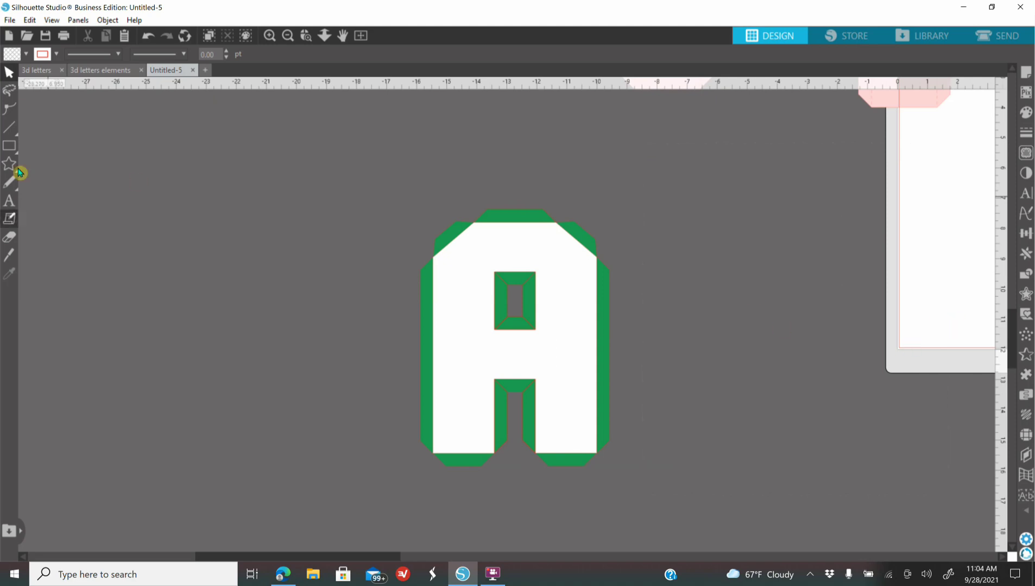
Draw a straight vertical line about 6.189 in long down the seam between the white A and its left outer tab
{"action": "left_click", "coordinate": [274, 36]}
{"action": "scroll", "coordinate": [708, 307], "scroll_direction": "down", "scroll_amount": 1}
{"action": "scroll", "coordinate": [706, 309], "scroll_direction": "down", "scroll_amount": 1}
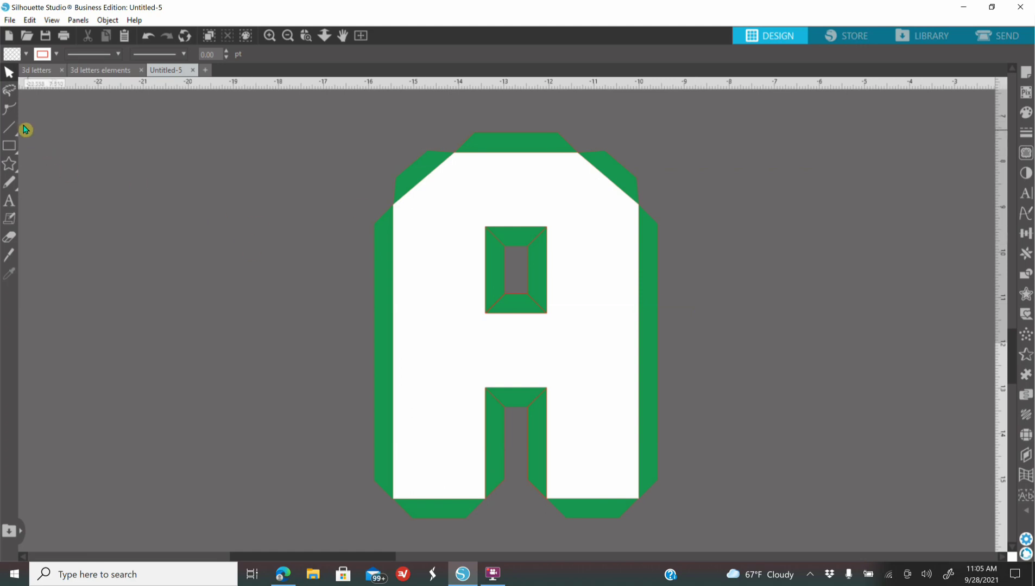
{"action": "mouse_move", "coordinate": [10, 128]}
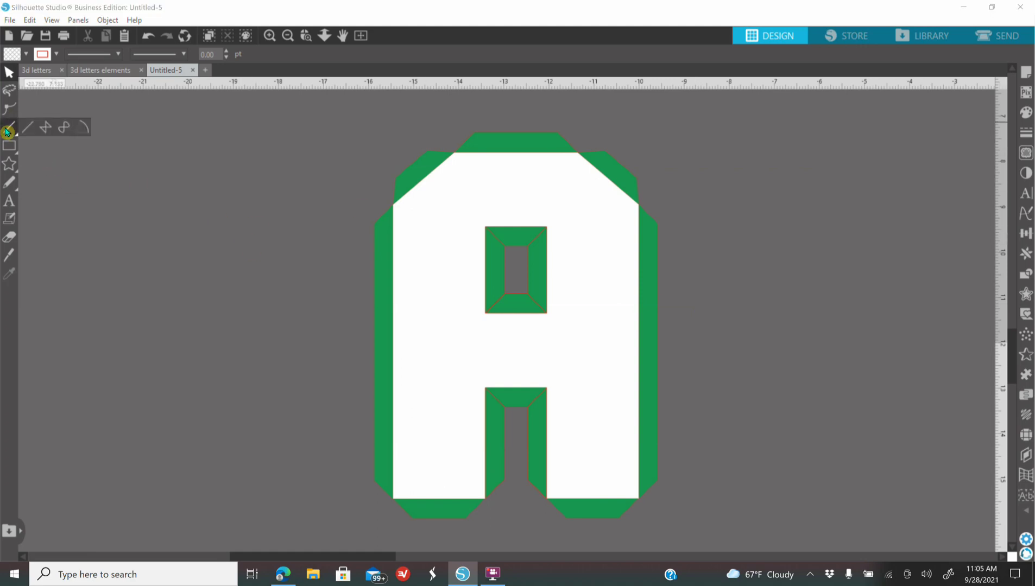
{"action": "left_click", "coordinate": [26, 133]}
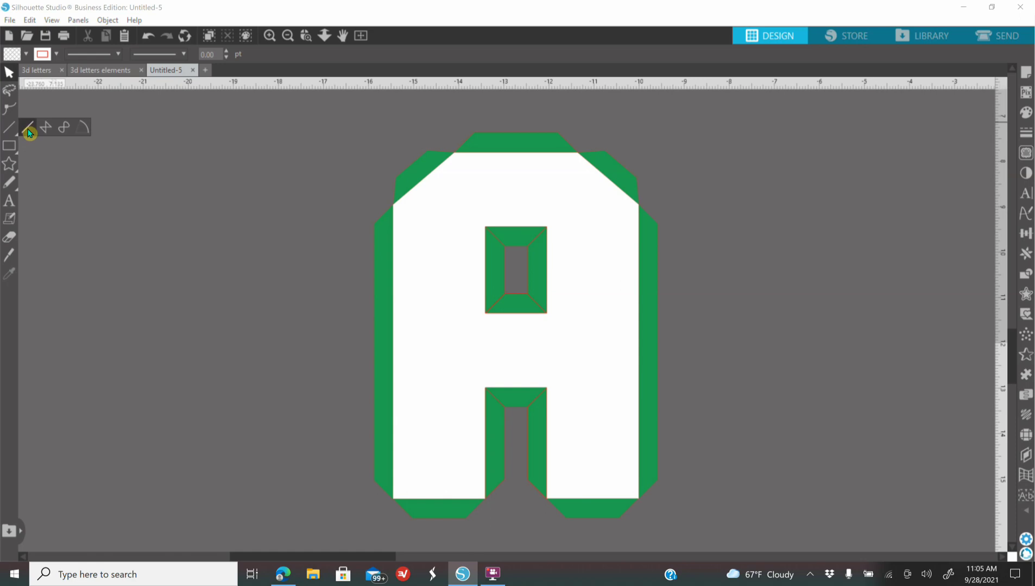
{"action": "left_click", "coordinate": [270, 35]}
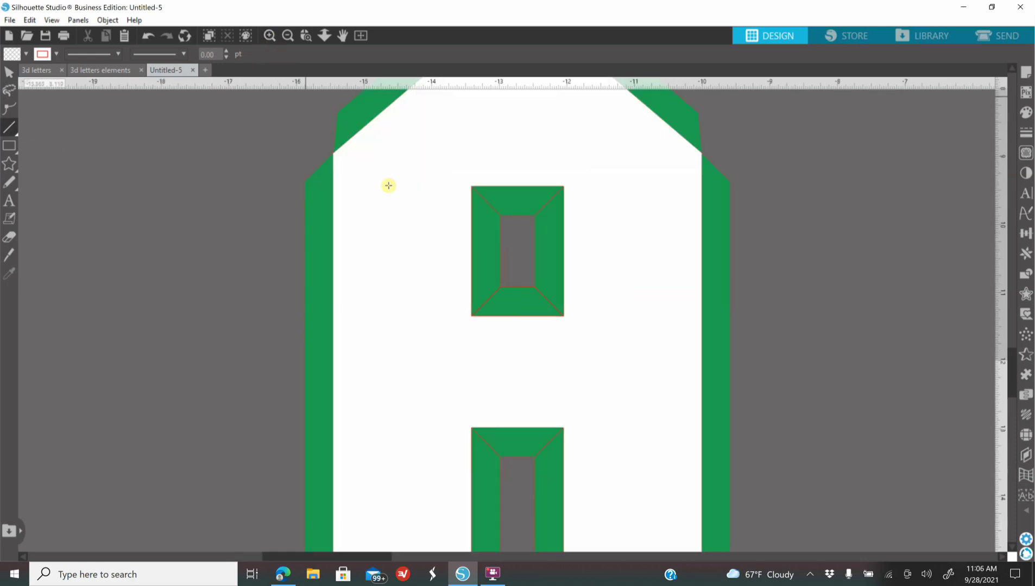
{"action": "scroll", "coordinate": [389, 210], "scroll_direction": "down", "scroll_amount": 3}
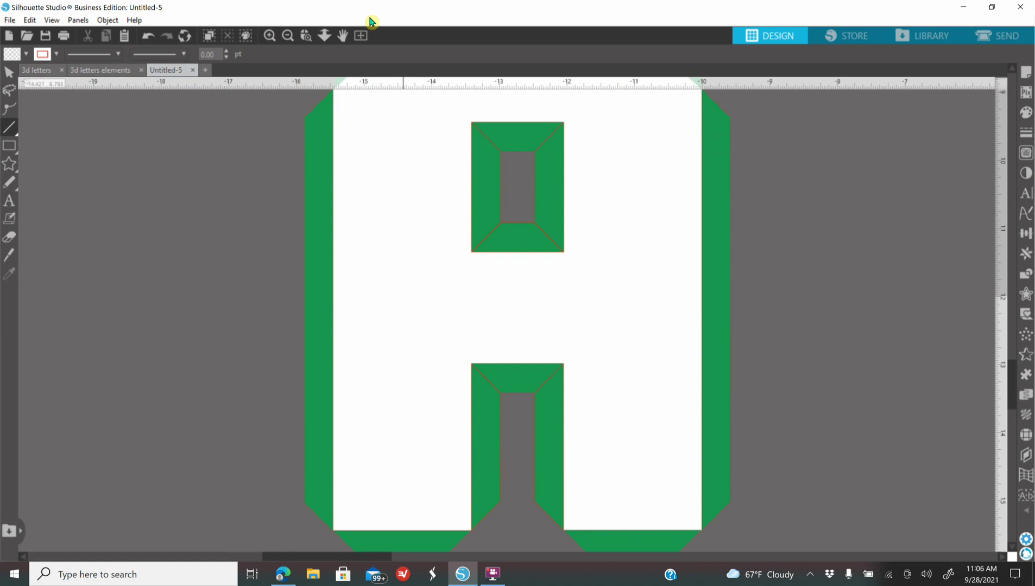
{"action": "scroll", "coordinate": [347, 142], "scroll_direction": "up", "scroll_amount": 1}
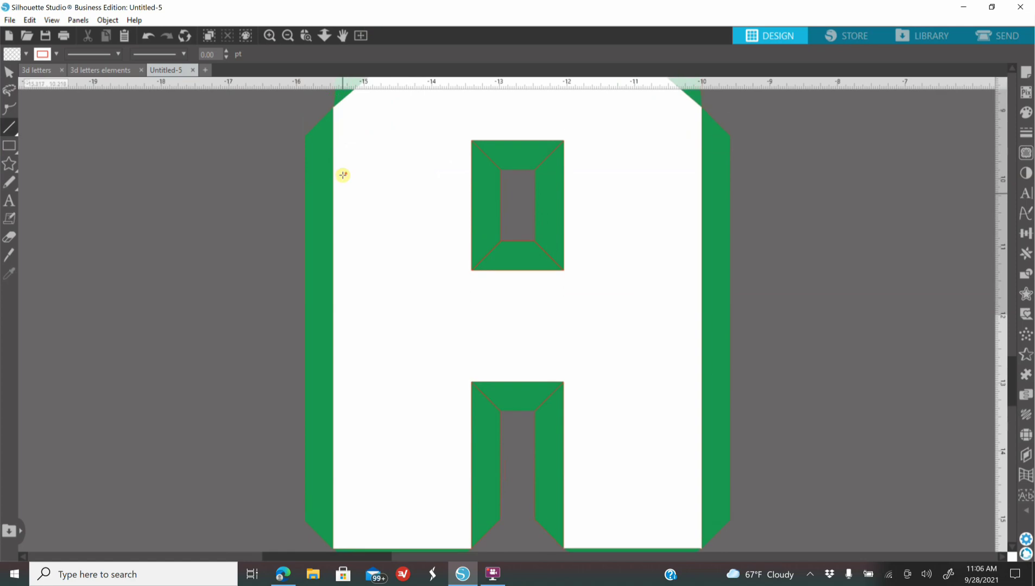
{"action": "left_click", "coordinate": [334, 114]}
{"action": "scroll", "coordinate": [347, 212], "scroll_direction": "down", "scroll_amount": 2}
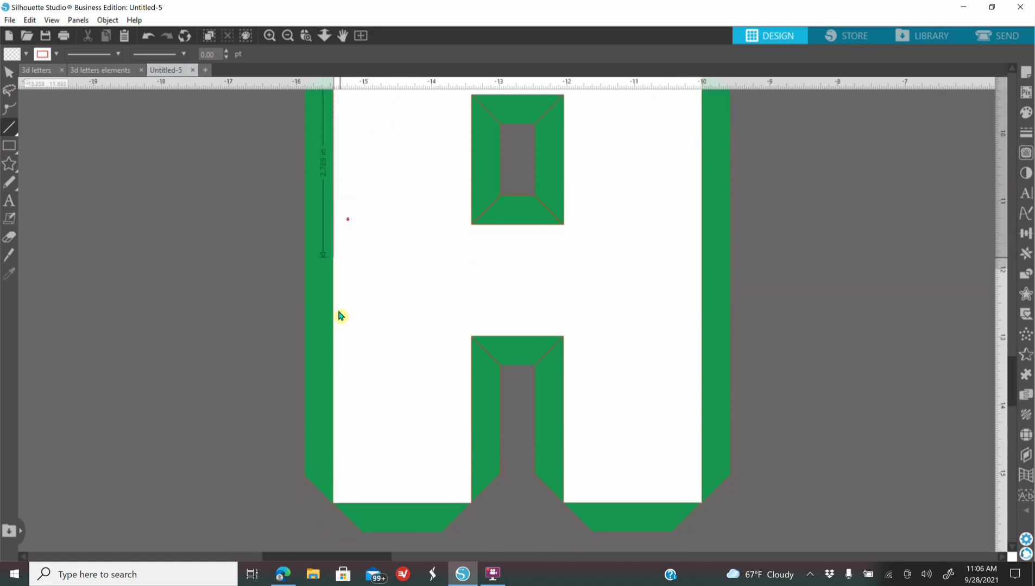
{"action": "scroll", "coordinate": [341, 316], "scroll_direction": "down", "scroll_amount": 2}
{"action": "scroll", "coordinate": [339, 391], "scroll_direction": "down", "scroll_amount": 1}
{"action": "scroll", "coordinate": [339, 394], "scroll_direction": "down", "scroll_amount": 1}
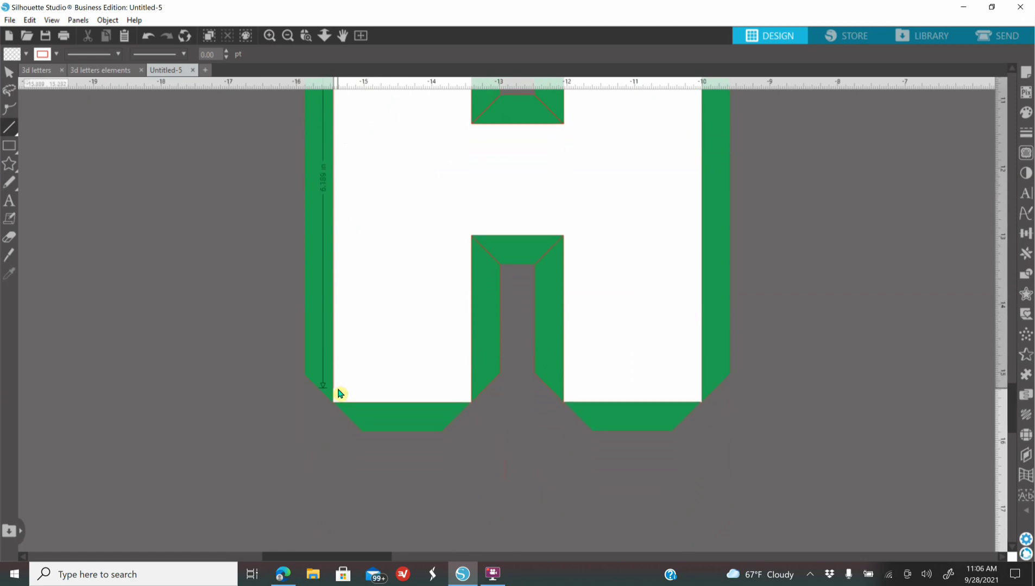
{"action": "left_click", "coordinate": [339, 394]}
Zoom in on the new 6.189 in line and nudge it left to X -15.456 so it sits on the tab seam
{"action": "scroll", "coordinate": [217, 405], "scroll_direction": "up", "scroll_amount": 2}
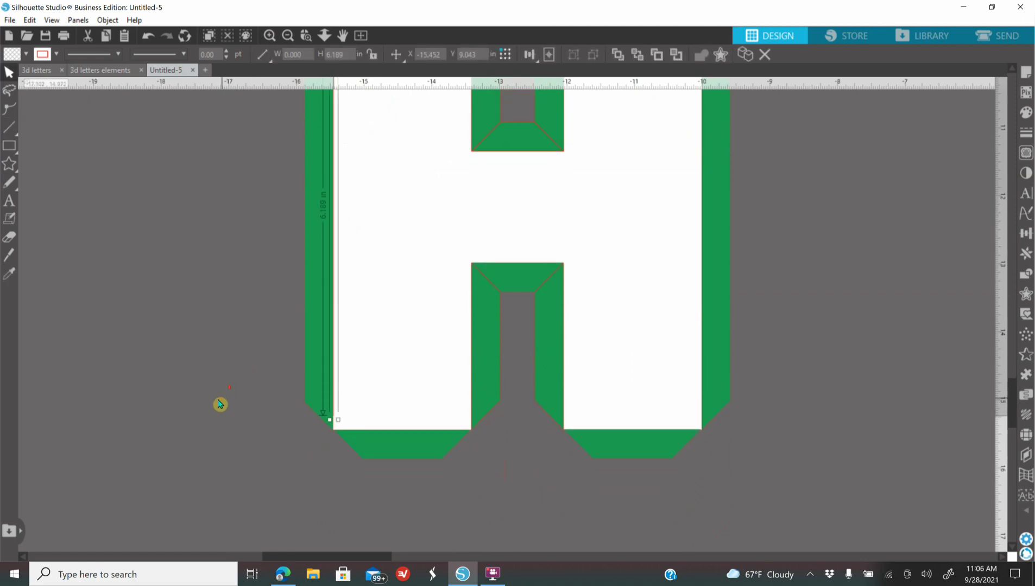
{"action": "scroll", "coordinate": [206, 407], "scroll_direction": "up", "scroll_amount": 1}
{"action": "left_click", "coordinate": [307, 37]}
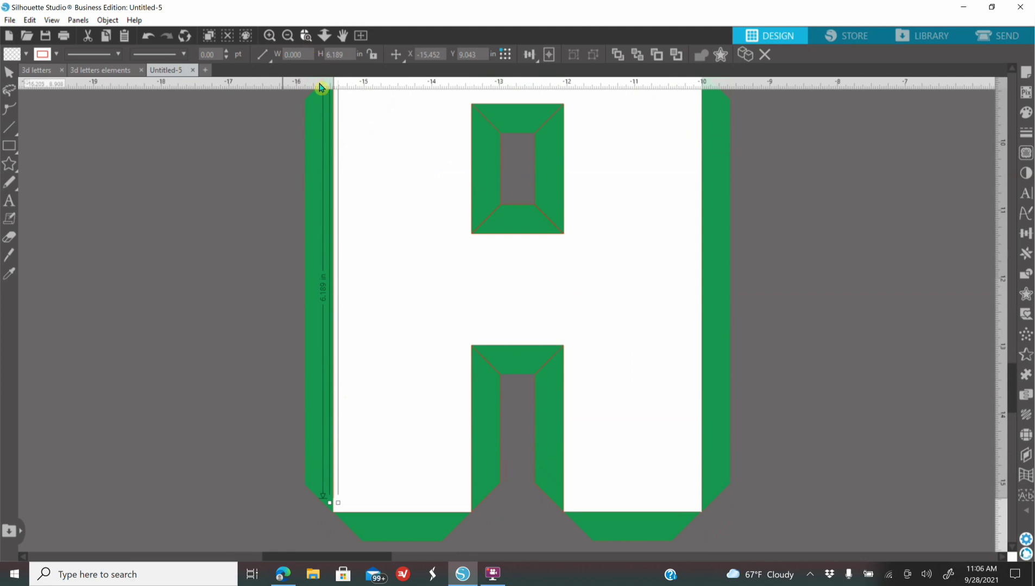
{"action": "left_click", "coordinate": [336, 235]}
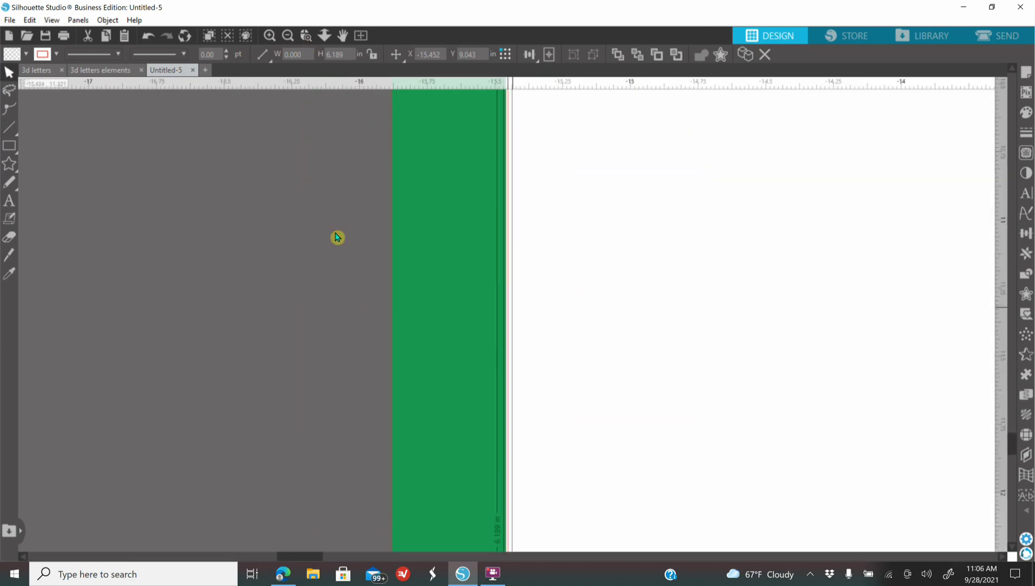
{"action": "left_click", "coordinate": [293, 297]}
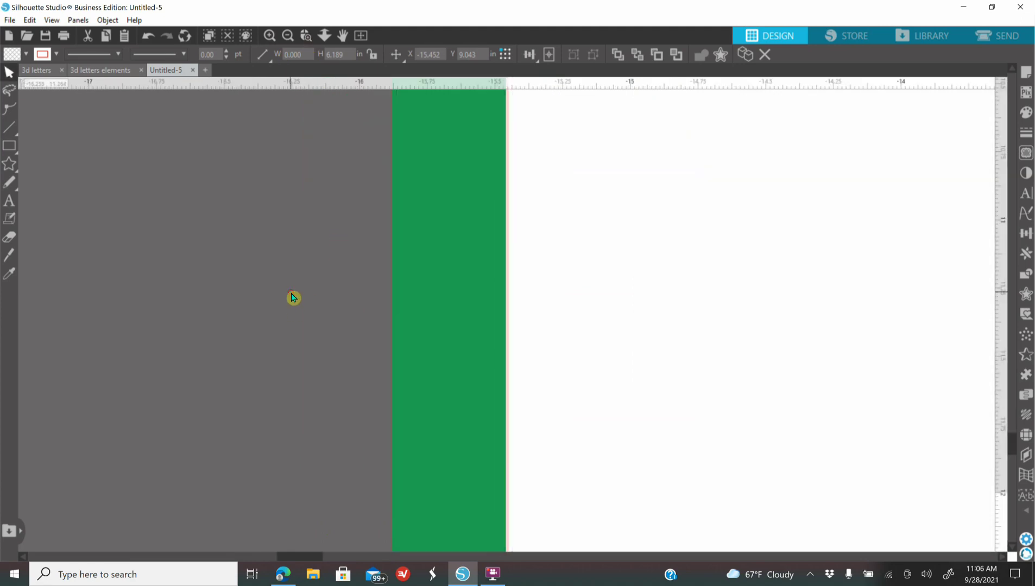
{"action": "left_click", "coordinate": [508, 350]}
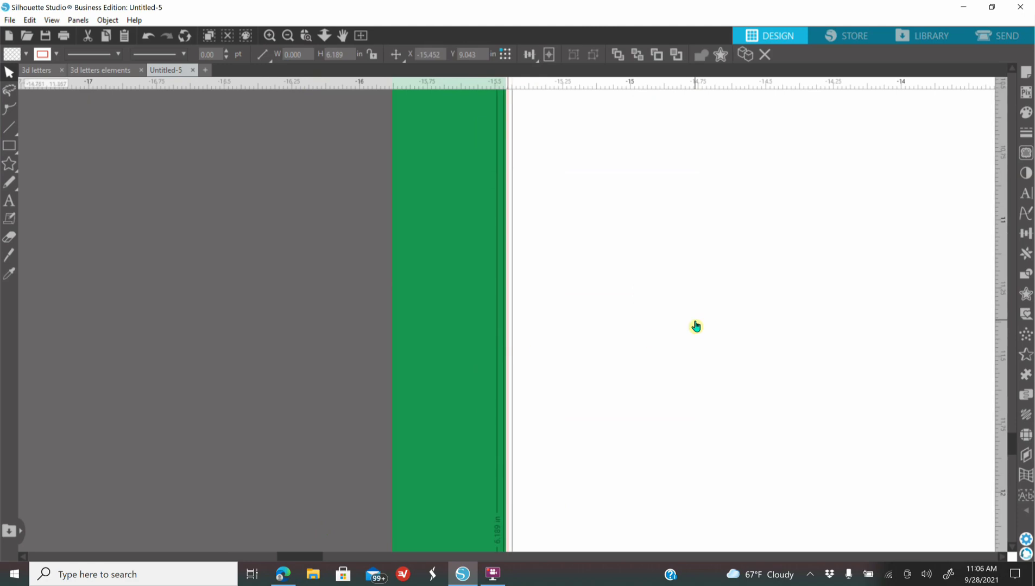
{"action": "key", "text": "Left"}
{"action": "key", "text": "Left"}
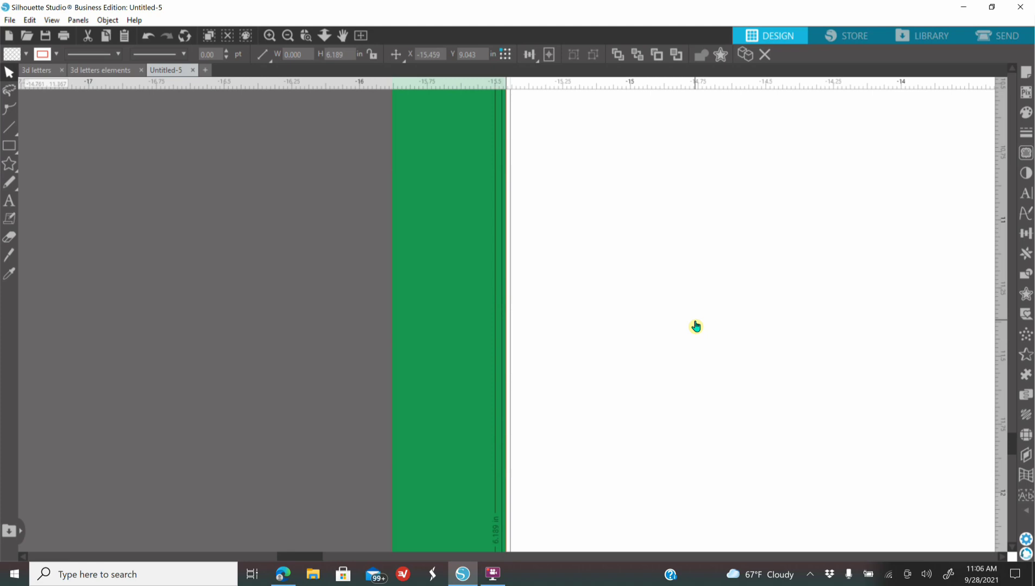
{"action": "key", "text": "Right"}
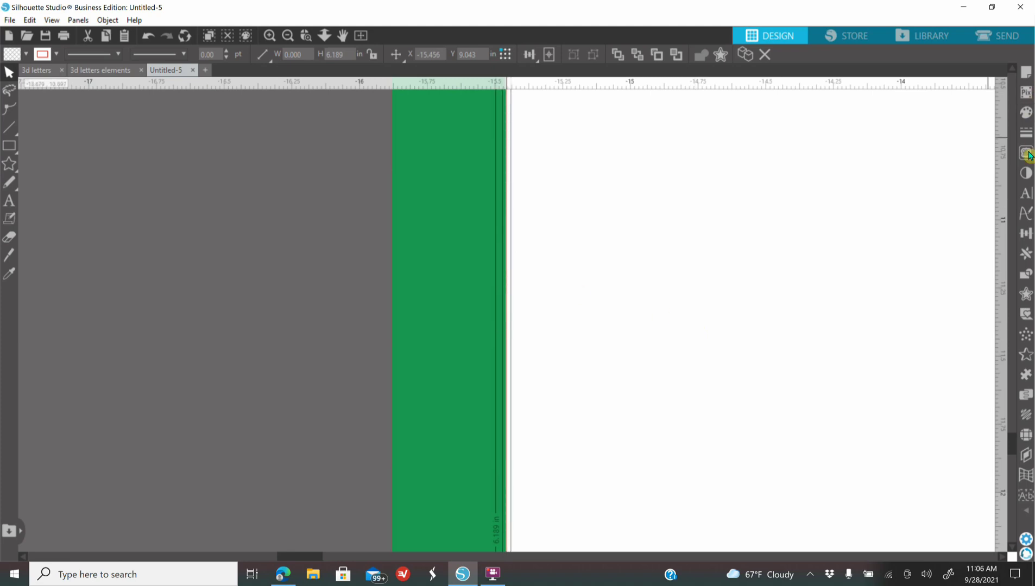
Change the seam line's style to the medium dashed pattern, the third style listed
{"action": "left_click", "coordinate": [1025, 132]}
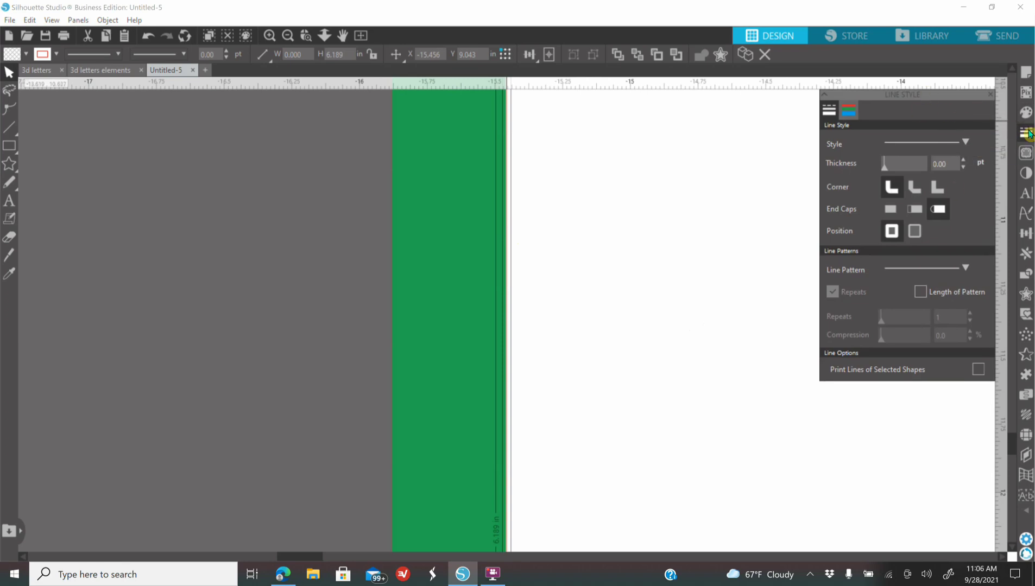
{"action": "left_click", "coordinate": [957, 144]}
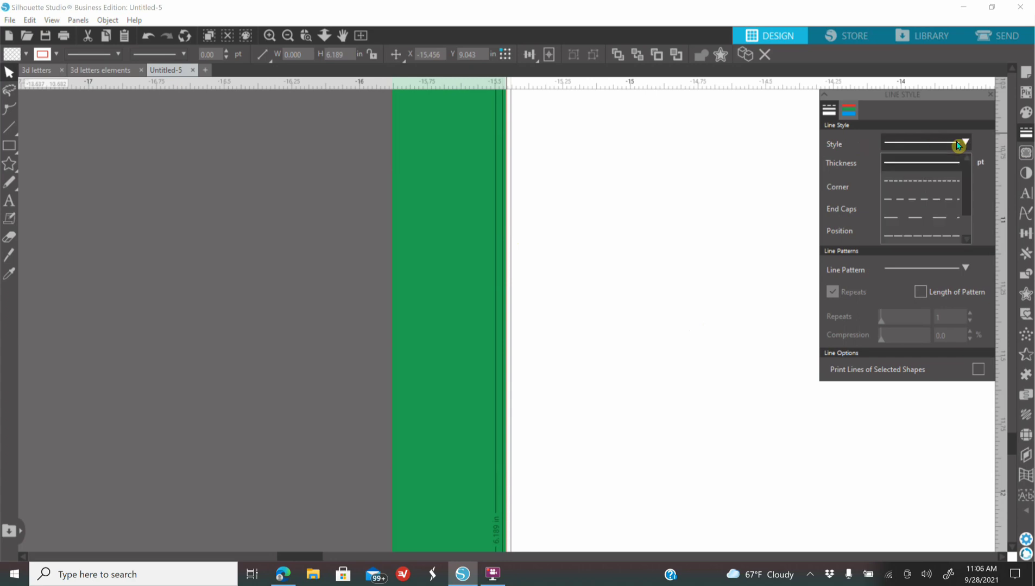
{"action": "left_click", "coordinate": [936, 201]}
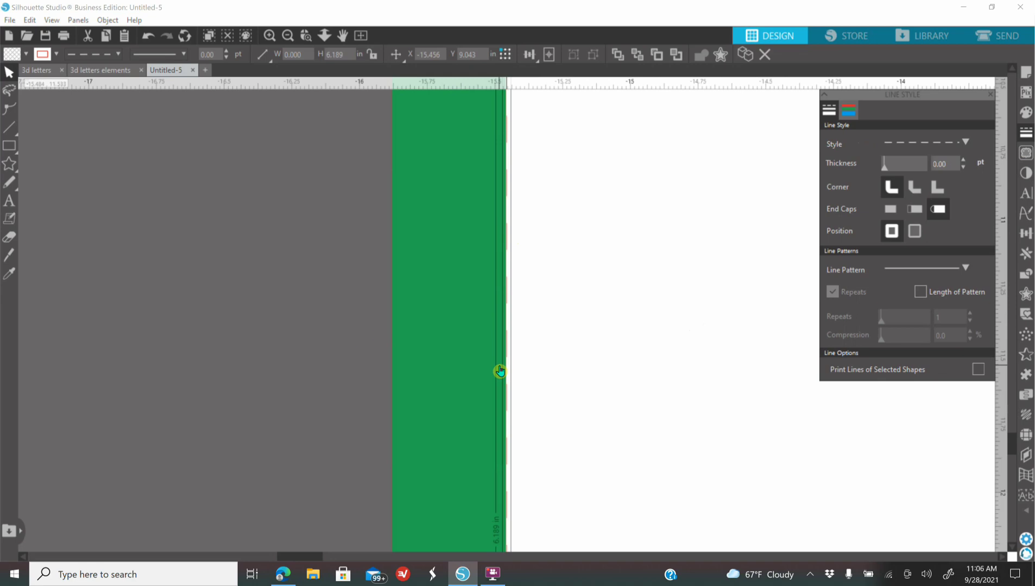
{"action": "left_click", "coordinate": [210, 298]}
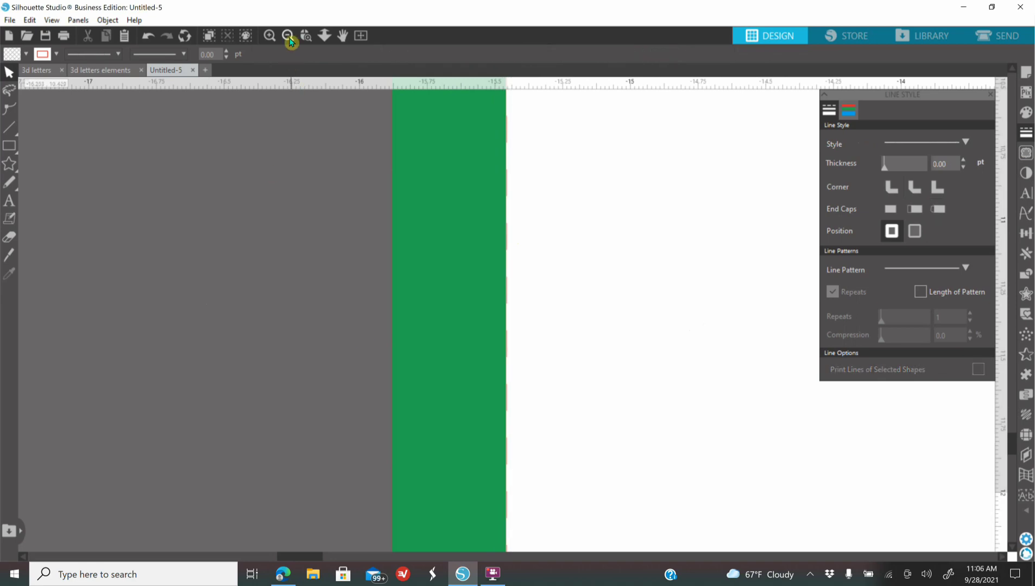
Draw a short horizontal line about 0.166 in long in the empty area beside the A
{"action": "left_click", "coordinate": [288, 37]}
{"action": "left_click", "coordinate": [288, 37]}
{"action": "left_click", "coordinate": [288, 36]}
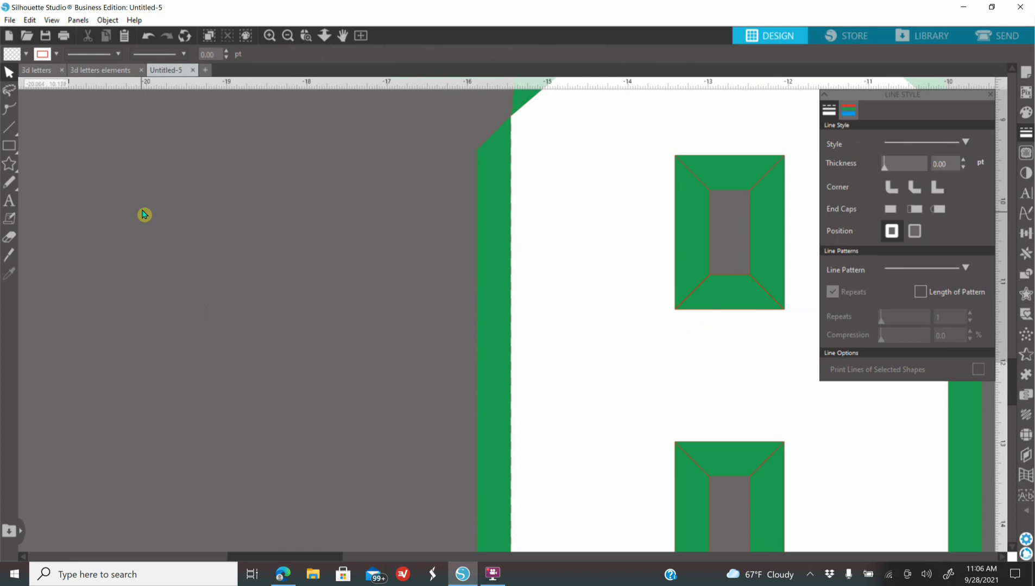
{"action": "mouse_move", "coordinate": [18, 132]}
{"action": "left_click", "coordinate": [10, 129]}
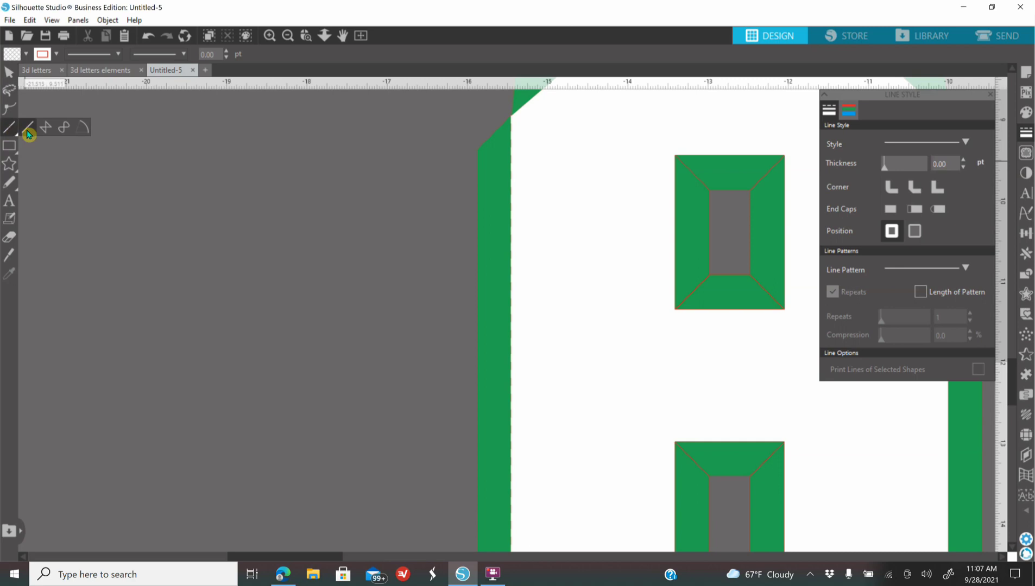
{"action": "left_click", "coordinate": [65, 189]}
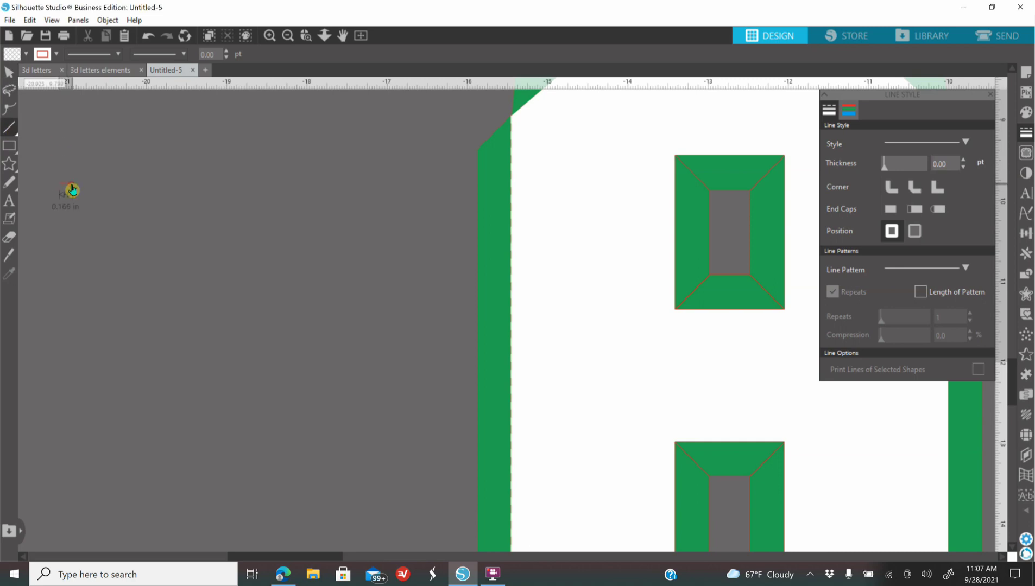
{"action": "left_click", "coordinate": [74, 190]}
Set the short line's fill color and line color to white and zoom in on it
{"action": "left_click", "coordinate": [1026, 112]}
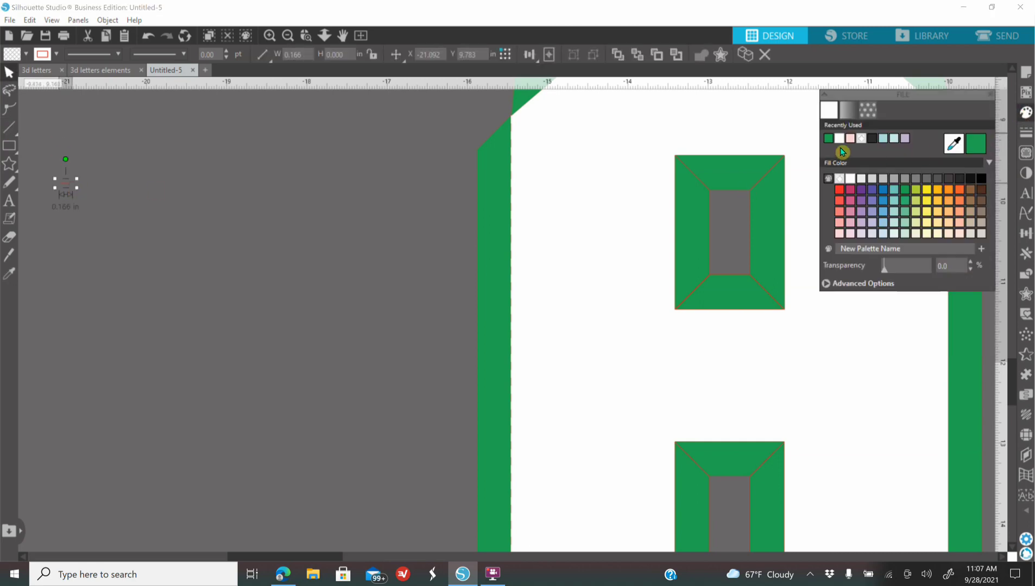
{"action": "left_click", "coordinate": [839, 138]}
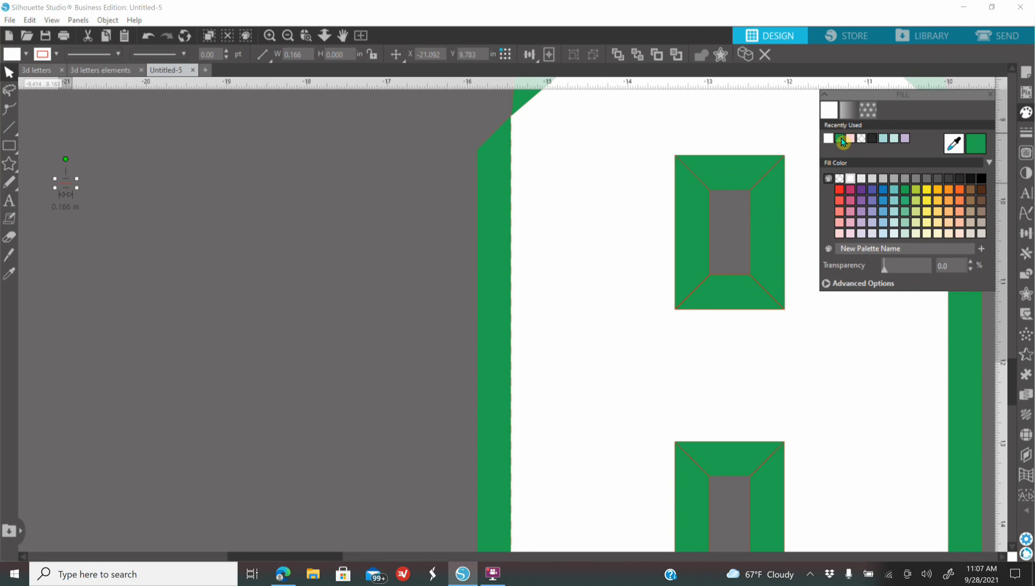
{"action": "left_click", "coordinate": [1026, 133]}
{"action": "left_click", "coordinate": [849, 111]}
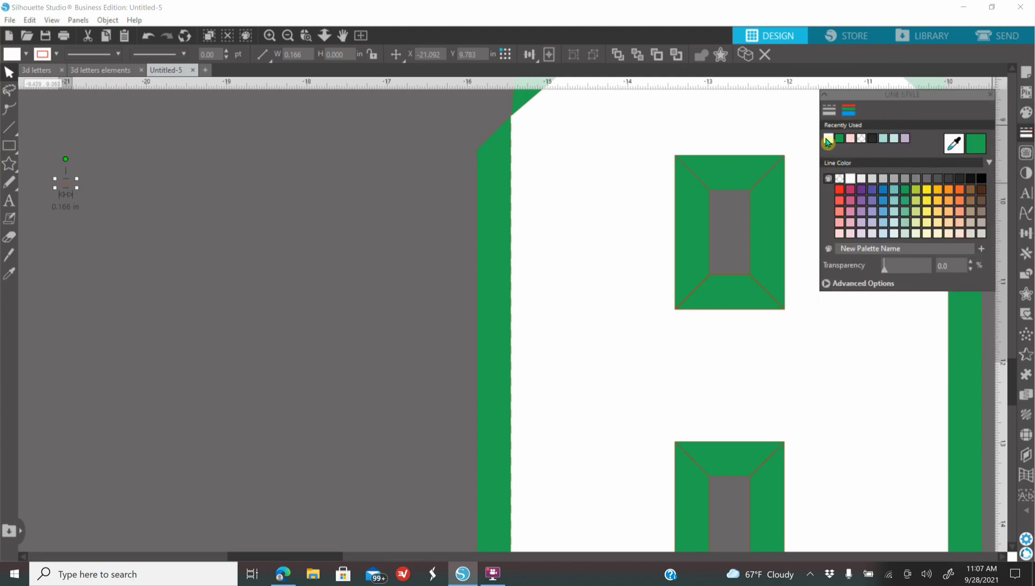
{"action": "left_click", "coordinate": [269, 36]}
{"action": "left_click", "coordinate": [288, 36]}
{"action": "left_click", "coordinate": [306, 35]}
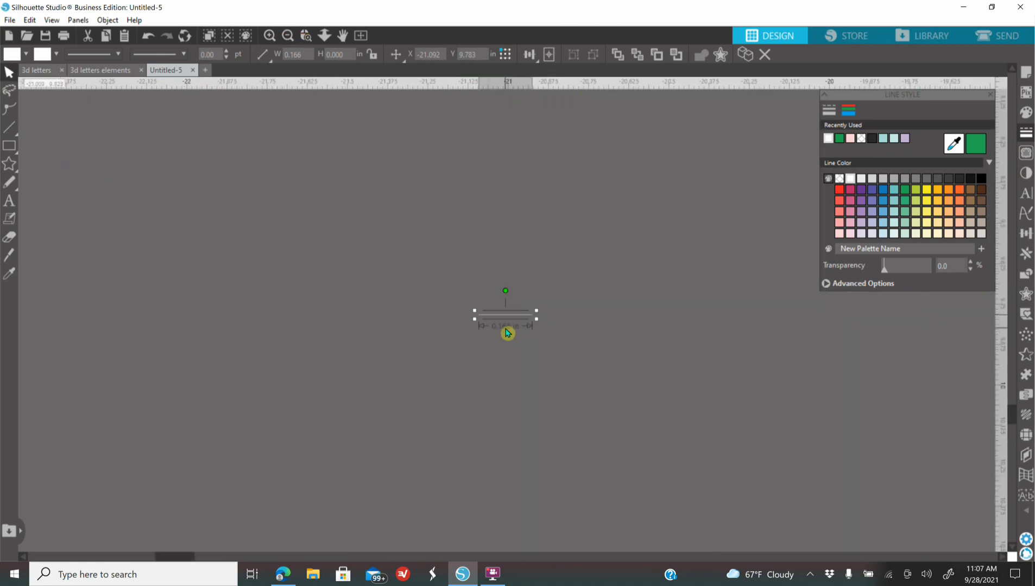
Duplicate the short white line to its right and adjust the copy's position to X -20.908
{"action": "left_click", "coordinate": [1029, 260]}
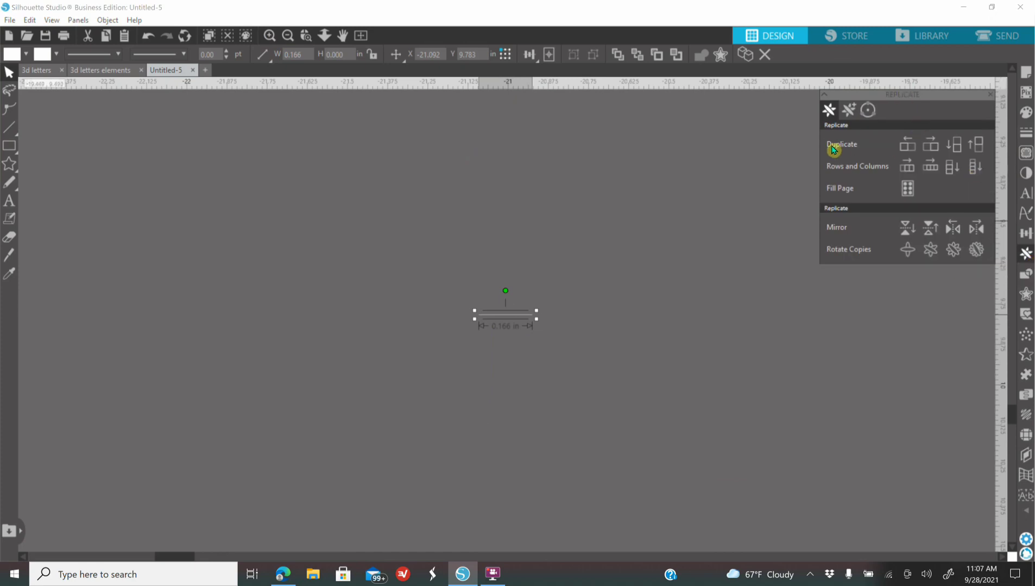
{"action": "left_click", "coordinate": [930, 154]}
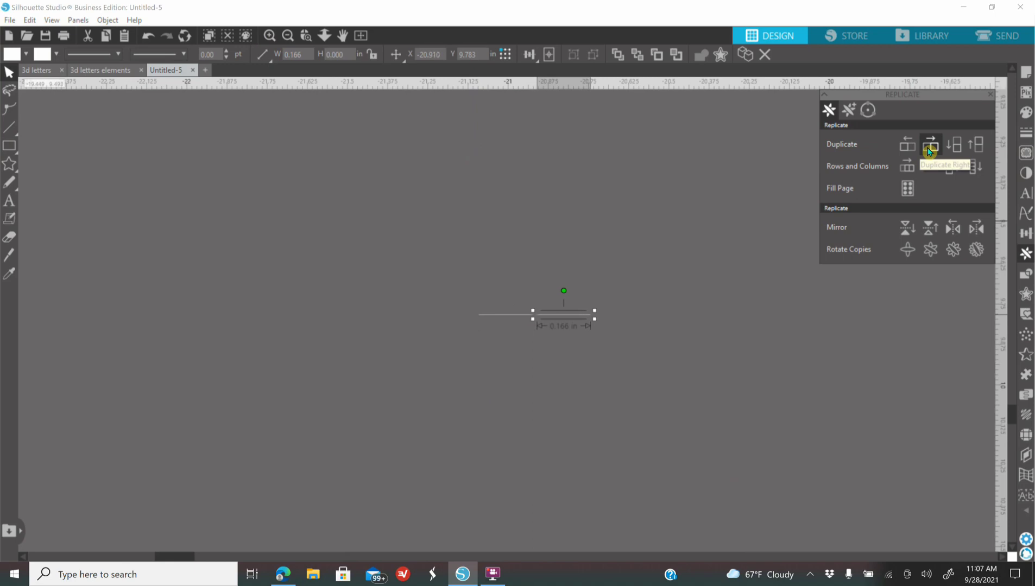
{"action": "left_click", "coordinate": [679, 316]}
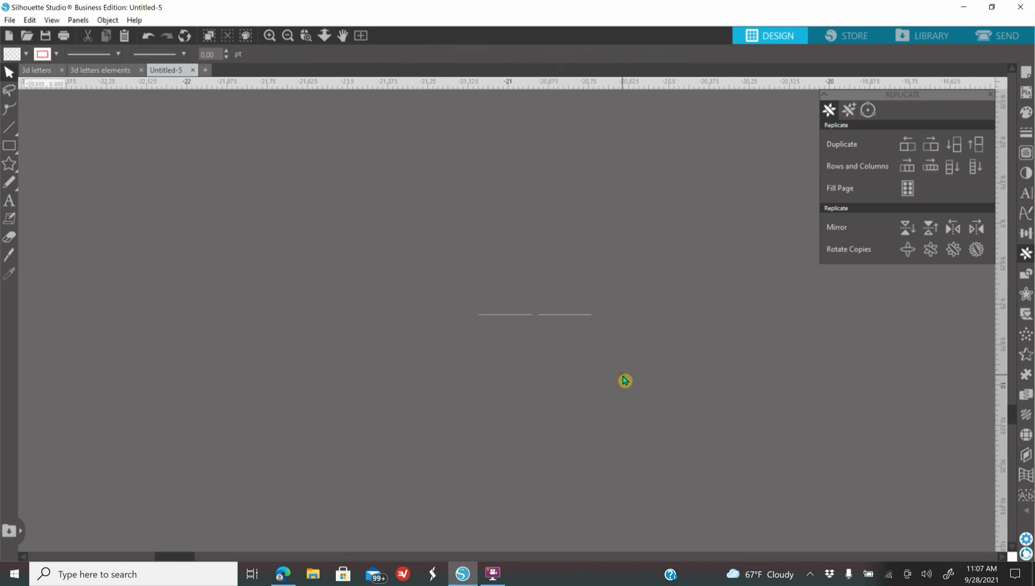
{"action": "left_click", "coordinate": [583, 321]}
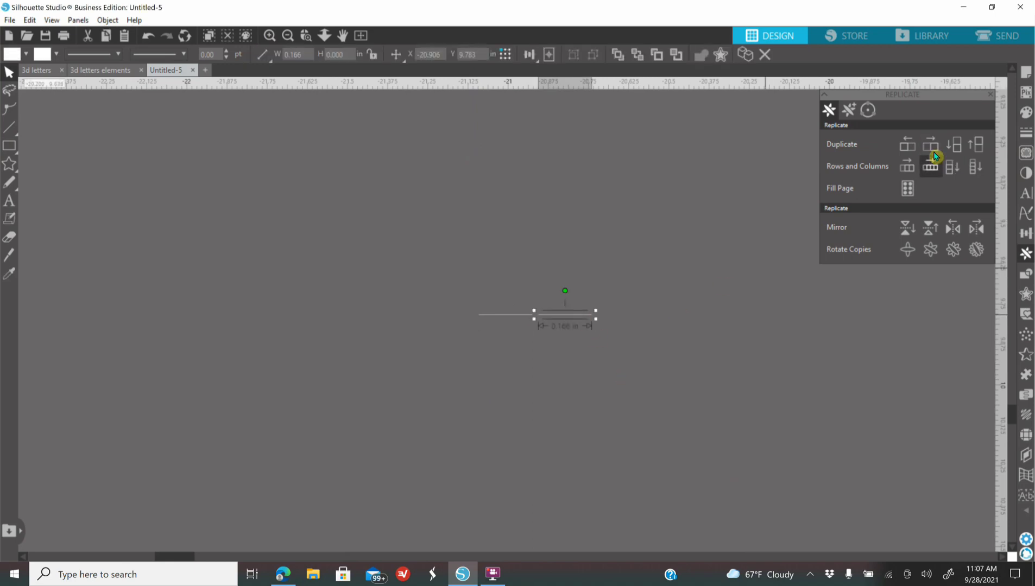
Duplicate the short white line once more to the right and group all three line segments
{"action": "left_click", "coordinate": [931, 147]}
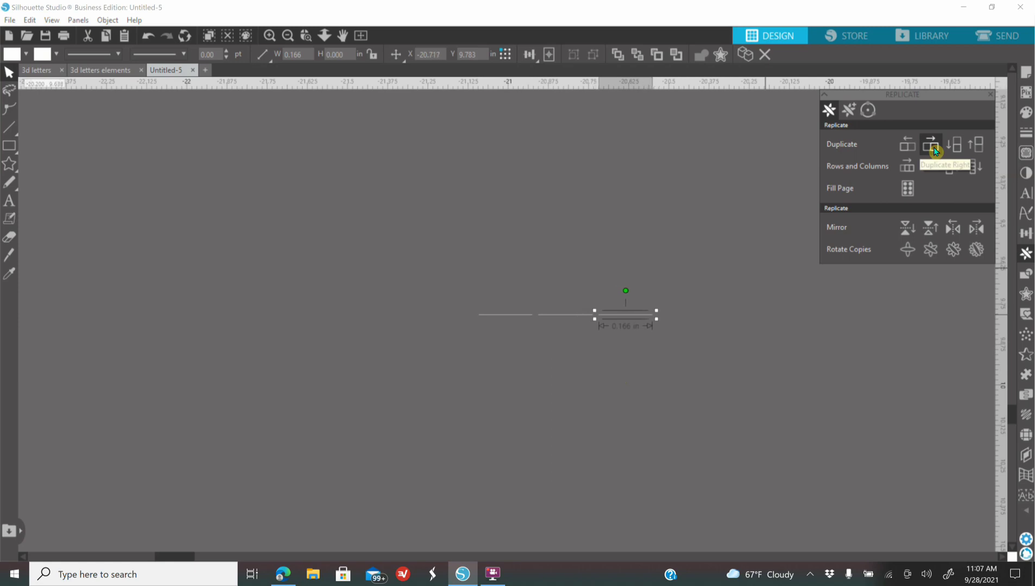
{"action": "left_click", "coordinate": [649, 399]}
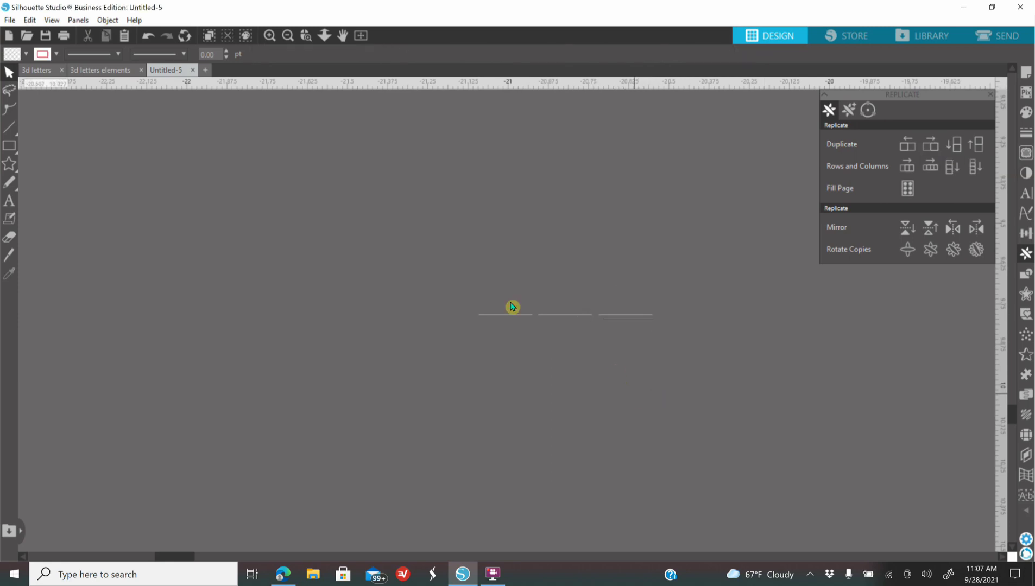
{"action": "left_click_drag", "start_coordinate": [427, 302], "coordinate": [653, 348]}
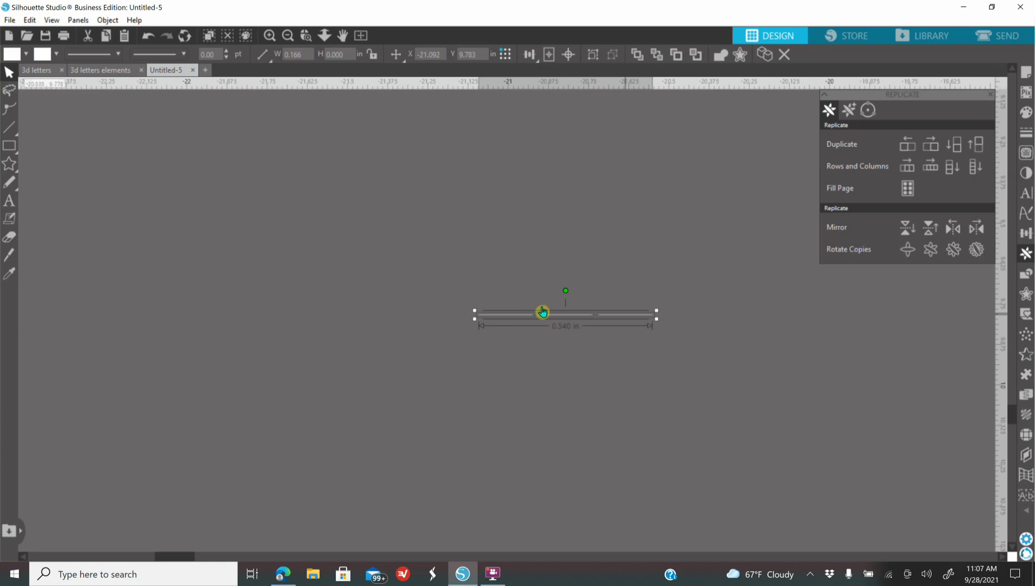
{"action": "left_click", "coordinate": [432, 295]}
{"action": "left_click_drag", "start_coordinate": [424, 282], "coordinate": [697, 357]}
{"action": "right_click", "coordinate": [630, 310]}
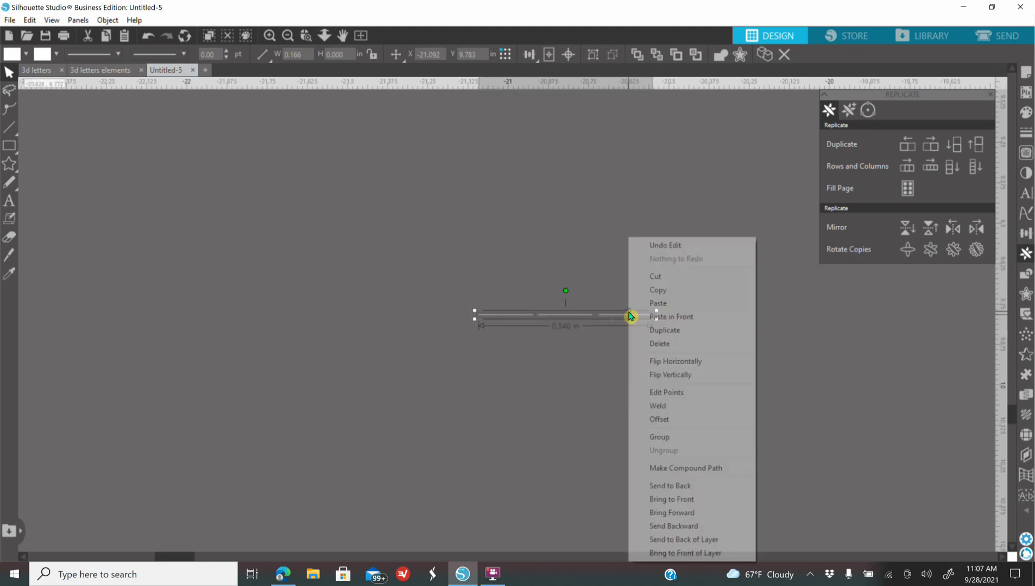
{"action": "left_click", "coordinate": [678, 441]}
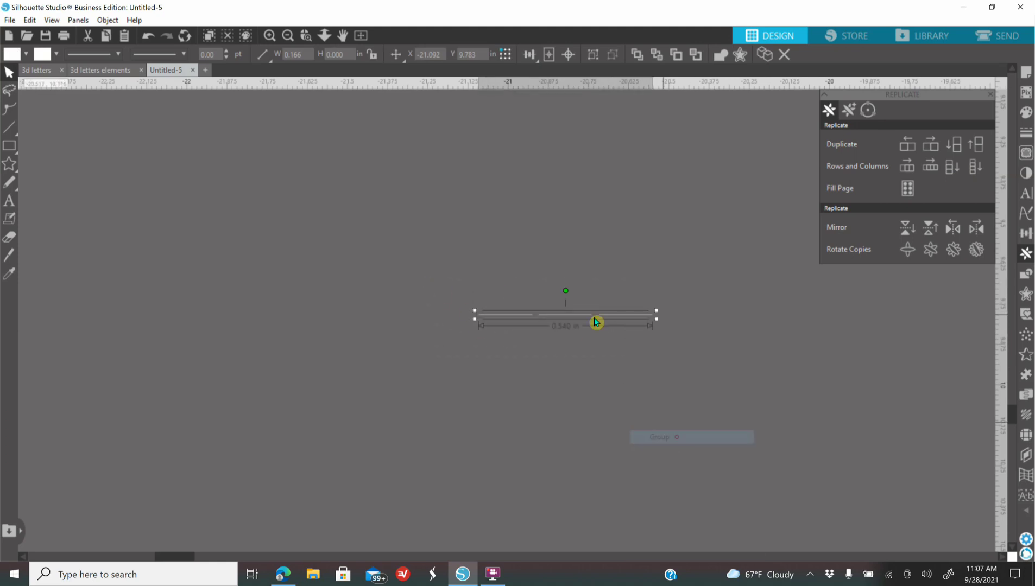
Delete the grouped white dashed line in the empty area beside the A
{"action": "left_click", "coordinate": [290, 38]}
{"action": "left_click", "coordinate": [290, 40]}
{"action": "left_click", "coordinate": [288, 40]}
{"action": "left_click", "coordinate": [287, 41]}
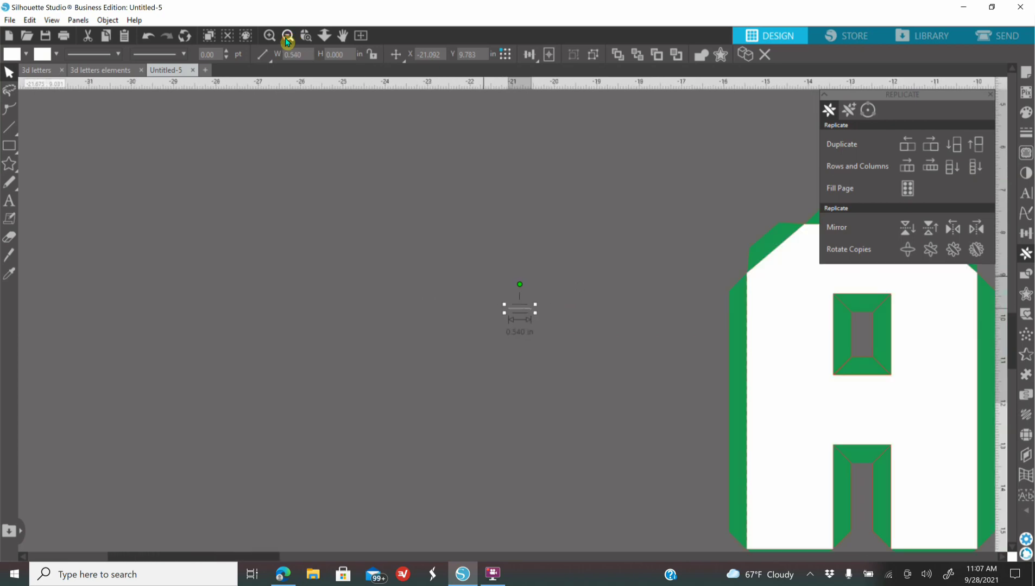
{"action": "left_click", "coordinate": [765, 302]}
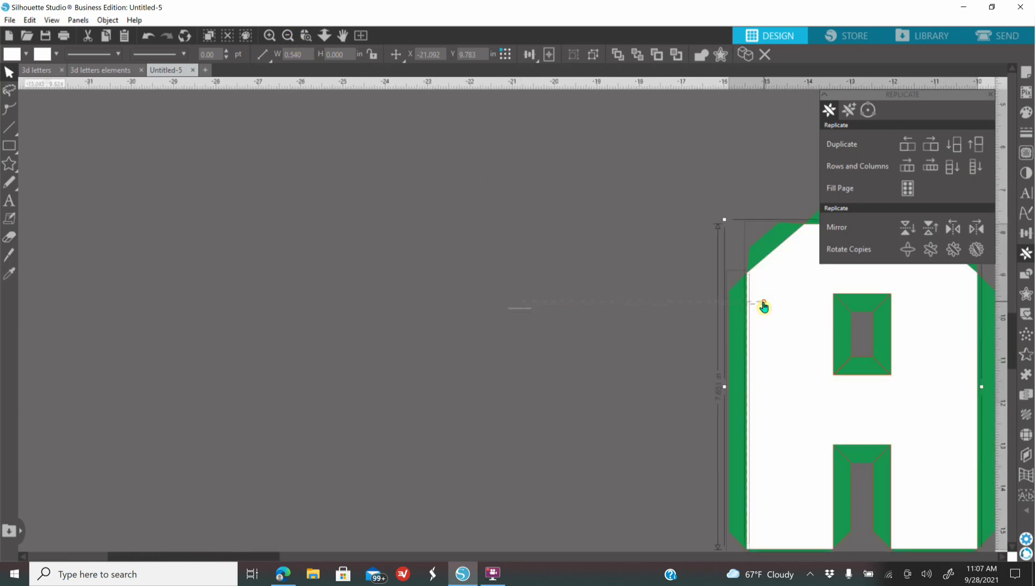
{"action": "left_click", "coordinate": [562, 355]}
{"action": "left_click_drag", "start_coordinate": [515, 309], "coordinate": [563, 301]}
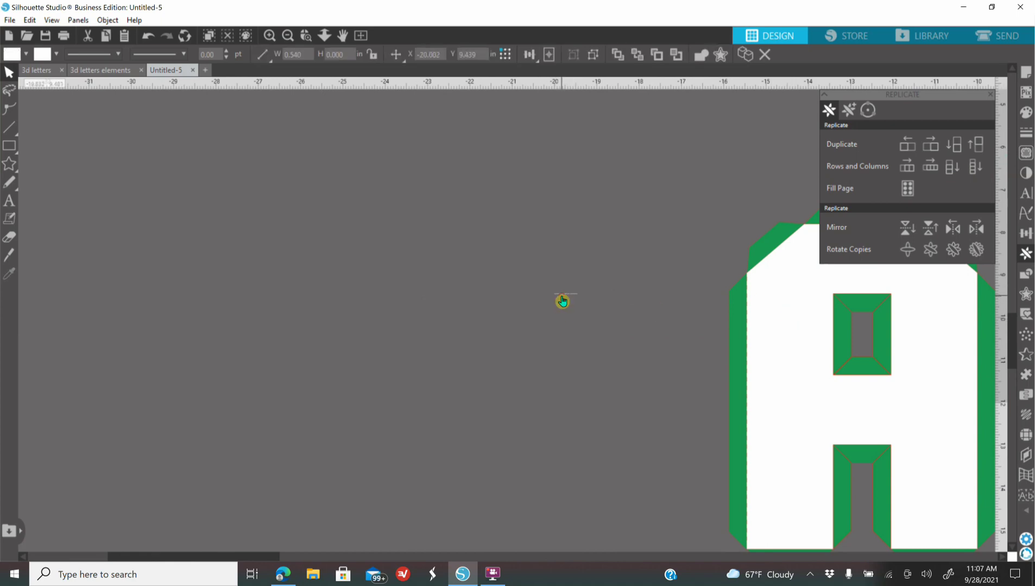
{"action": "left_click", "coordinate": [570, 293]}
{"action": "key", "text": "Delete"}
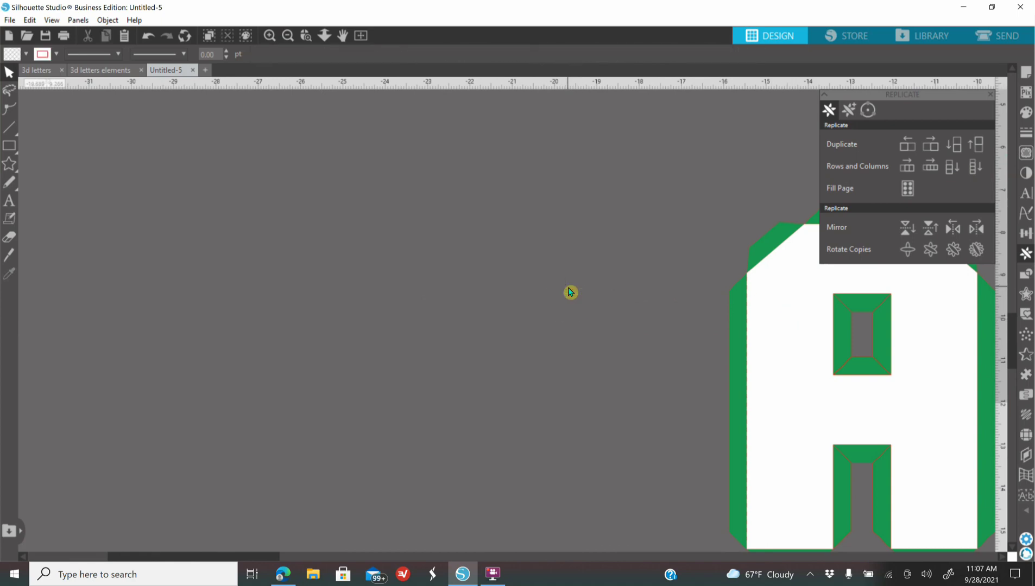
Examine the dashed seam line along the A's left side tab up close
{"action": "left_click_drag", "start_coordinate": [270, 560], "coordinate": [389, 543]}
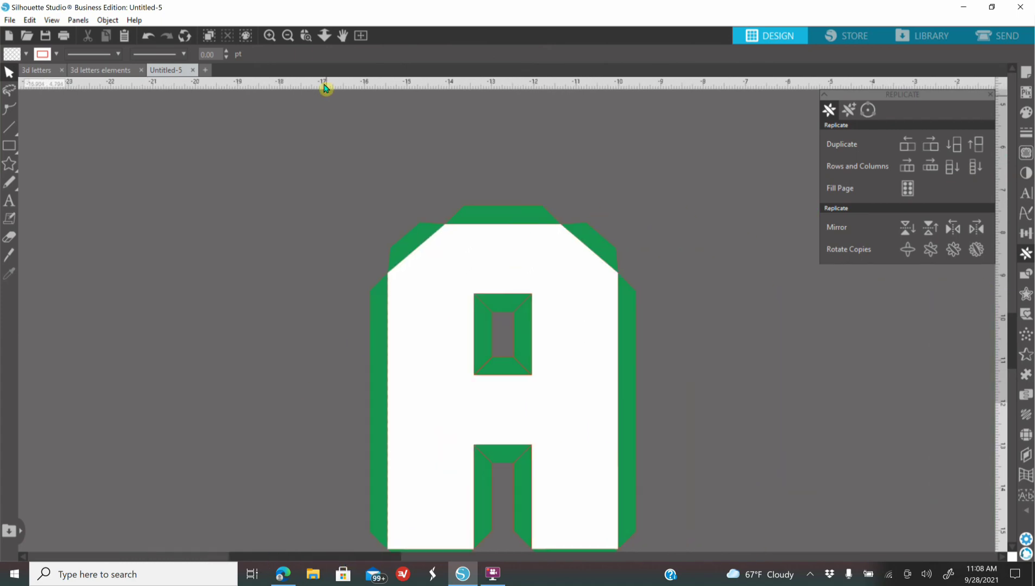
{"action": "left_click", "coordinate": [288, 35]}
{"action": "left_click", "coordinate": [269, 35]}
{"action": "left_click", "coordinate": [272, 35]}
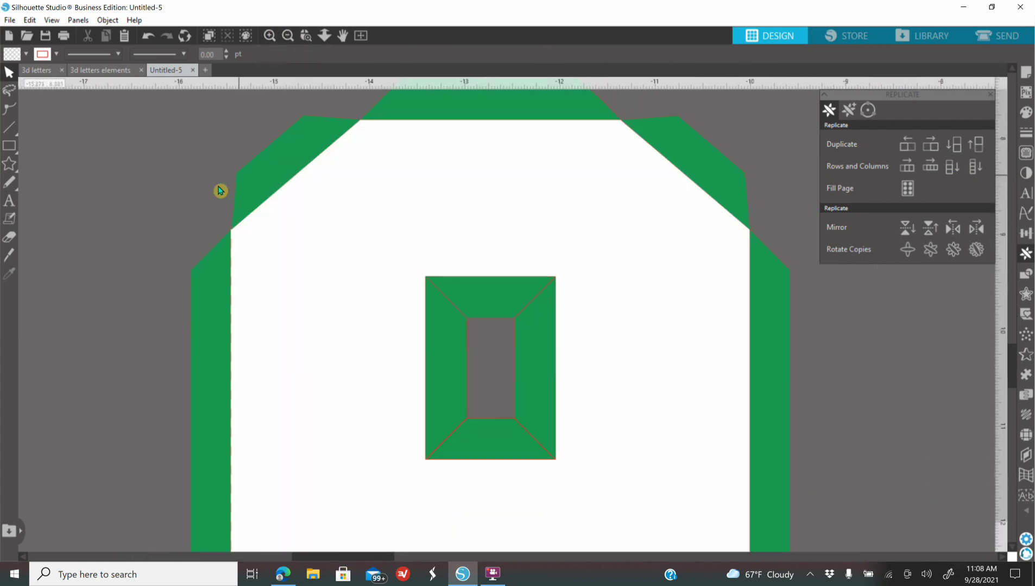
{"action": "scroll", "coordinate": [217, 180], "scroll_direction": "down", "scroll_amount": 5}
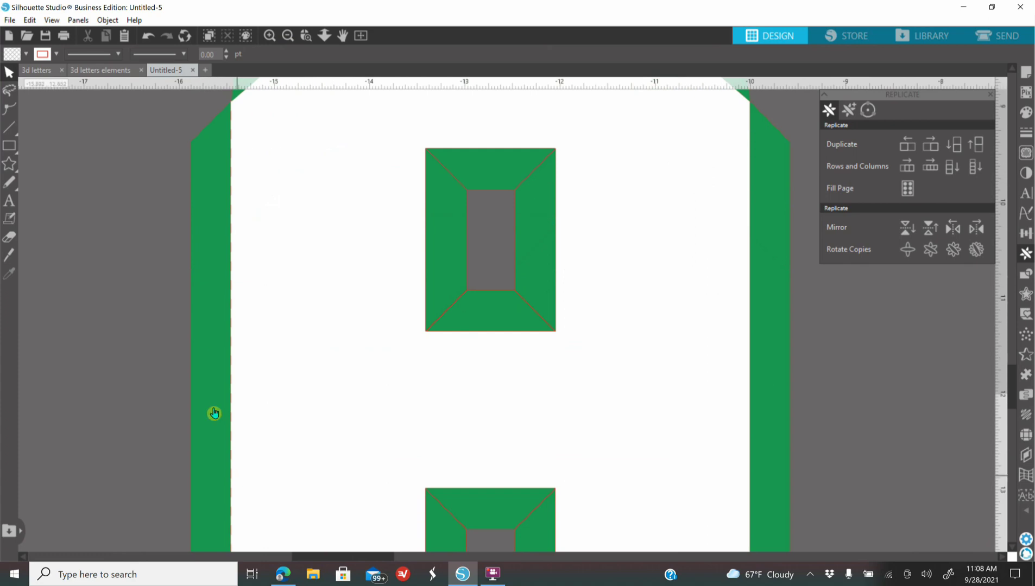
Try to weld the long left side tab to the white letter after nudging the tab slightly outward
{"action": "left_click", "coordinate": [207, 308]}
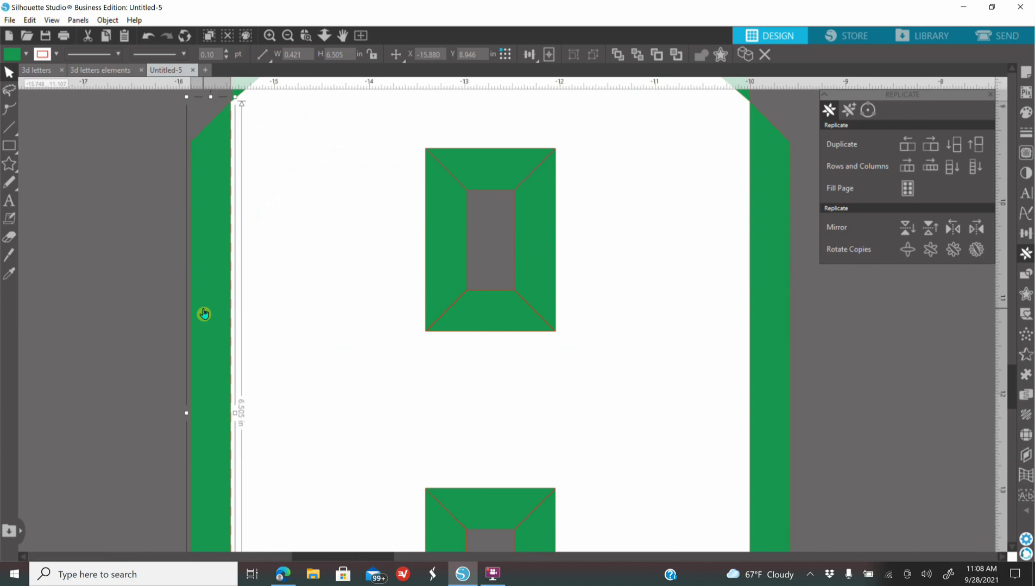
{"action": "key", "text": "Left"}
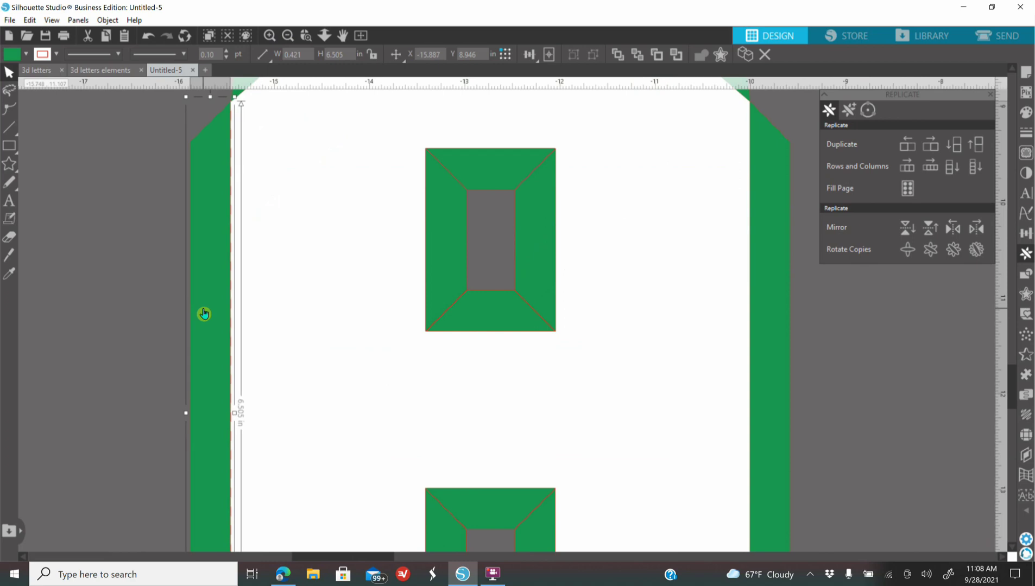
{"action": "left_click", "coordinate": [341, 253]}
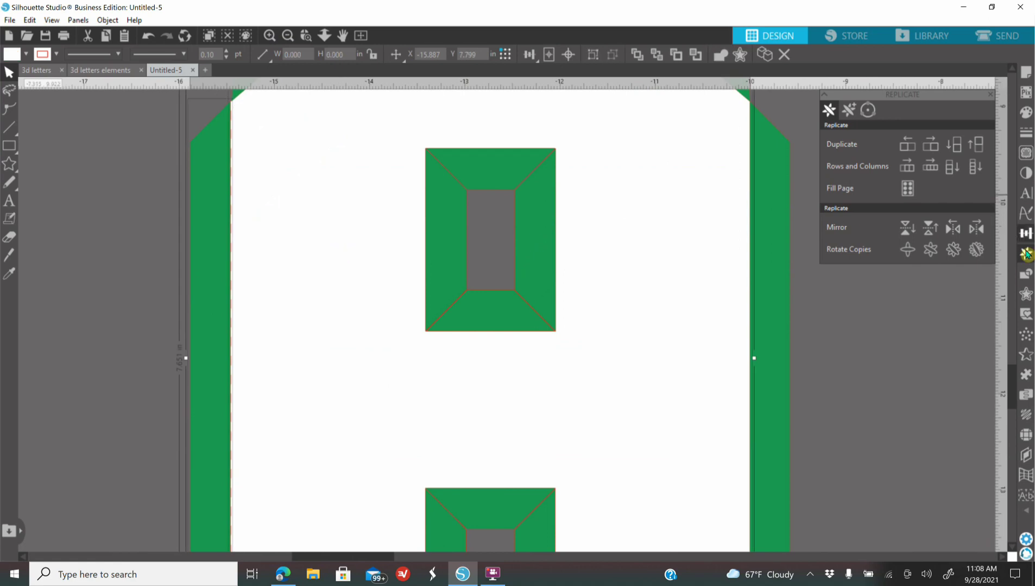
{"action": "left_click", "coordinate": [1026, 276]}
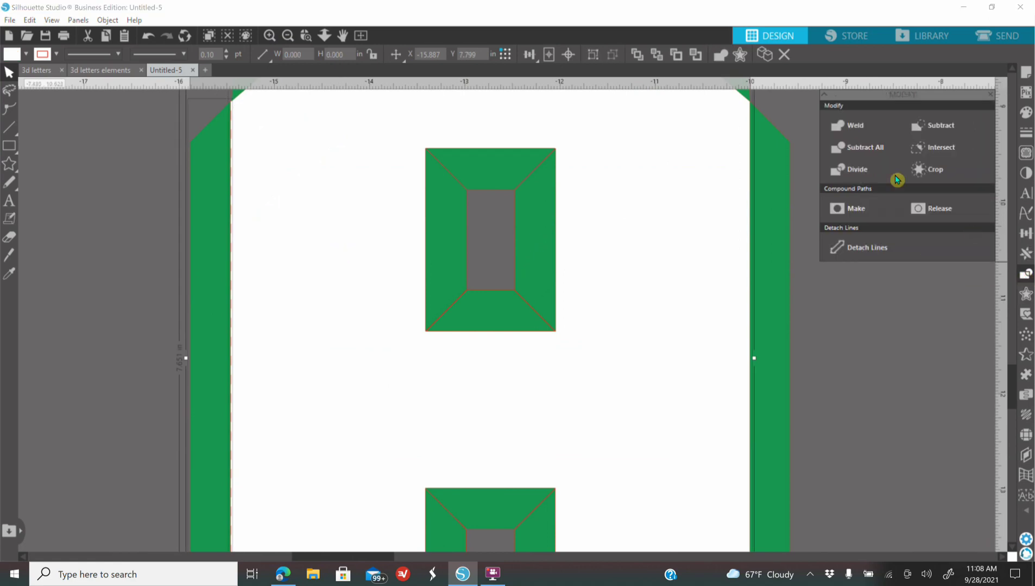
{"action": "left_click", "coordinate": [856, 132]}
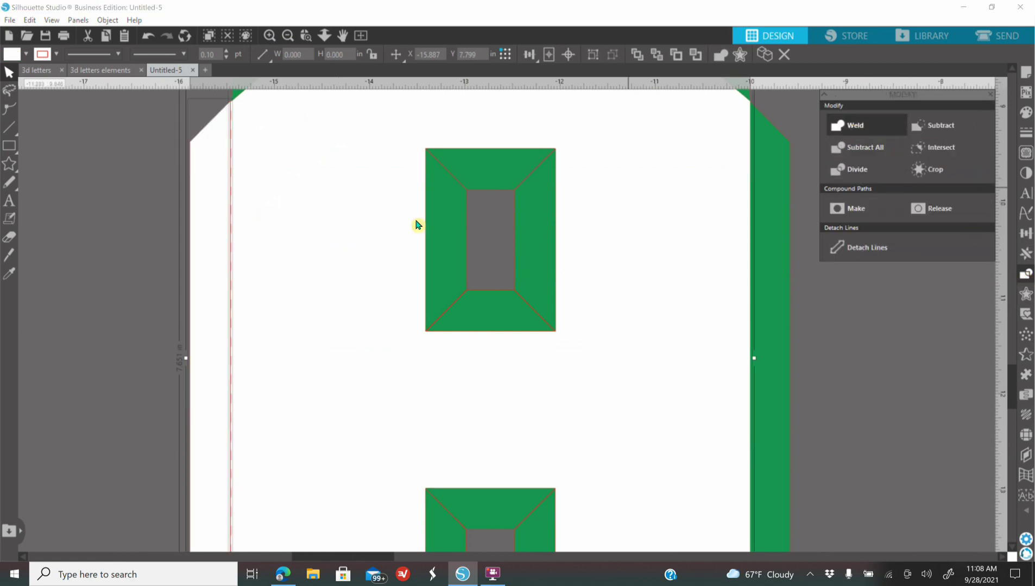
{"action": "left_click", "coordinate": [118, 300]}
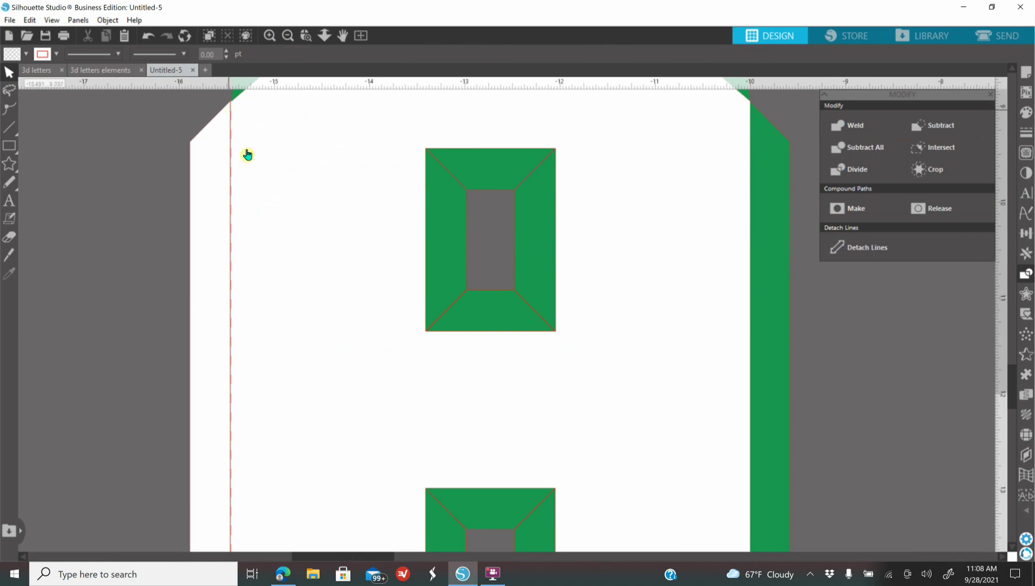
{"action": "left_click_drag", "start_coordinate": [203, 360], "coordinate": [148, 364]}
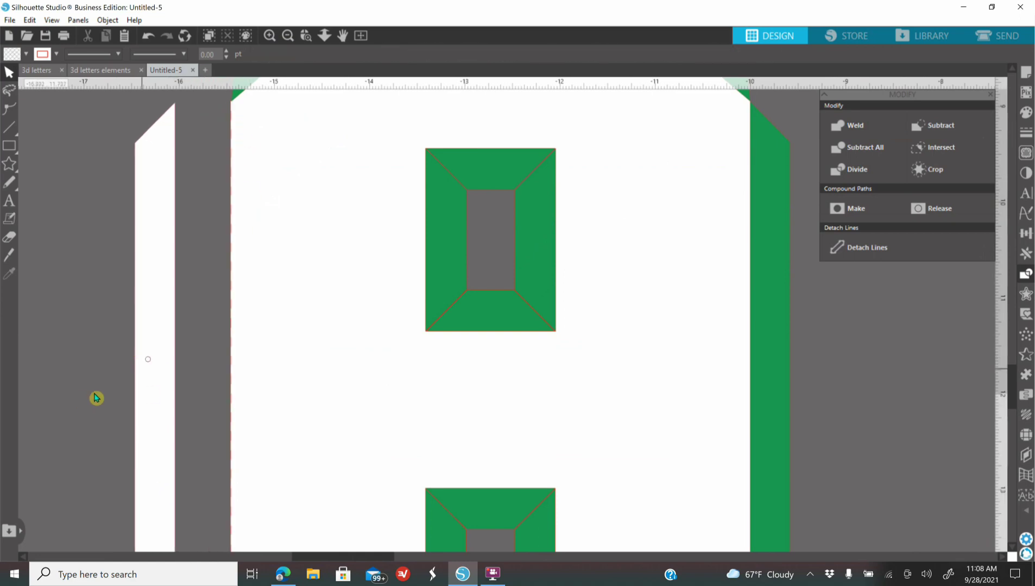
Undo the move, weld and nudge of the left side tab
{"action": "left_click", "coordinate": [147, 37]}
{"action": "left_click", "coordinate": [147, 37]}
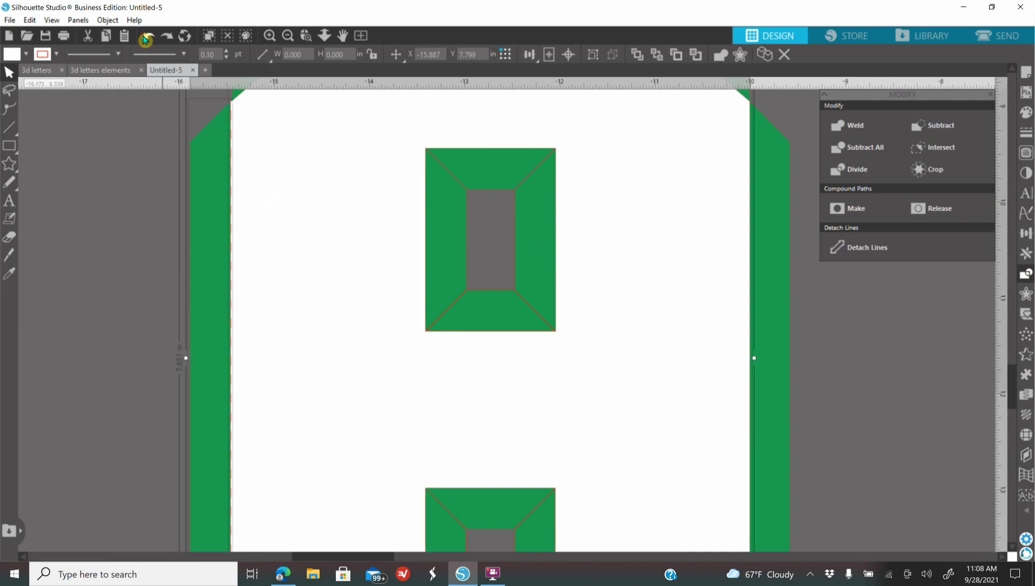
{"action": "left_click", "coordinate": [147, 40]}
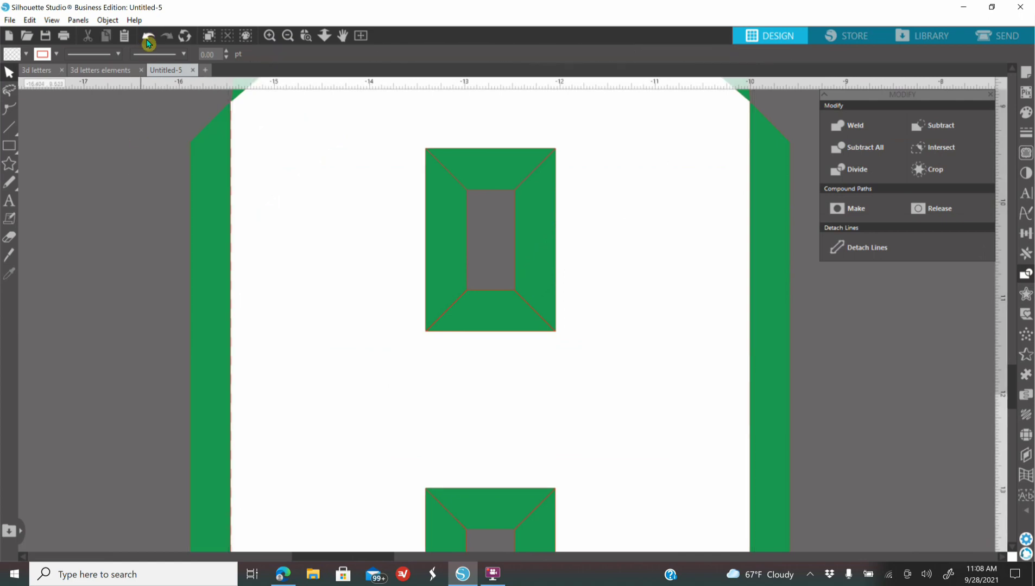
{"action": "left_click", "coordinate": [148, 39]}
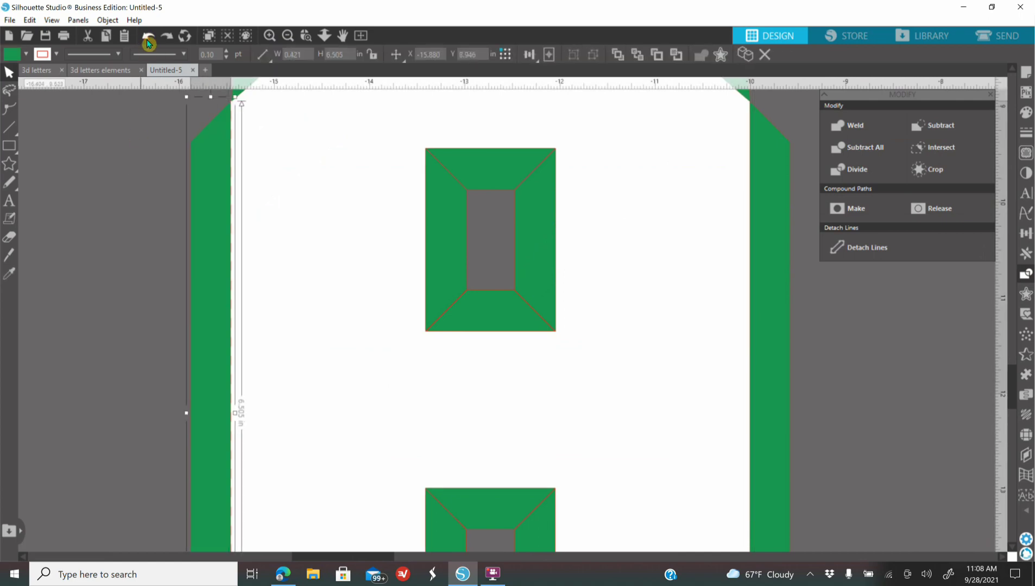
{"action": "left_click", "coordinate": [158, 261]}
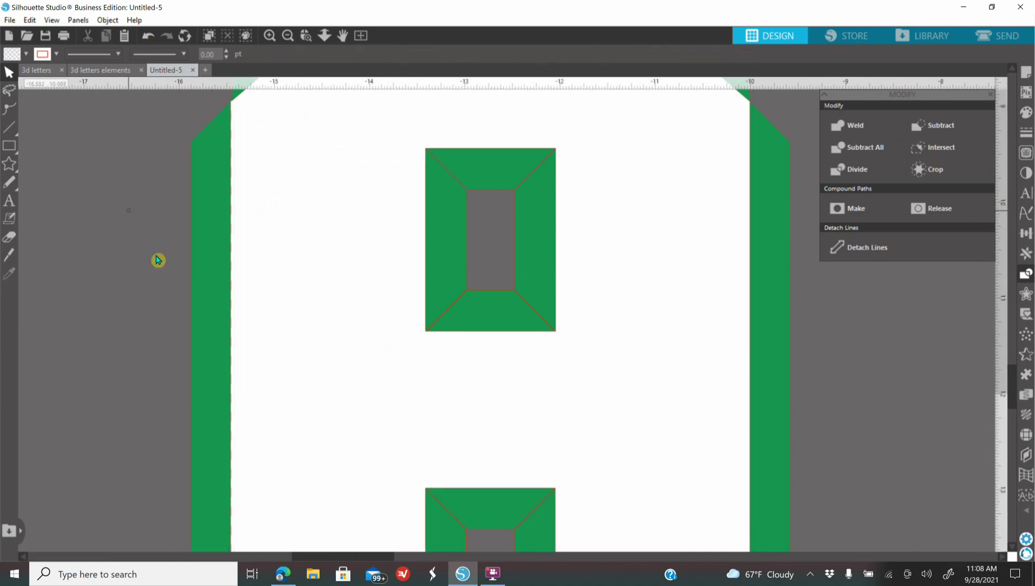
Weld the long left side tab to the white letter without moving it
{"action": "left_click", "coordinate": [206, 257]}
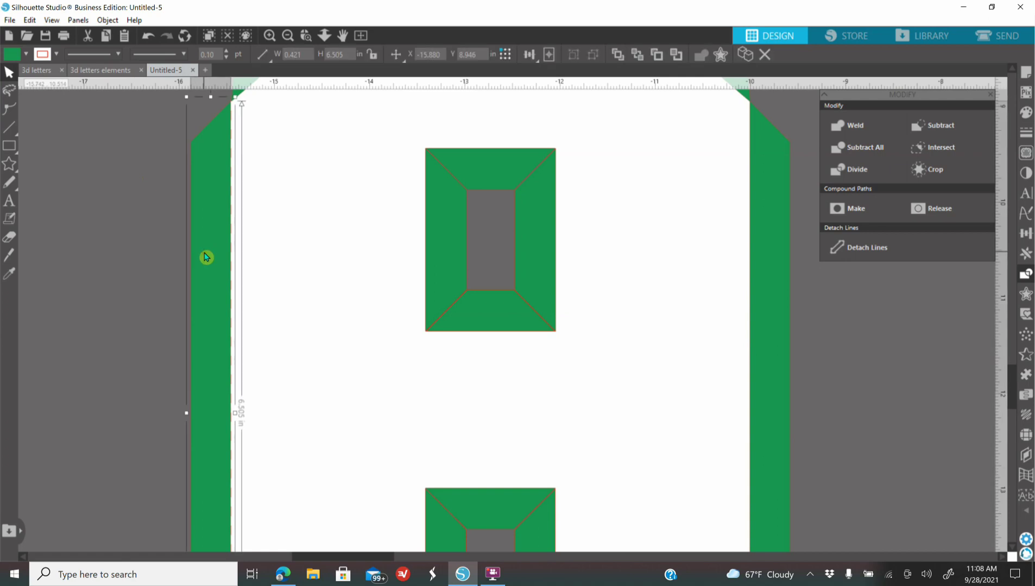
{"action": "left_click", "coordinate": [298, 242]}
{"action": "right_click", "coordinate": [298, 240]}
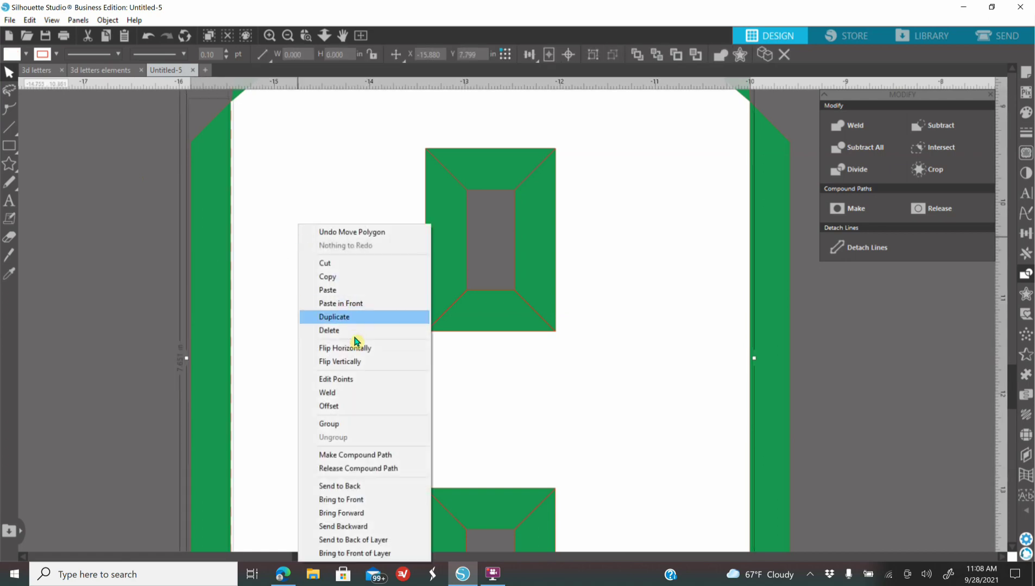
{"action": "left_click", "coordinate": [350, 397]}
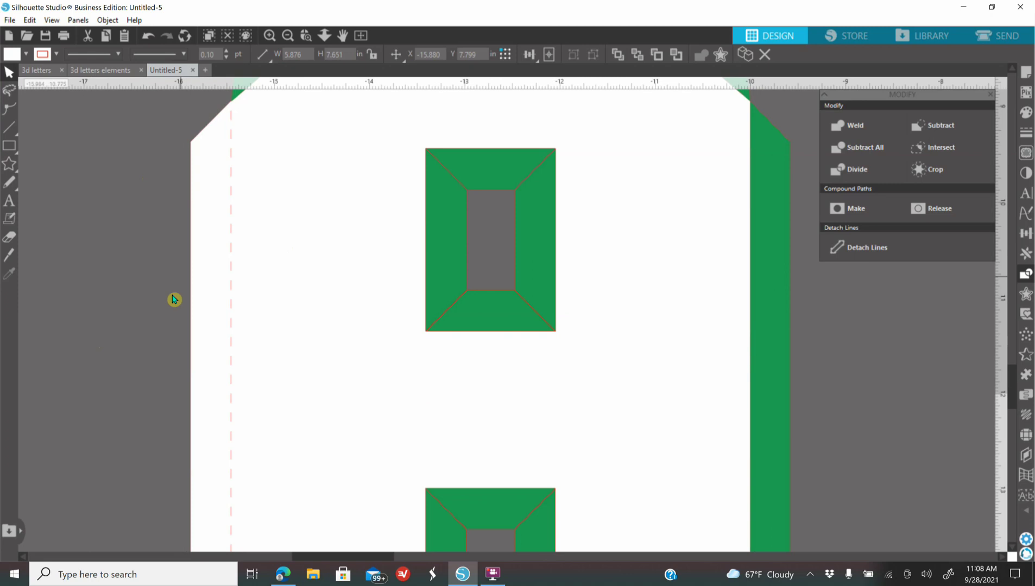
{"action": "left_click", "coordinate": [182, 312]}
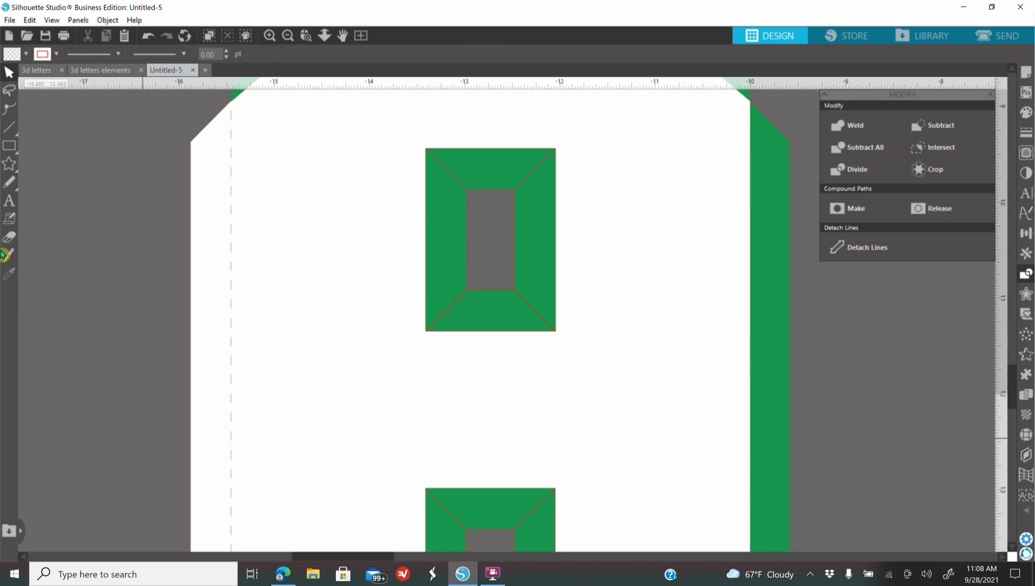
Duplicate the dashed fold line on the letter's left edge and place the copy along the right edge
{"action": "left_click", "coordinate": [289, 36]}
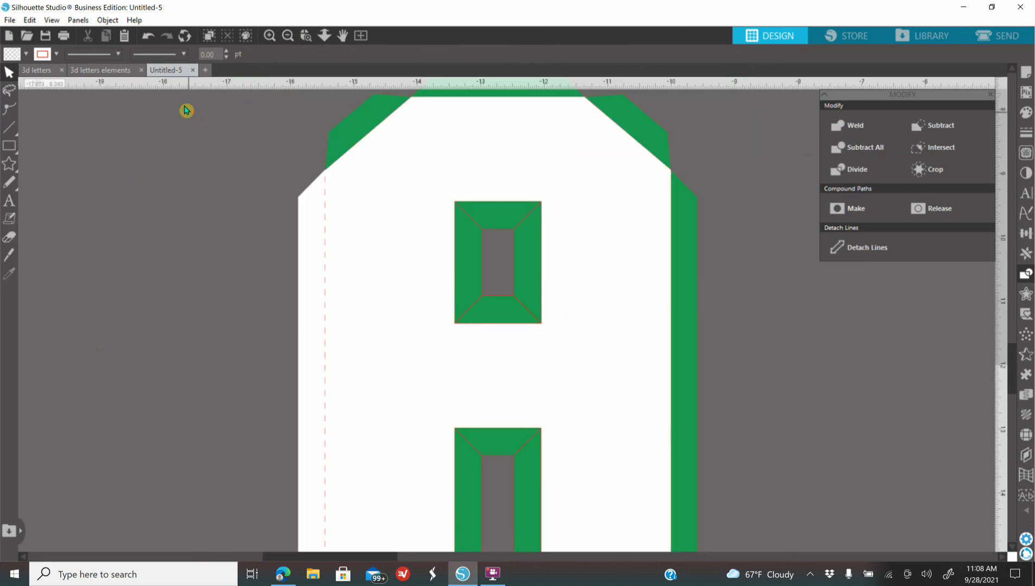
{"action": "scroll", "coordinate": [189, 115], "scroll_direction": "down", "scroll_amount": 2}
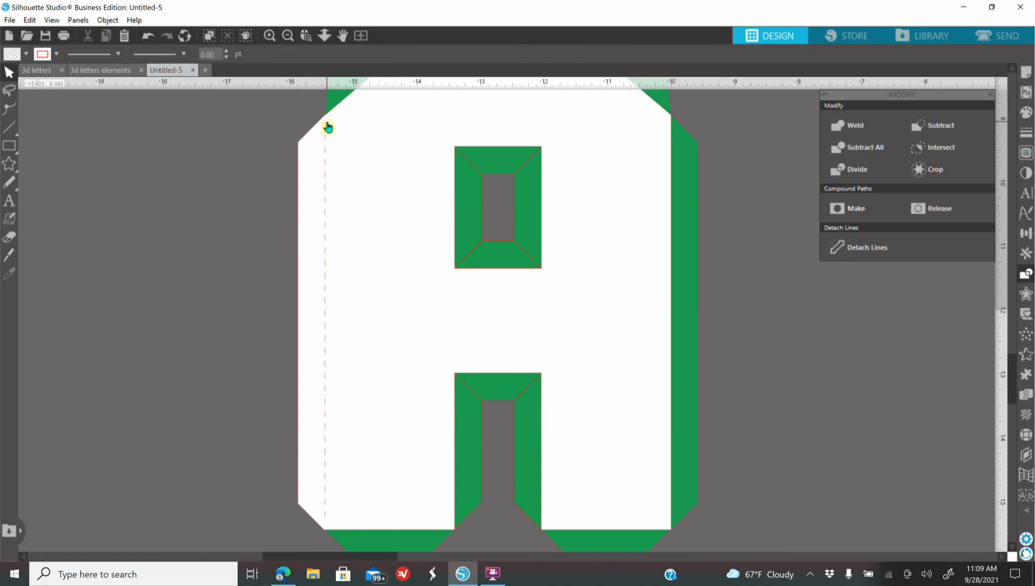
{"action": "left_click", "coordinate": [326, 130]}
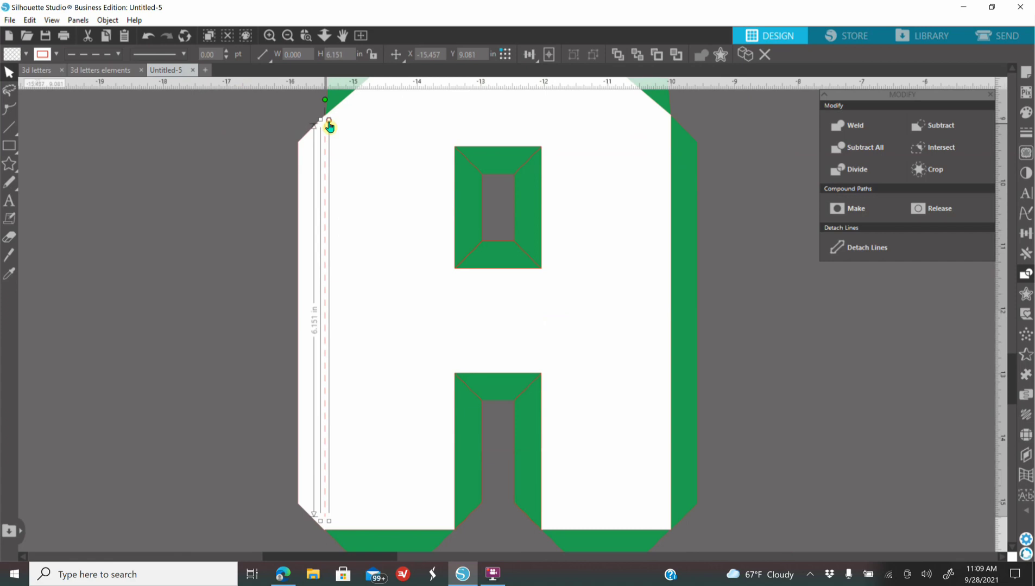
{"action": "left_click", "coordinate": [233, 270]}
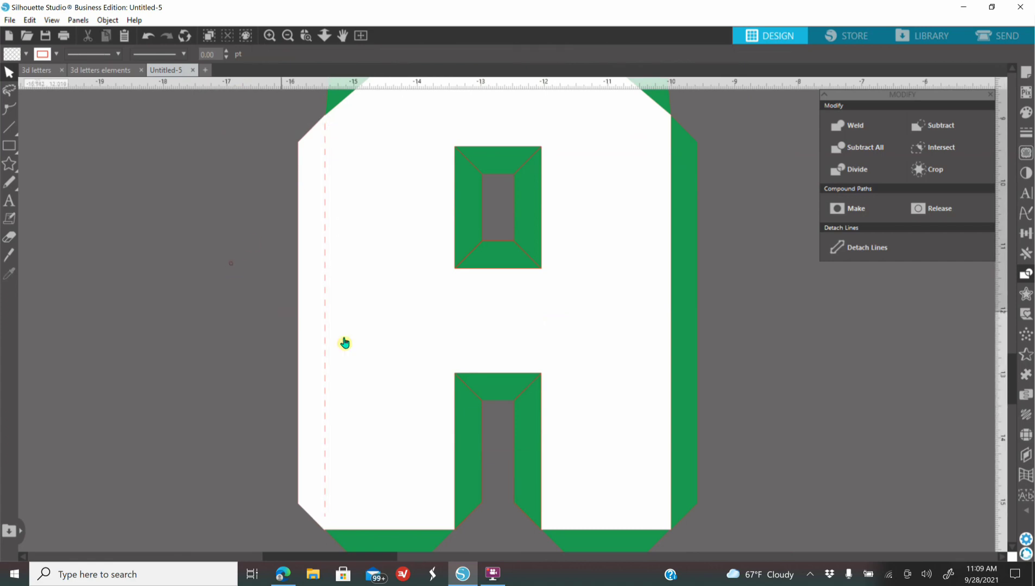
{"action": "left_click", "coordinate": [325, 256]}
{"action": "right_click", "coordinate": [326, 256]}
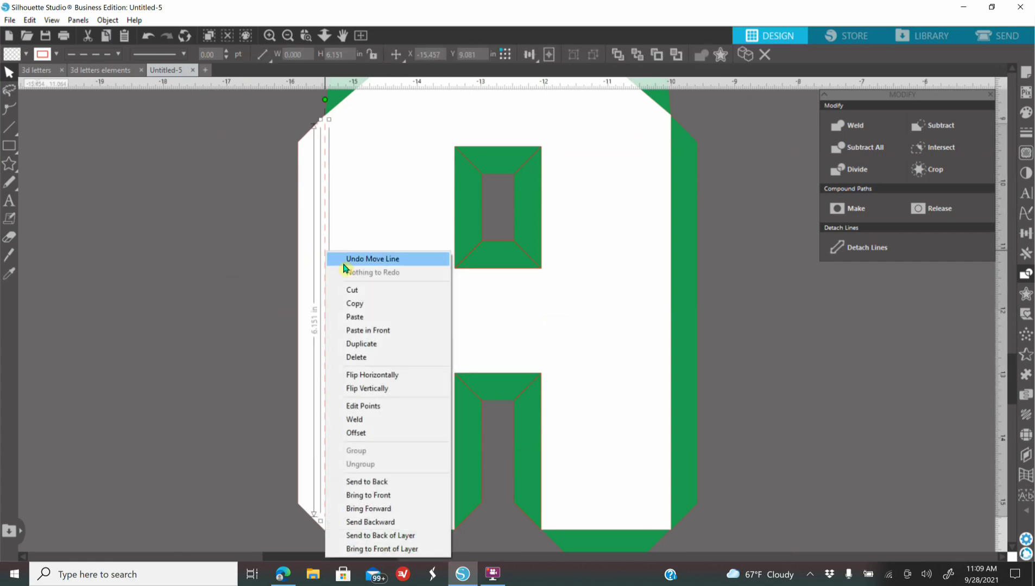
{"action": "left_click", "coordinate": [379, 345]}
{"action": "left_click_drag", "start_coordinate": [337, 281], "coordinate": [673, 282]}
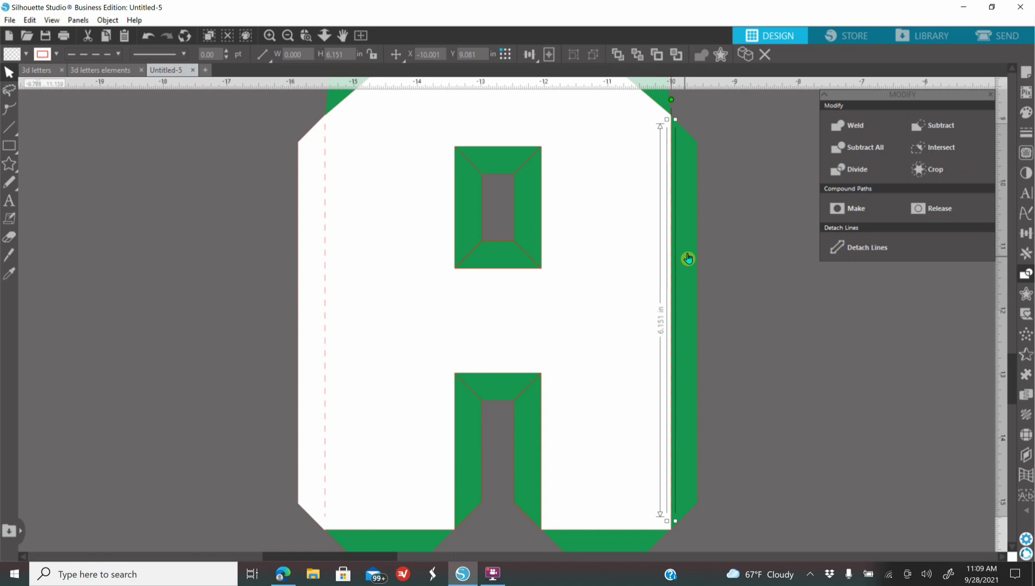
Weld the long right side tab to the white letter
{"action": "left_click", "coordinate": [687, 259]}
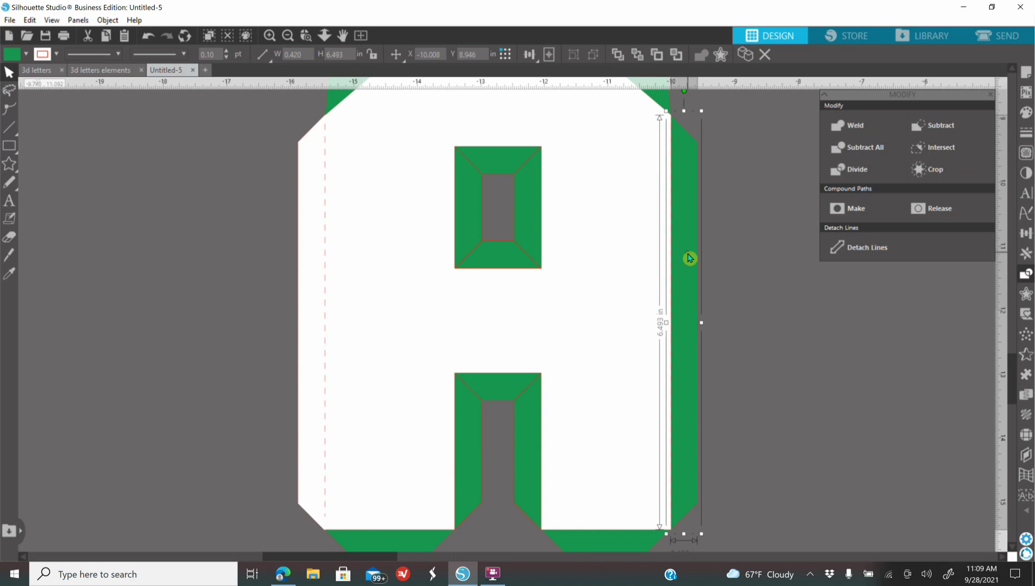
{"action": "left_click", "coordinate": [593, 223]}
{"action": "right_click", "coordinate": [594, 222]}
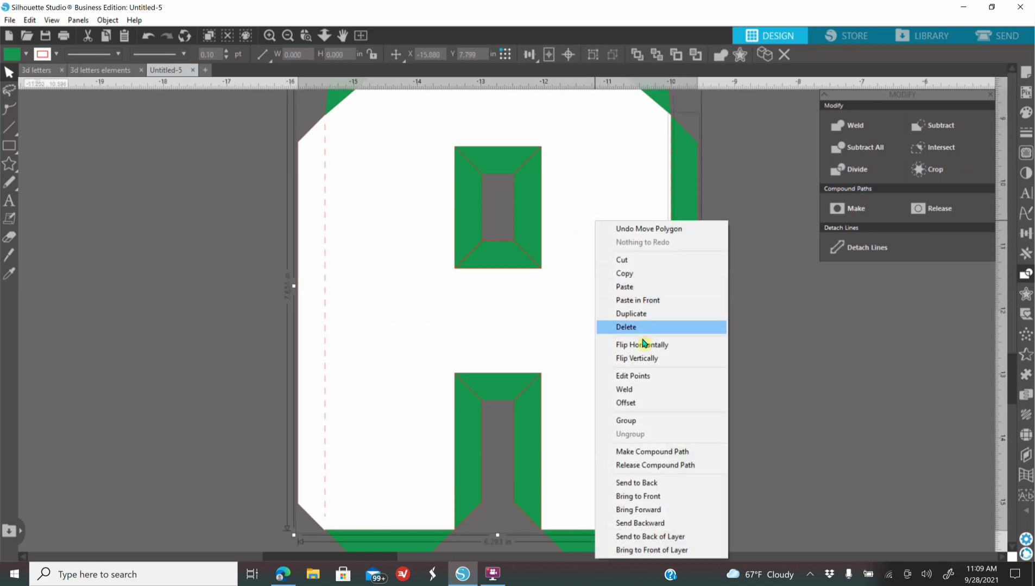
{"action": "left_click", "coordinate": [636, 389]}
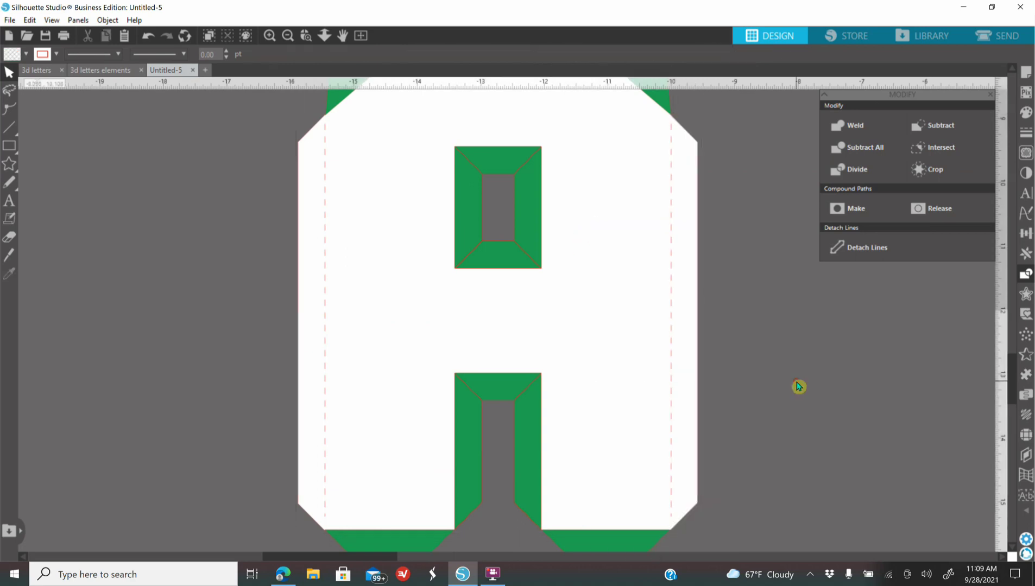
Draw a dashed horizontal fold line about 1.57 in long along the bottom edge of the letter's left leg
{"action": "left_click", "coordinate": [10, 129]}
{"action": "scroll", "coordinate": [396, 516], "scroll_direction": "down", "scroll_amount": 1}
{"action": "scroll", "coordinate": [395, 516], "scroll_direction": "down", "scroll_amount": 3}
{"action": "left_click_drag", "start_coordinate": [338, 498], "coordinate": [438, 505]}
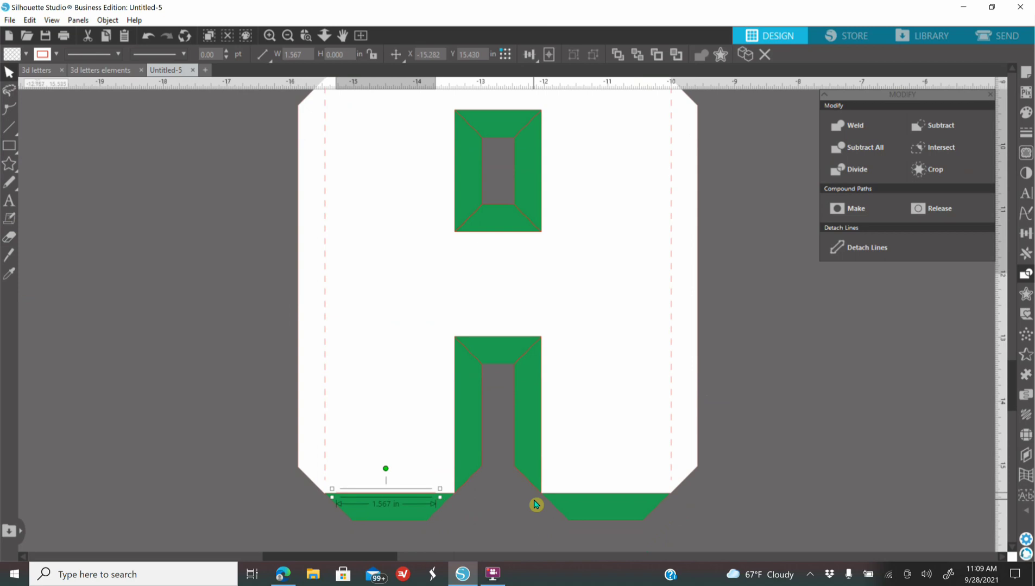
{"action": "left_click", "coordinate": [1026, 132]}
{"action": "left_click", "coordinate": [918, 144]}
{"action": "left_click", "coordinate": [901, 201]}
{"action": "left_click", "coordinate": [135, 423]}
Try to weld the left leg's bottom tab to the letter and undo the attempt
{"action": "left_click", "coordinate": [388, 506]}
{"action": "left_click", "coordinate": [379, 424], "text": "shift"}
{"action": "right_click", "coordinate": [376, 420]}
{"action": "left_click", "coordinate": [412, 250]}
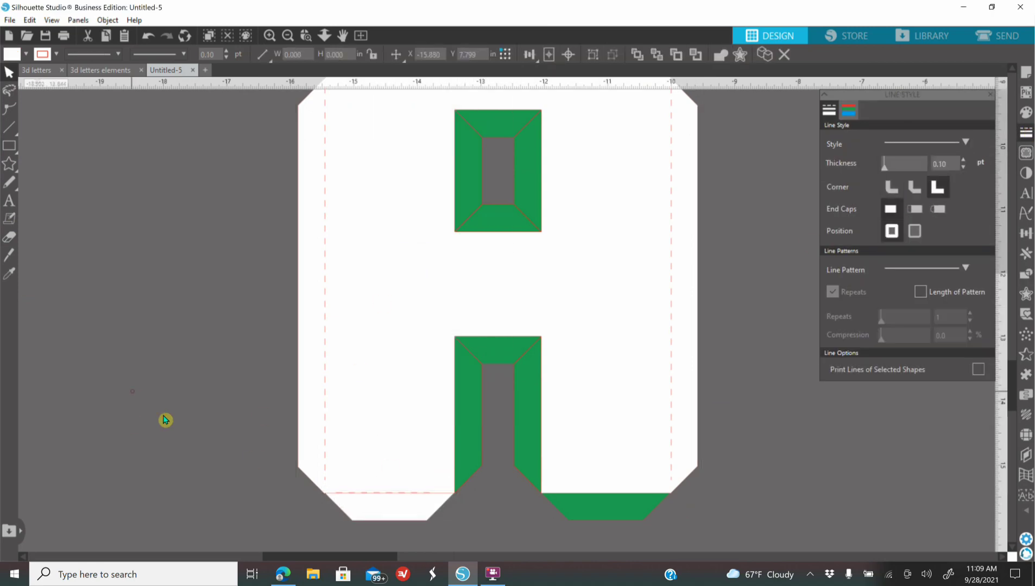
{"action": "left_click", "coordinate": [148, 37]}
{"action": "left_click", "coordinate": [148, 41]}
Retry the weld between the left leg's bottom tab and the letter, and undo it again
{"action": "left_click", "coordinate": [113, 237]}
{"action": "left_click", "coordinate": [381, 515]}
{"action": "left_click", "coordinate": [410, 387], "text": "shift"}
{"action": "right_click", "coordinate": [411, 388]}
{"action": "left_click", "coordinate": [440, 211]}
{"action": "left_click", "coordinate": [140, 319]}
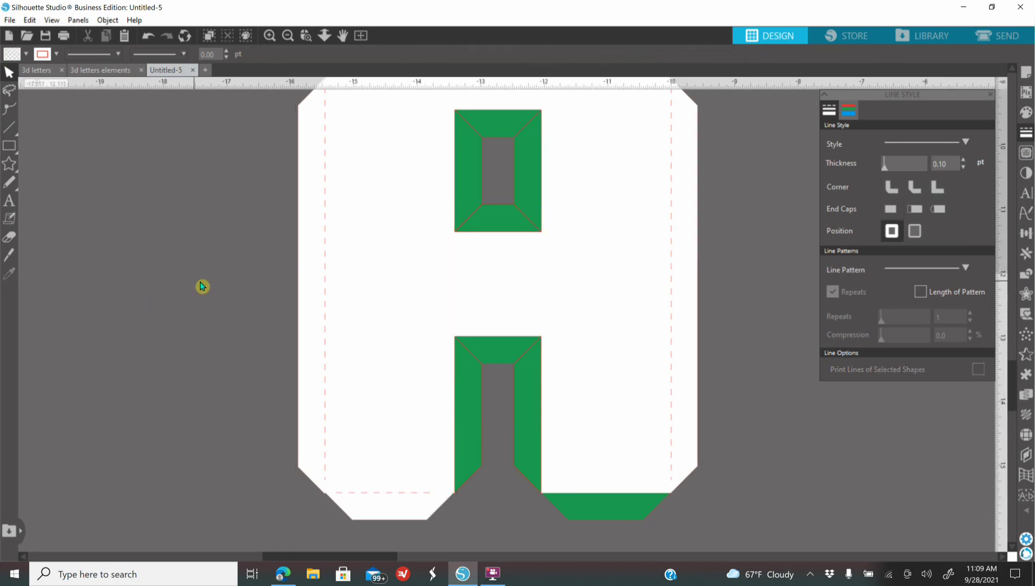
{"action": "left_click", "coordinate": [147, 37]}
Weld the left leg's bottom tab to the letter, keeping the dashed fold line in place
{"action": "left_click", "coordinate": [167, 275]}
{"action": "left_click", "coordinate": [386, 509]}
{"action": "left_click", "coordinate": [407, 405], "text": "shift"}
{"action": "right_click", "coordinate": [407, 405]}
{"action": "left_click", "coordinate": [440, 230]}
{"action": "left_click", "coordinate": [244, 348]}
{"action": "left_click", "coordinate": [401, 493]}
{"action": "left_click", "coordinate": [149, 37]}
{"action": "left_click", "coordinate": [124, 228]}
Draw a dashed horizontal fold line along the bottom edge of the letter's right leg
{"action": "left_click", "coordinate": [10, 129]}
{"action": "left_click_drag", "start_coordinate": [560, 493], "coordinate": [651, 504]}
{"action": "left_click", "coordinate": [950, 143]}
{"action": "left_click", "coordinate": [938, 207]}
{"action": "left_click", "coordinate": [794, 432]}
Try to weld the right leg's bottom tab to the letter
{"action": "left_click", "coordinate": [634, 508]}
{"action": "left_click", "coordinate": [629, 421], "text": "shift"}
{"action": "right_click", "coordinate": [628, 415]}
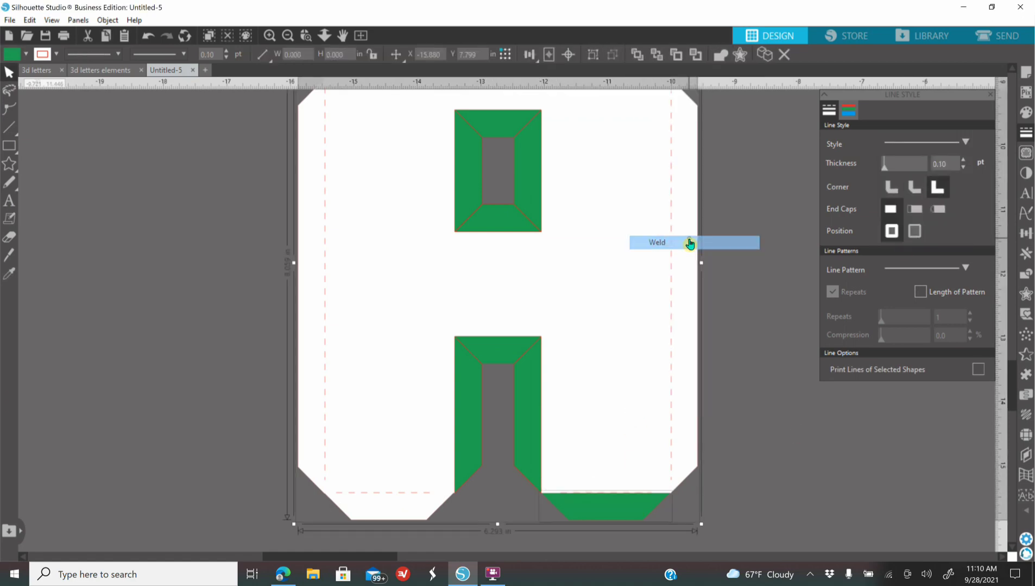
{"action": "left_click", "coordinate": [686, 240]}
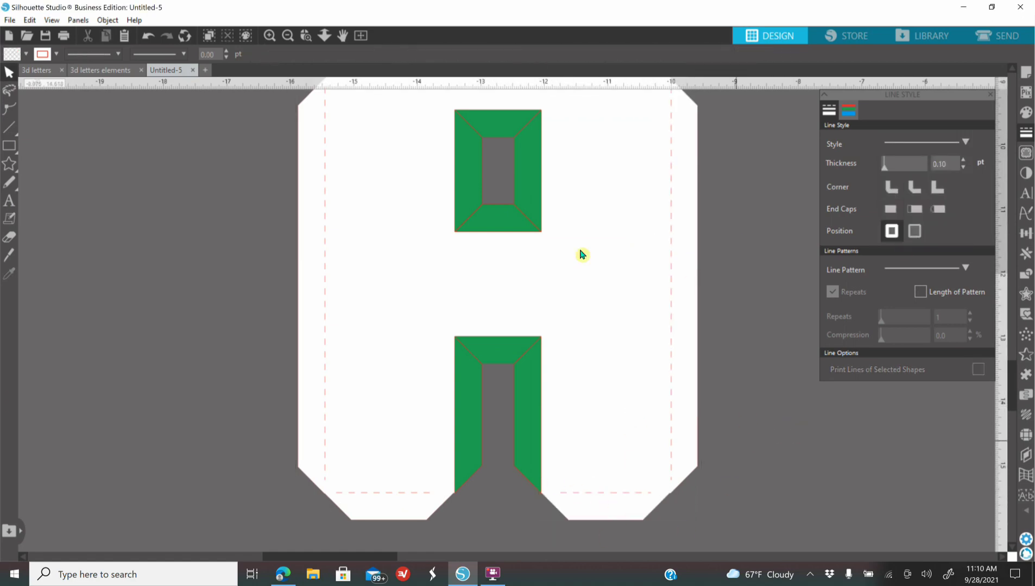
Inspect the welded outer corner of the right leg up close and undo the weld of its bottom tab
{"action": "left_click", "coordinate": [270, 37]}
{"action": "left_click", "coordinate": [303, 40]}
{"action": "scroll", "coordinate": [770, 502], "scroll_direction": "down", "scroll_amount": 5}
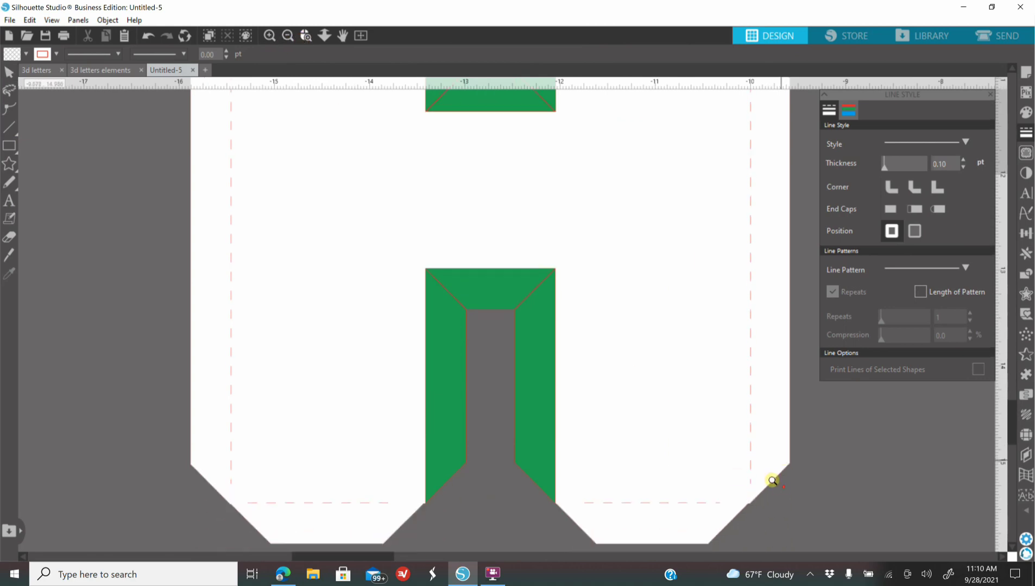
{"action": "left_click", "coordinate": [747, 466]}
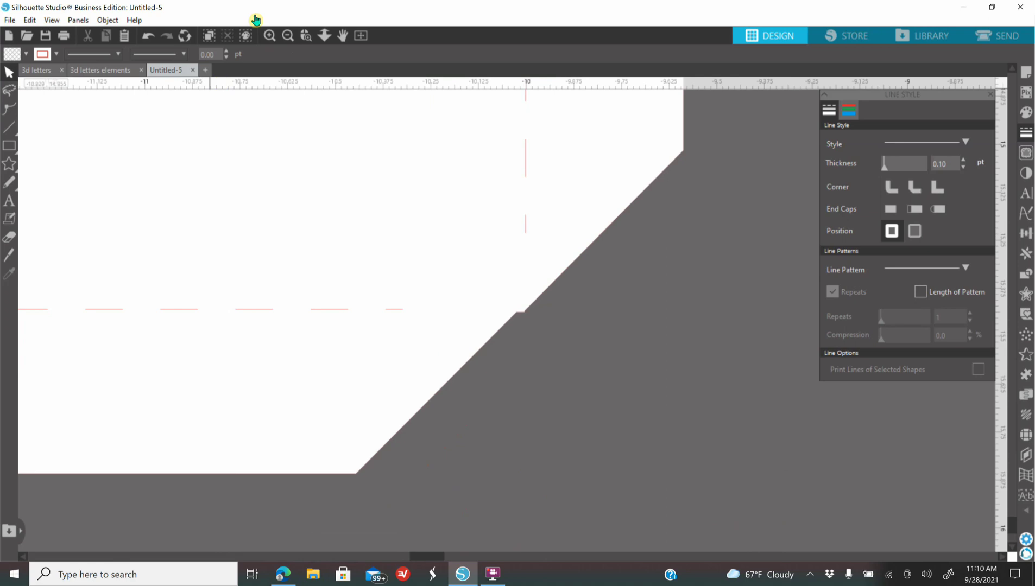
{"action": "left_click", "coordinate": [148, 41]}
{"action": "left_click", "coordinate": [148, 41]}
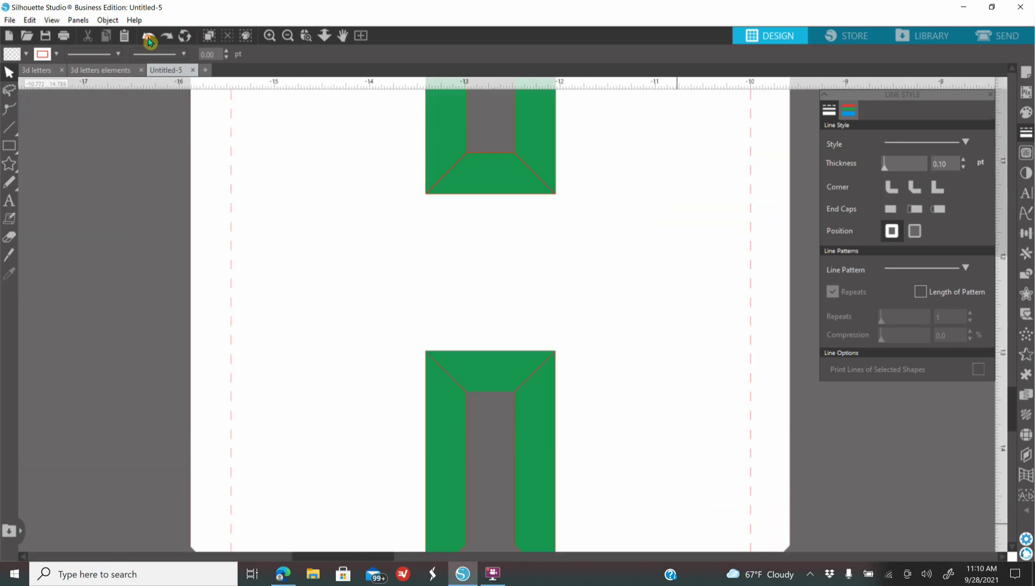
{"action": "left_click", "coordinate": [148, 42]}
{"action": "left_click", "coordinate": [148, 42]}
{"action": "left_click", "coordinate": [149, 41]}
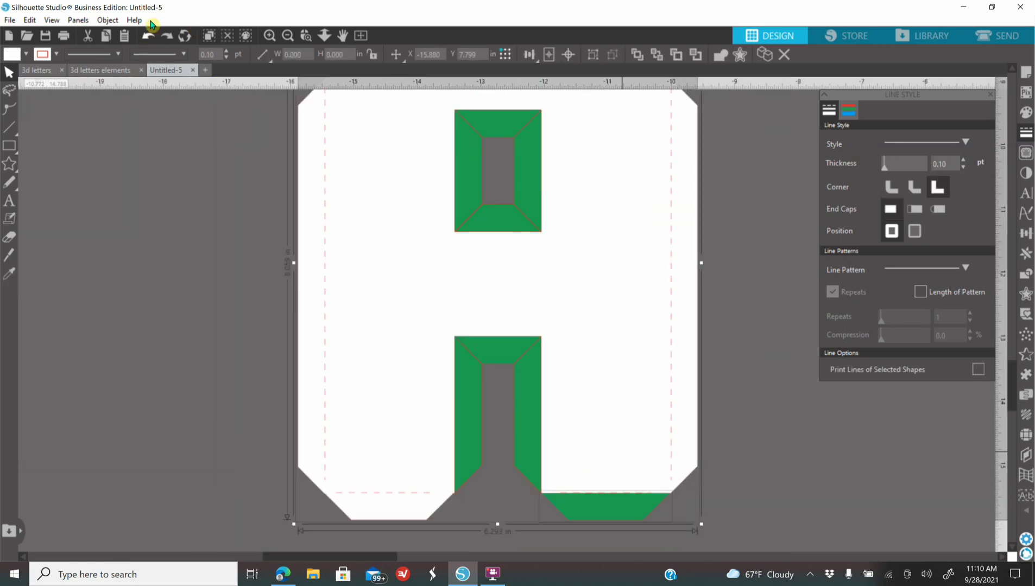
Widen the green tab below the right leg to about 2.06 in so that it meets the letter's corners
{"action": "left_click", "coordinate": [772, 427]}
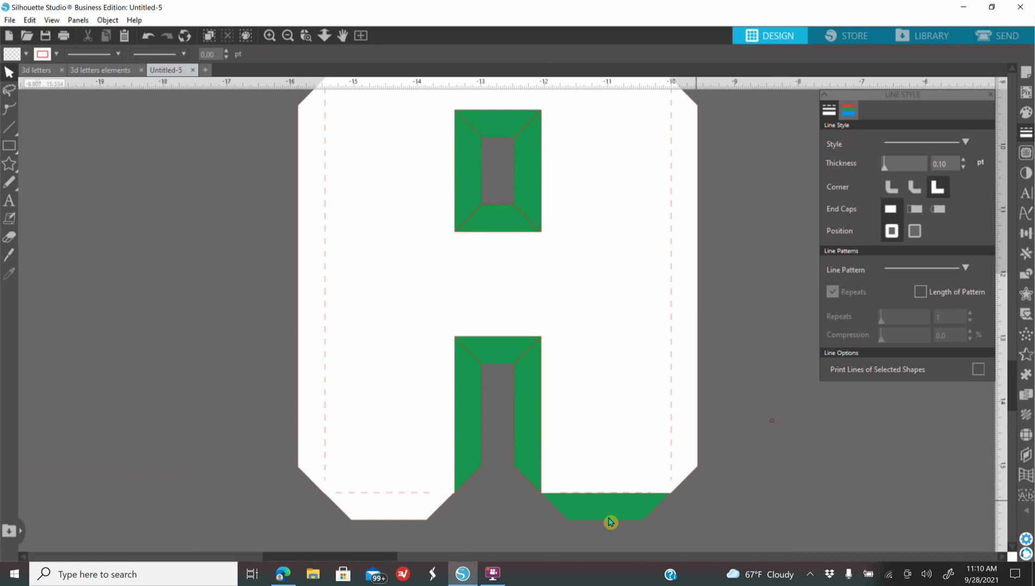
{"action": "left_click", "coordinate": [306, 38]}
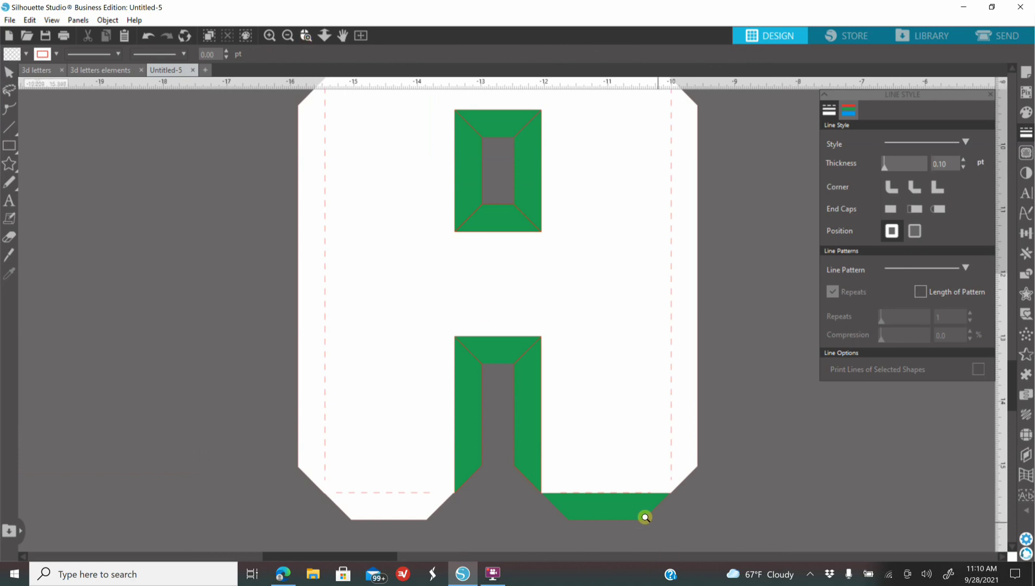
{"action": "left_click", "coordinate": [637, 513]}
{"action": "left_click", "coordinate": [544, 278]}
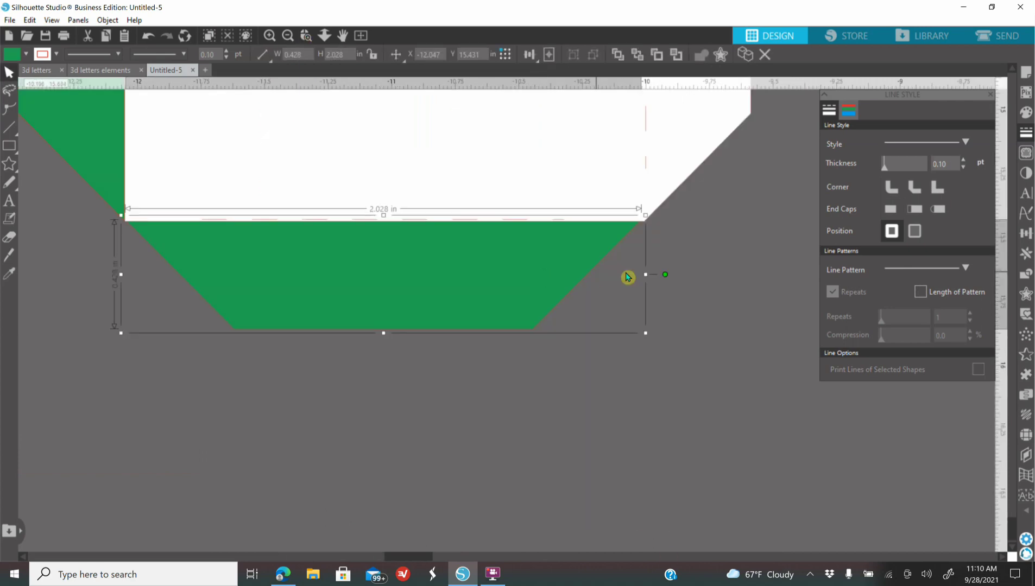
{"action": "left_click_drag", "start_coordinate": [646, 277], "coordinate": [651, 277]}
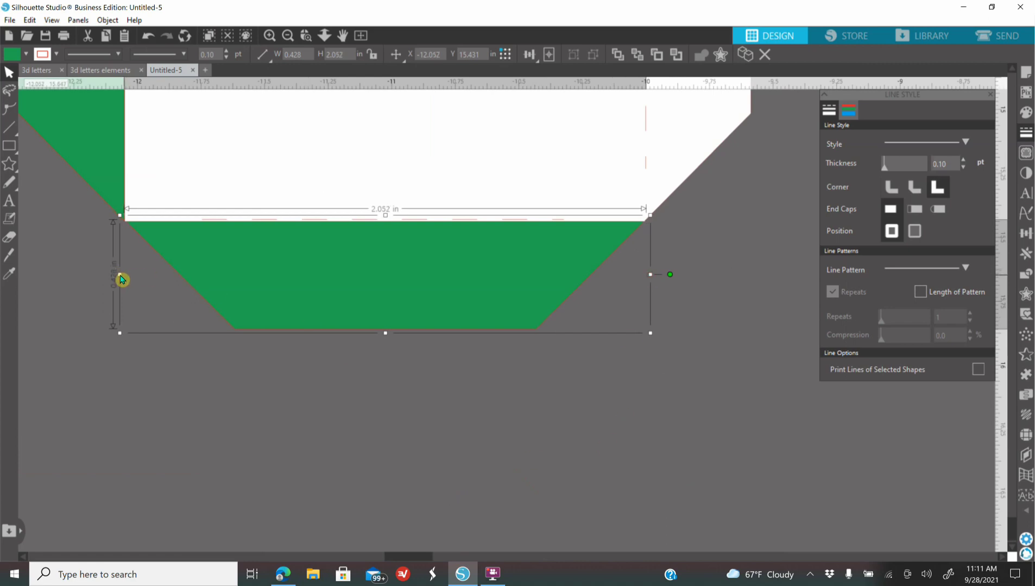
{"action": "left_click", "coordinate": [418, 376]}
Weld the widened bottom tab of the right leg to the letter, keeping the dashed fold line
{"action": "scroll", "coordinate": [400, 412], "scroll_direction": "up", "scroll_amount": 1}
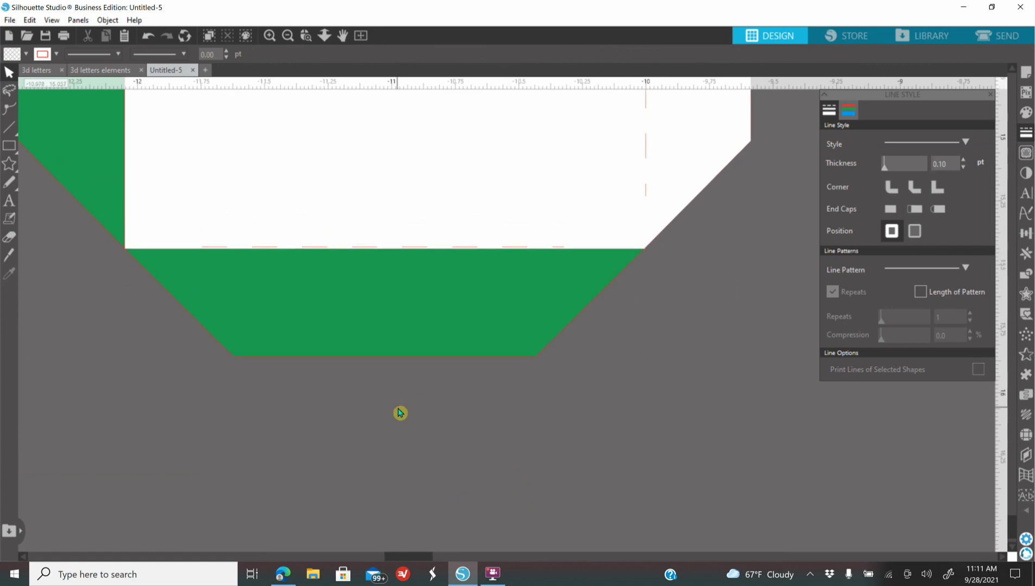
{"action": "scroll", "coordinate": [400, 413], "scroll_direction": "up", "scroll_amount": 1}
{"action": "left_click", "coordinate": [361, 350]}
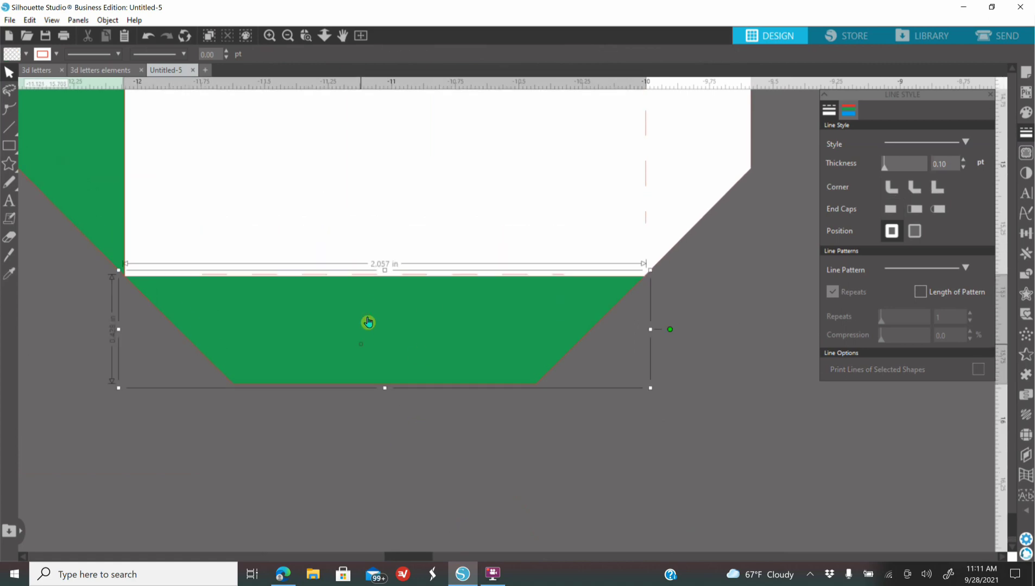
{"action": "left_click", "coordinate": [424, 168]}
{"action": "right_click", "coordinate": [424, 169]}
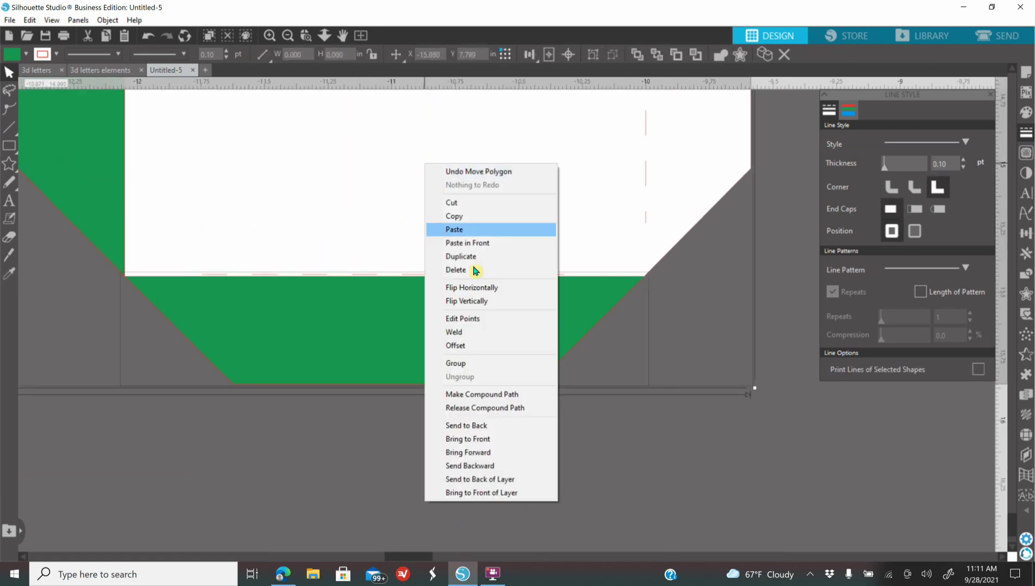
{"action": "left_click", "coordinate": [462, 332]}
{"action": "left_click", "coordinate": [535, 411]}
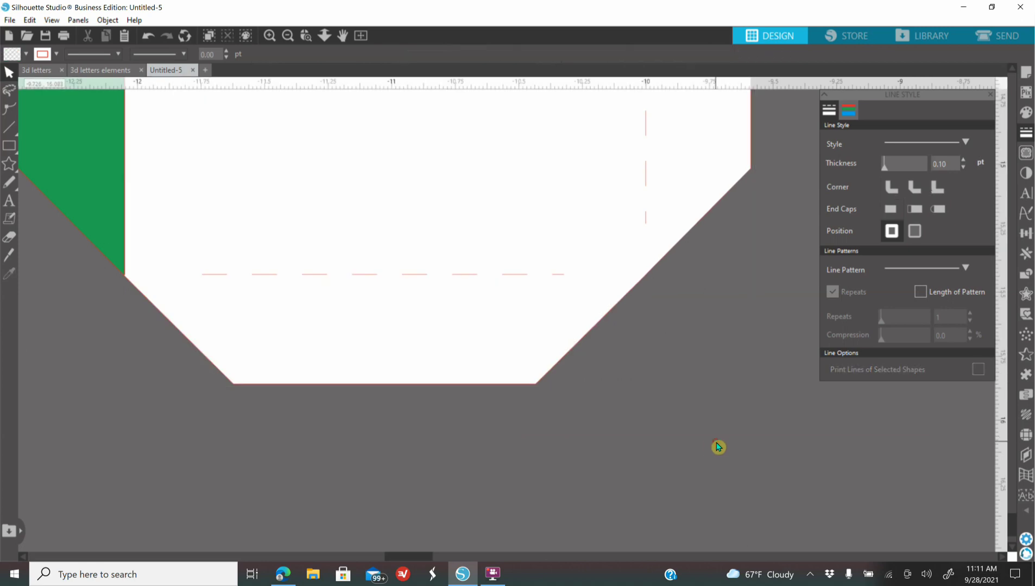
Draw a vertical line about 2.2 in long along the left leg's inner edge, beside the green tab
{"action": "left_click", "coordinate": [288, 37]}
{"action": "scroll", "coordinate": [266, 435], "scroll_direction": "up", "scroll_amount": 3}
{"action": "left_click_drag", "start_coordinate": [354, 558], "coordinate": [314, 560]}
{"action": "scroll", "coordinate": [428, 462], "scroll_direction": "up", "scroll_amount": 5}
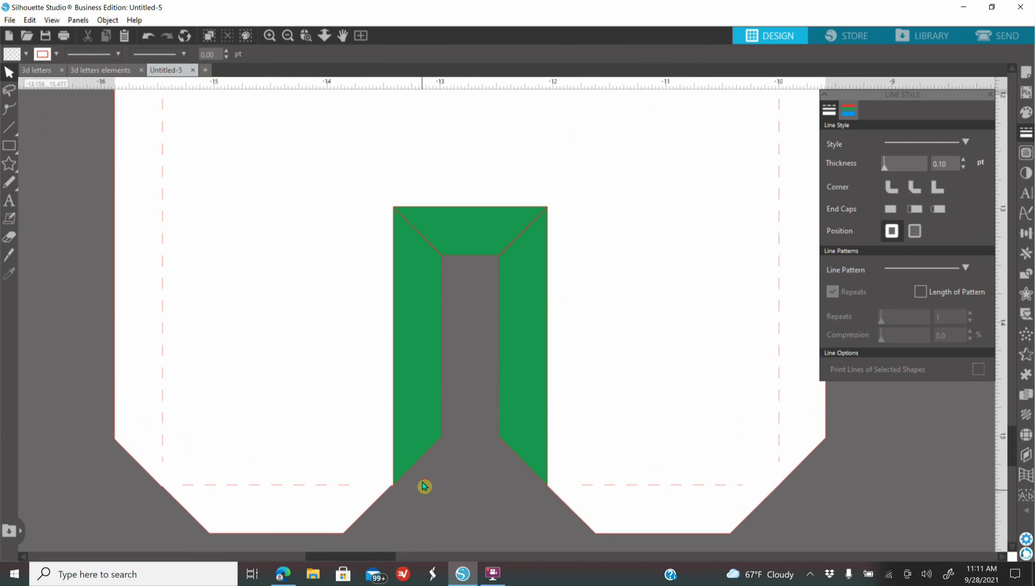
{"action": "mouse_move", "coordinate": [12, 133]}
{"action": "left_click_drag", "start_coordinate": [393, 221], "coordinate": [400, 481]}
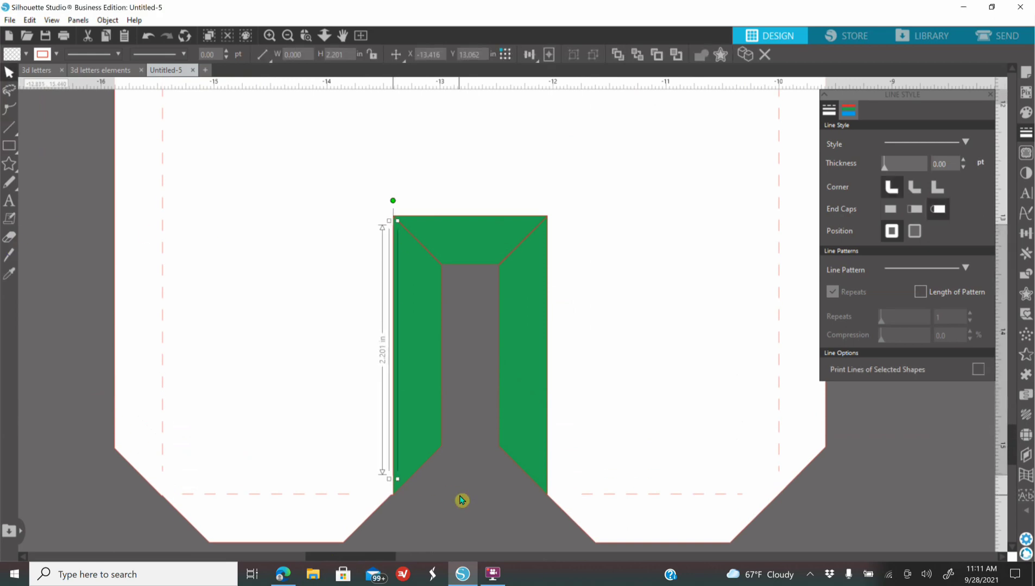
Weld the green tab on the left leg's inner edge to the letter
{"action": "left_click", "coordinate": [427, 411]}
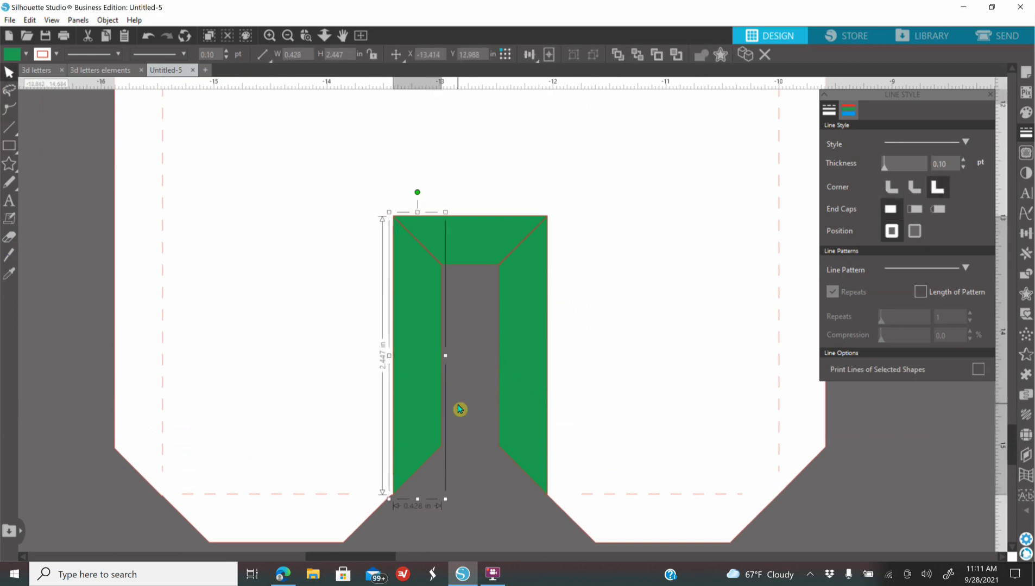
{"action": "left_click", "coordinate": [891, 142]}
{"action": "left_click", "coordinate": [930, 202]}
{"action": "left_click", "coordinate": [492, 503]}
{"action": "right_click", "coordinate": [419, 381]}
{"action": "left_click", "coordinate": [462, 211]}
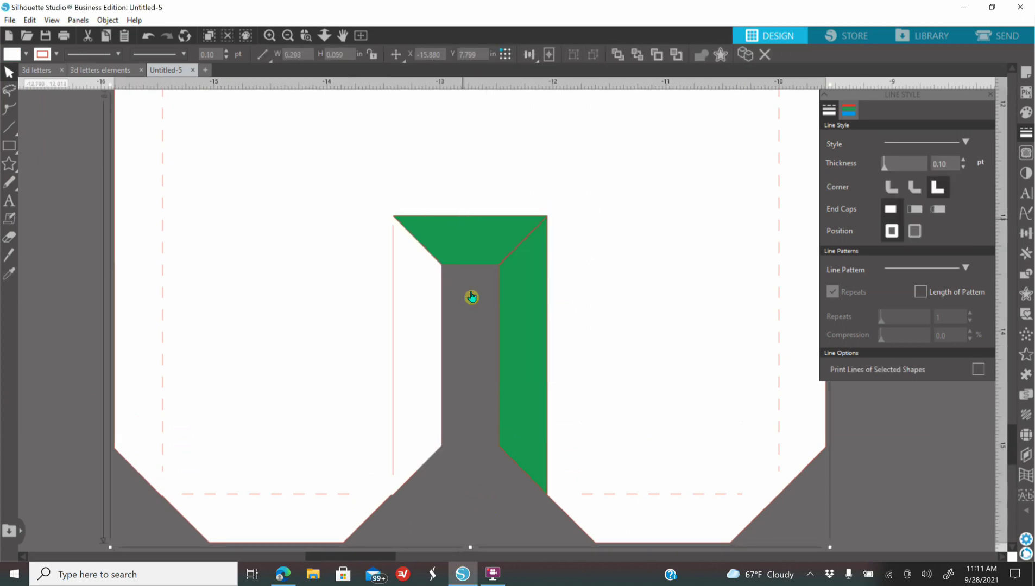
{"action": "left_click", "coordinate": [483, 493]}
Apply a dashed line style to the vertical fold line on the left leg's inner edge
{"action": "left_click", "coordinate": [393, 370]}
{"action": "left_click", "coordinate": [948, 143]}
{"action": "left_click", "coordinate": [917, 205]}
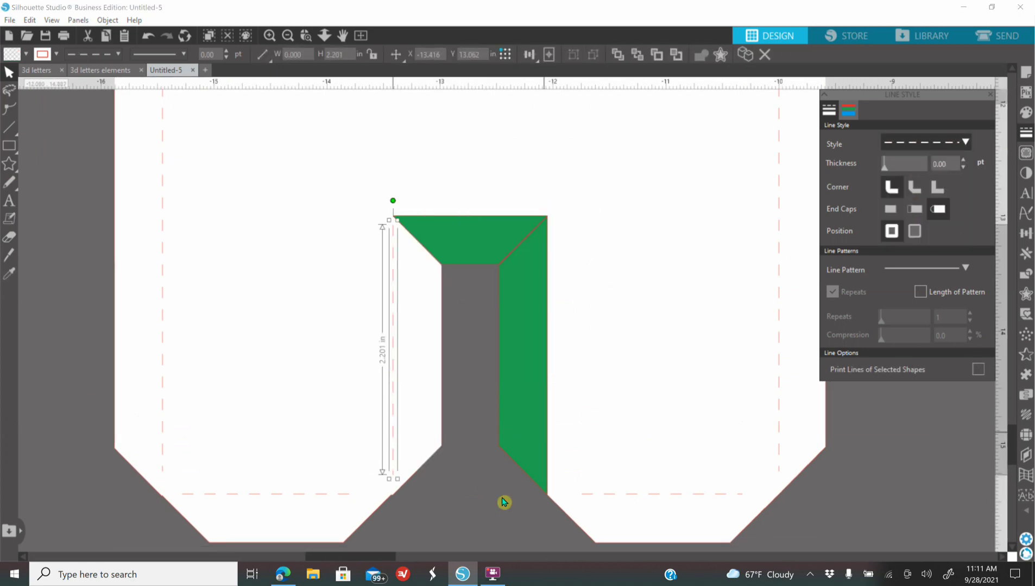
{"action": "left_click", "coordinate": [468, 512]}
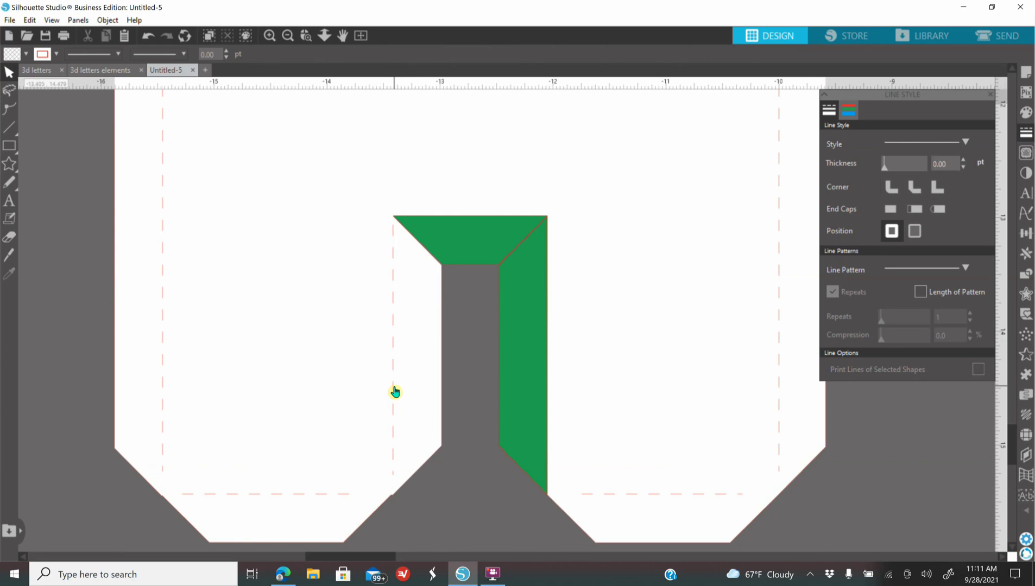
Duplicate the dashed vertical fold line on the left leg's inner edge
{"action": "left_click", "coordinate": [394, 392]}
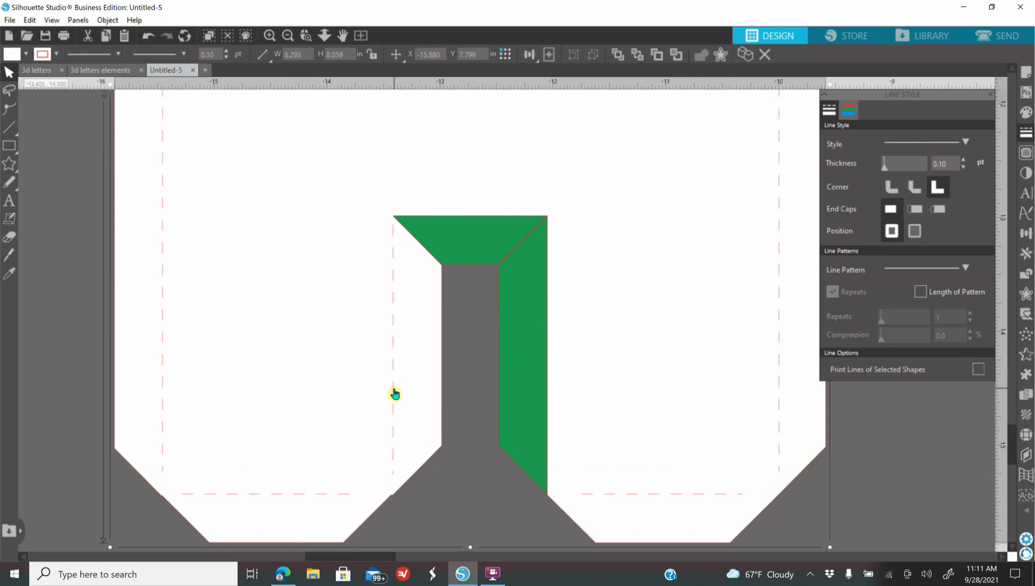
{"action": "right_click", "coordinate": [394, 392]}
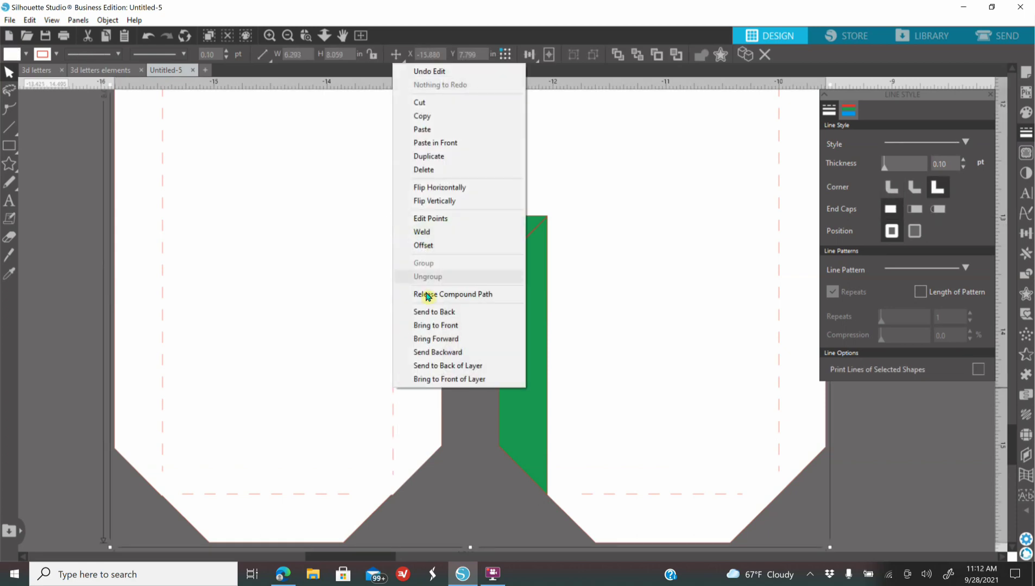
{"action": "left_click", "coordinate": [456, 479]}
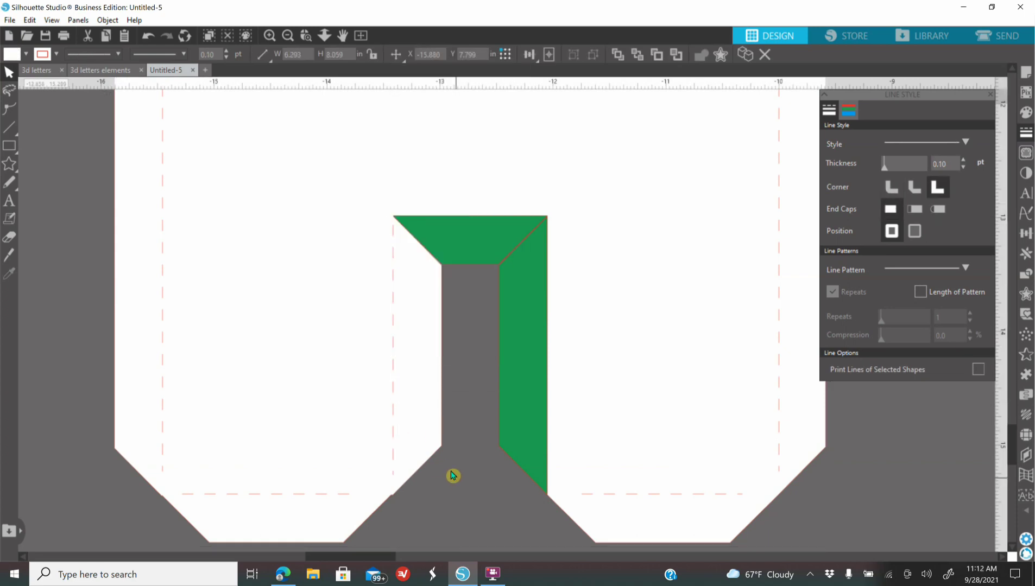
{"action": "right_click", "coordinate": [395, 414]}
{"action": "left_click", "coordinate": [420, 199]}
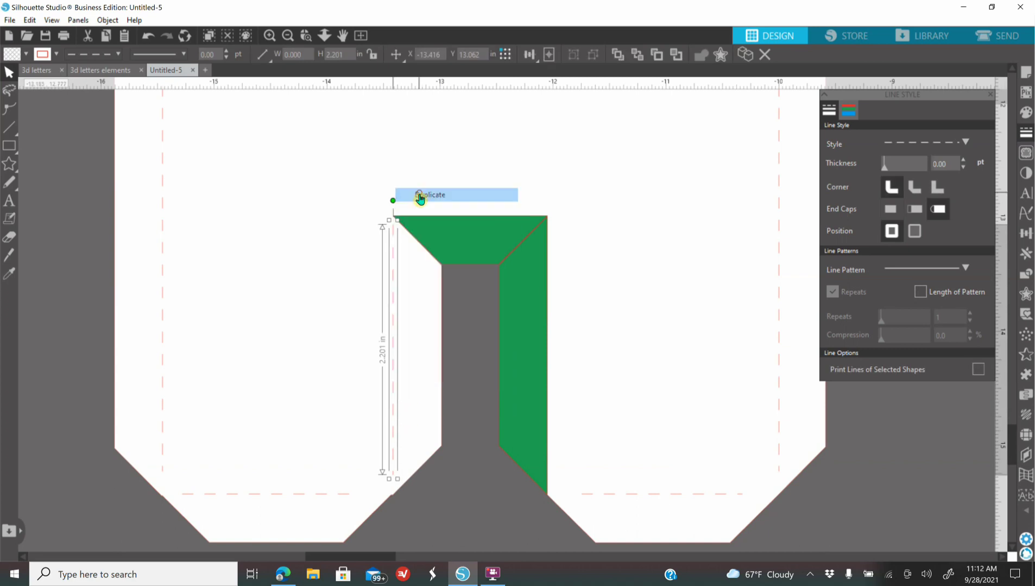
Undo the accidental shifts of the letter shape
{"action": "left_click", "coordinate": [405, 392]}
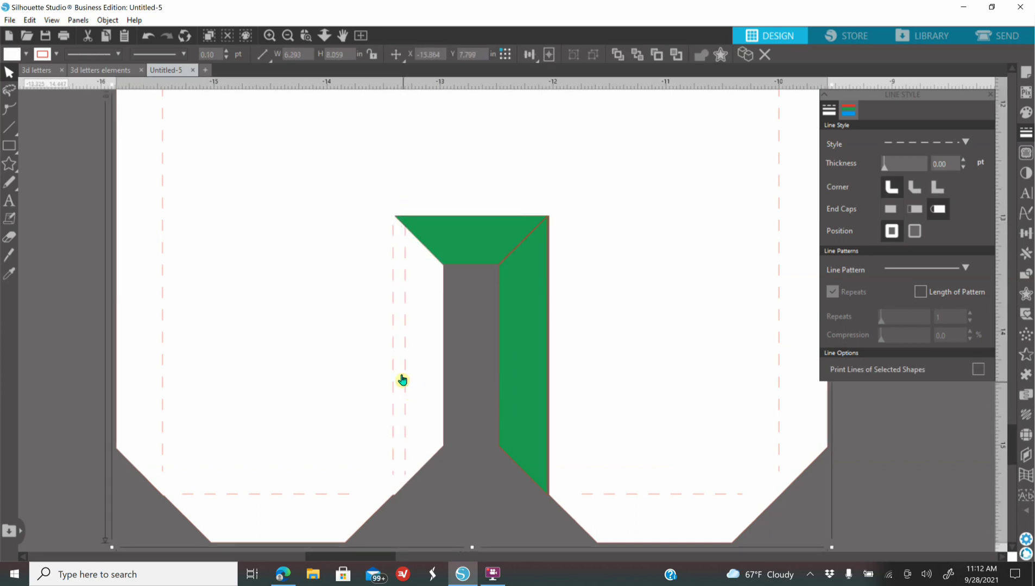
{"action": "left_click", "coordinate": [150, 40]}
{"action": "left_click", "coordinate": [369, 385]}
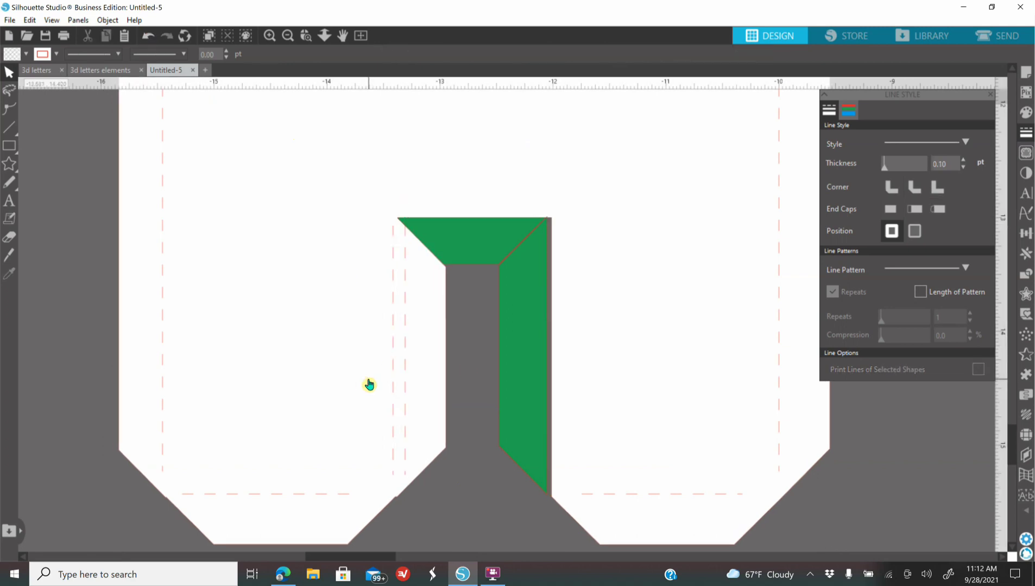
{"action": "left_click", "coordinate": [148, 39]}
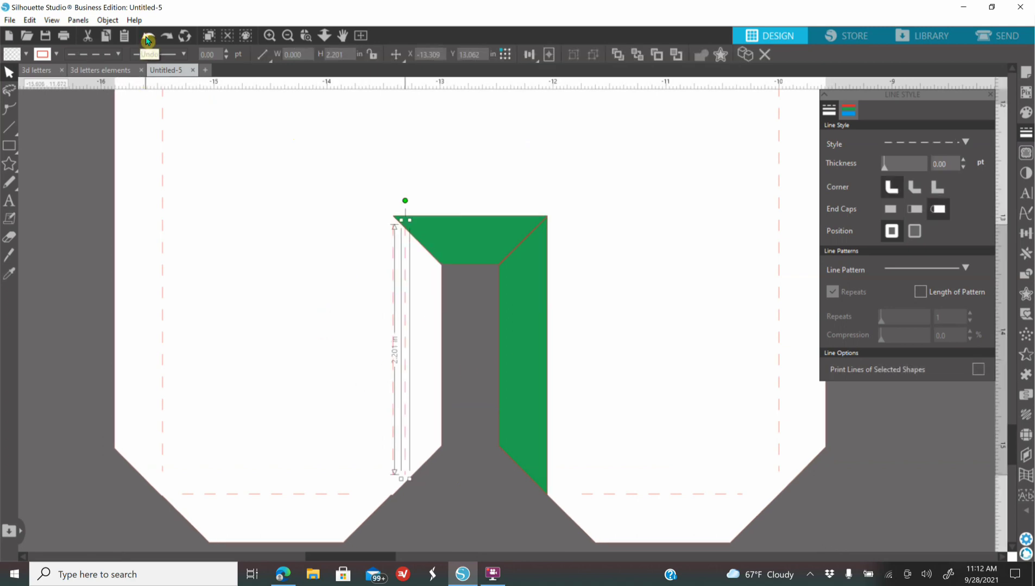
Move the duplicated dashed line onto the right leg's inner edge, beside the remaining vertical green tab
{"action": "right_click", "coordinate": [406, 330]}
{"action": "left_click", "coordinate": [470, 471]}
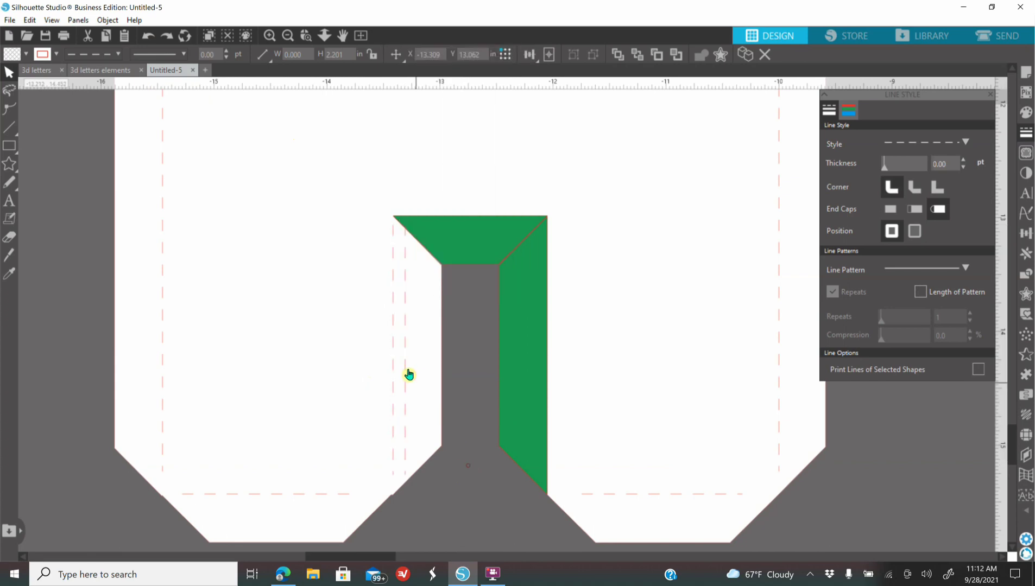
{"action": "left_click", "coordinate": [407, 371]}
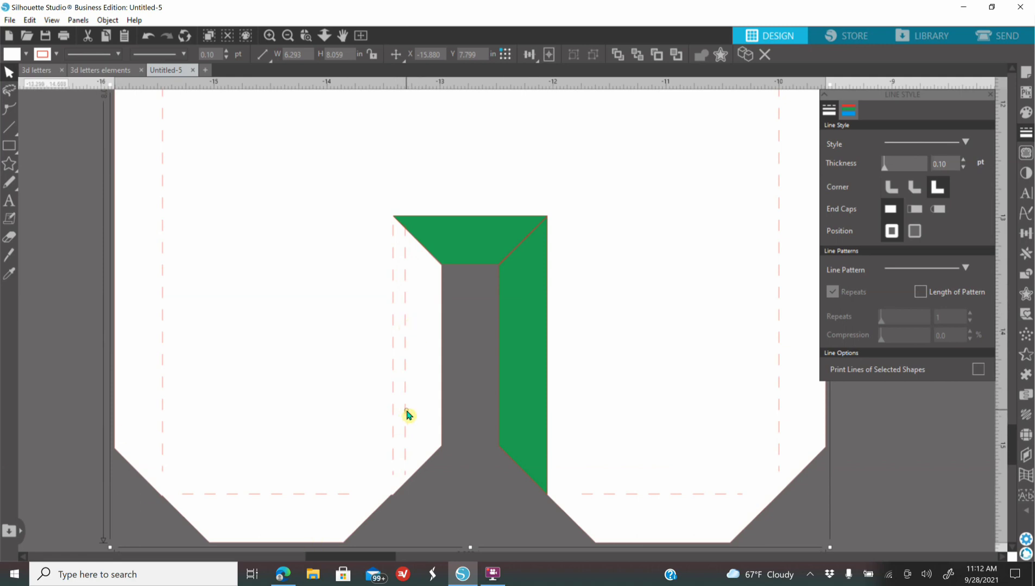
{"action": "left_click_drag", "start_coordinate": [406, 416], "coordinate": [550, 423]}
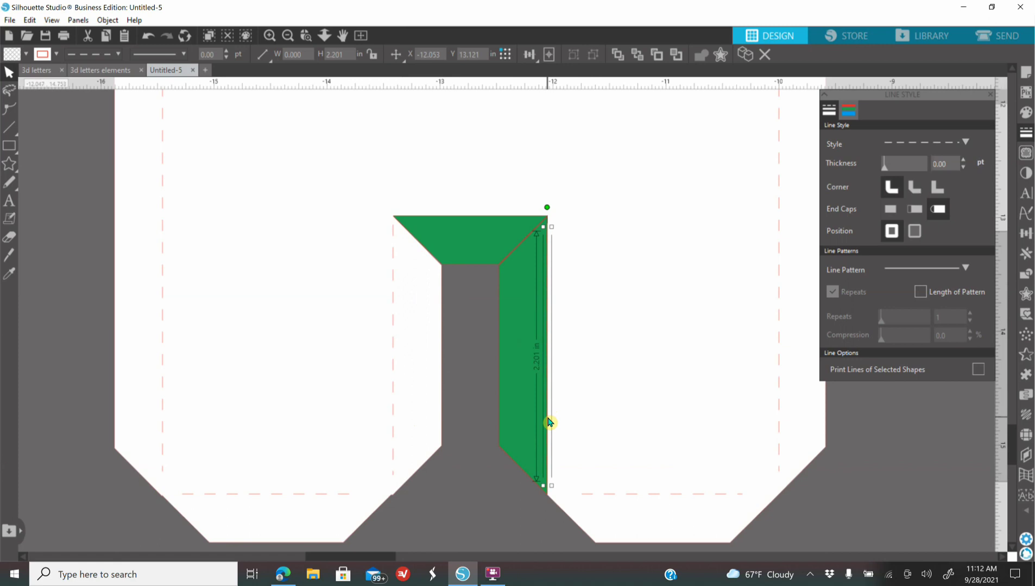
Try to weld the right leg's inner tab to the letter, and undo the weld
{"action": "left_click", "coordinate": [519, 406]}
{"action": "left_click", "coordinate": [640, 367]}
{"action": "right_click", "coordinate": [642, 363]}
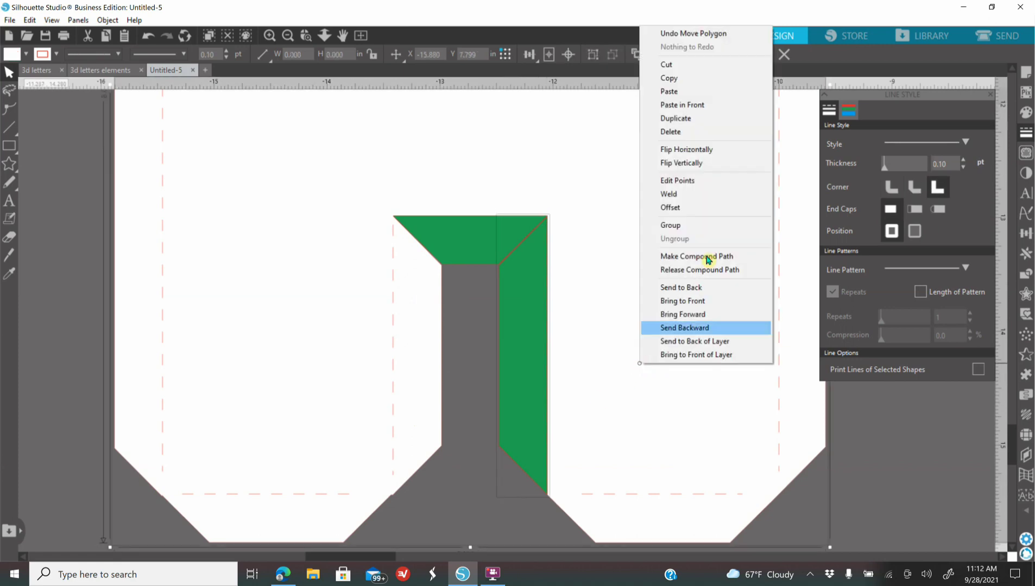
{"action": "left_click", "coordinate": [705, 196]}
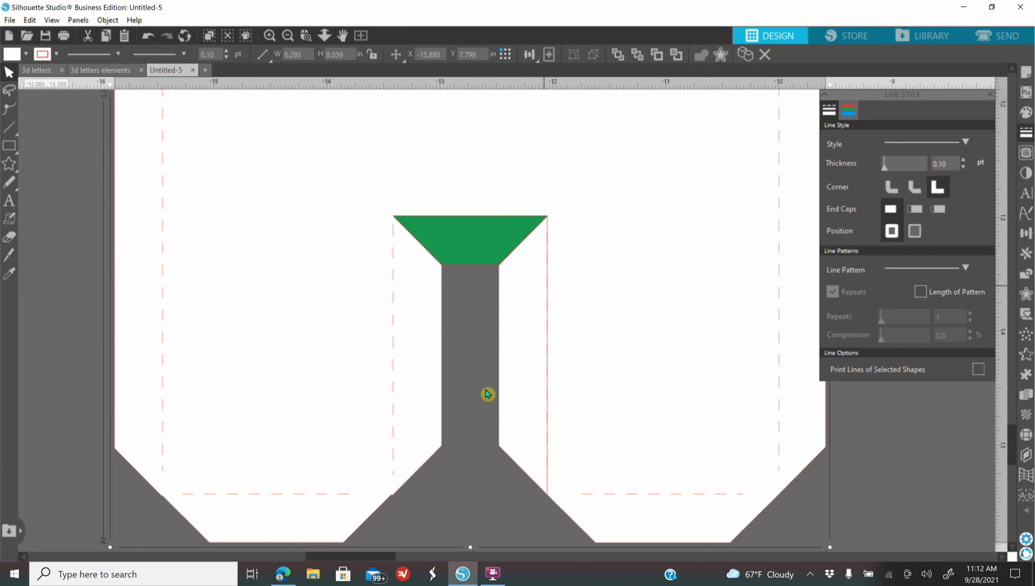
{"action": "left_click", "coordinate": [147, 36]}
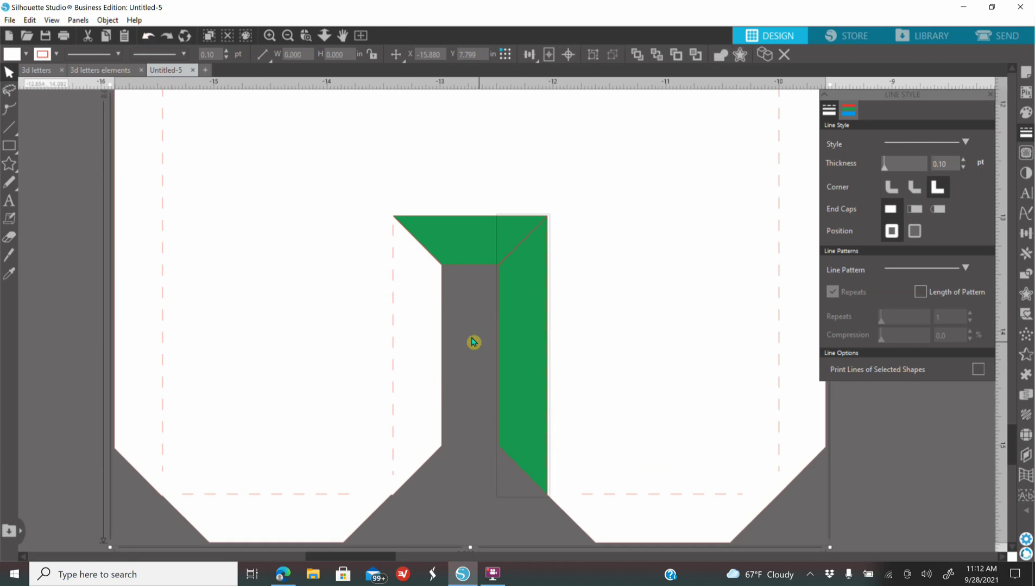
{"action": "left_click", "coordinate": [897, 480]}
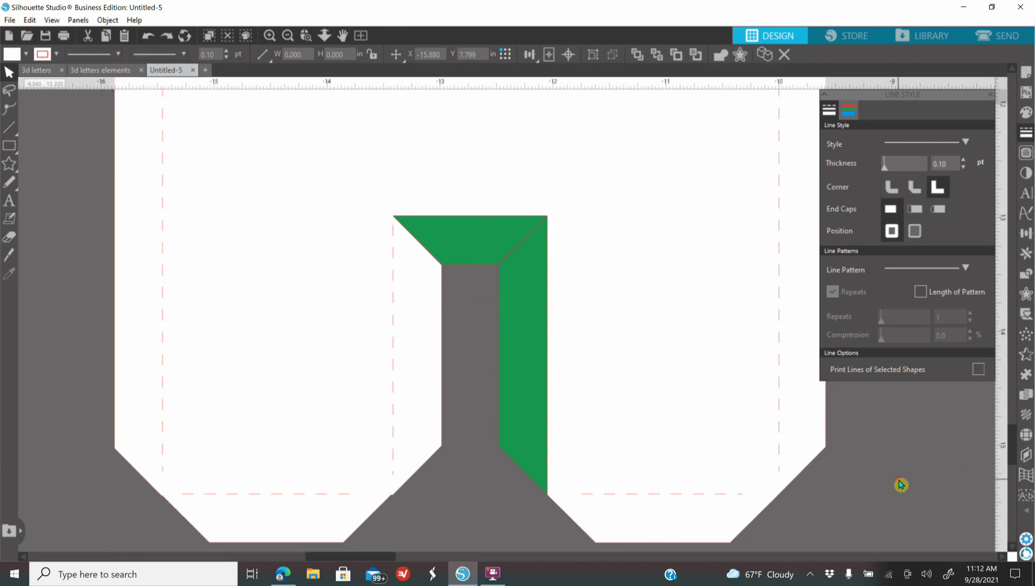
Nudge the right leg's inner tab slightly to the right to overlap the letter, and weld the two together
{"action": "left_click", "coordinate": [512, 325]}
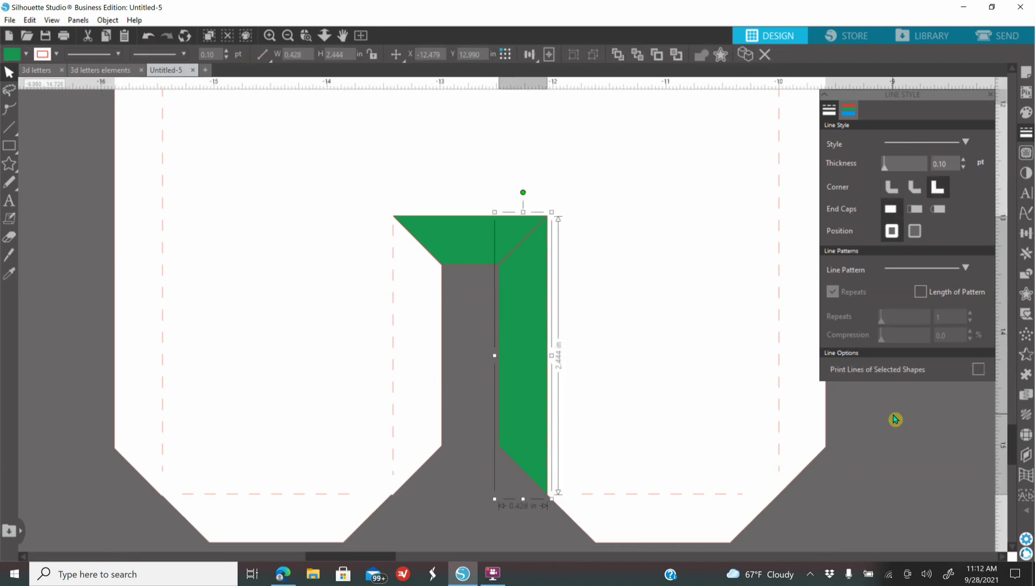
{"action": "key", "text": "Right"}
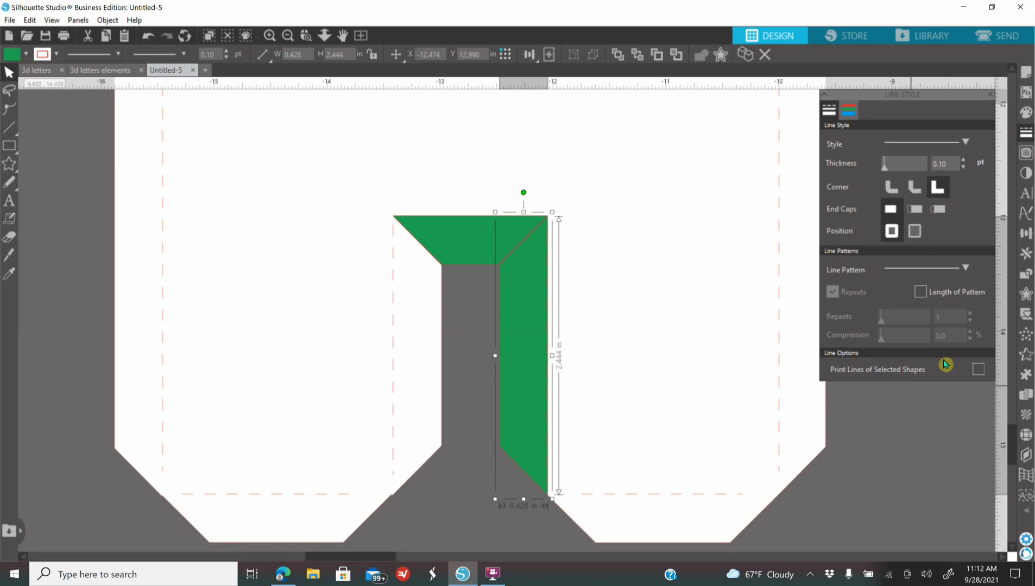
{"action": "left_click", "coordinate": [658, 349]}
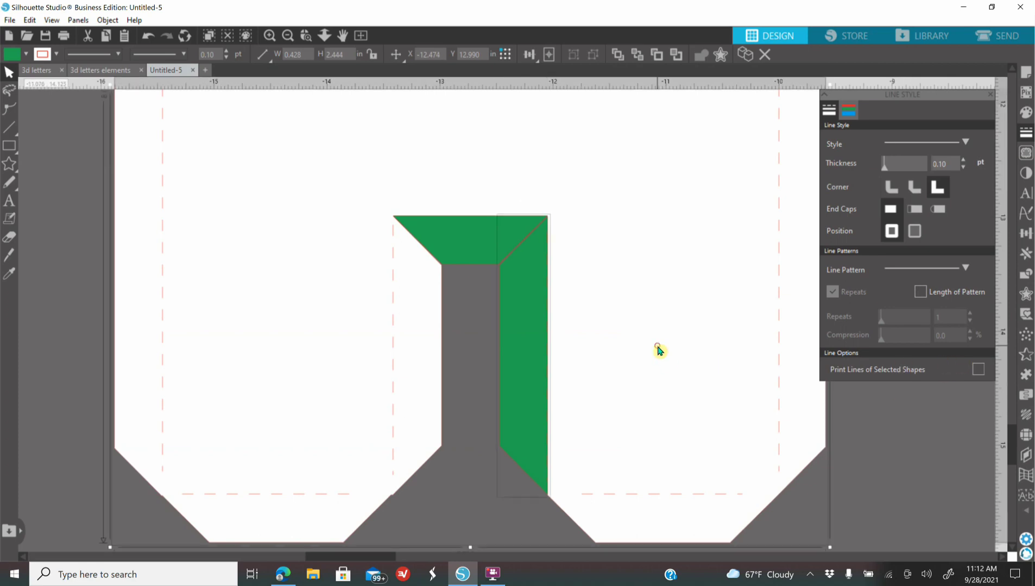
{"action": "right_click", "coordinate": [658, 349]}
{"action": "left_click", "coordinate": [726, 176]}
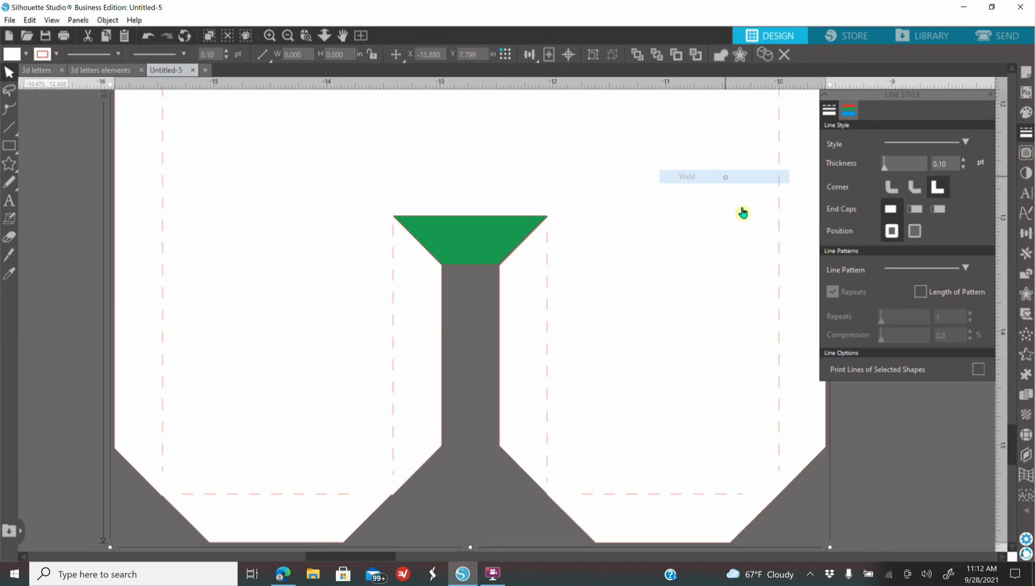
{"action": "left_click", "coordinate": [762, 425]}
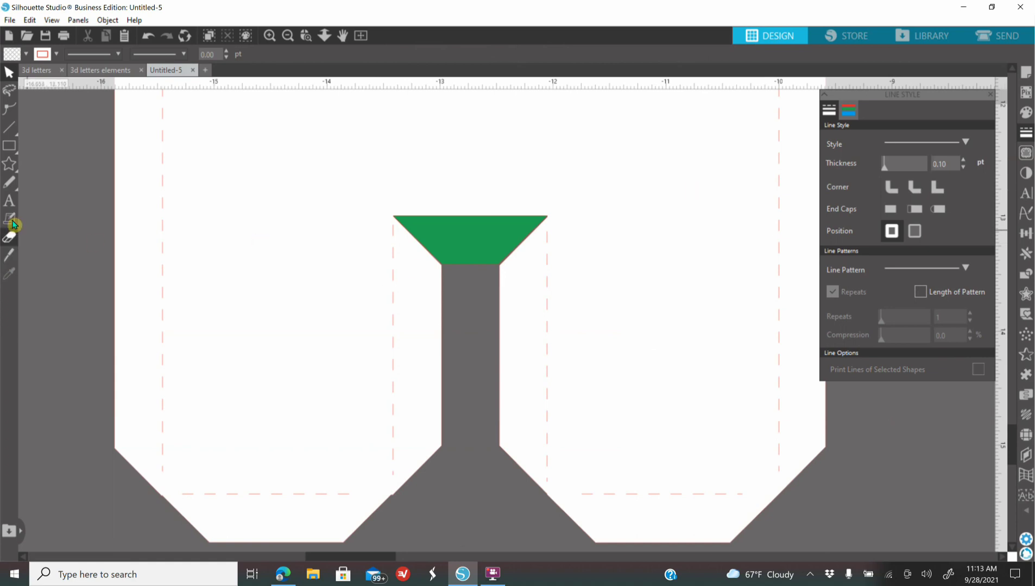
Draw a horizontal line about 0.84 in long across the top edge of the green tab between the legs, and make it dashed
{"action": "left_click", "coordinate": [10, 169]}
{"action": "left_click", "coordinate": [9, 129]}
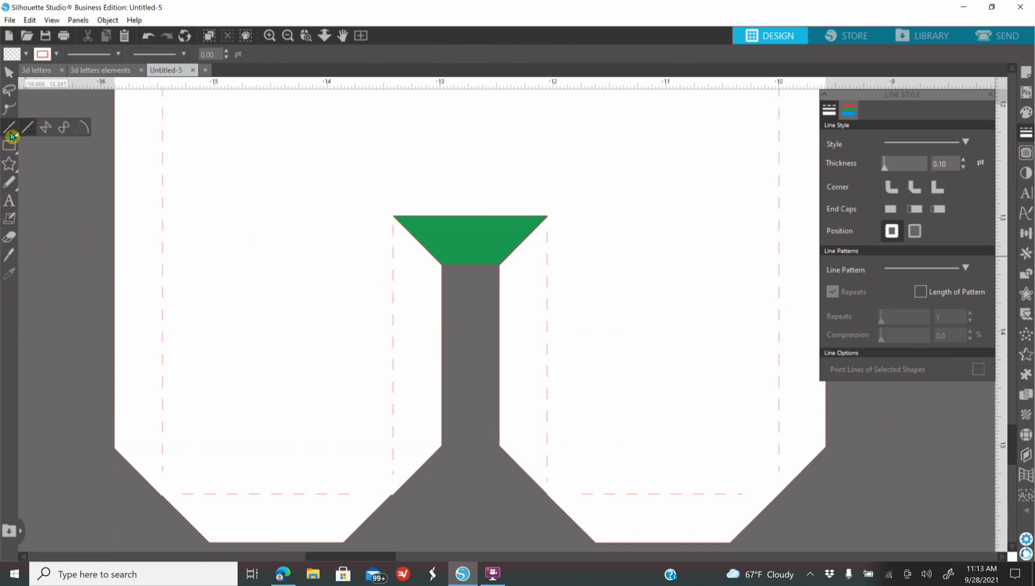
{"action": "left_click", "coordinate": [29, 130]}
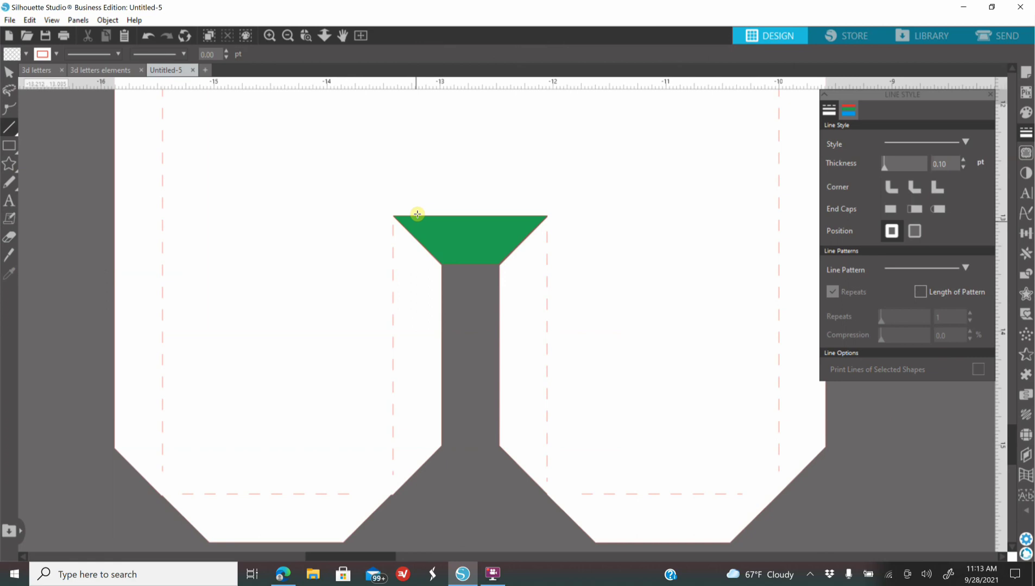
{"action": "left_click_drag", "start_coordinate": [419, 216], "coordinate": [515, 224]}
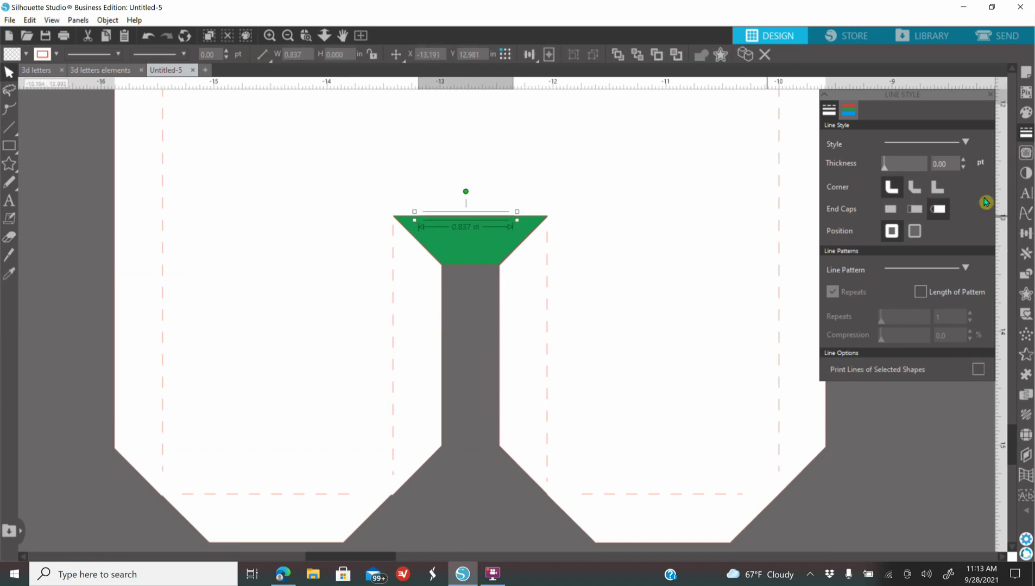
{"action": "left_click", "coordinate": [966, 143]}
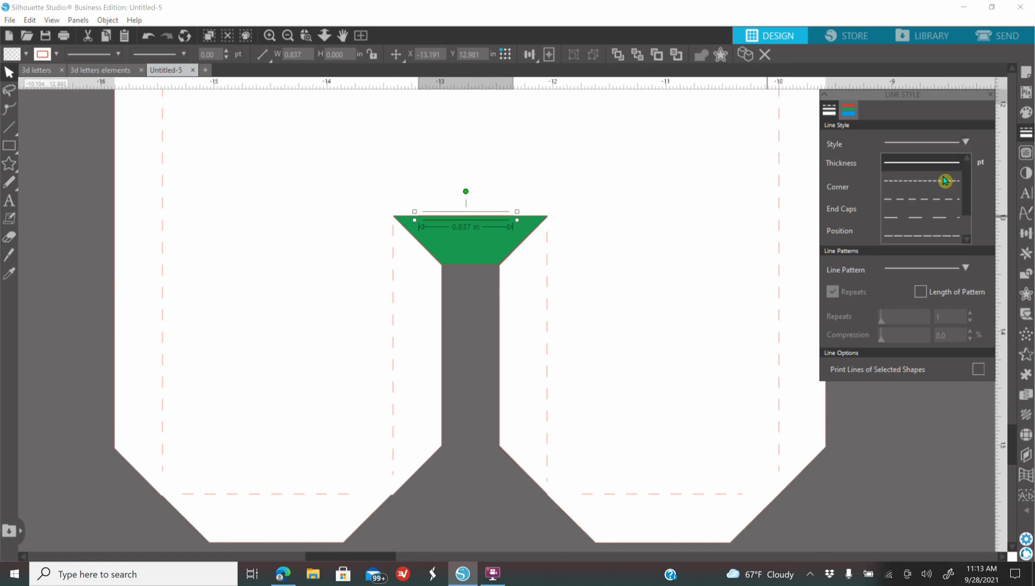
{"action": "left_click", "coordinate": [932, 207]}
{"action": "left_click", "coordinate": [64, 317]}
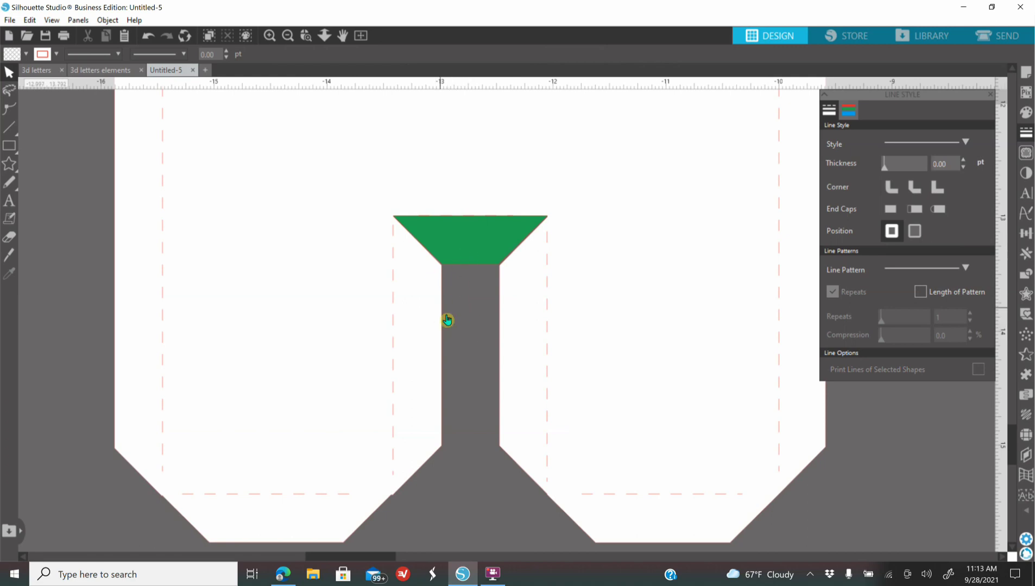
Try to stretch the green tab between the legs downward to about 0.52 in and weld it to the letter, and undo both changes
{"action": "left_click", "coordinate": [494, 255]}
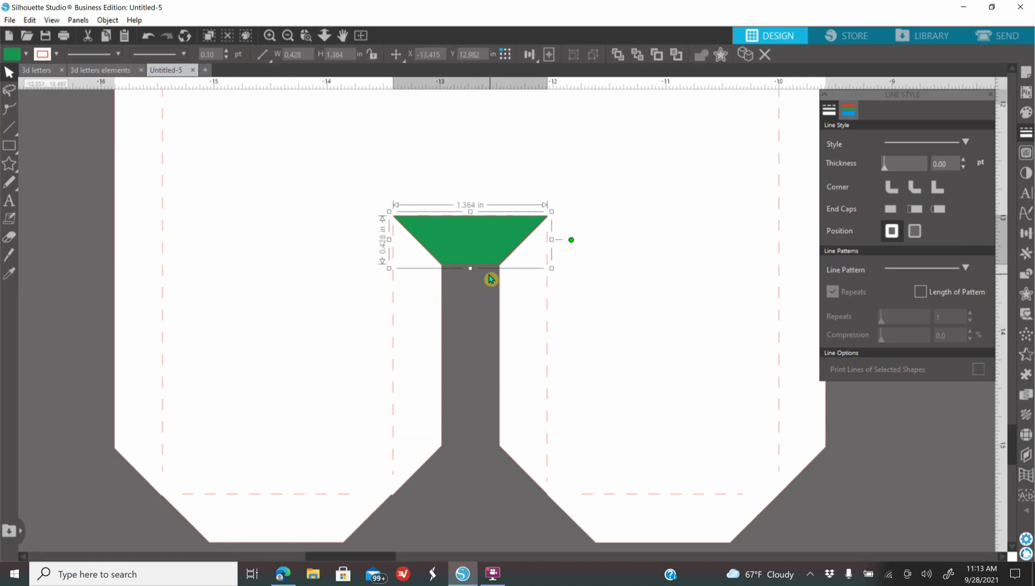
{"action": "left_click_drag", "start_coordinate": [471, 273], "coordinate": [471, 280]}
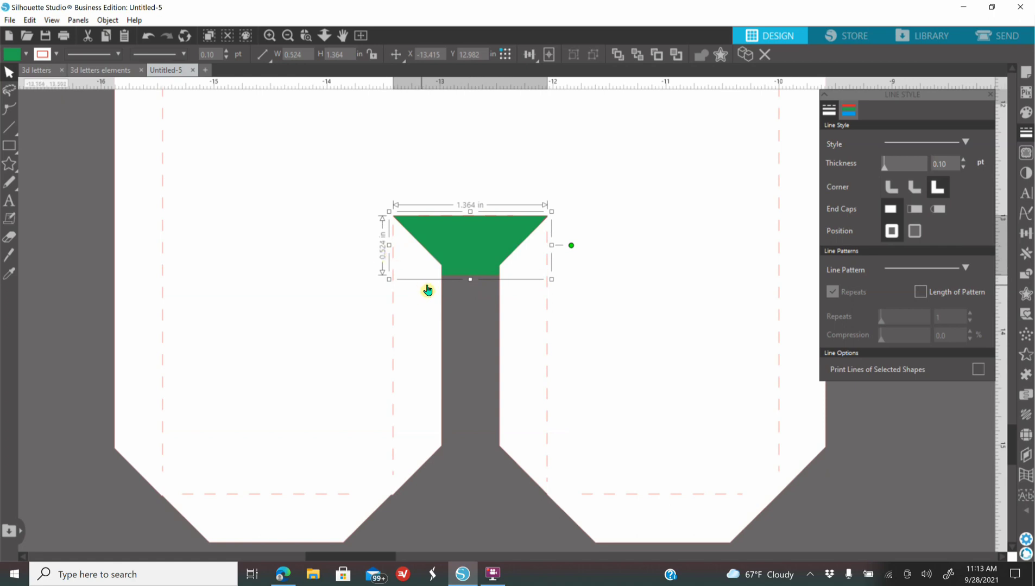
{"action": "left_click", "coordinate": [458, 158]}
{"action": "right_click", "coordinate": [457, 158]}
{"action": "left_click", "coordinate": [502, 325]}
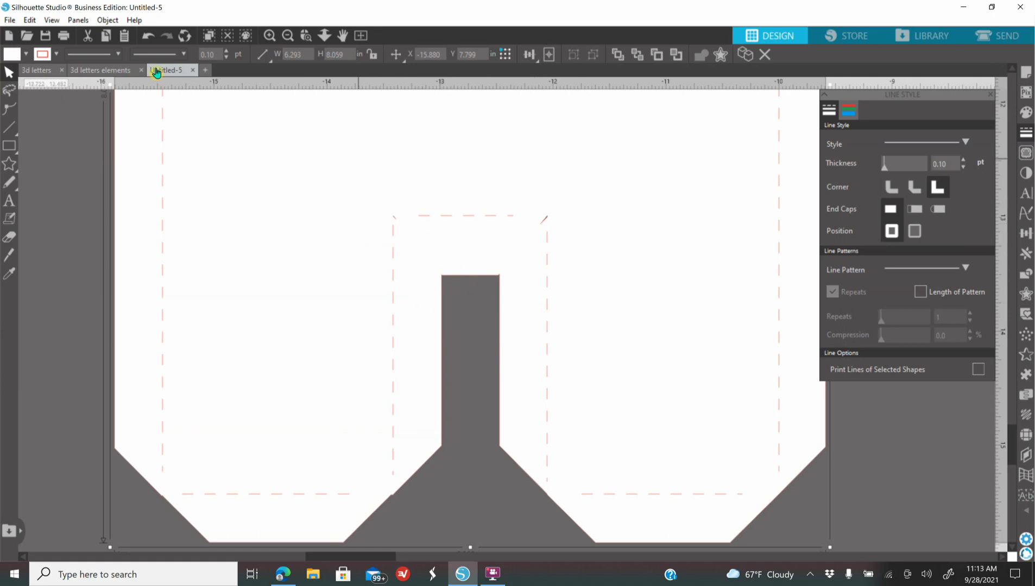
{"action": "left_click", "coordinate": [149, 37]}
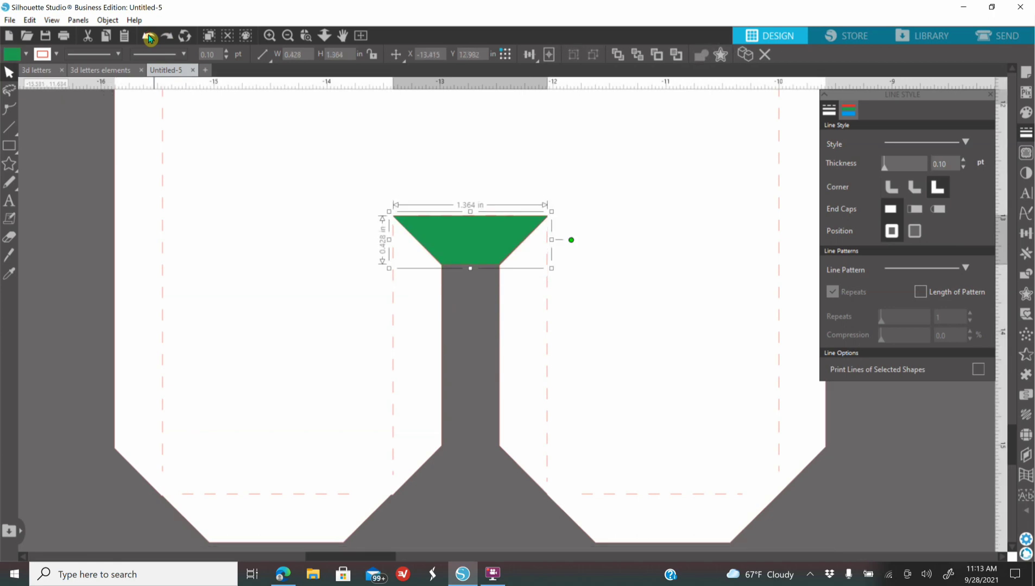
{"action": "left_click", "coordinate": [149, 37]}
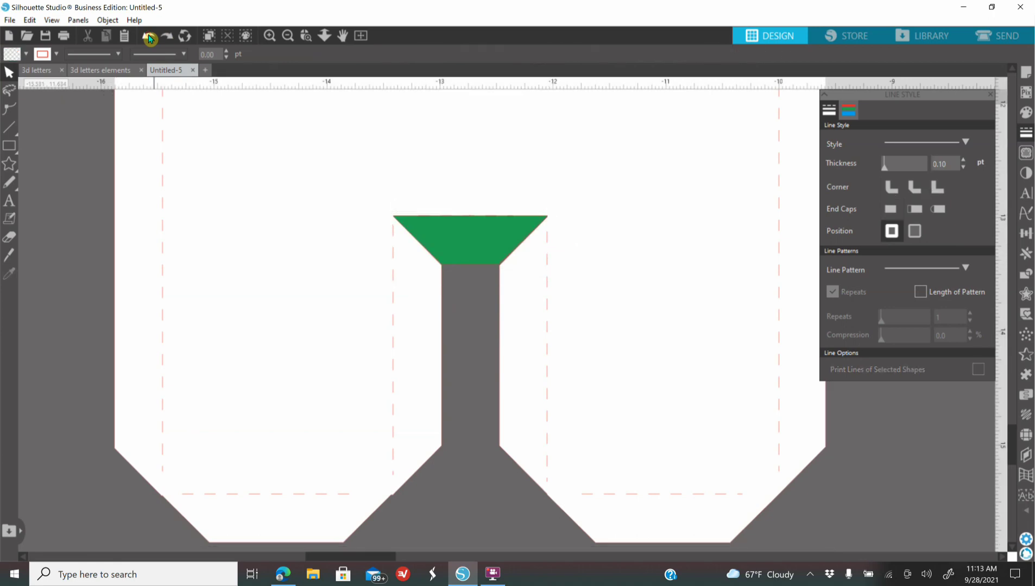
Weld the green tab between the legs to the letter shape at its original size
{"action": "left_click", "coordinate": [470, 262]}
{"action": "left_click", "coordinate": [471, 157], "text": "shift"}
{"action": "right_click", "coordinate": [470, 155]}
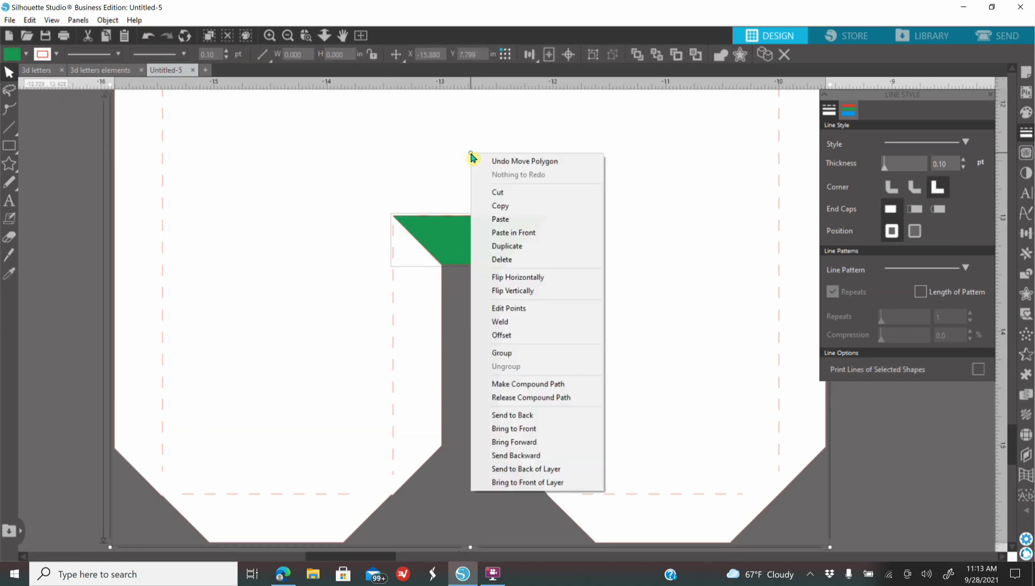
{"action": "left_click", "coordinate": [515, 328]}
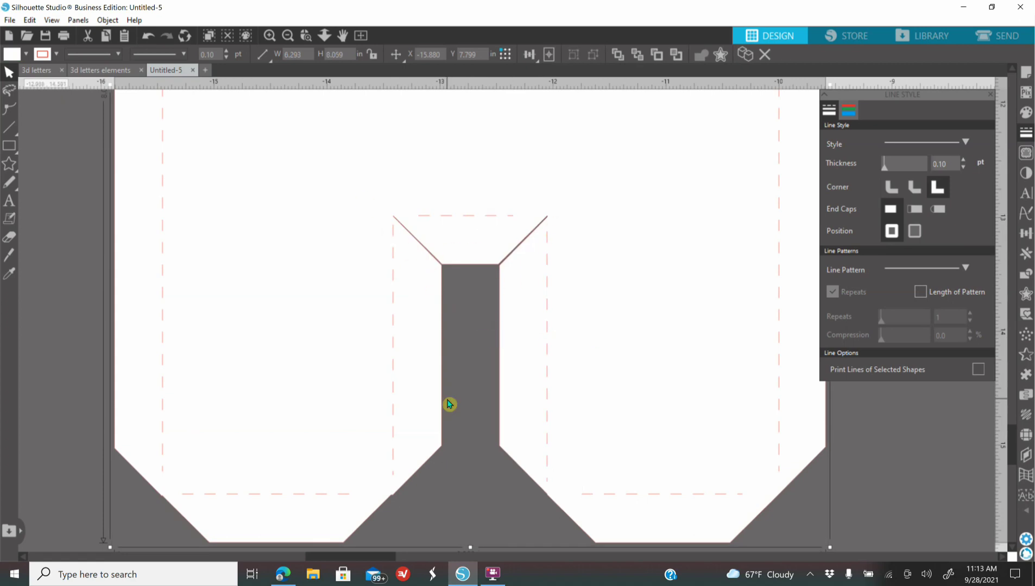
Examine the welded legs and the remaining green tabs around the letter's top and centre hole
{"action": "left_click", "coordinate": [289, 36]}
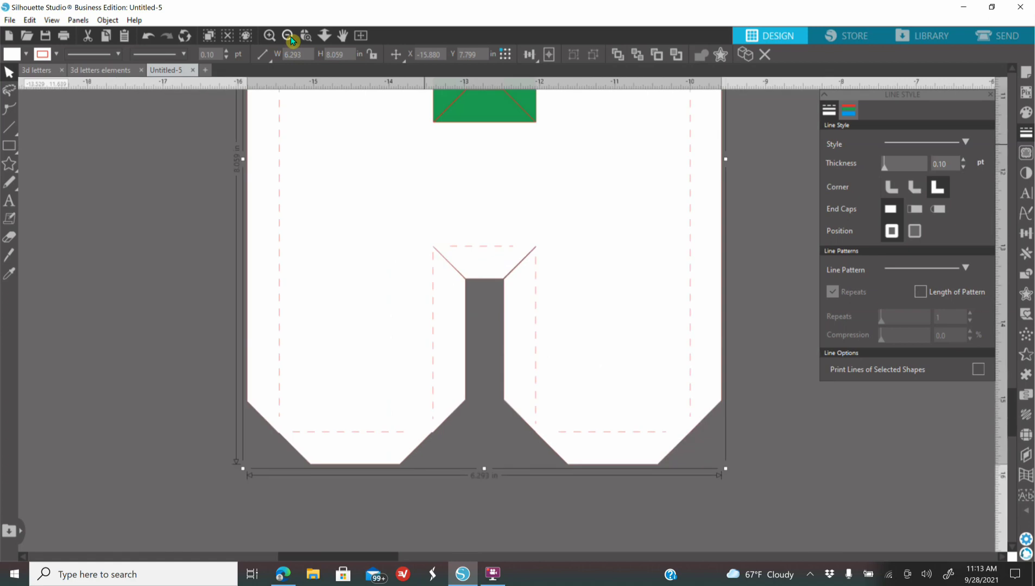
{"action": "left_click", "coordinate": [290, 36]}
{"action": "scroll", "coordinate": [293, 387], "scroll_direction": "up", "scroll_amount": 3}
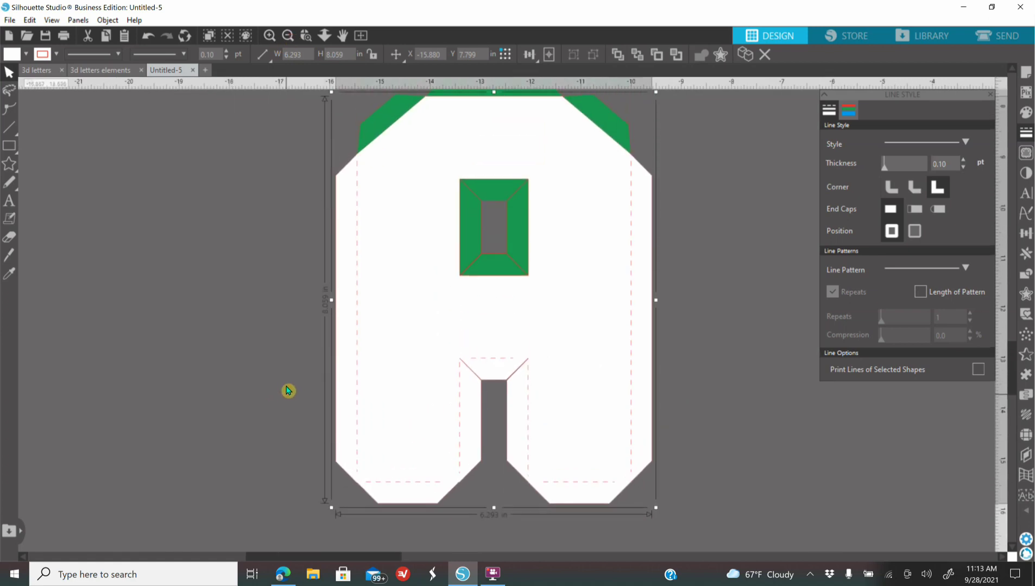
{"action": "scroll", "coordinate": [287, 393], "scroll_direction": "up", "scroll_amount": 1}
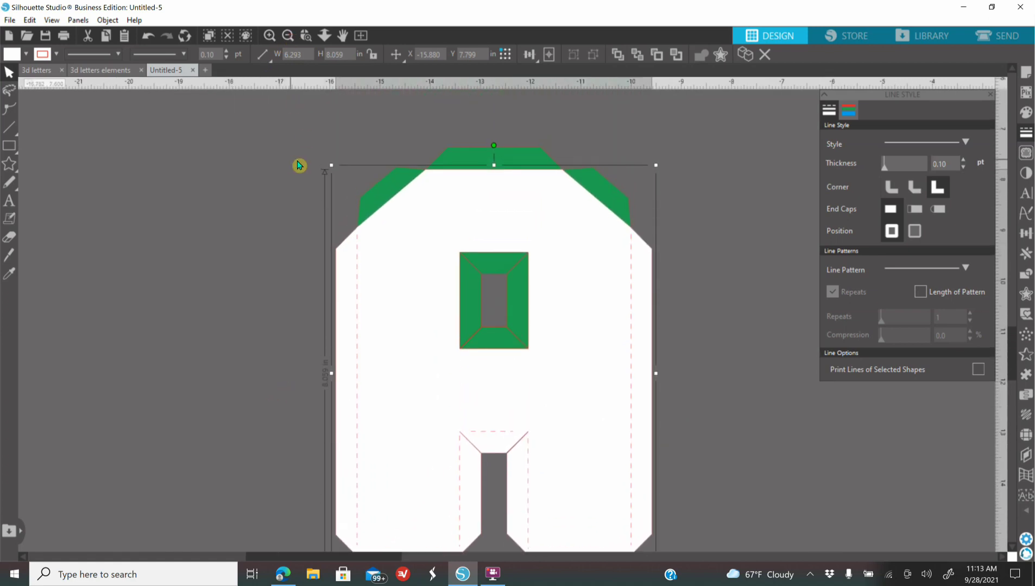
{"action": "left_click", "coordinate": [270, 36]}
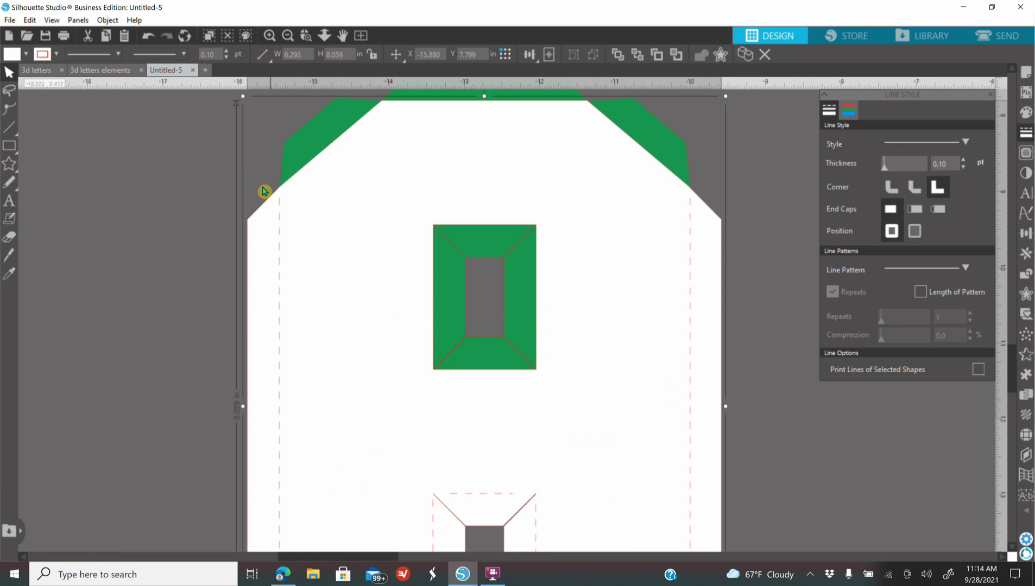
{"action": "scroll", "coordinate": [229, 228], "scroll_direction": "up", "scroll_amount": 1}
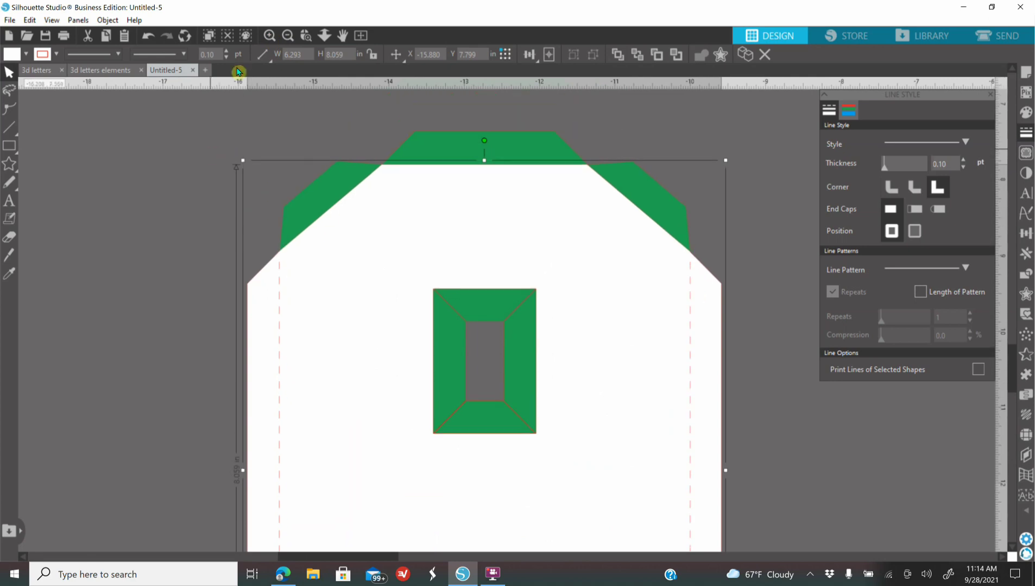
{"action": "left_click", "coordinate": [271, 39]}
{"action": "scroll", "coordinate": [103, 185], "scroll_direction": "up", "scroll_amount": 6}
{"action": "left_click", "coordinate": [63, 189]}
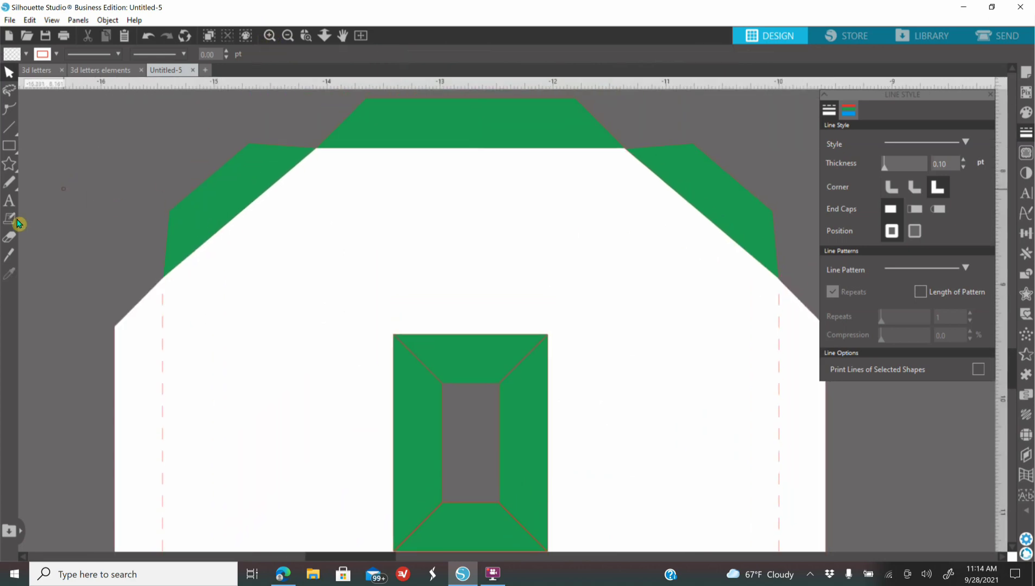
{"action": "left_click", "coordinate": [10, 128]}
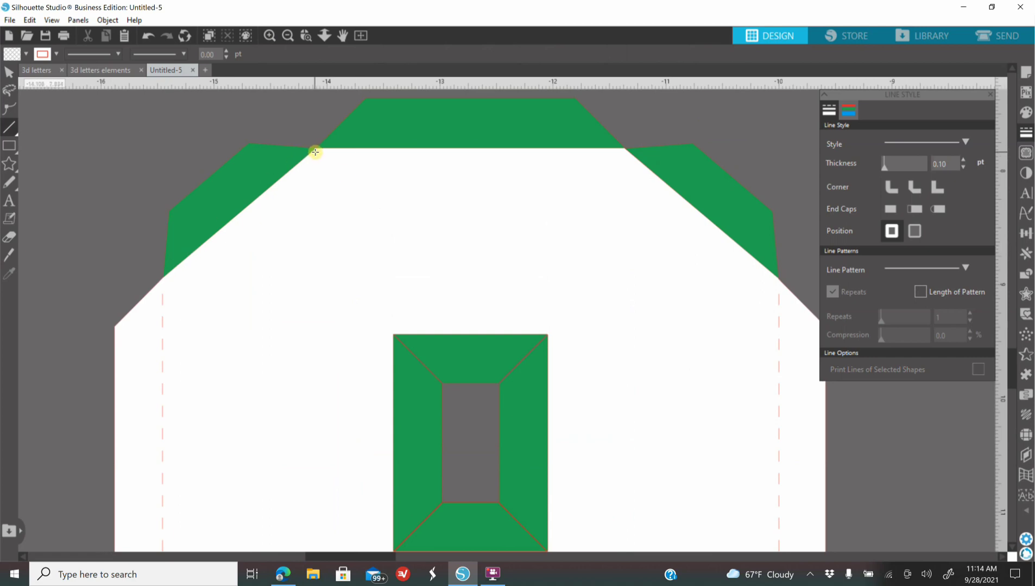
{"action": "left_click", "coordinate": [314, 151]}
{"action": "left_click", "coordinate": [315, 128]}
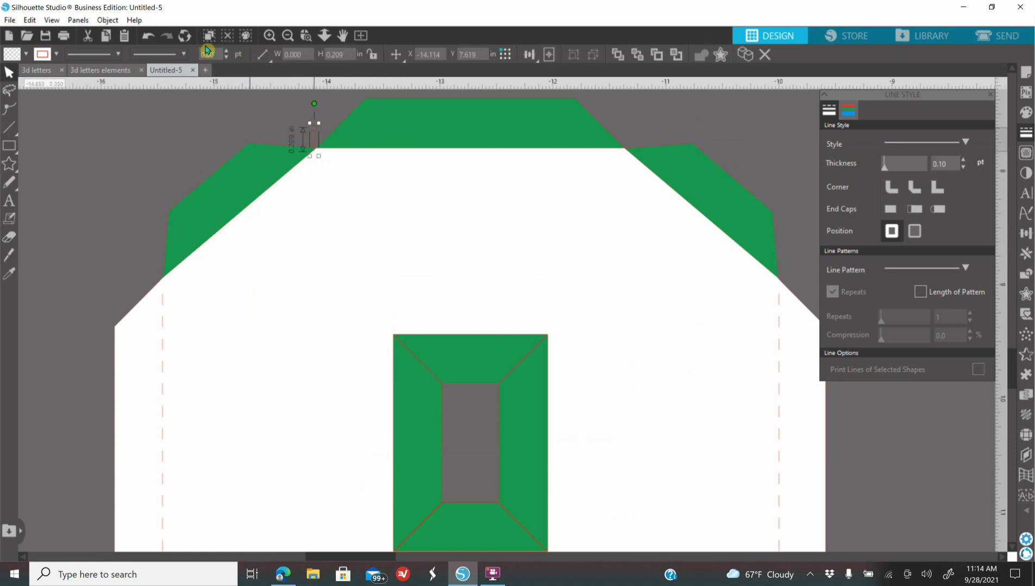
{"action": "key", "text": "Delete"}
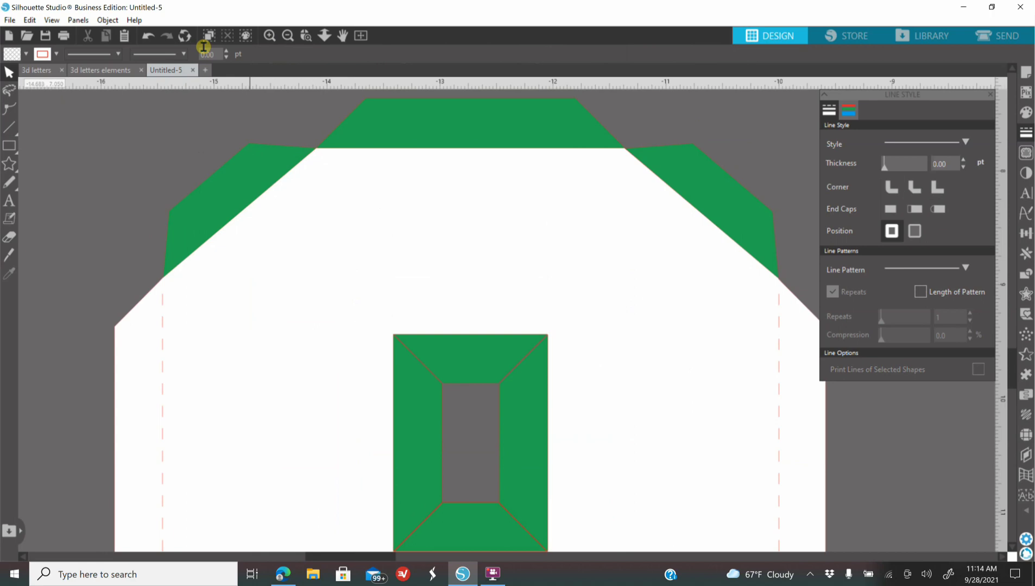
Draw a diagonal line about 1.28 in wide and 1.07 in high along the upper-left tab's inner edge, and make it dashed
{"action": "left_click", "coordinate": [9, 127]}
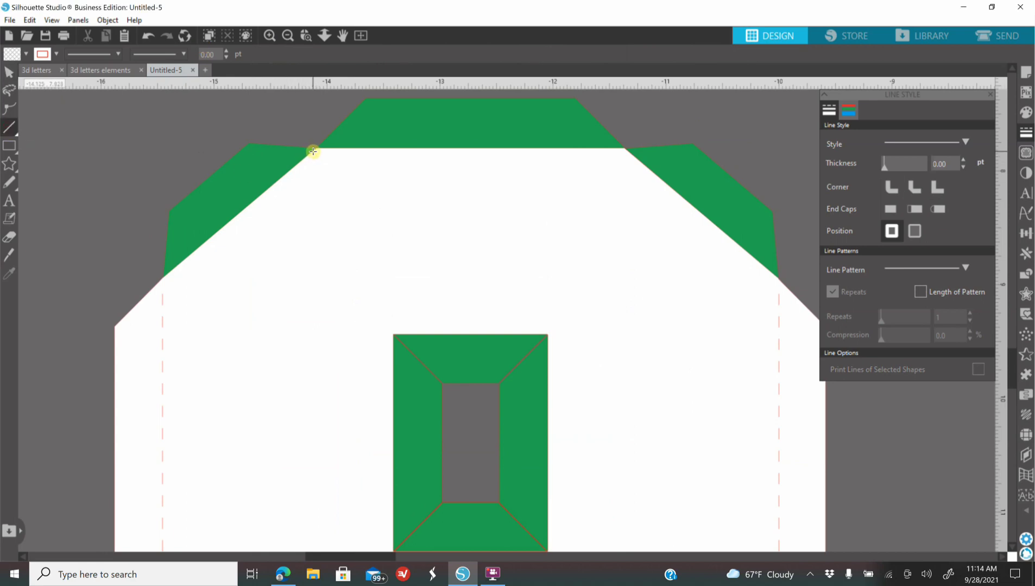
{"action": "left_click", "coordinate": [313, 155]}
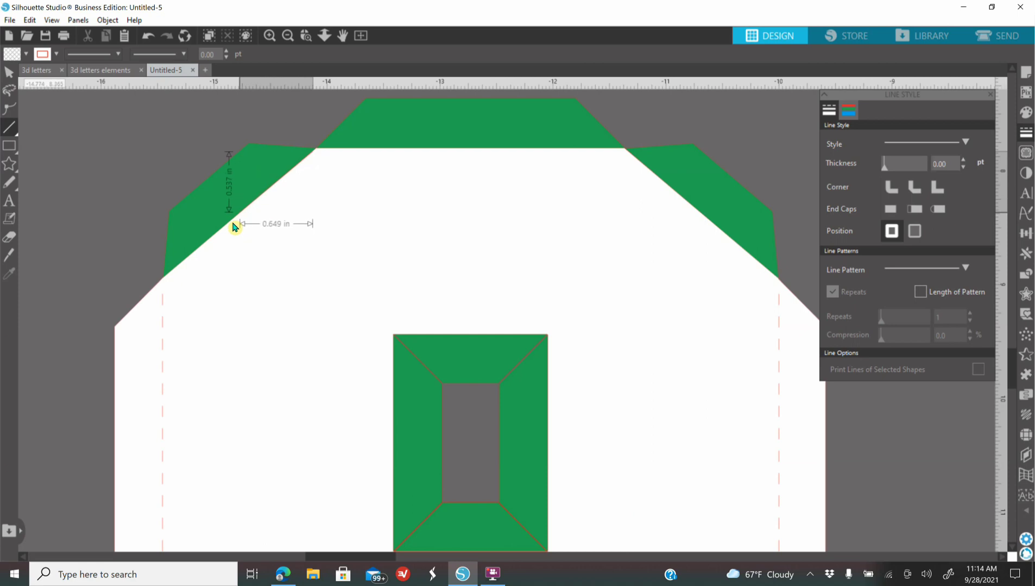
{"action": "left_click", "coordinate": [169, 280]}
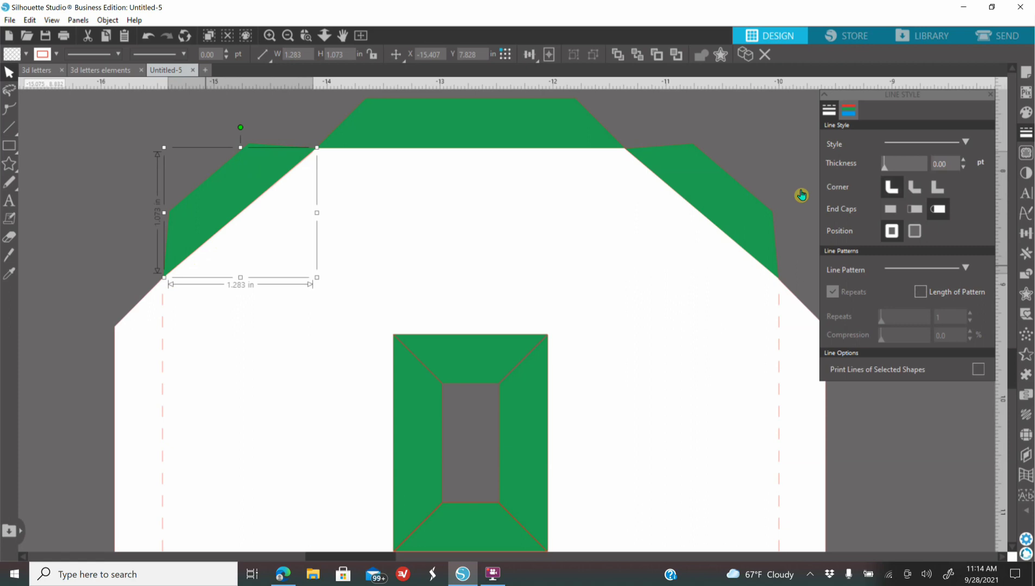
{"action": "left_click", "coordinate": [935, 145]}
{"action": "left_click", "coordinate": [926, 201]}
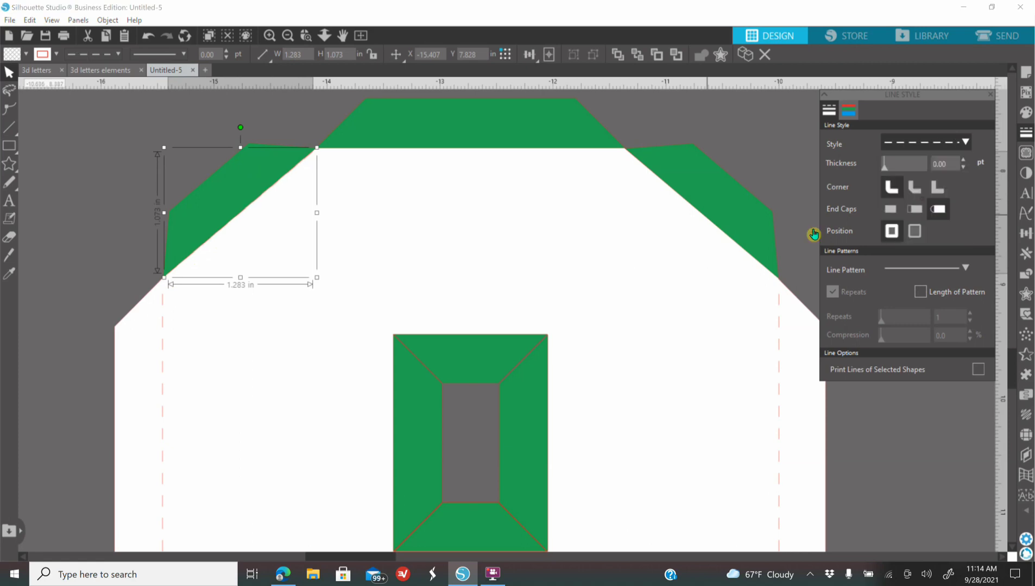
Try to weld the upper-left green tab to the letter, and undo the weld along with the accidental shift of the letter
{"action": "left_click", "coordinate": [252, 201]}
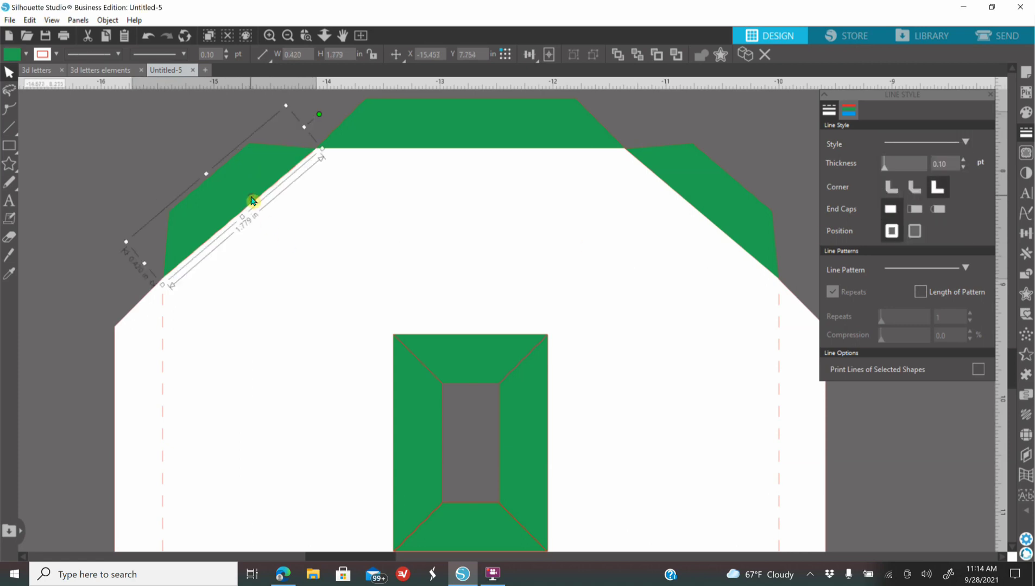
{"action": "left_click", "coordinate": [305, 271]}
{"action": "right_click", "coordinate": [306, 270]}
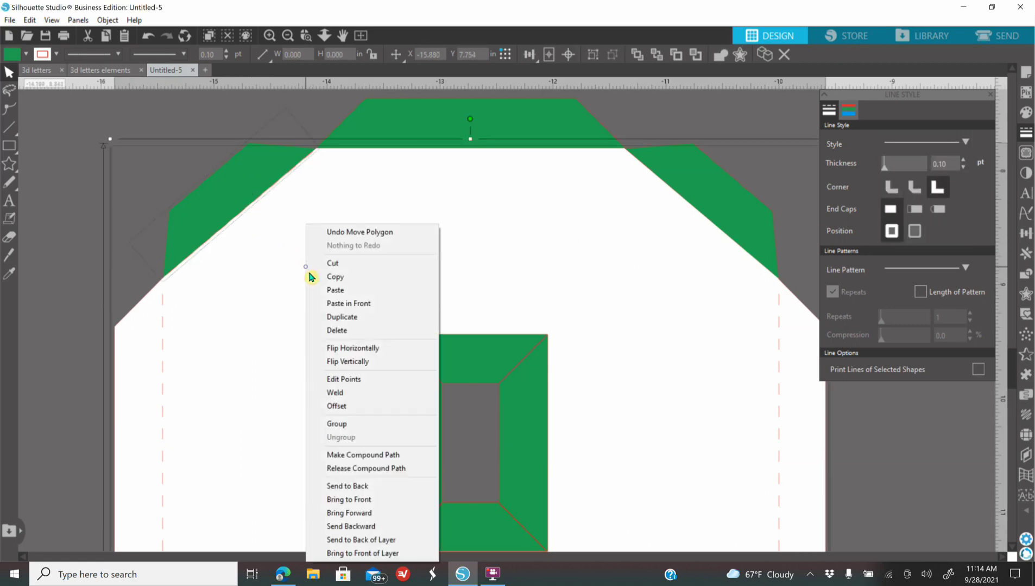
{"action": "left_click", "coordinate": [337, 396]}
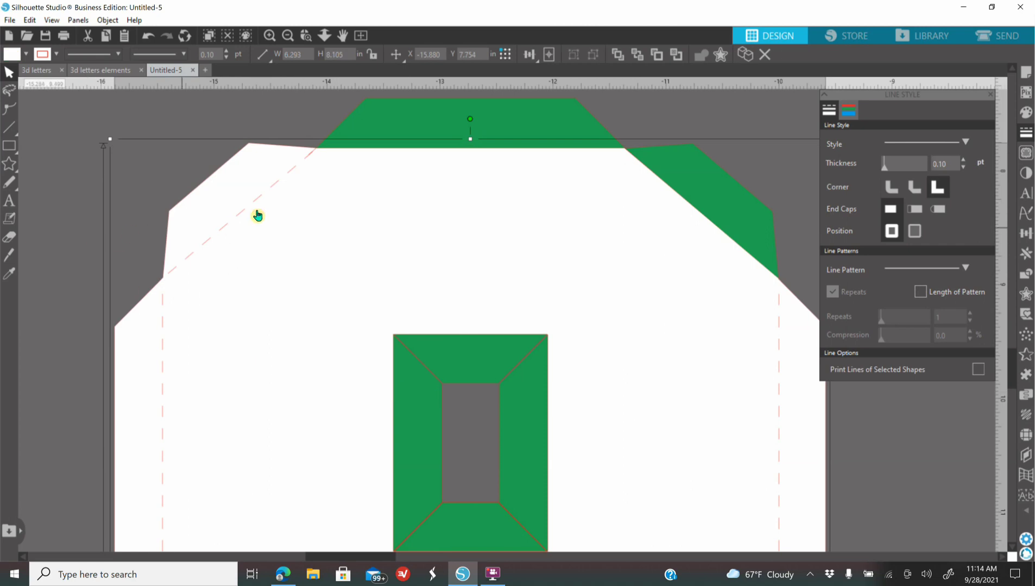
{"action": "left_click", "coordinate": [270, 119]}
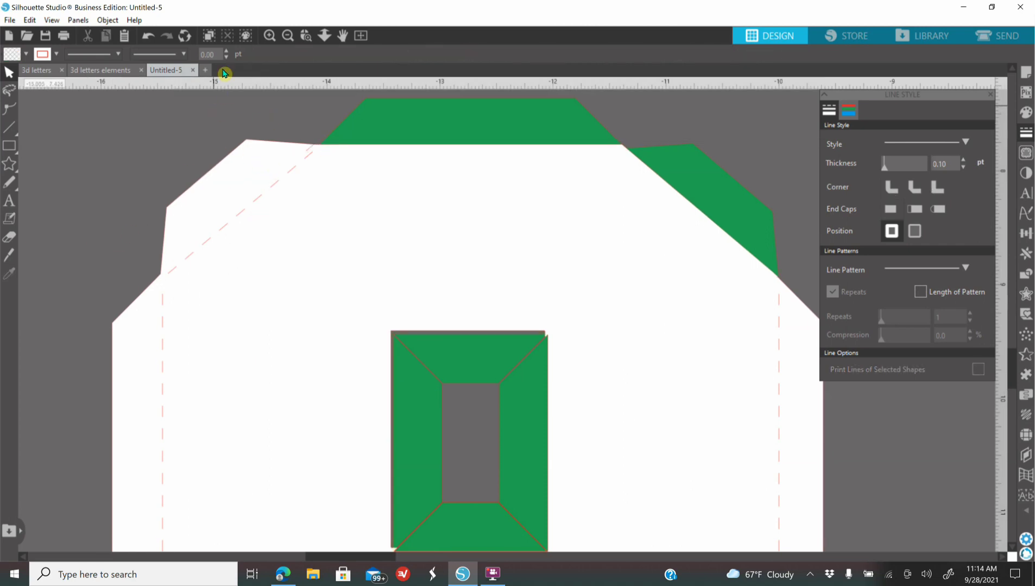
{"action": "left_click", "coordinate": [148, 40]}
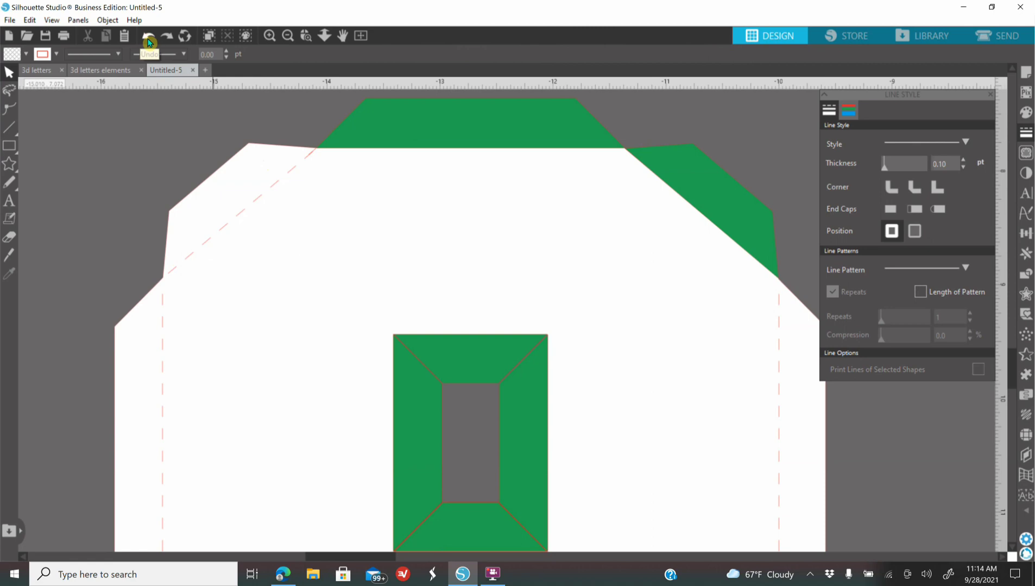
{"action": "left_click", "coordinate": [147, 39]}
{"action": "left_click", "coordinate": [147, 39]}
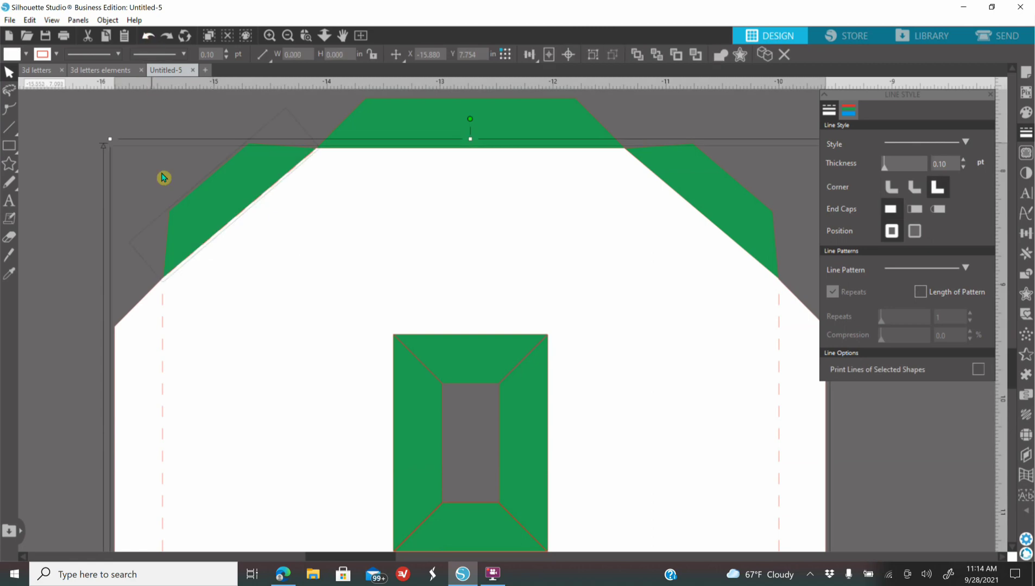
Weld the upper-left green tab to the letter shape
{"action": "left_click", "coordinate": [235, 202]}
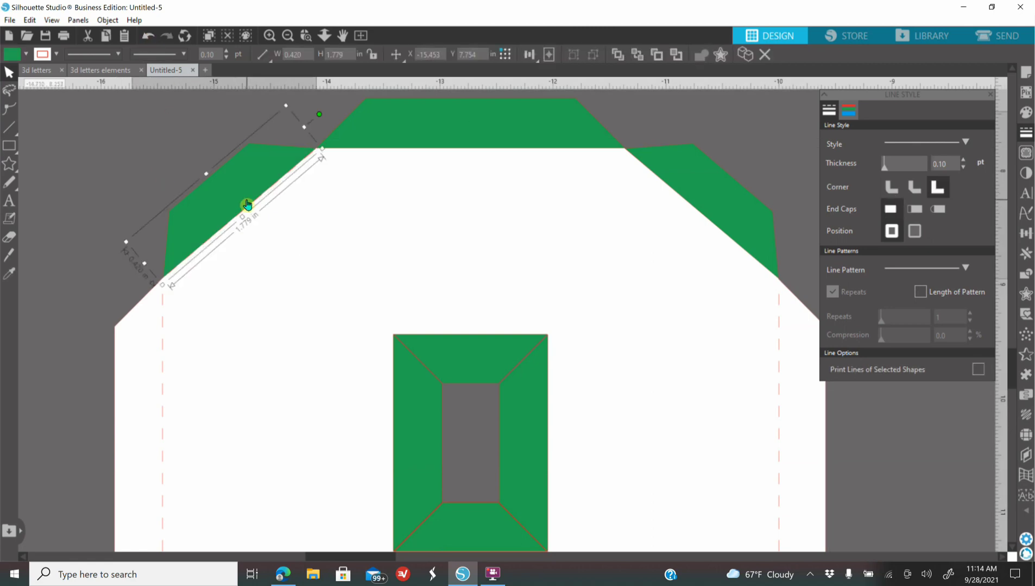
{"action": "right_click", "coordinate": [273, 223]}
{"action": "left_click", "coordinate": [330, 392]}
{"action": "left_click", "coordinate": [81, 267]}
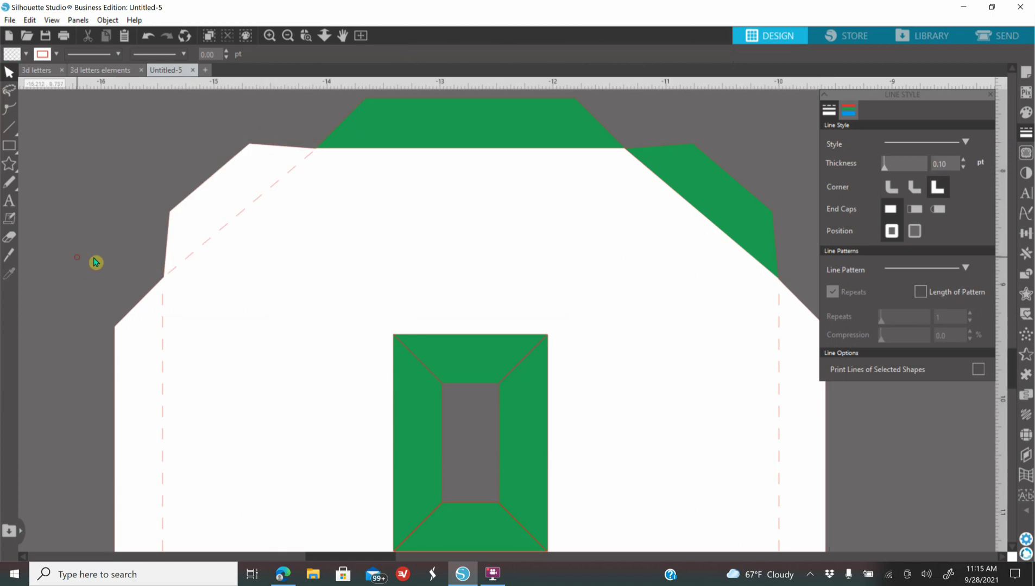
Shorten the upper-left dashed fold line at both ends to about 1.16 in wide and 0.97 in high
{"action": "left_click", "coordinate": [171, 275]}
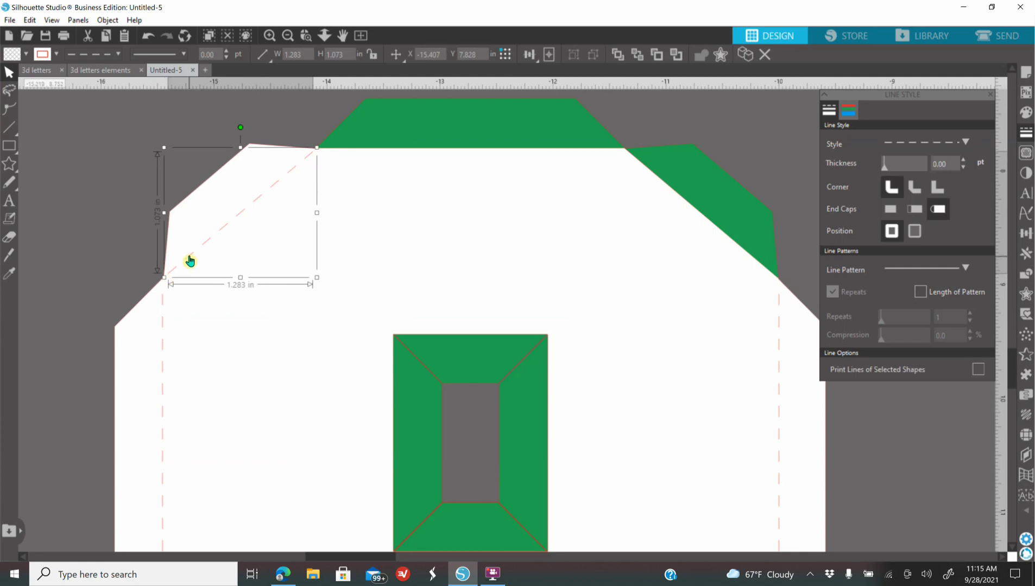
{"action": "left_click_drag", "start_coordinate": [163, 280], "coordinate": [175, 279]}
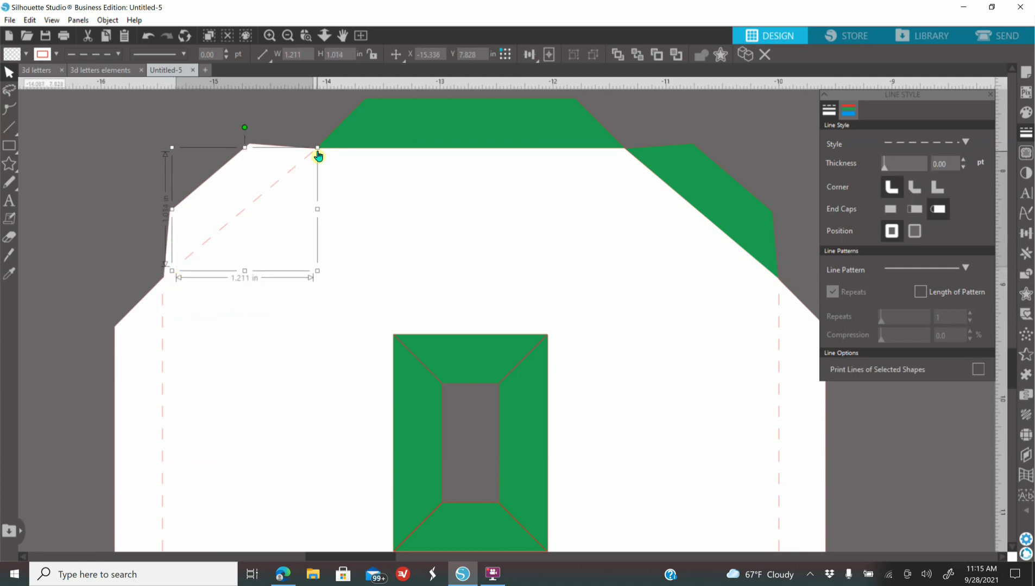
{"action": "left_click_drag", "start_coordinate": [319, 147], "coordinate": [318, 149]}
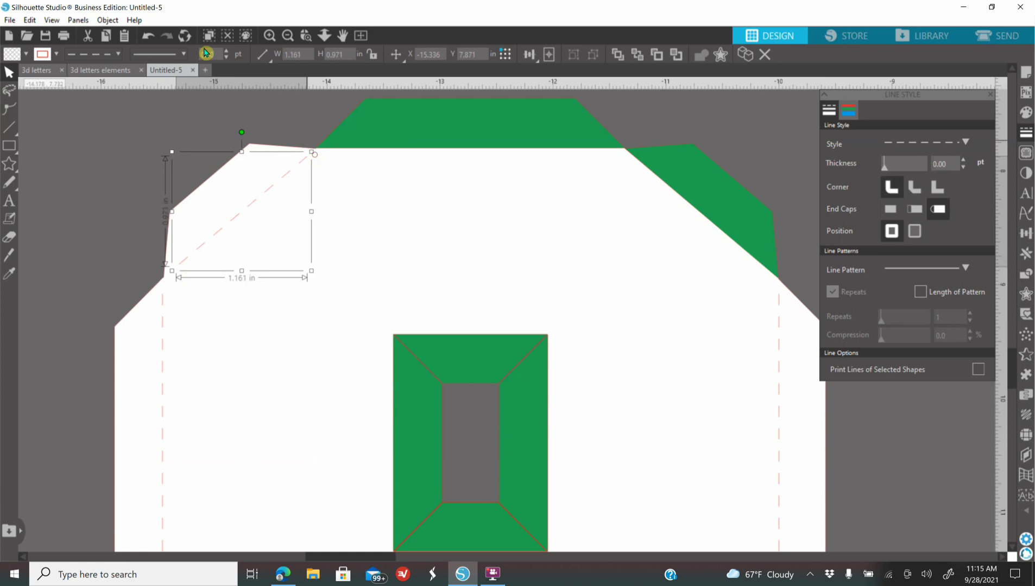
{"action": "left_click", "coordinate": [149, 38]}
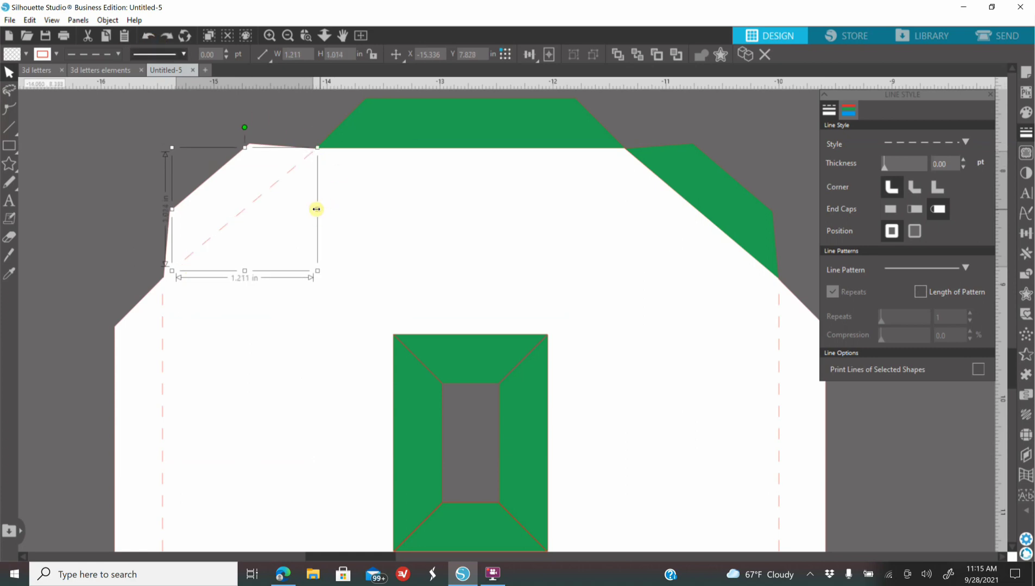
{"action": "left_click", "coordinate": [148, 38]}
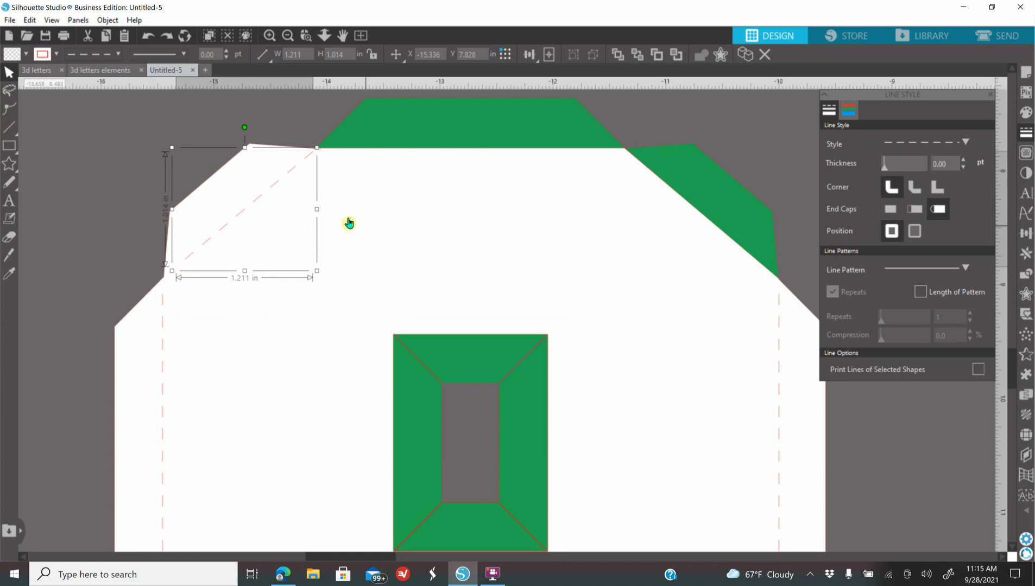
{"action": "left_click_drag", "start_coordinate": [318, 147], "coordinate": [309, 155]}
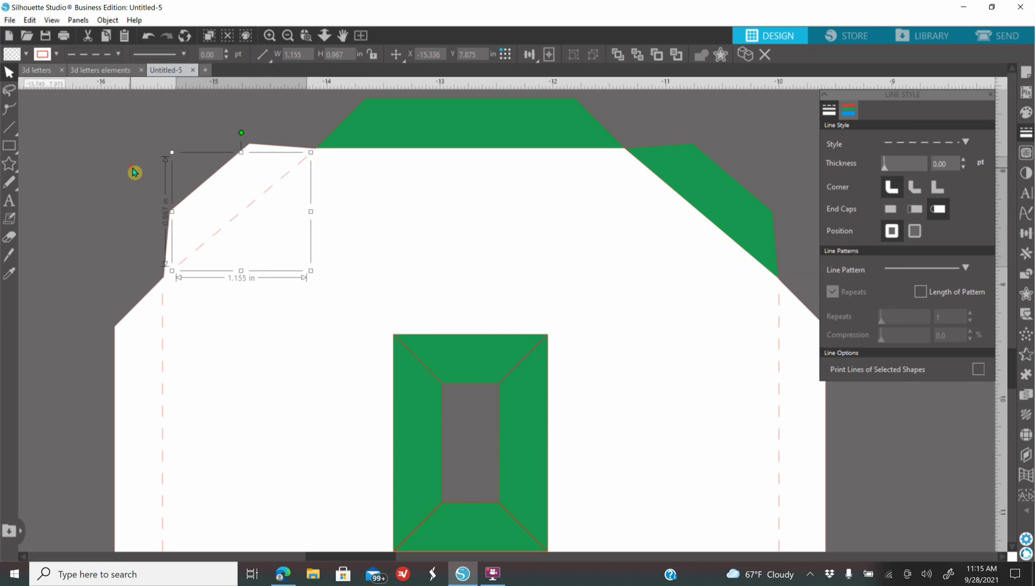
{"action": "left_click", "coordinate": [120, 180]}
Duplicate the upper-left dashed fold line, flip the copy horizontally, and place it along the upper-right tab's inner edge
{"action": "left_click", "coordinate": [185, 269]}
{"action": "right_click", "coordinate": [182, 262]}
{"action": "left_click", "coordinate": [217, 350]}
{"action": "right_click", "coordinate": [247, 220]}
{"action": "left_click", "coordinate": [301, 341]}
{"action": "left_click_drag", "start_coordinate": [294, 251], "coordinate": [747, 222]}
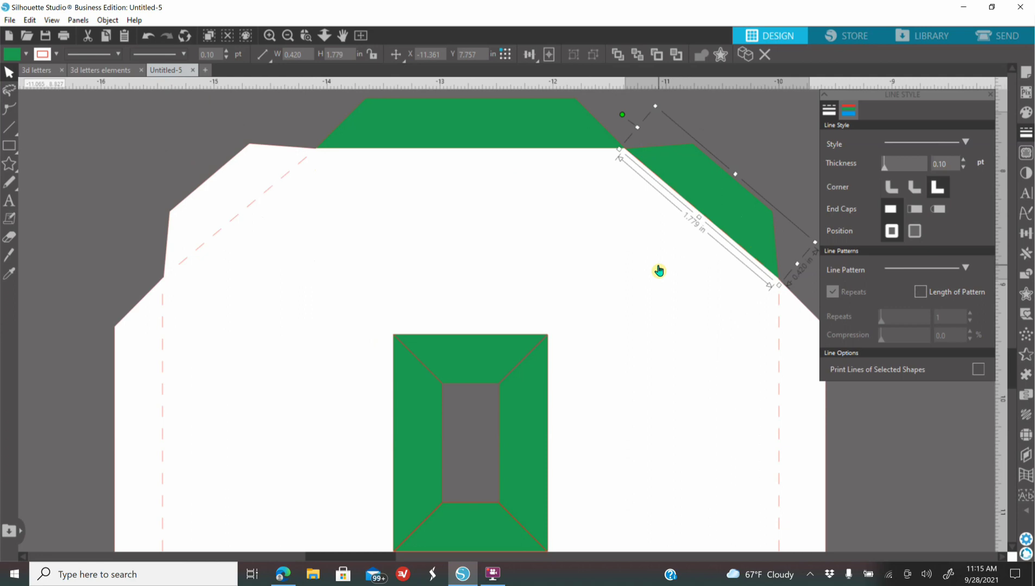
Try to weld the upper-right green tab to the letter, and undo the weld
{"action": "left_click", "coordinate": [640, 266], "text": "shift"}
{"action": "right_click", "coordinate": [640, 265]}
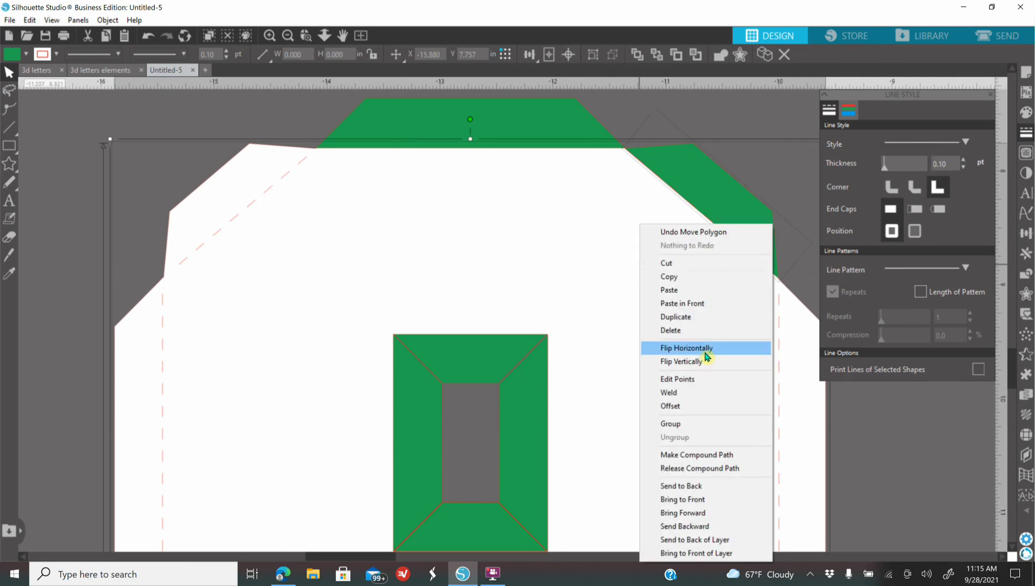
{"action": "left_click", "coordinate": [692, 393]}
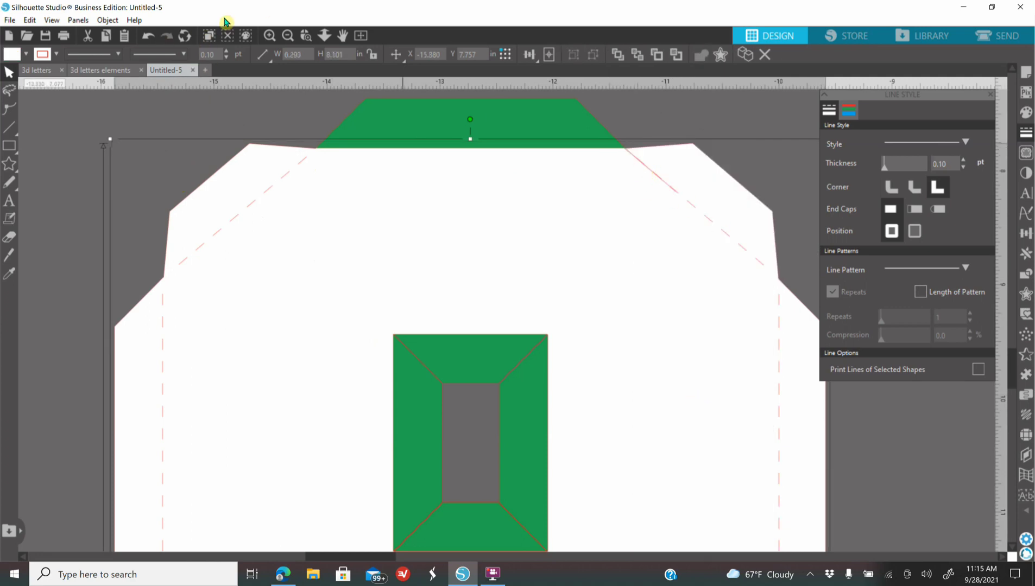
{"action": "left_click", "coordinate": [148, 36]}
Nudge the upper-right green tab slightly toward the letter and weld it to the letter shape
{"action": "left_click", "coordinate": [708, 158]}
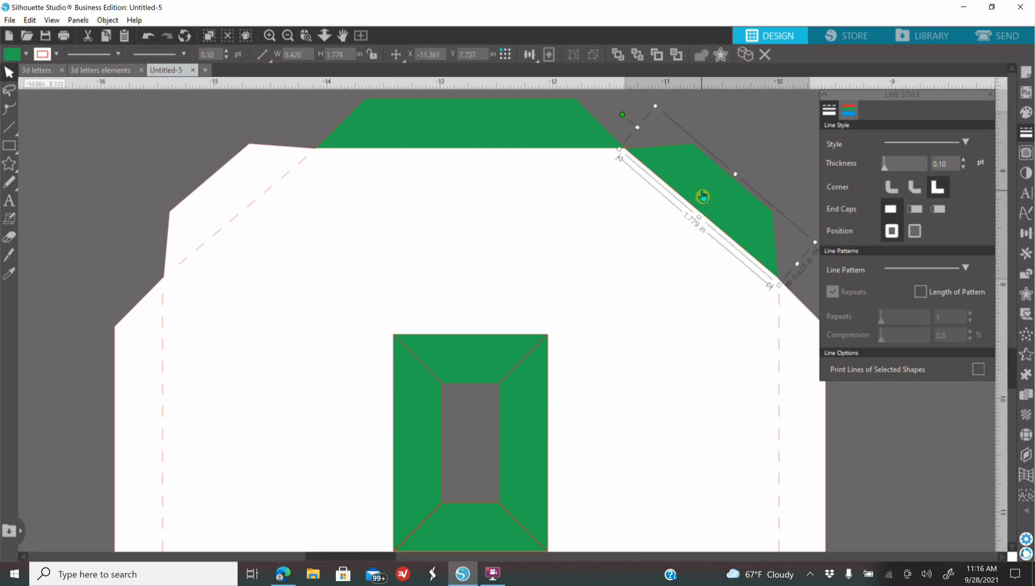
{"action": "key", "text": "Down"}
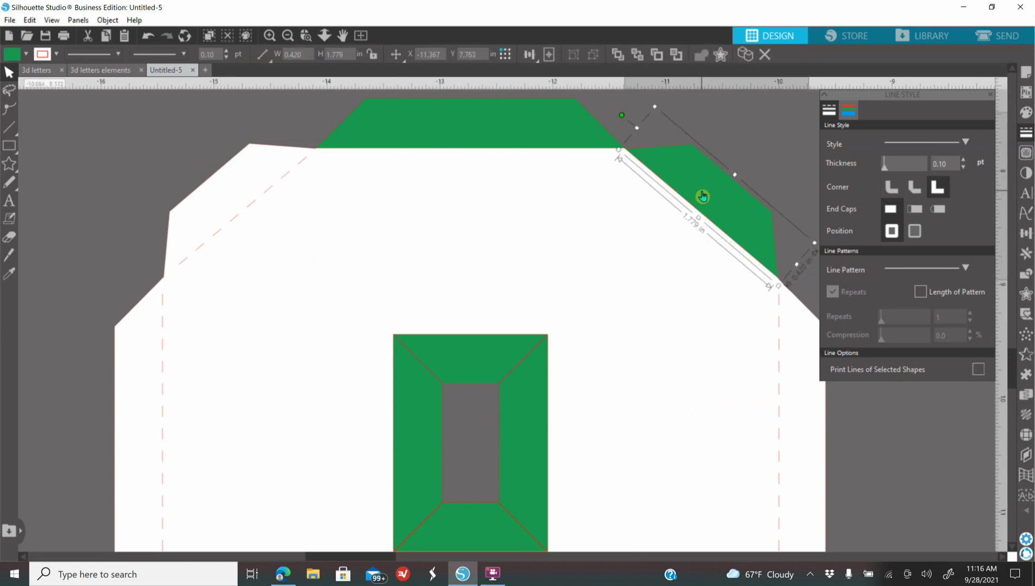
{"action": "left_click", "coordinate": [646, 242], "text": "shift"}
{"action": "right_click", "coordinate": [646, 243]}
{"action": "left_click", "coordinate": [675, 397]}
{"action": "left_click", "coordinate": [157, 116]}
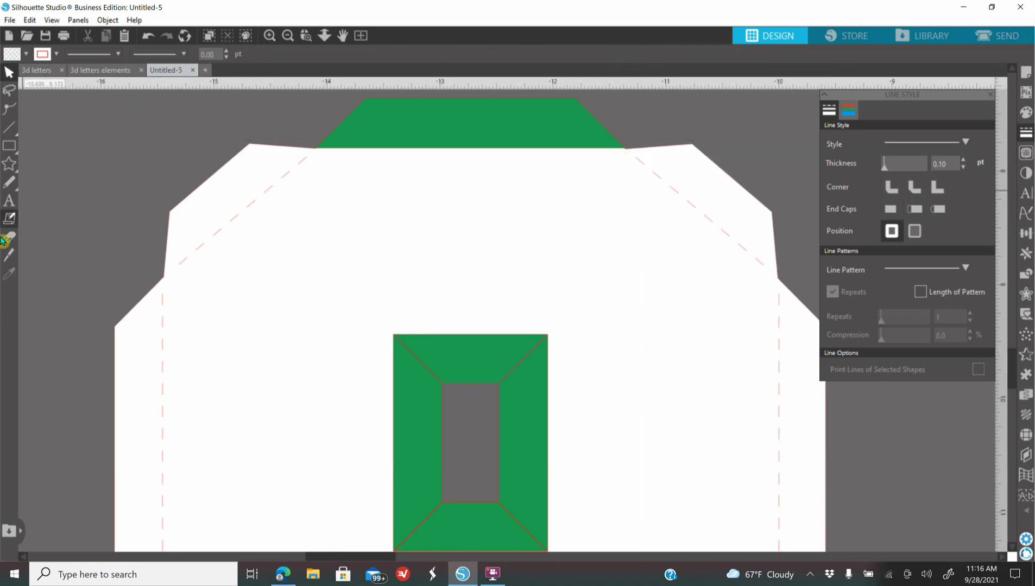
Draw a horizontal line along the top green tab's inner edge, stopping short of both corners, and make it dashed
{"action": "left_click", "coordinate": [10, 127]}
{"action": "left_click_drag", "start_coordinate": [327, 148], "coordinate": [614, 147]}
{"action": "left_click", "coordinate": [940, 143]}
{"action": "left_click", "coordinate": [942, 205]}
{"action": "left_click", "coordinate": [84, 166]}
Weld the top green tab to the letter shape
{"action": "left_click", "coordinate": [375, 126]}
{"action": "left_click", "coordinate": [386, 225], "text": "shift"}
{"action": "right_click", "coordinate": [385, 226]}
{"action": "left_click", "coordinate": [404, 394]}
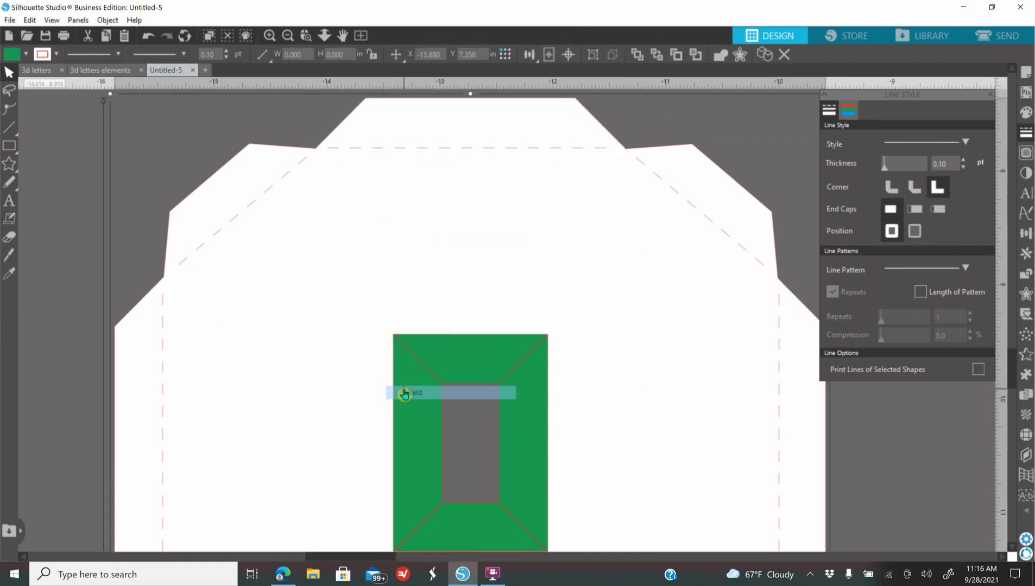
{"action": "left_click", "coordinate": [81, 176]}
Examine the welded outer tabs and the remaining green tabs around the letter's centre hole
{"action": "scroll", "coordinate": [560, 208], "scroll_direction": "down", "scroll_amount": 1}
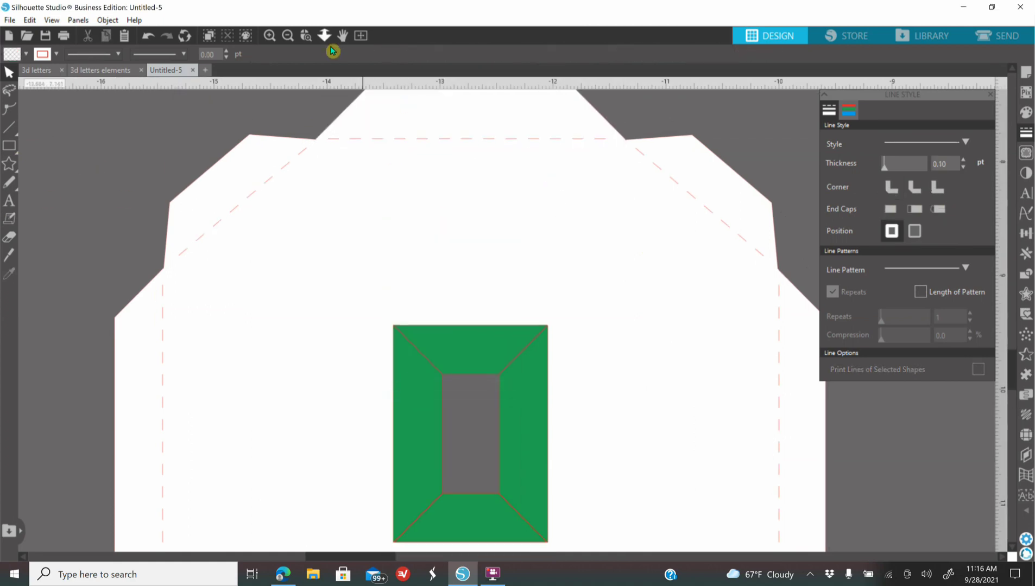
{"action": "left_click", "coordinate": [288, 36]}
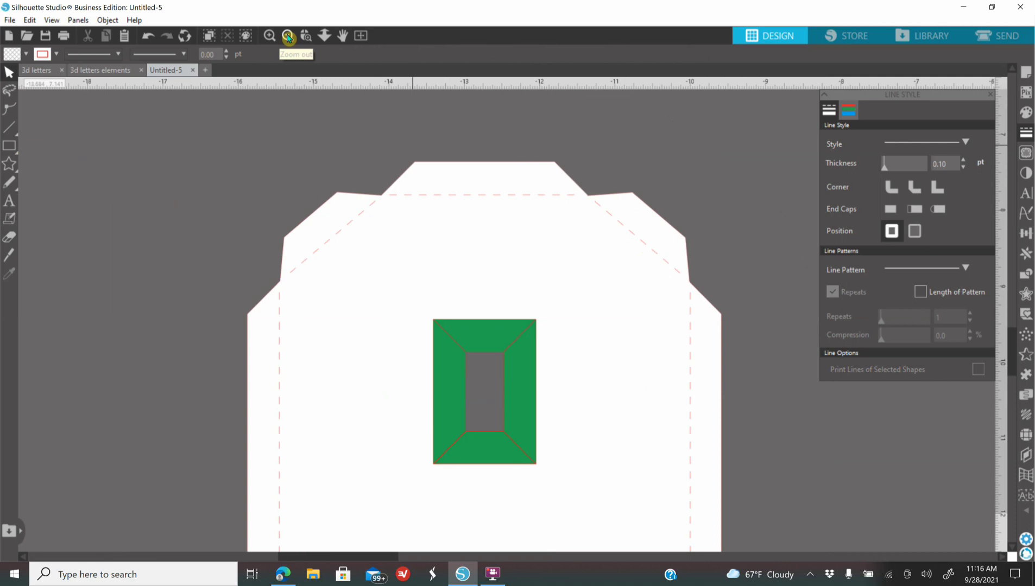
{"action": "scroll", "coordinate": [286, 54], "scroll_direction": "down", "scroll_amount": 2}
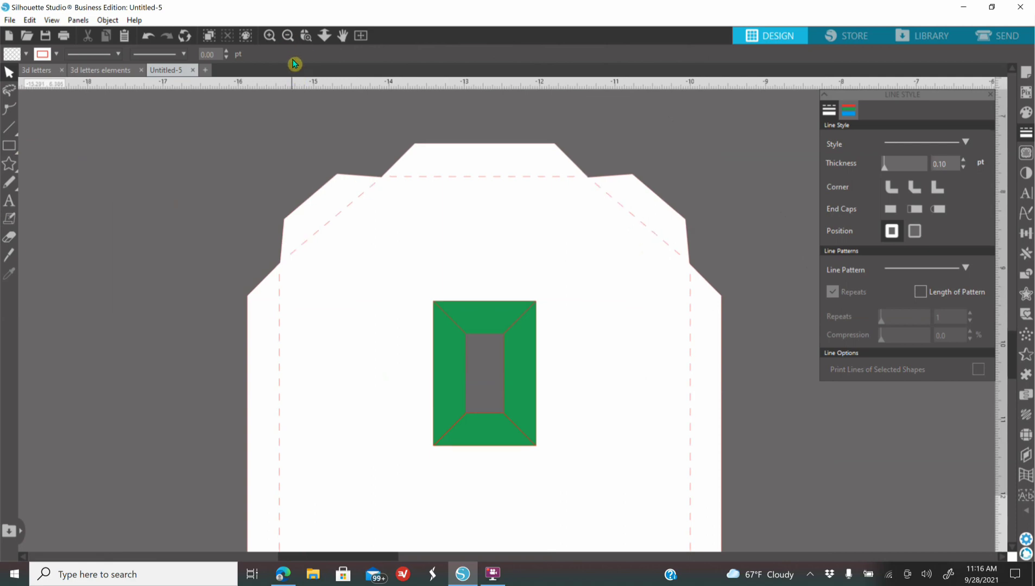
{"action": "scroll", "coordinate": [290, 72], "scroll_direction": "down", "scroll_amount": 2}
{"action": "left_click", "coordinate": [287, 38]}
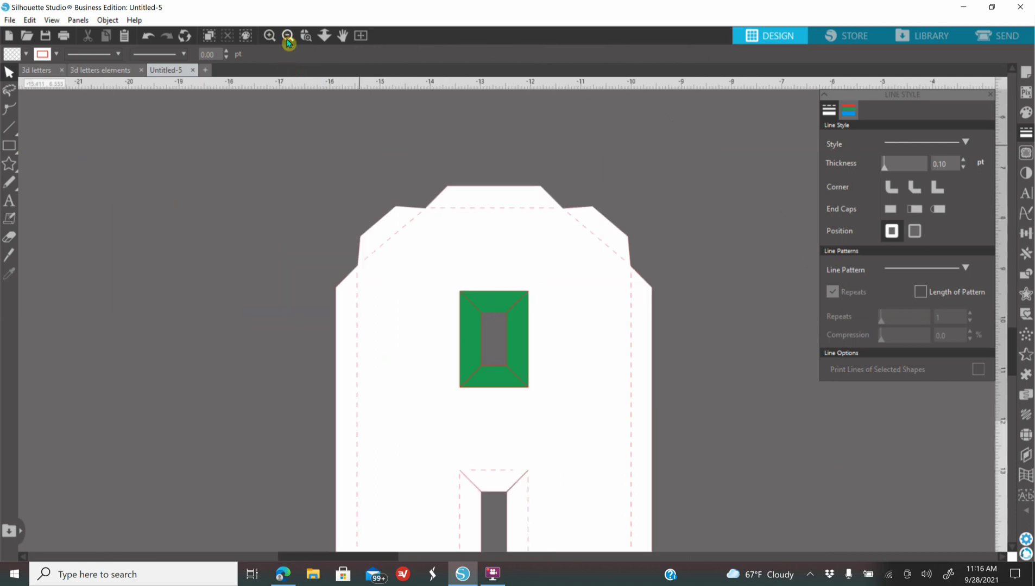
{"action": "scroll", "coordinate": [307, 134], "scroll_direction": "down", "scroll_amount": 3}
{"action": "left_click", "coordinate": [271, 38]}
{"action": "scroll", "coordinate": [286, 164], "scroll_direction": "down", "scroll_amount": 5}
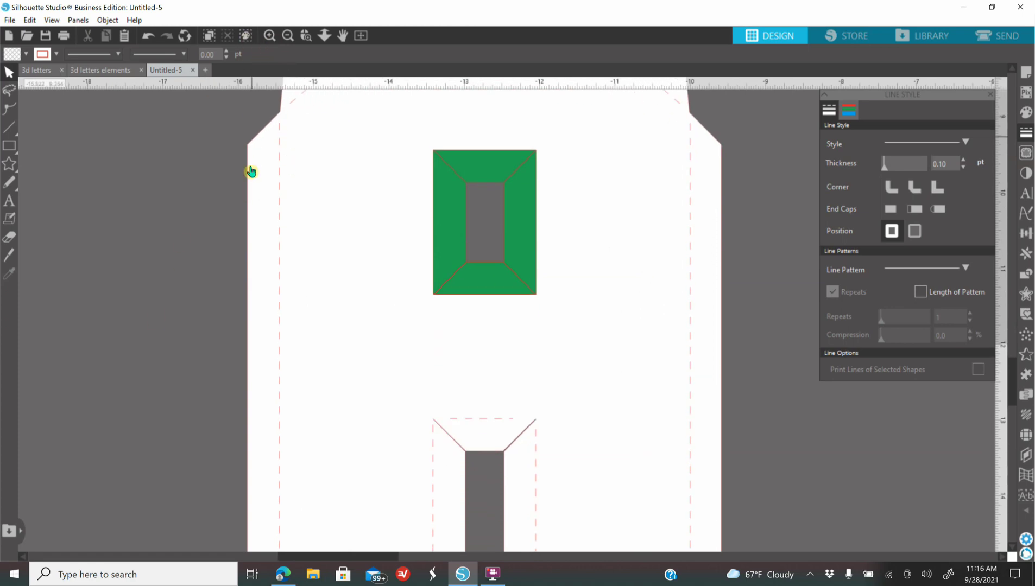
{"action": "left_click", "coordinate": [305, 40]}
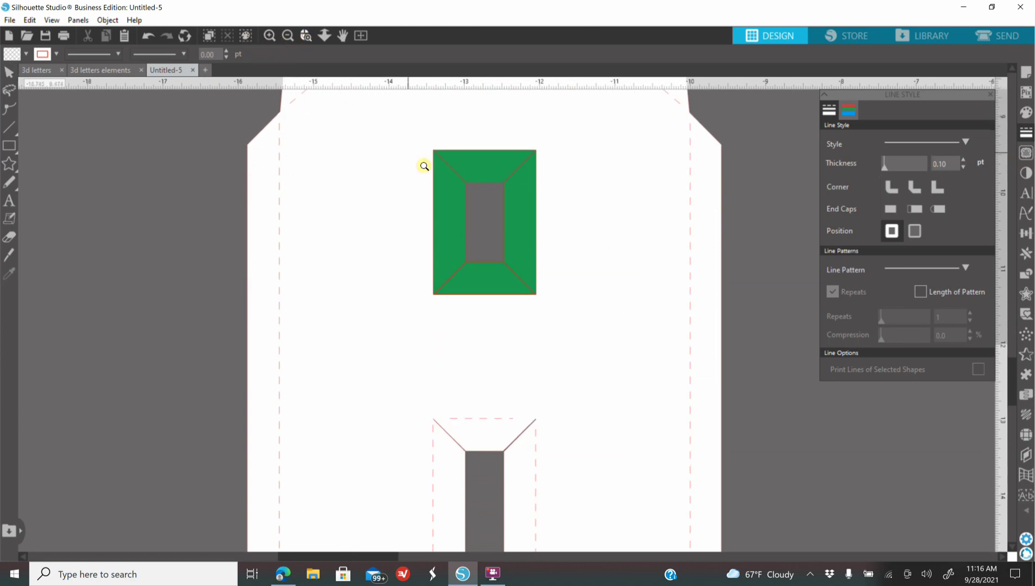
{"action": "left_click", "coordinate": [432, 199]}
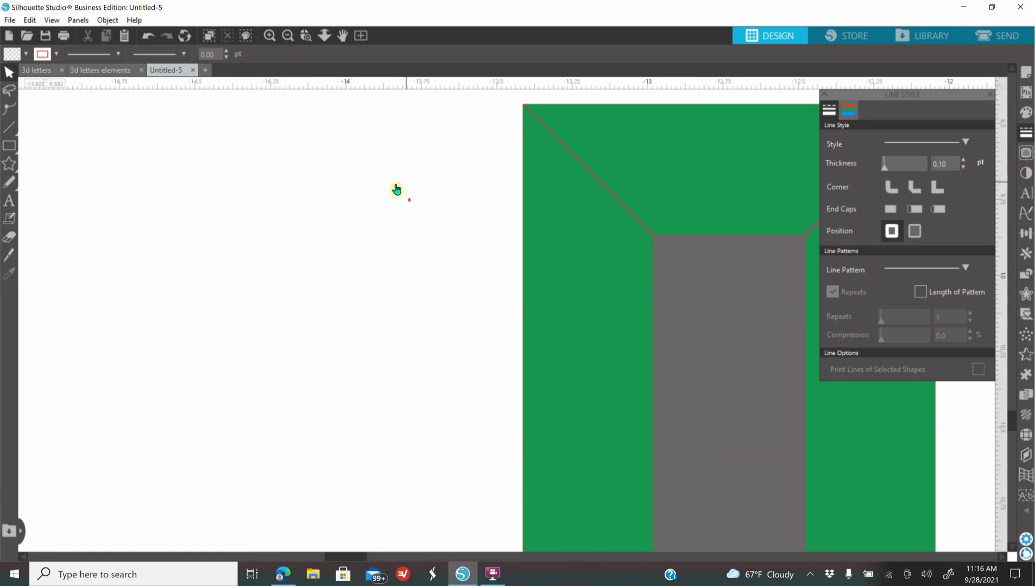
{"action": "left_click", "coordinate": [288, 35]}
{"action": "left_click", "coordinate": [288, 35]}
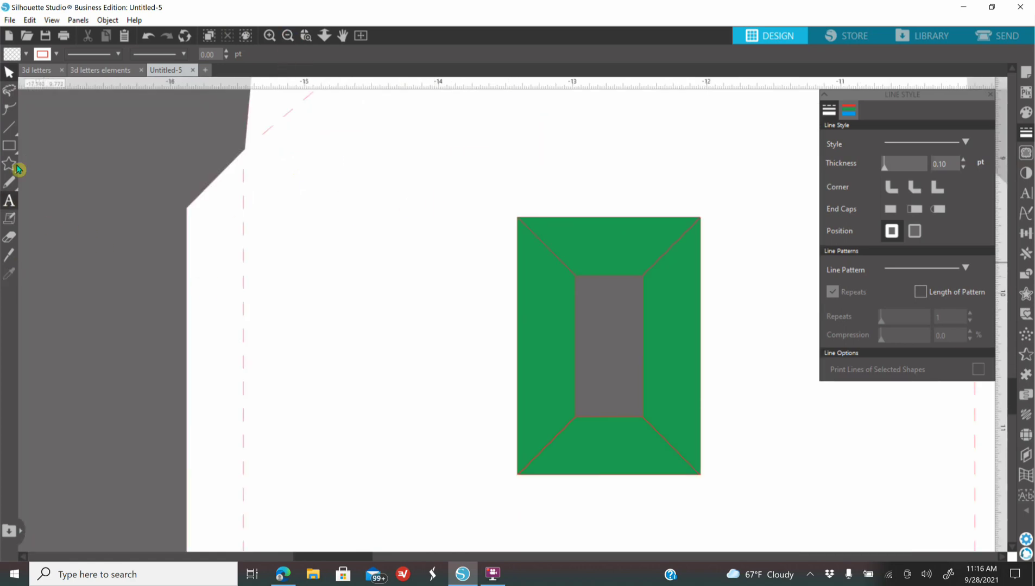
Draw a vertical line about 1.65 in long along the centre hole's left tab edge, and make it dashed
{"action": "left_click", "coordinate": [9, 128]}
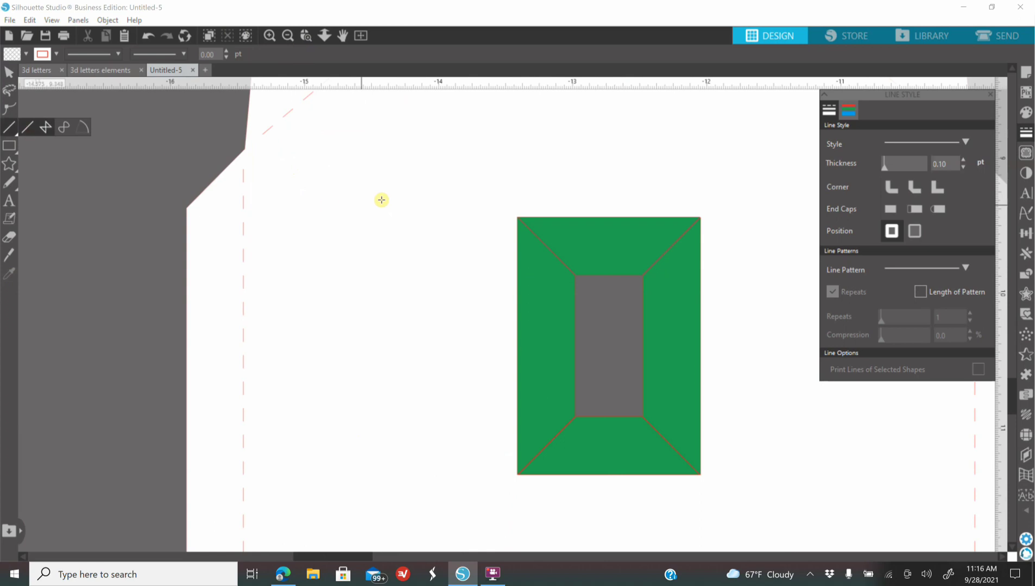
{"action": "left_click_drag", "start_coordinate": [518, 227], "coordinate": [535, 453]}
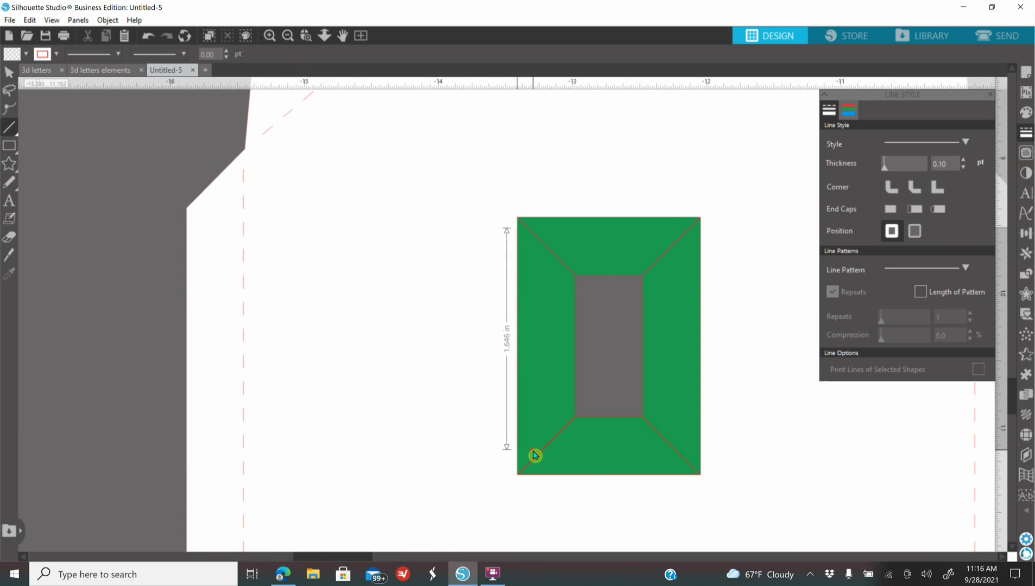
{"action": "left_click_drag", "start_coordinate": [535, 456], "coordinate": [534, 455]}
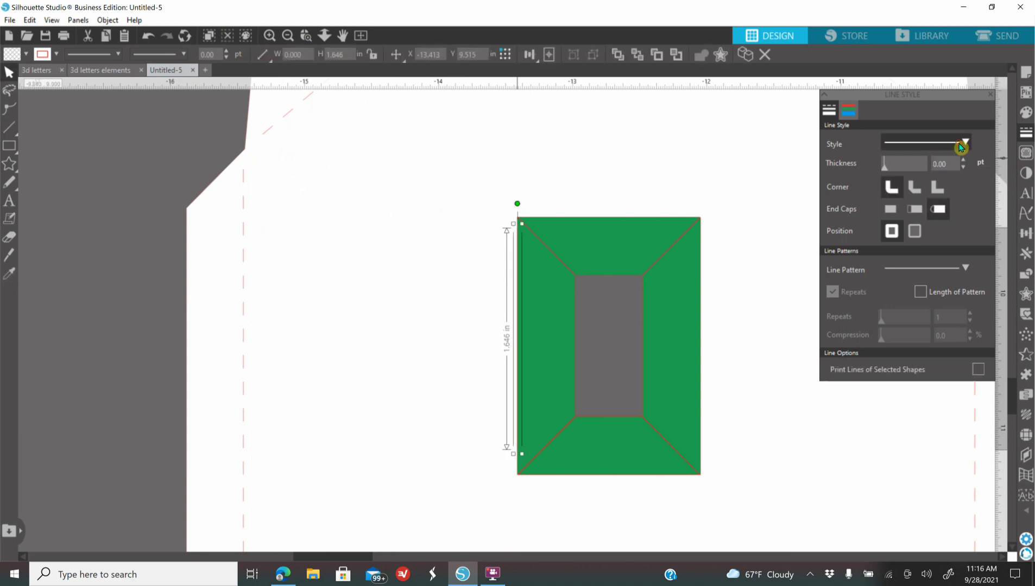
{"action": "left_click", "coordinate": [960, 146]}
{"action": "left_click", "coordinate": [948, 208]}
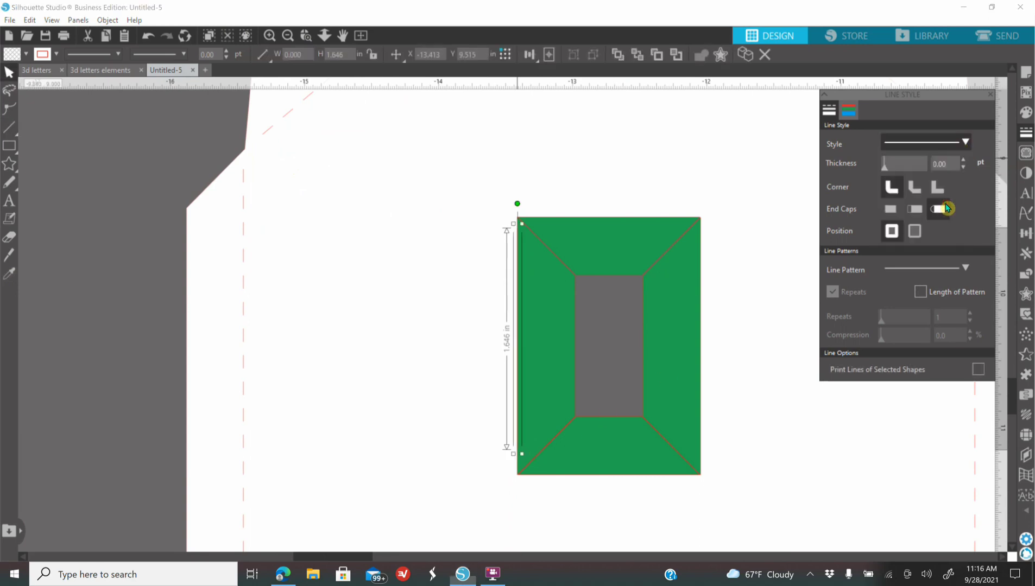
{"action": "left_click", "coordinate": [133, 354]}
Weld the centre hole's left green tab to the letter shape
{"action": "left_click", "coordinate": [547, 344]}
{"action": "left_click", "coordinate": [432, 348], "text": "shift"}
{"action": "right_click", "coordinate": [419, 348]}
{"action": "left_click", "coordinate": [473, 182]}
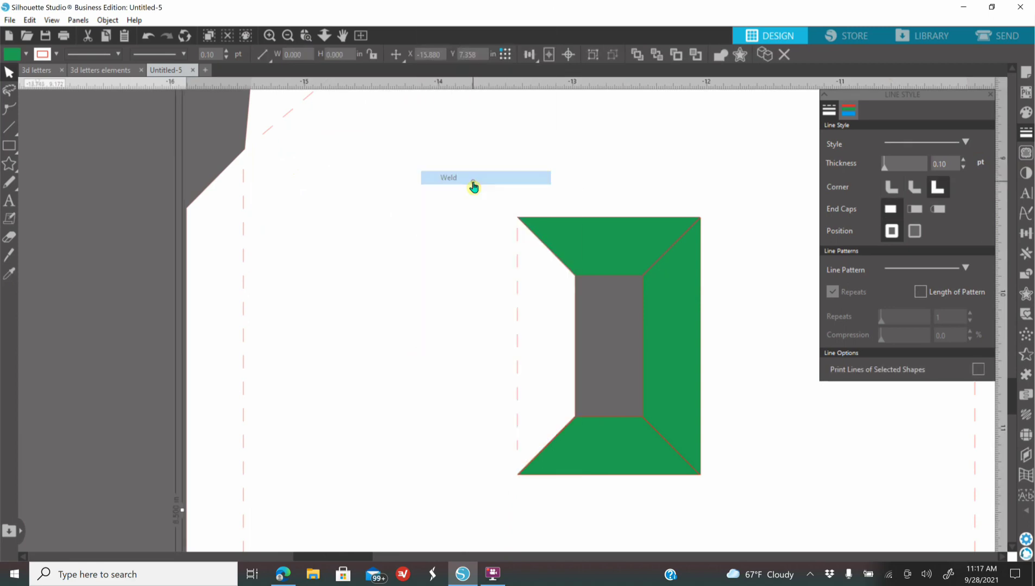
{"action": "left_click", "coordinate": [137, 206]}
Draw a dashed horizontal line about 1.04 in long along the centre hole's top tab edge, and weld that tab to the letter
{"action": "left_click", "coordinate": [9, 128]}
{"action": "left_click_drag", "start_coordinate": [530, 221], "coordinate": [679, 223]}
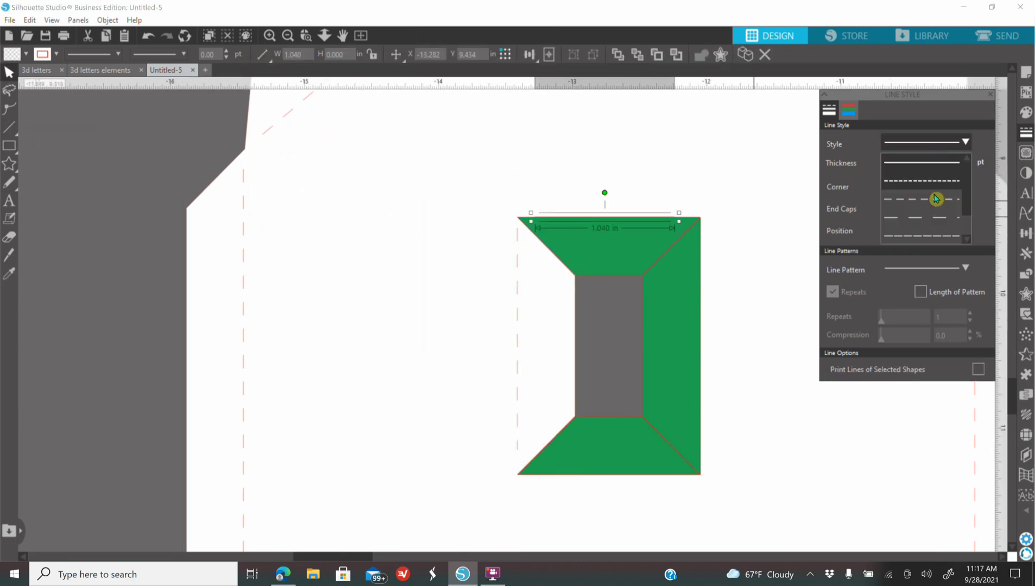
{"action": "left_click", "coordinate": [615, 264]}
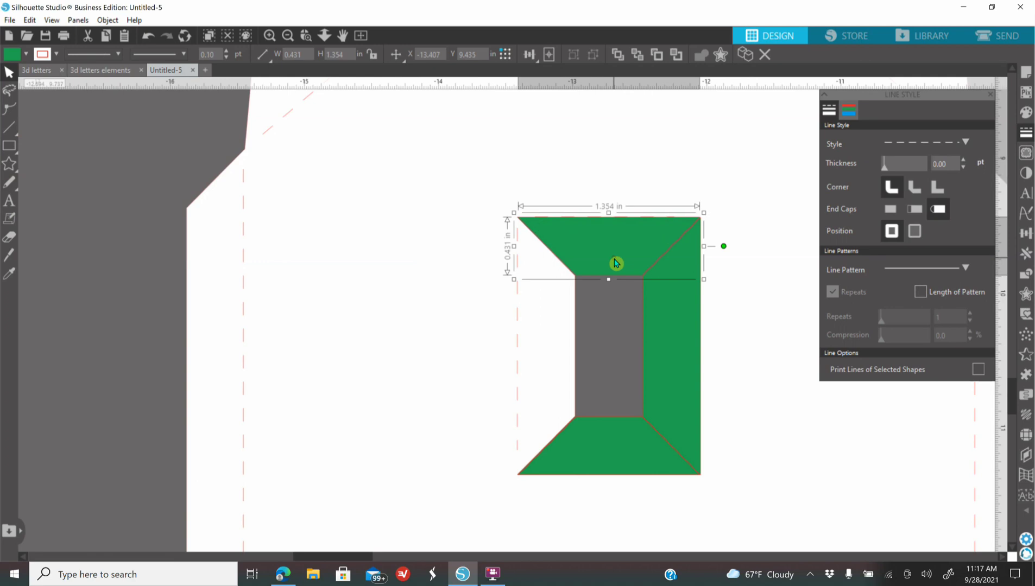
{"action": "right_click", "coordinate": [609, 169]}
{"action": "left_click", "coordinate": [664, 335]}
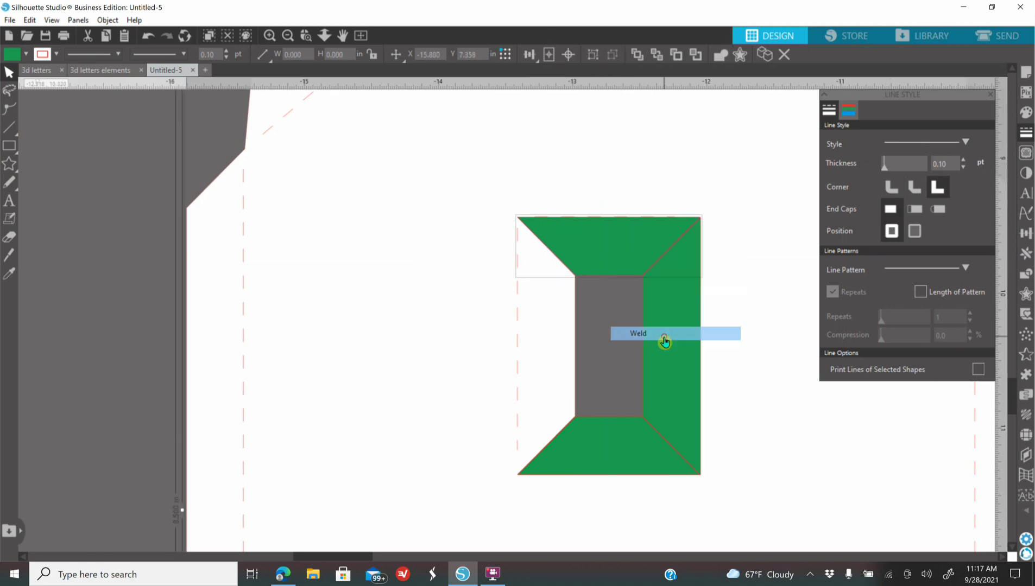
Draw a vertical line along the centre hole's right tab edge, stopping short of both corners, and make it dashed
{"action": "left_click", "coordinate": [28, 127]}
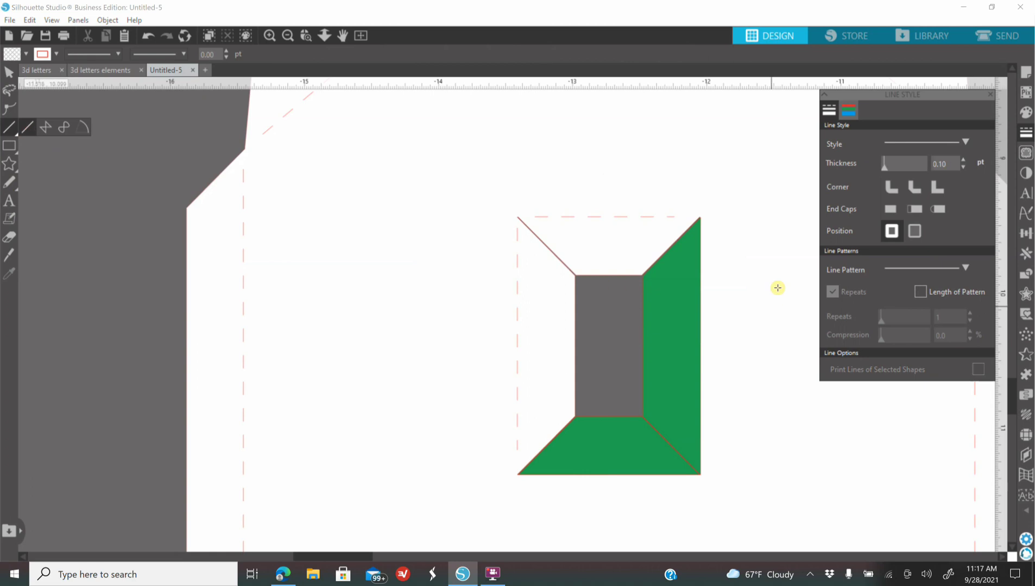
{"action": "left_click_drag", "start_coordinate": [700, 233], "coordinate": [701, 456]}
{"action": "left_click", "coordinate": [923, 142]}
{"action": "left_click", "coordinate": [917, 184]}
Weld the centre hole's right green tab to the letter shape
{"action": "left_click", "coordinate": [670, 360]}
{"action": "left_click", "coordinate": [761, 320], "text": "shift"}
{"action": "right_click", "coordinate": [761, 320]}
{"action": "left_click", "coordinate": [803, 394]}
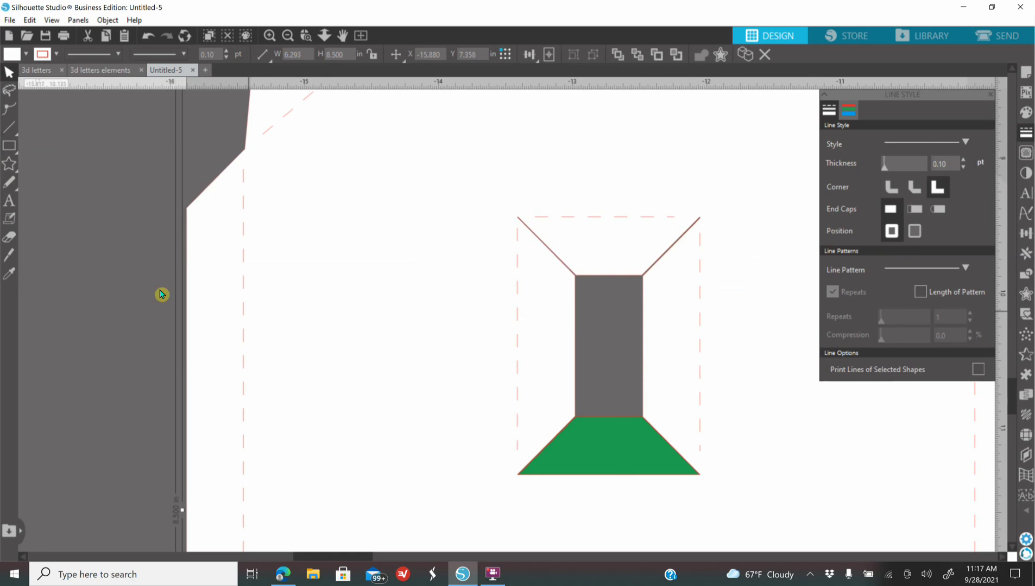
{"action": "left_click", "coordinate": [161, 295]}
Duplicate the centre hole's top dashed line and place the copy along the bottom green tab's lower edge
{"action": "left_click", "coordinate": [592, 220]}
{"action": "right_click", "coordinate": [592, 219]}
{"action": "left_click", "coordinate": [654, 308]}
{"action": "left_click_drag", "start_coordinate": [672, 225], "coordinate": [674, 479]}
{"action": "key", "text": "ctrl+z"}
Weld the centre hole's bottom green tab to the letter shape
{"action": "left_click", "coordinate": [617, 454]}
{"action": "left_click", "coordinate": [613, 512], "text": "shift"}
{"action": "right_click", "coordinate": [613, 512]}
{"action": "left_click", "coordinate": [665, 341]}
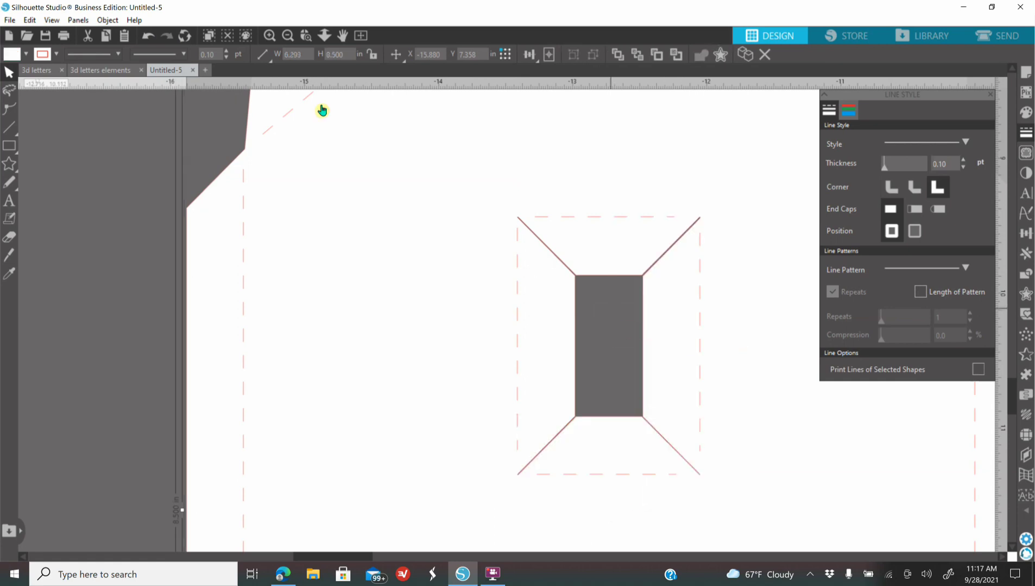
Move the welded letter shape off its dashed fold lines, and undo the move
{"action": "left_click", "coordinate": [290, 36]}
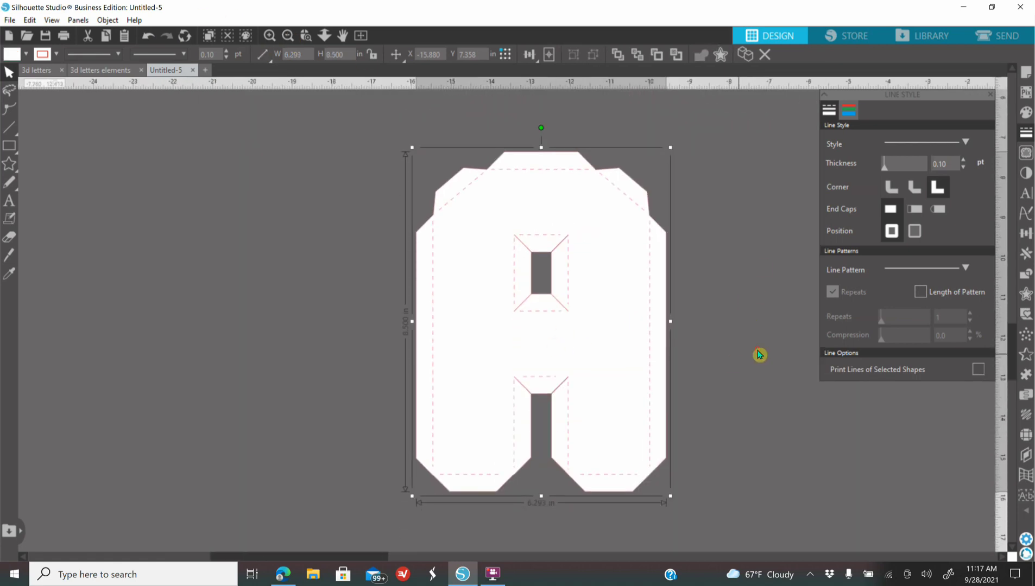
{"action": "left_click", "coordinate": [733, 362]}
{"action": "left_click_drag", "start_coordinate": [648, 355], "coordinate": [479, 367]}
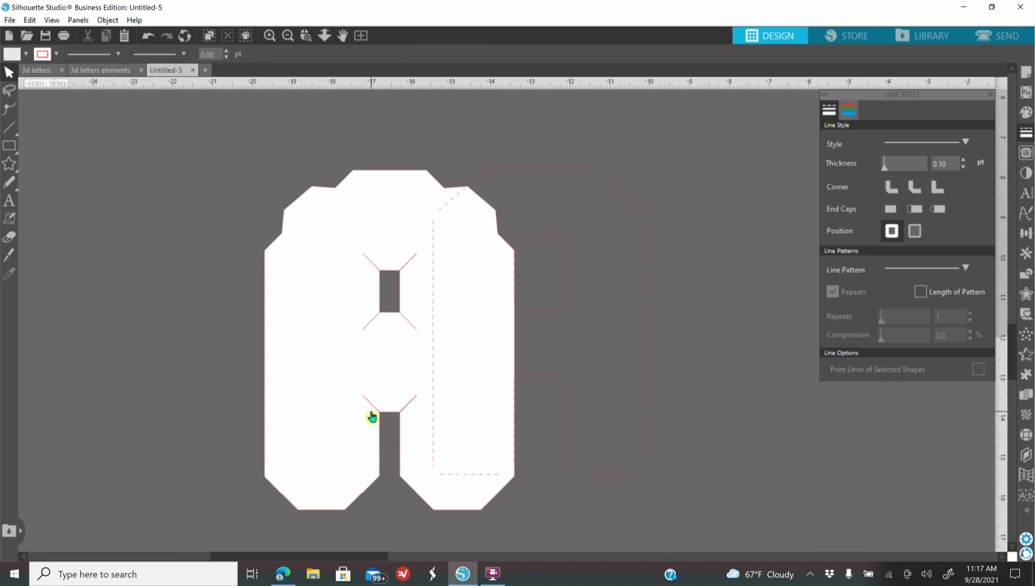
{"action": "left_click", "coordinate": [155, 37]}
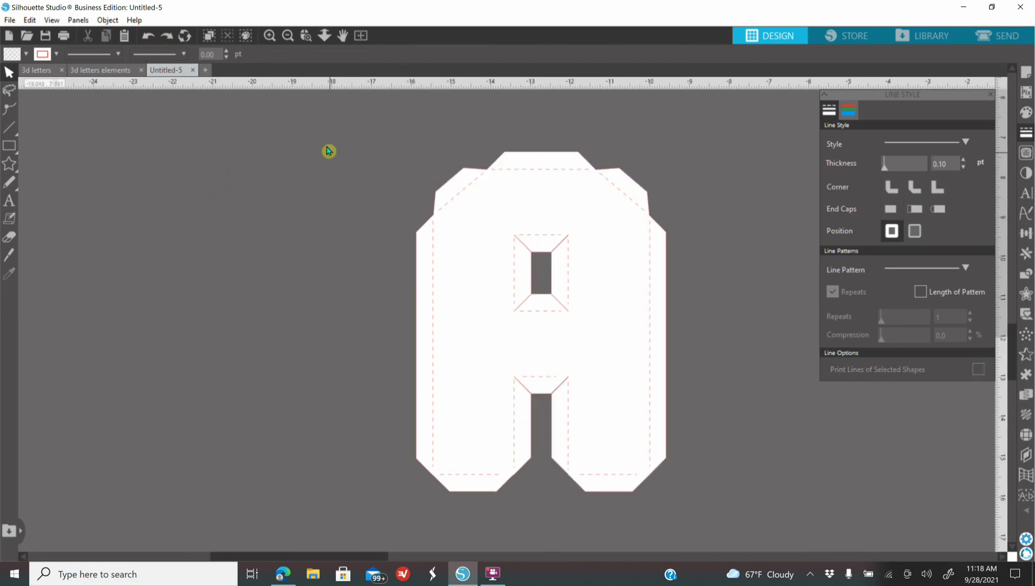
{"action": "left_click_drag", "start_coordinate": [396, 166], "coordinate": [725, 522]}
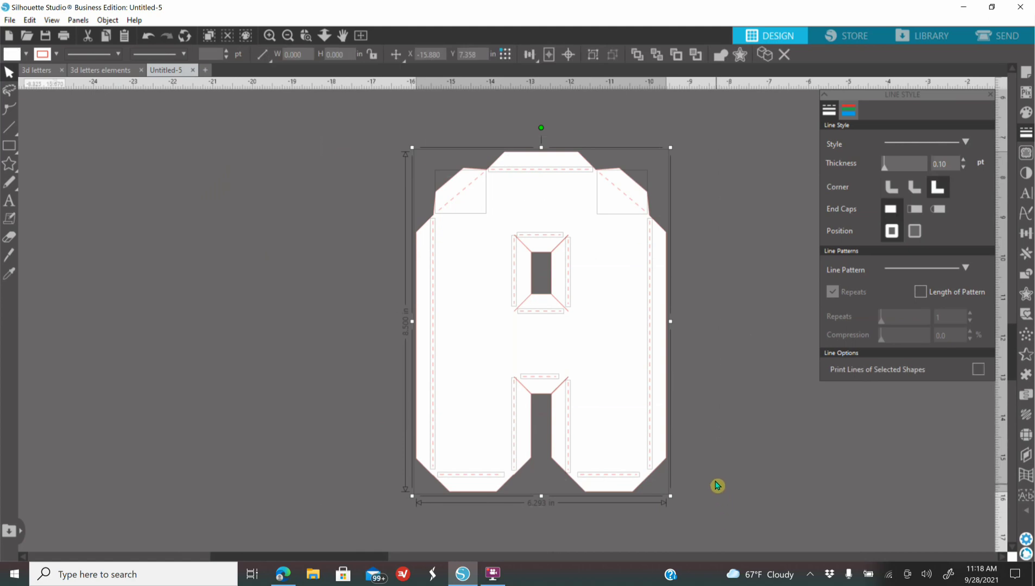
{"action": "left_click", "coordinate": [471, 267]}
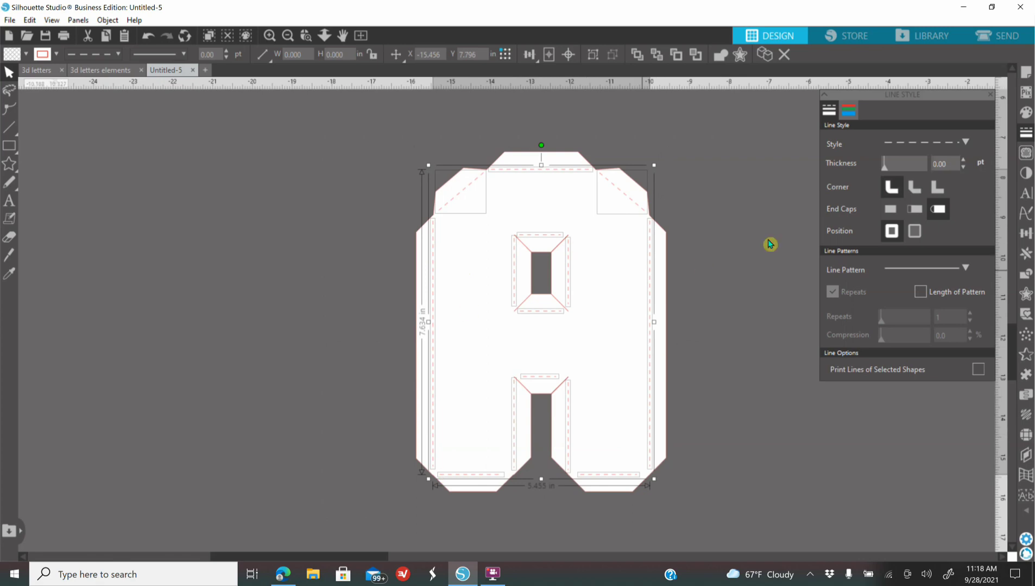
{"action": "left_click", "coordinate": [717, 222]}
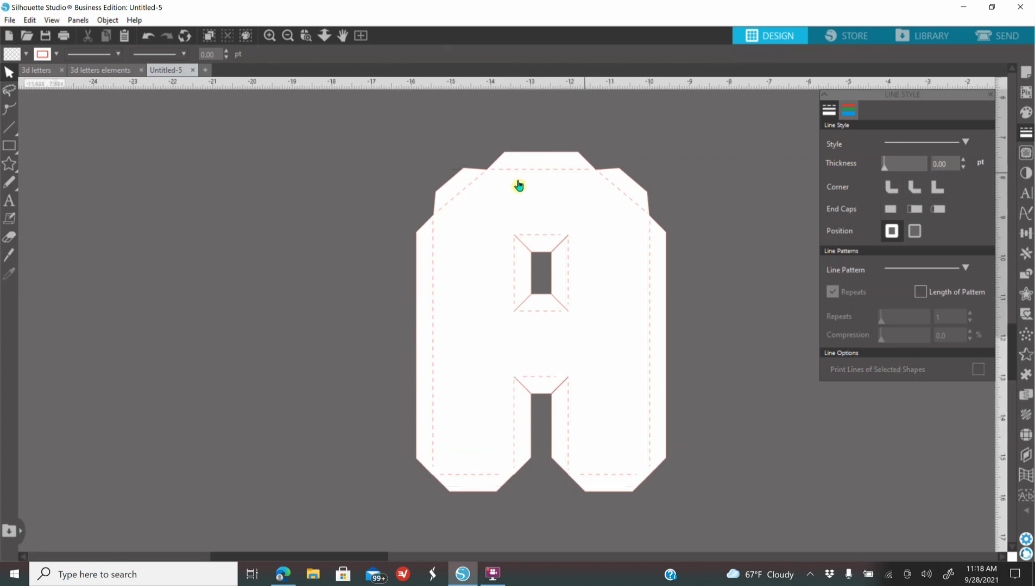
Shorten the dashed fold line below the letter's top tab to about 2.36 in and centre it between the tab's corners
{"action": "left_click", "coordinate": [269, 35]}
{"action": "scroll", "coordinate": [309, 247], "scroll_direction": "up", "scroll_amount": 3}
{"action": "scroll", "coordinate": [494, 269], "scroll_direction": "up", "scroll_amount": 1}
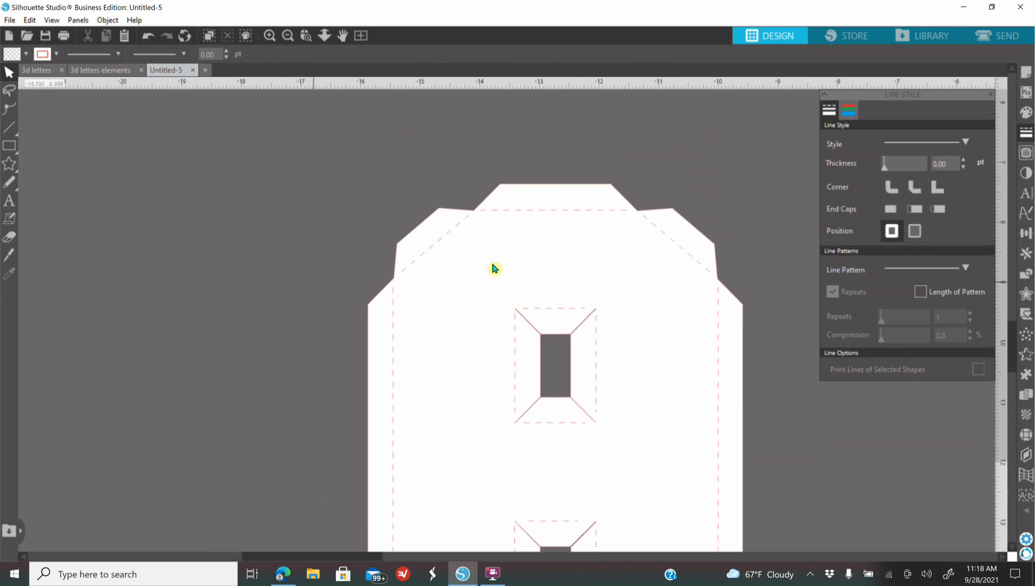
{"action": "left_click", "coordinate": [626, 217]}
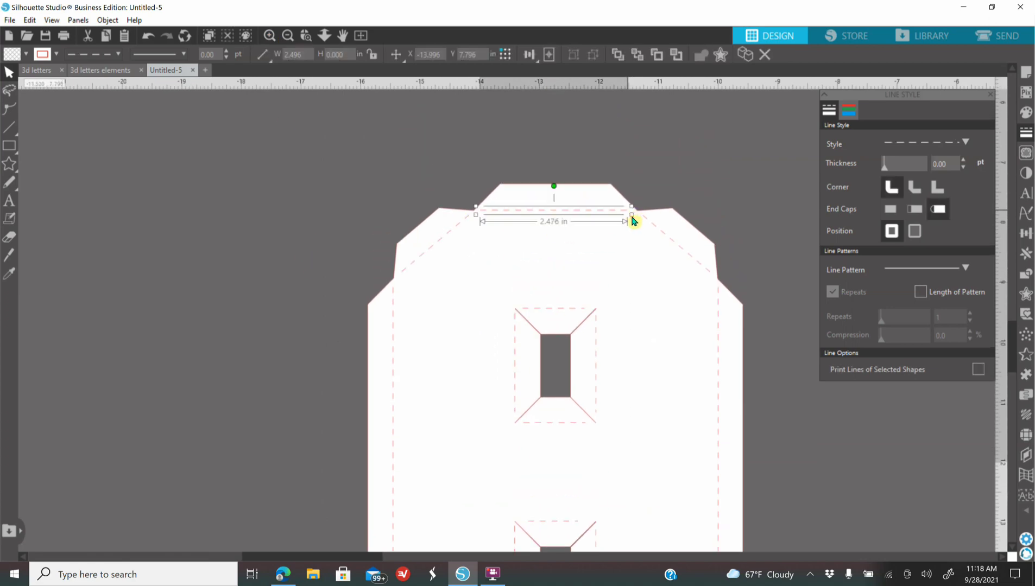
{"action": "left_click_drag", "start_coordinate": [633, 220], "coordinate": [630, 220]}
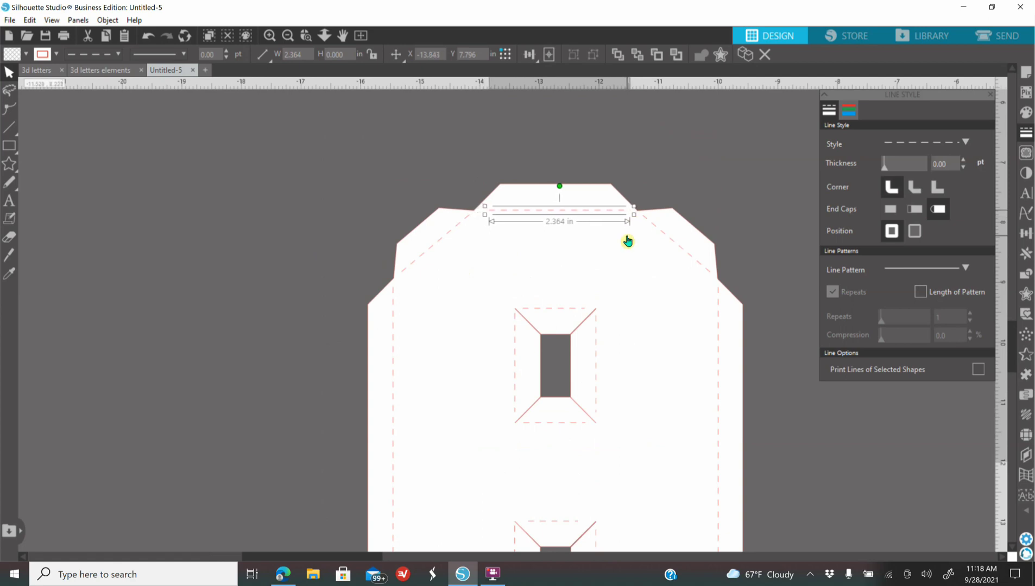
{"action": "left_click", "coordinate": [730, 196]}
{"action": "scroll", "coordinate": [712, 189], "scroll_direction": "down", "scroll_amount": 3}
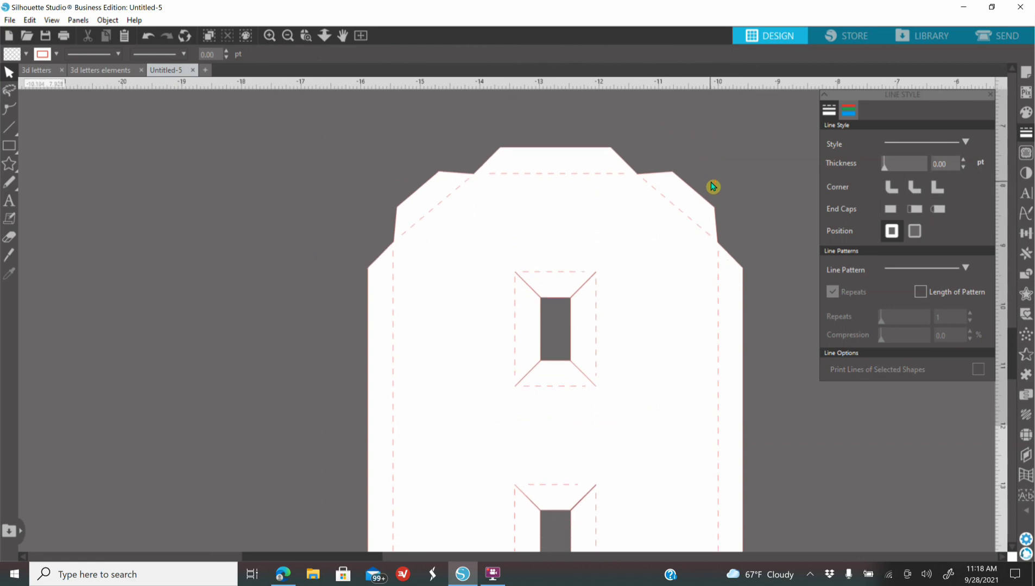
{"action": "scroll", "coordinate": [710, 192], "scroll_direction": "down", "scroll_amount": 3}
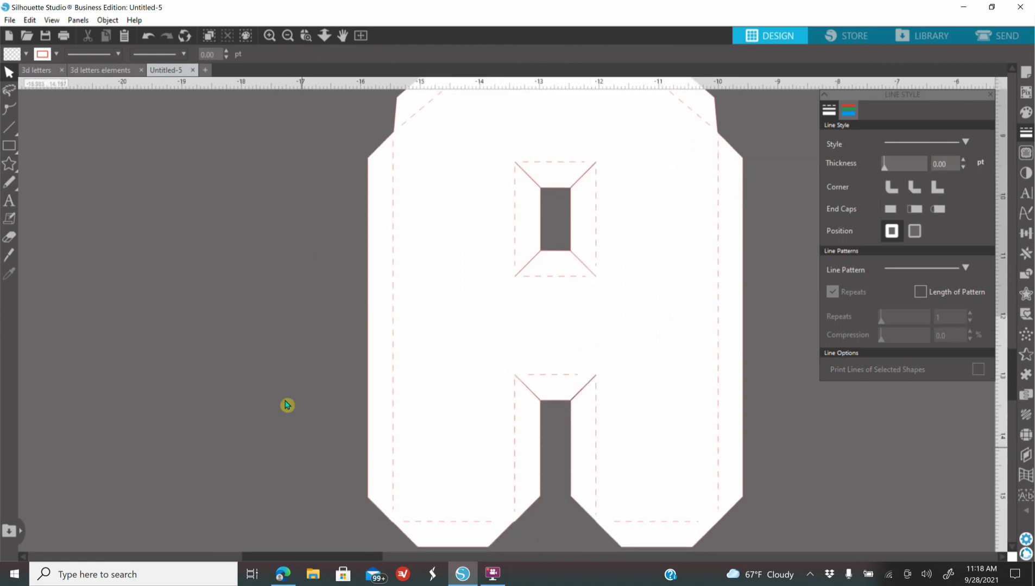
{"action": "scroll", "coordinate": [286, 400], "scroll_direction": "up", "scroll_amount": 1}
{"action": "left_click", "coordinate": [289, 35]}
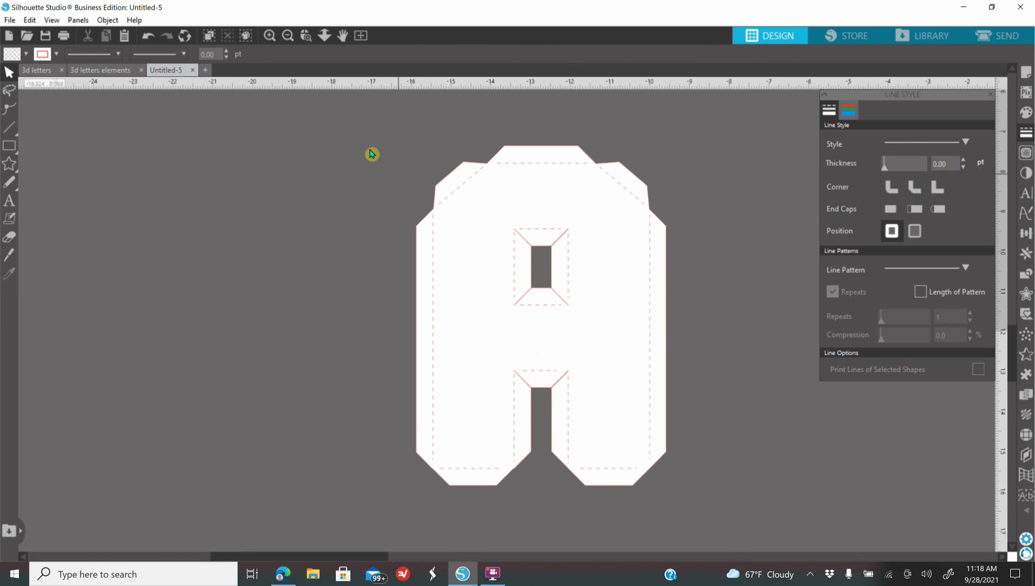
Group all dashed fold lines without the letter shape, test the group by moving it, and undo the move
{"action": "left_click", "coordinate": [490, 148]}
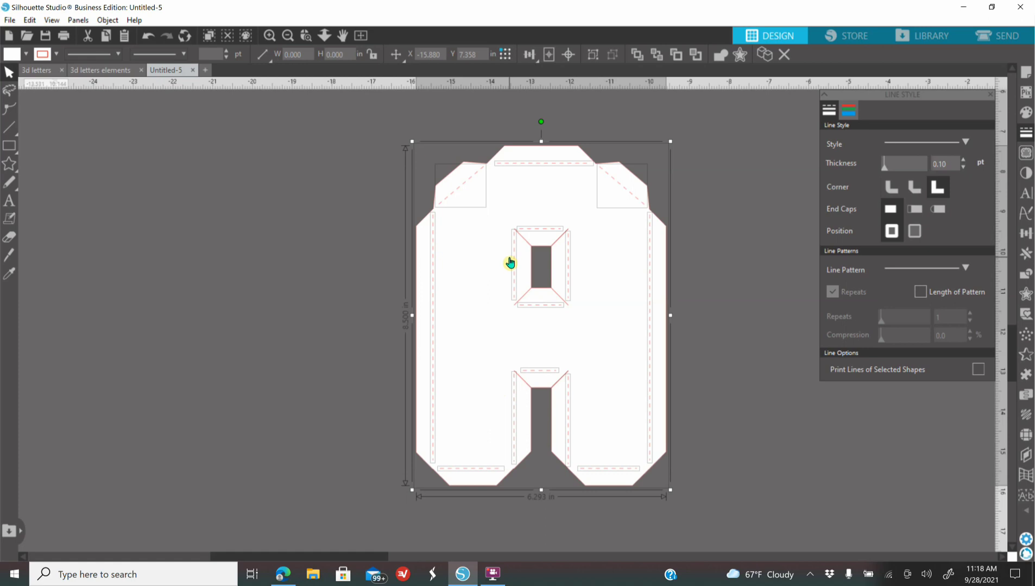
{"action": "left_click", "coordinate": [536, 203]}
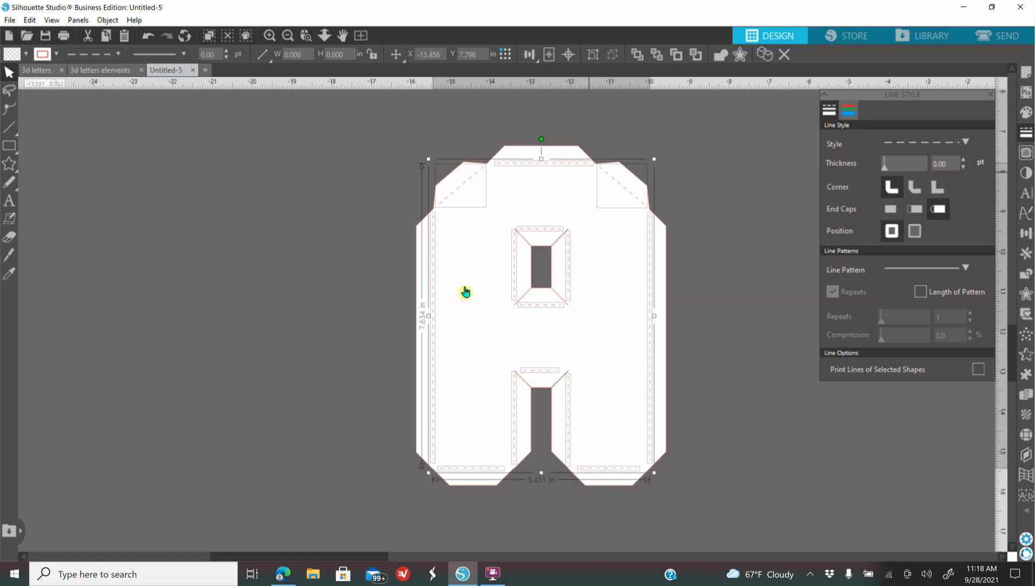
{"action": "right_click", "coordinate": [467, 187]}
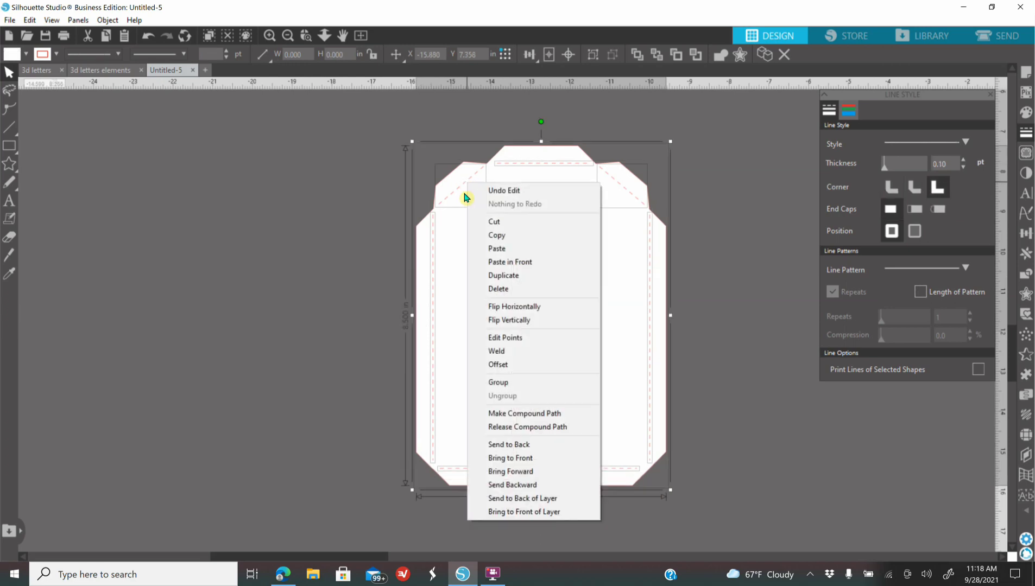
{"action": "left_click", "coordinate": [447, 267]}
{"action": "right_click", "coordinate": [444, 266]}
{"action": "left_click", "coordinate": [441, 267]}
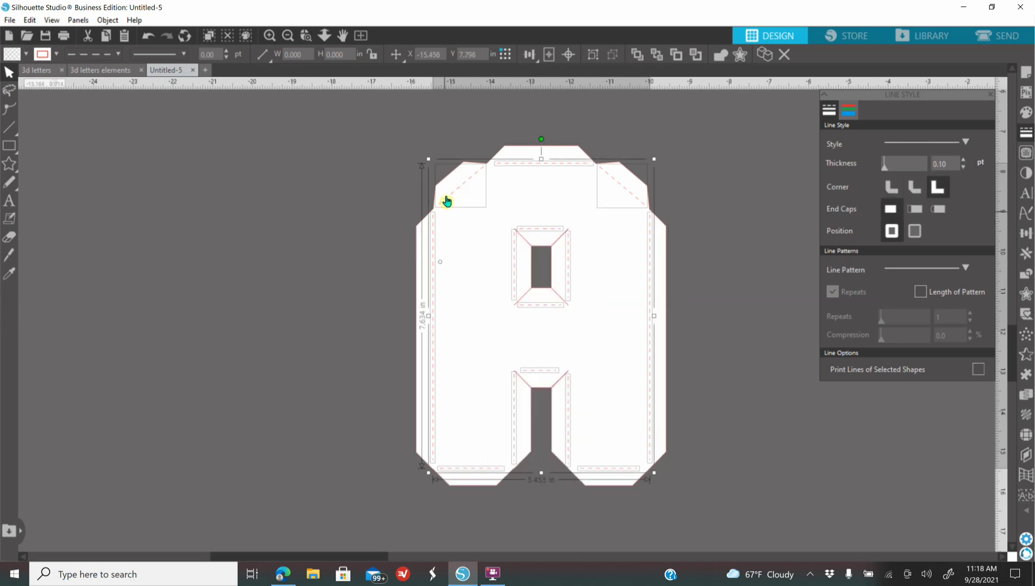
{"action": "right_click", "coordinate": [317, 293]}
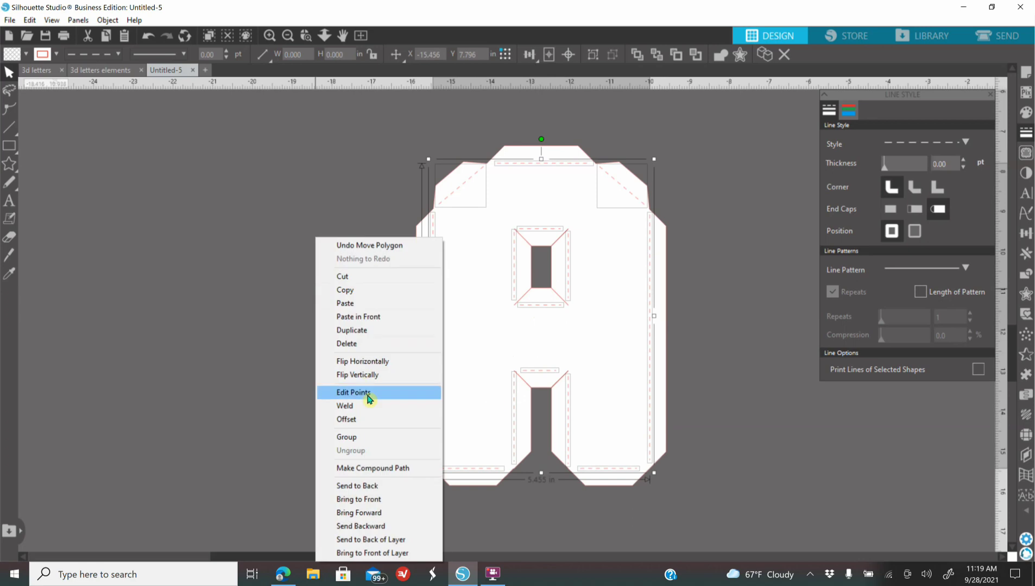
{"action": "left_click", "coordinate": [361, 437]}
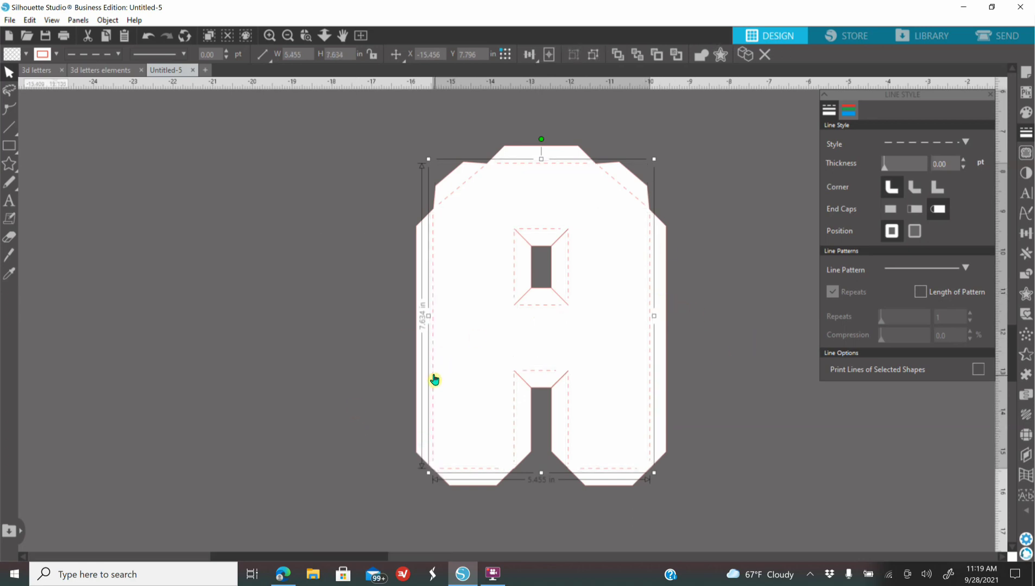
{"action": "left_click_drag", "start_coordinate": [433, 378], "coordinate": [486, 380]}
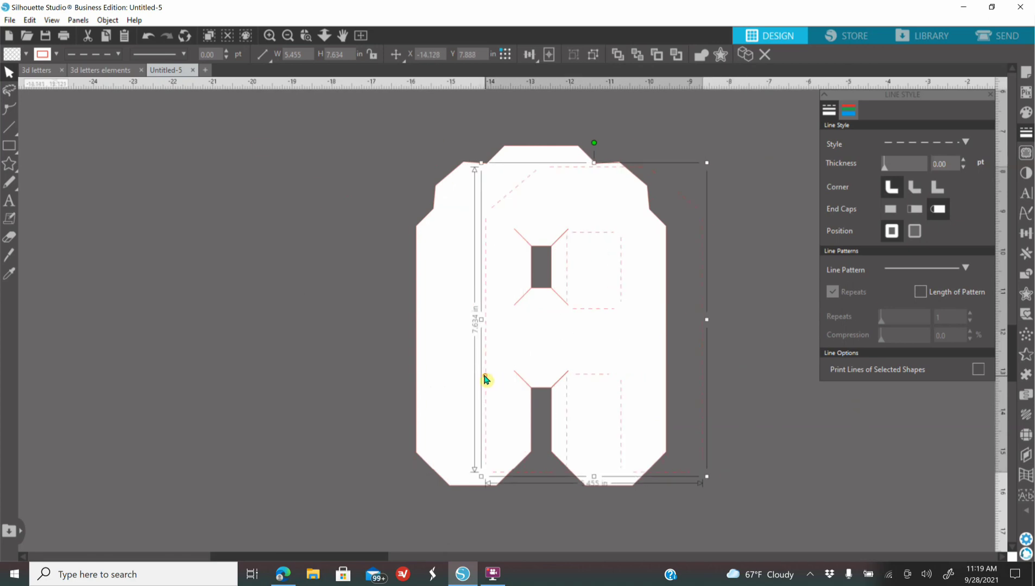
{"action": "left_click", "coordinate": [148, 39]}
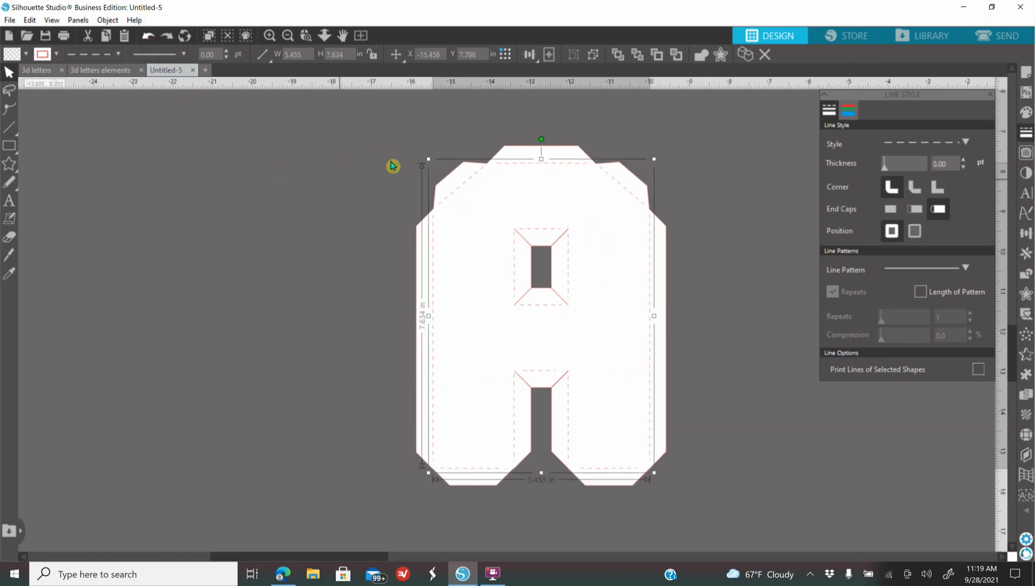
Group the dashed fold lines together with the white letter shape
{"action": "left_click_drag", "start_coordinate": [338, 143], "coordinate": [674, 434]}
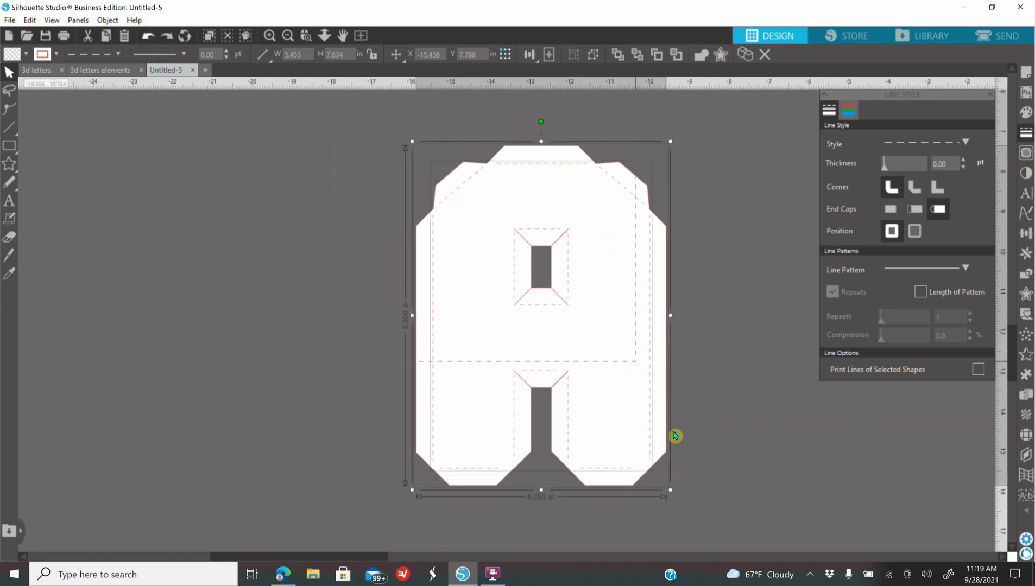
{"action": "right_click", "coordinate": [603, 377]}
{"action": "left_click", "coordinate": [641, 216]}
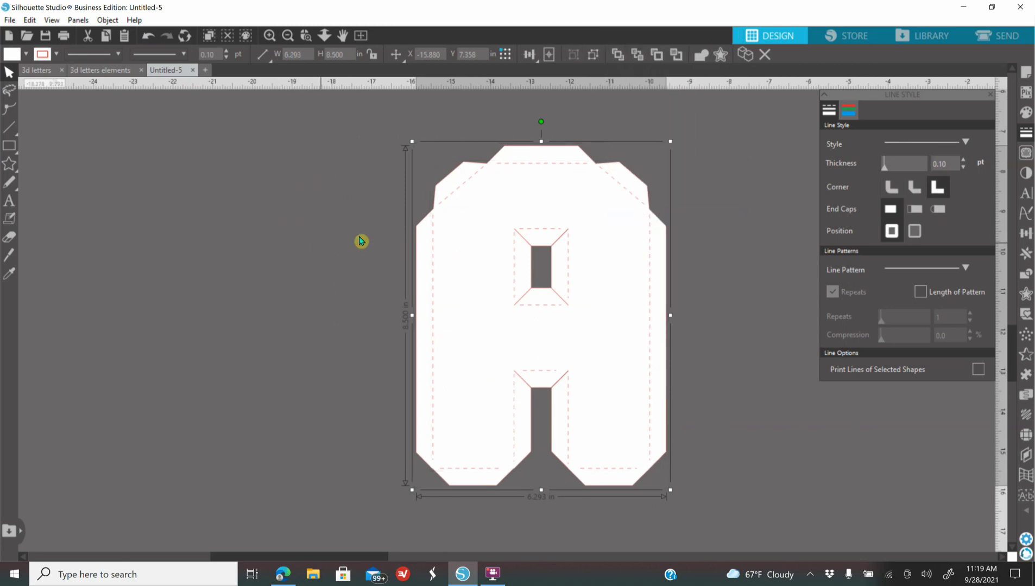
Move the grouped white letter template up beside the first pink letter A, at the start of the row of pieces
{"action": "left_click", "coordinate": [287, 35]}
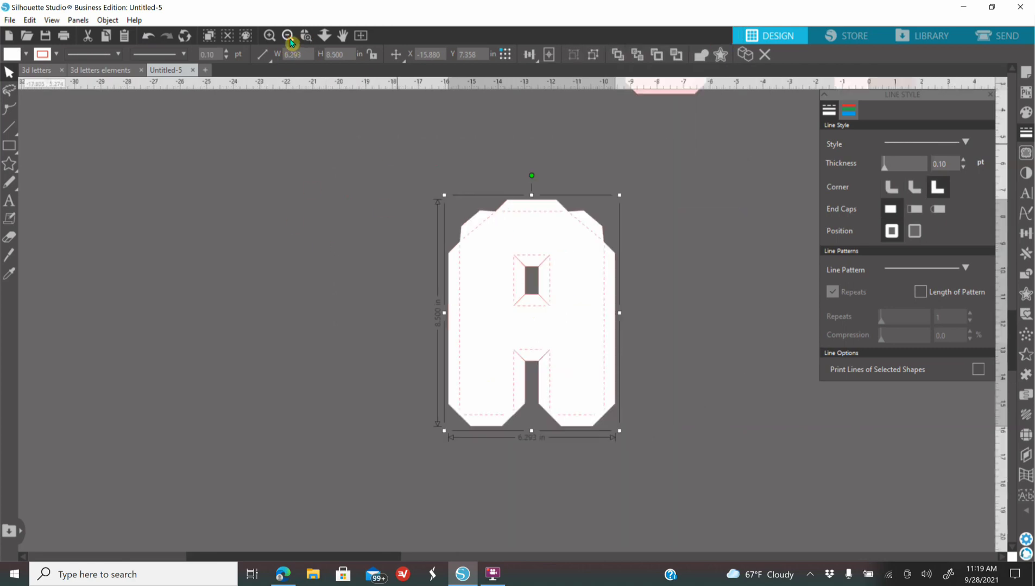
{"action": "left_click", "coordinate": [288, 35]}
{"action": "scroll", "coordinate": [364, 321], "scroll_direction": "up", "scroll_amount": 5}
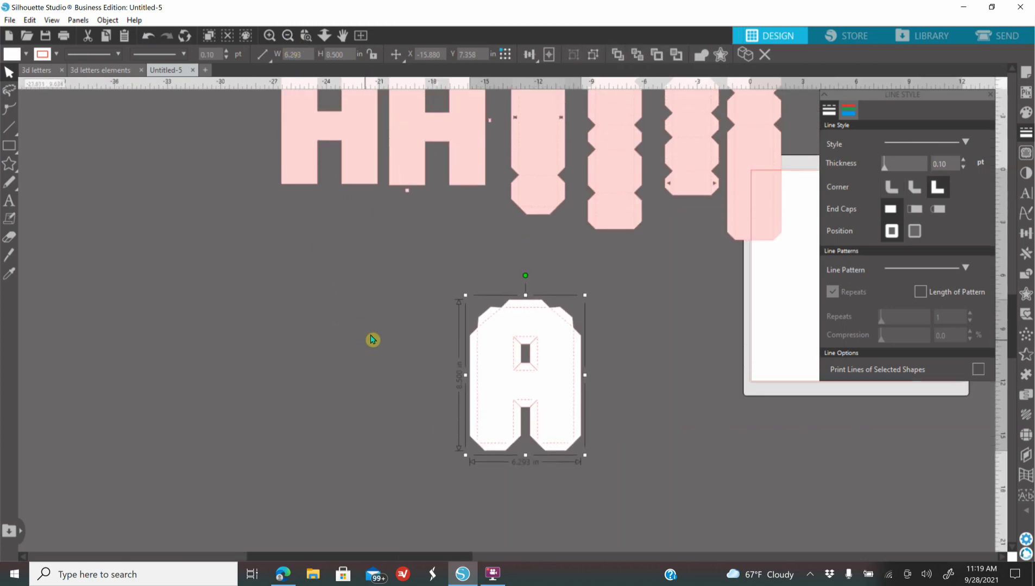
{"action": "left_click_drag", "start_coordinate": [526, 456], "coordinate": [219, 208]}
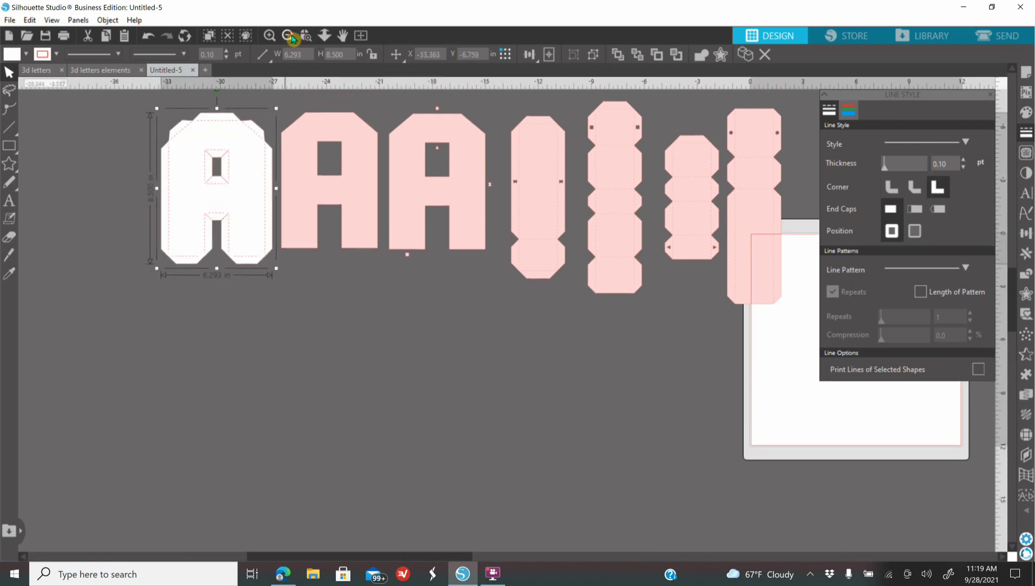
Close up the row by moving the two pink letters and the four side strips nearer to the white letter template
{"action": "left_click", "coordinate": [288, 36]}
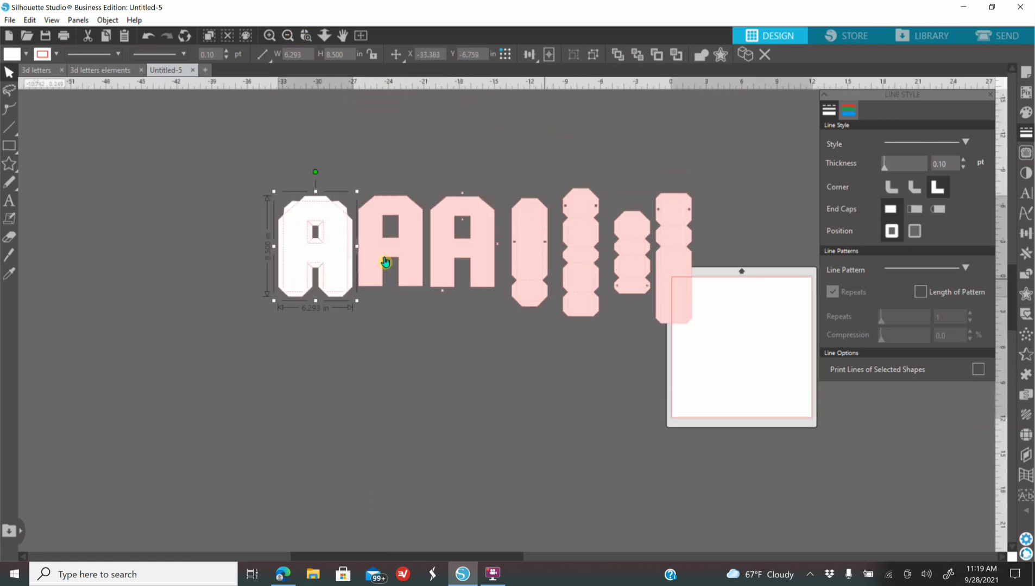
{"action": "left_click_drag", "start_coordinate": [380, 254], "coordinate": [377, 255]}
{"action": "left_click_drag", "start_coordinate": [446, 242], "coordinate": [437, 243]}
{"action": "mouse_move", "coordinate": [515, 282]}
{"action": "left_mouse_down"}
{"action": "mouse_move", "coordinate": [508, 268]}
{"action": "mouse_move", "coordinate": [502, 276]}
{"action": "left_mouse_up"}
{"action": "left_click_drag", "start_coordinate": [583, 282], "coordinate": [562, 278]}
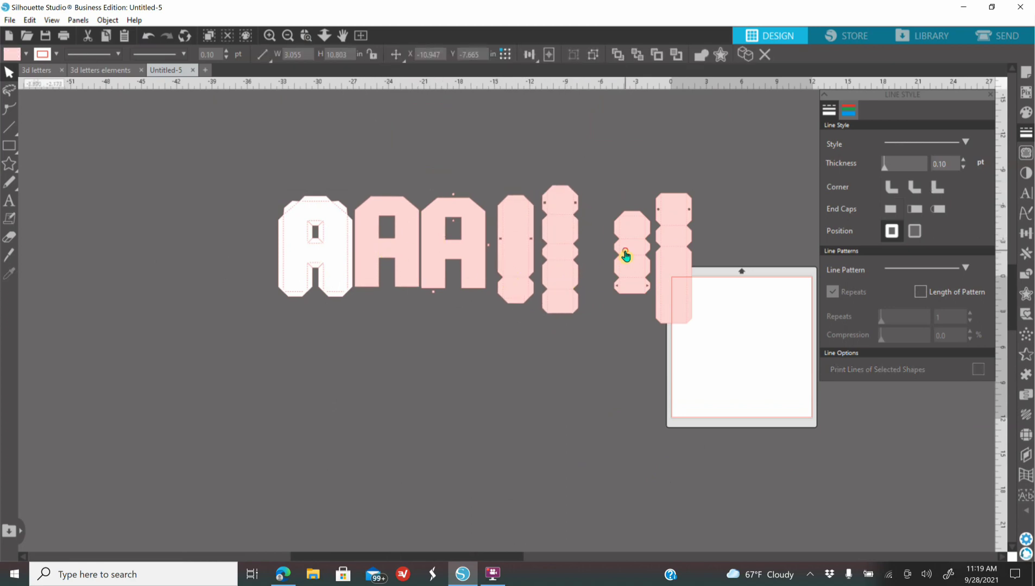
{"action": "left_click_drag", "start_coordinate": [624, 254], "coordinate": [596, 245]}
{"action": "left_click", "coordinate": [655, 266]}
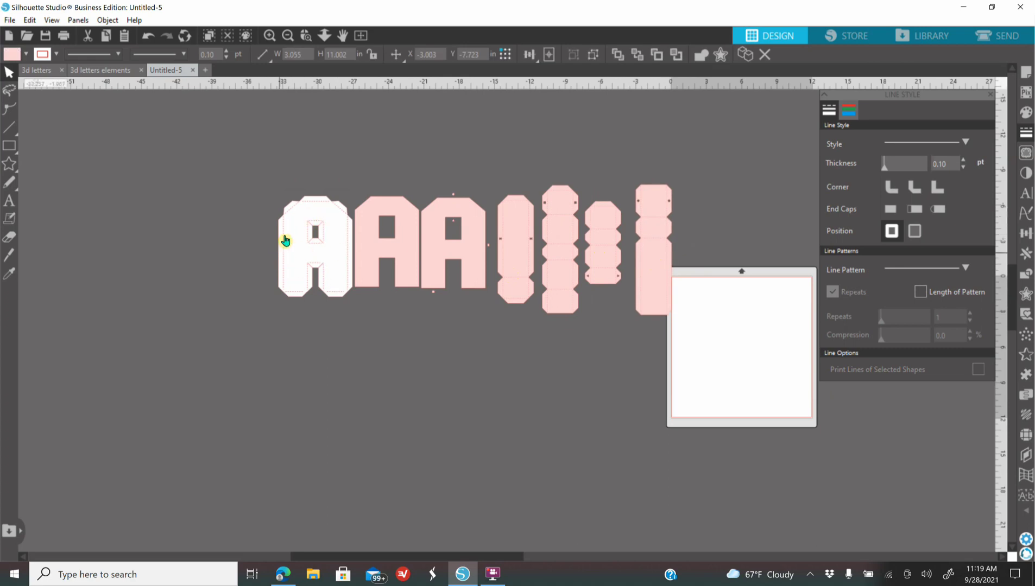
{"action": "left_click", "coordinate": [297, 102]}
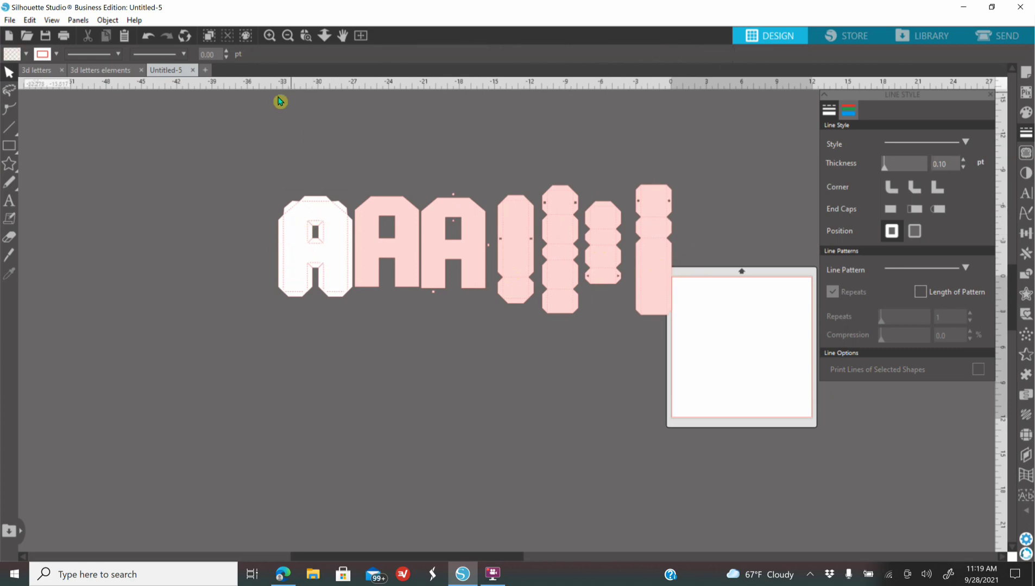
Duplicate the pink letter A next to the white template, place the copy below the row, and fill it with light teal
{"action": "left_click", "coordinate": [269, 35]}
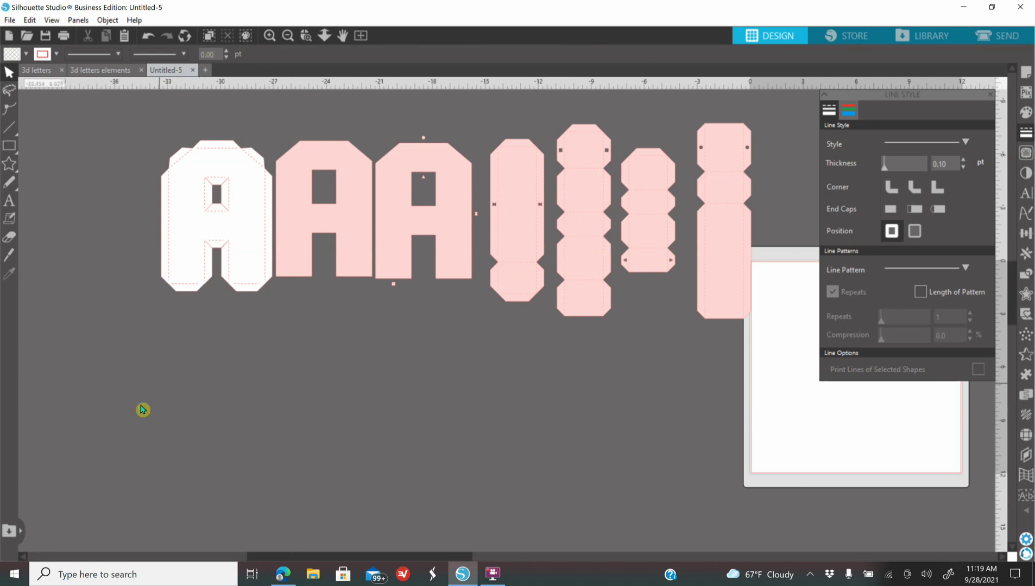
{"action": "left_click", "coordinate": [313, 230]}
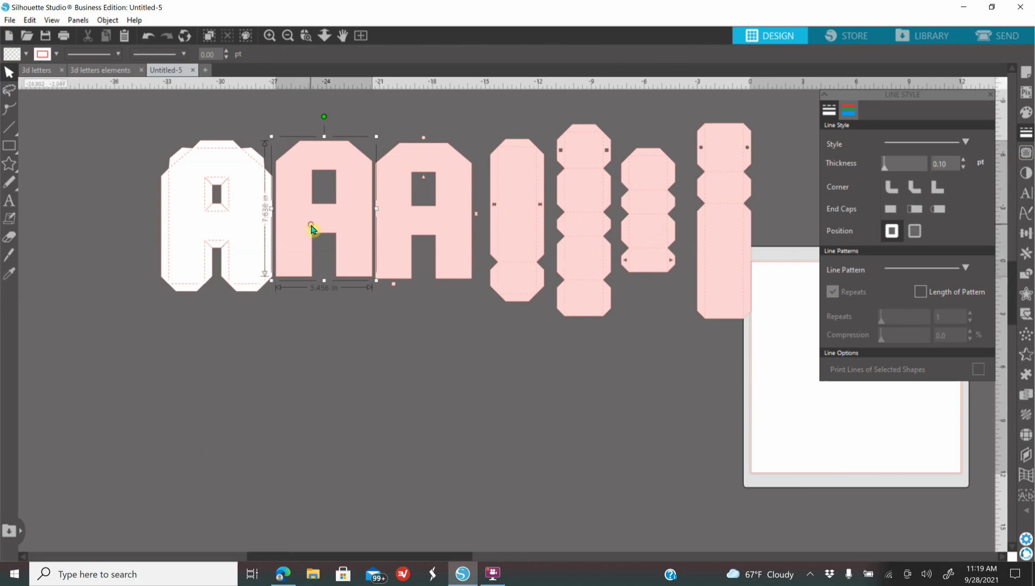
{"action": "right_click", "coordinate": [312, 230]}
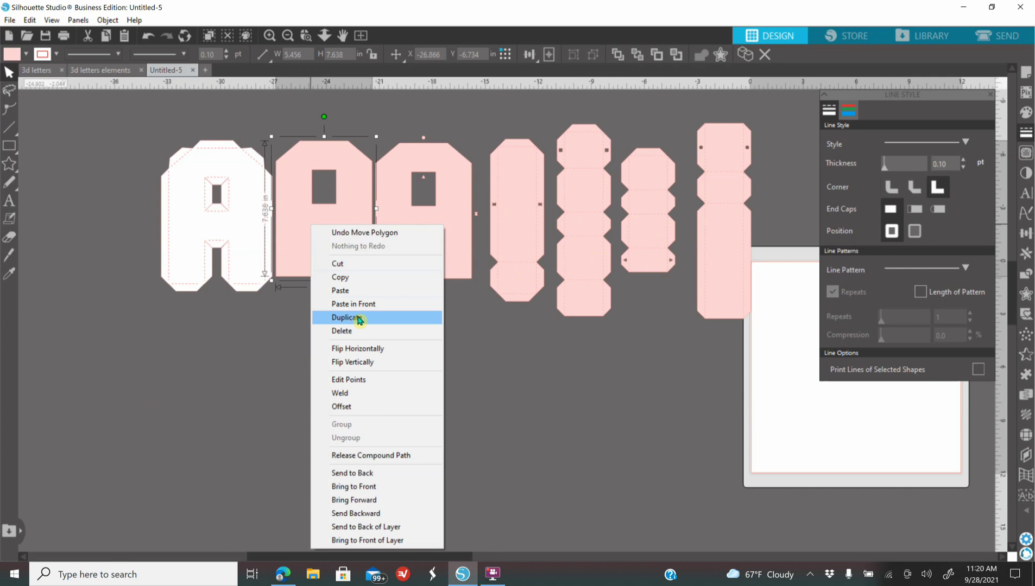
{"action": "left_click", "coordinate": [338, 319]}
{"action": "left_click_drag", "start_coordinate": [339, 256], "coordinate": [366, 408]}
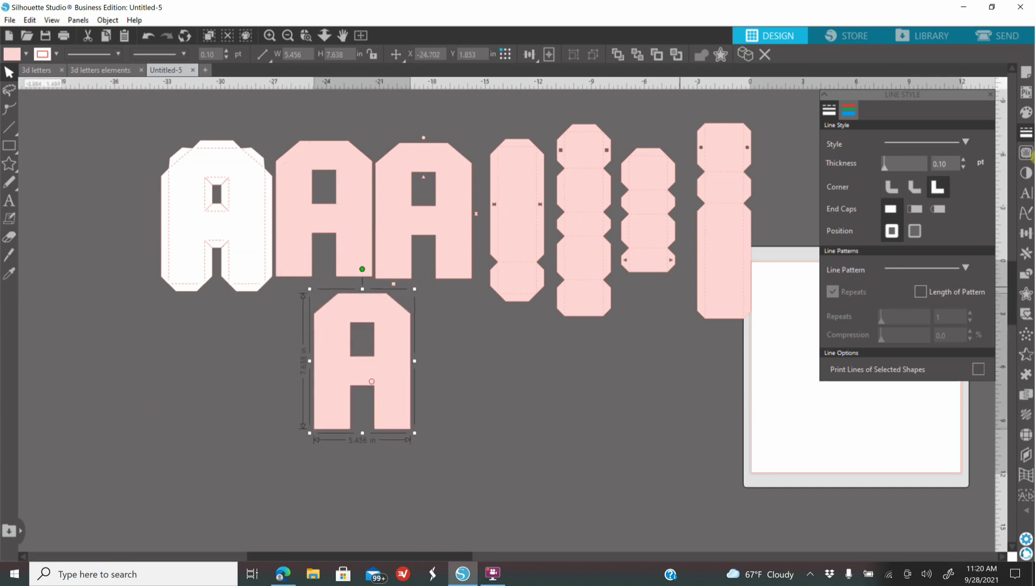
{"action": "left_click", "coordinate": [1026, 112]}
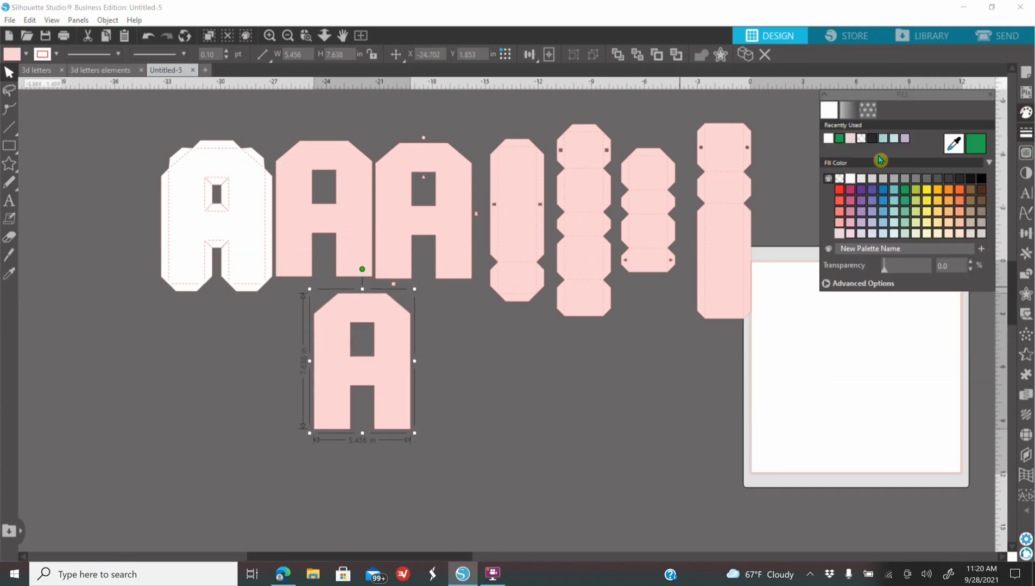
{"action": "left_click", "coordinate": [893, 213]}
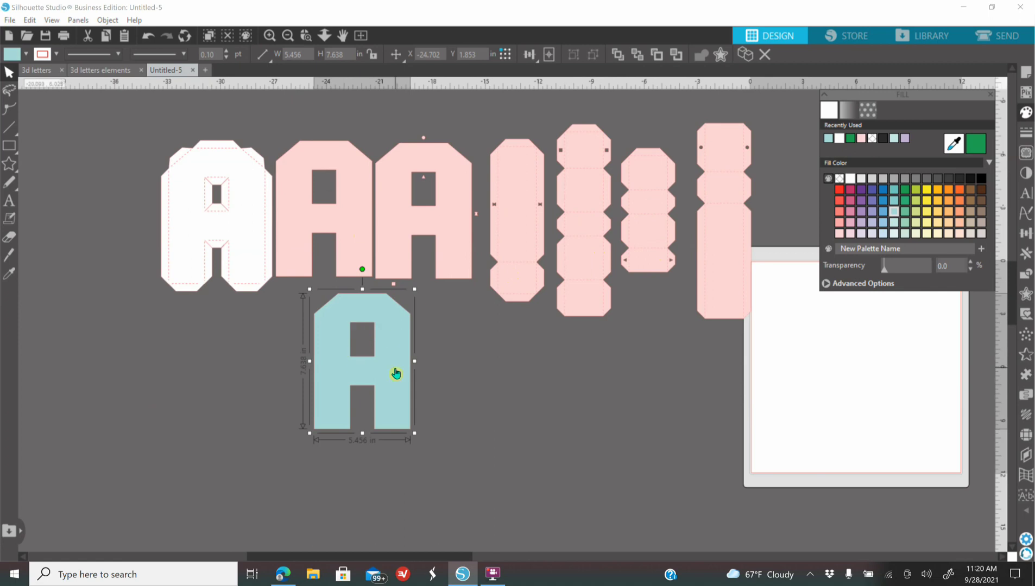
Place the teal letter A over the white template and align its edges with the dashed fold lines
{"action": "left_click_drag", "start_coordinate": [392, 368], "coordinate": [252, 228]}
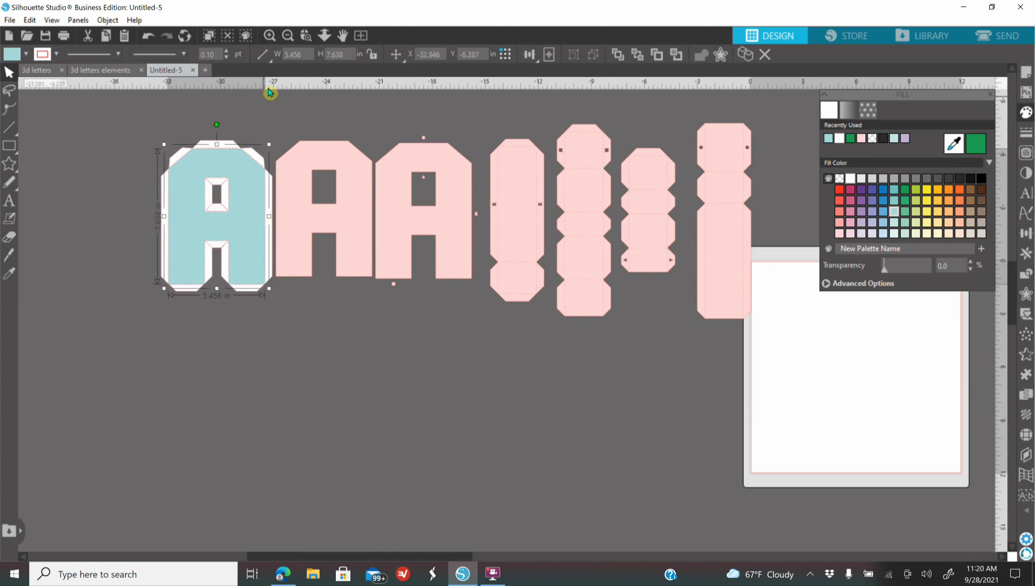
{"action": "left_click", "coordinate": [306, 36]}
{"action": "left_click", "coordinate": [212, 209]}
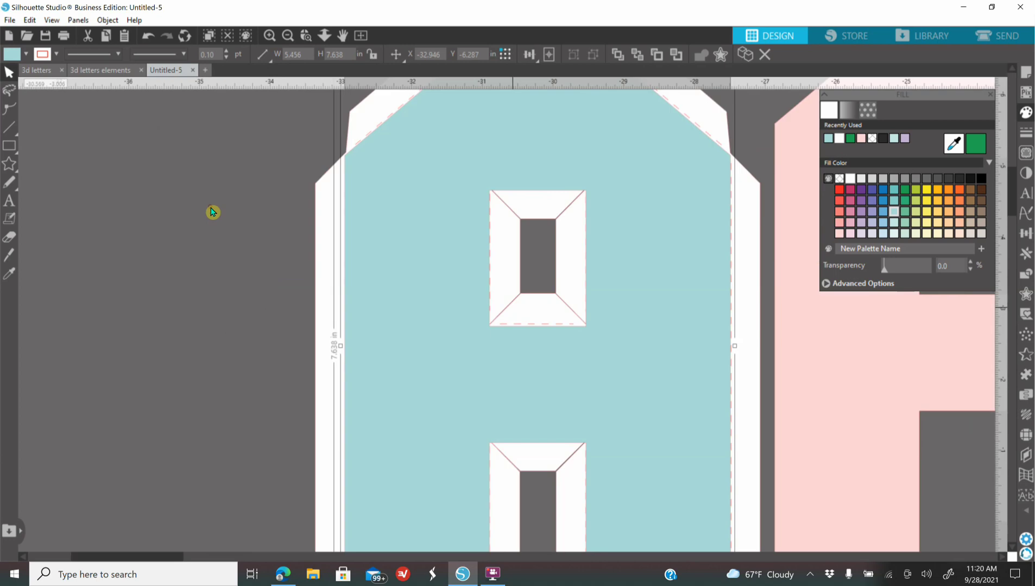
{"action": "left_click_drag", "start_coordinate": [626, 402], "coordinate": [628, 402]}
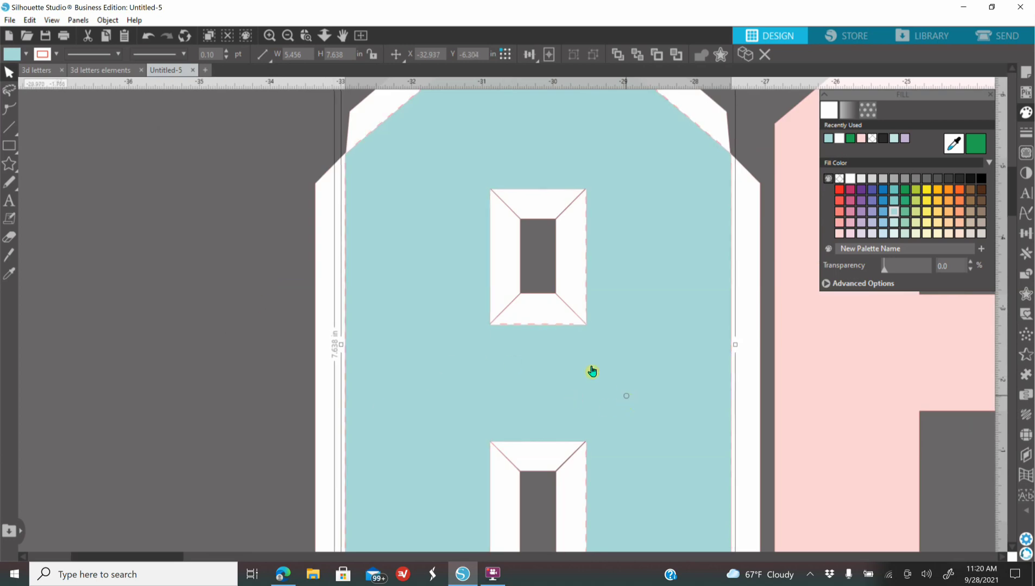
Move the teal letter A off the white template to the empty space beside it
{"action": "left_click", "coordinate": [289, 36]}
{"action": "left_click", "coordinate": [288, 36]}
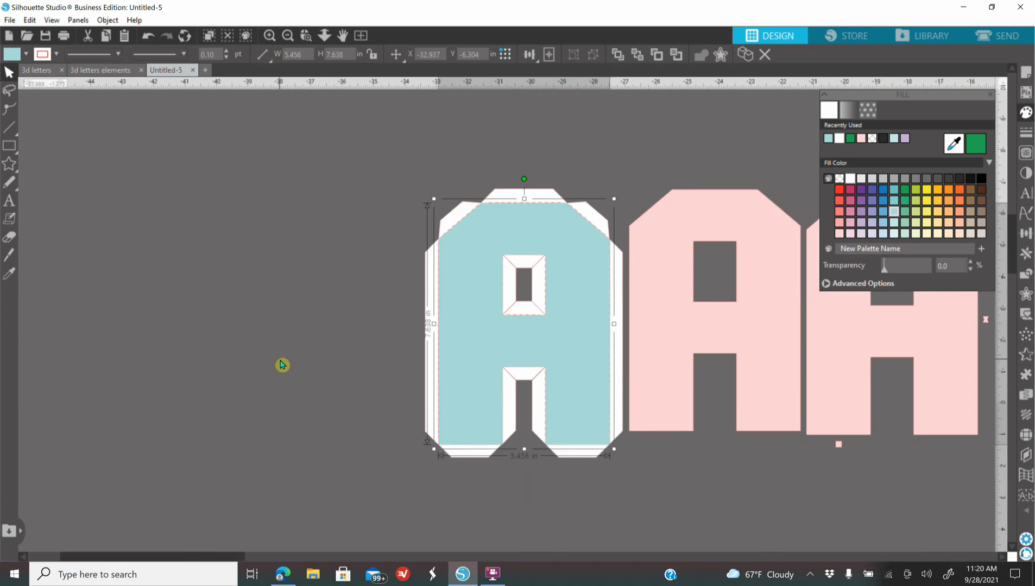
{"action": "left_click_drag", "start_coordinate": [454, 348], "coordinate": [265, 349]}
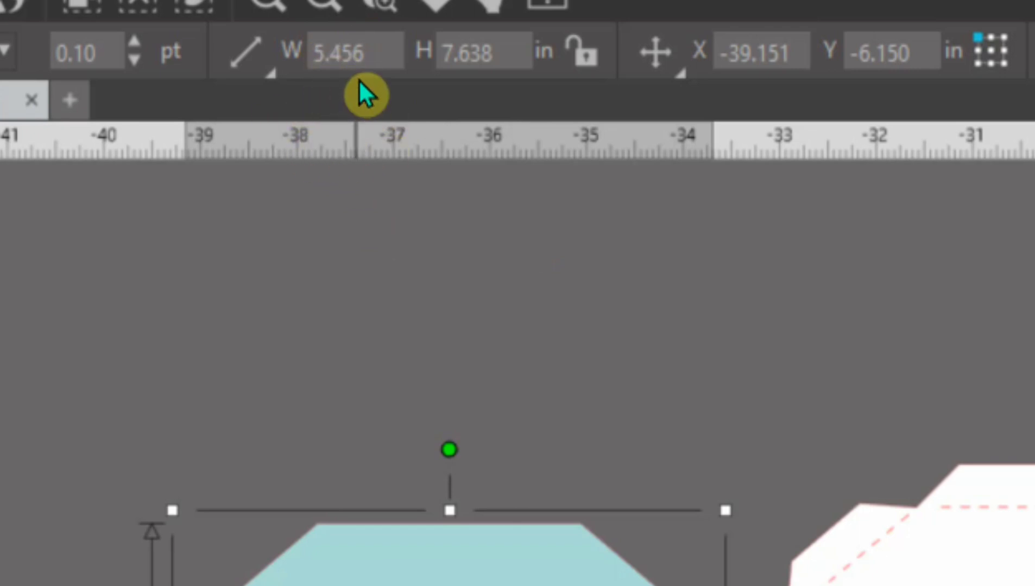
Resize the teal letter A to a width of 5.426 in and a height of 7.608 in
{"action": "left_click", "coordinate": [372, 60]}
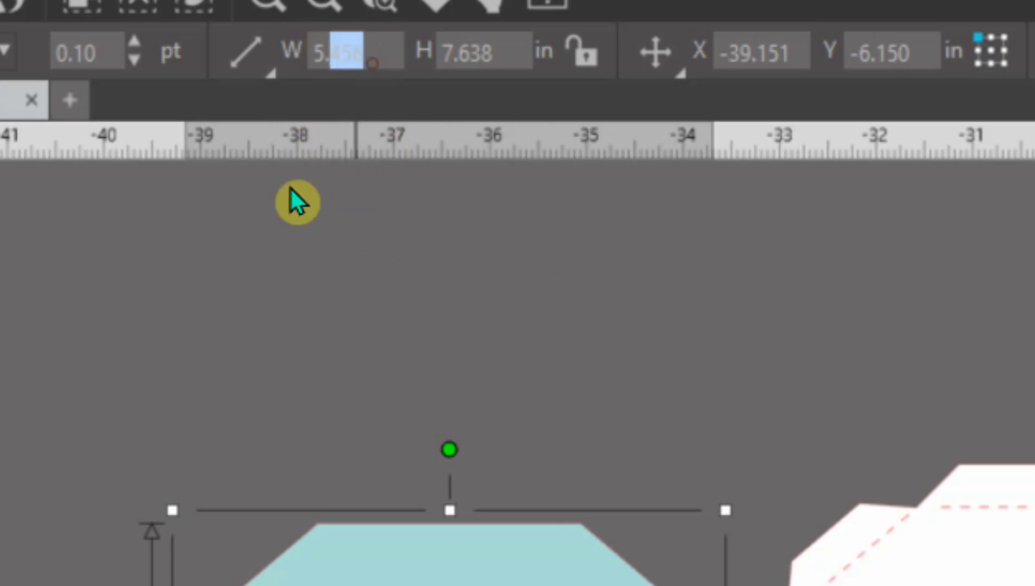
{"action": "type", "text": "5."}
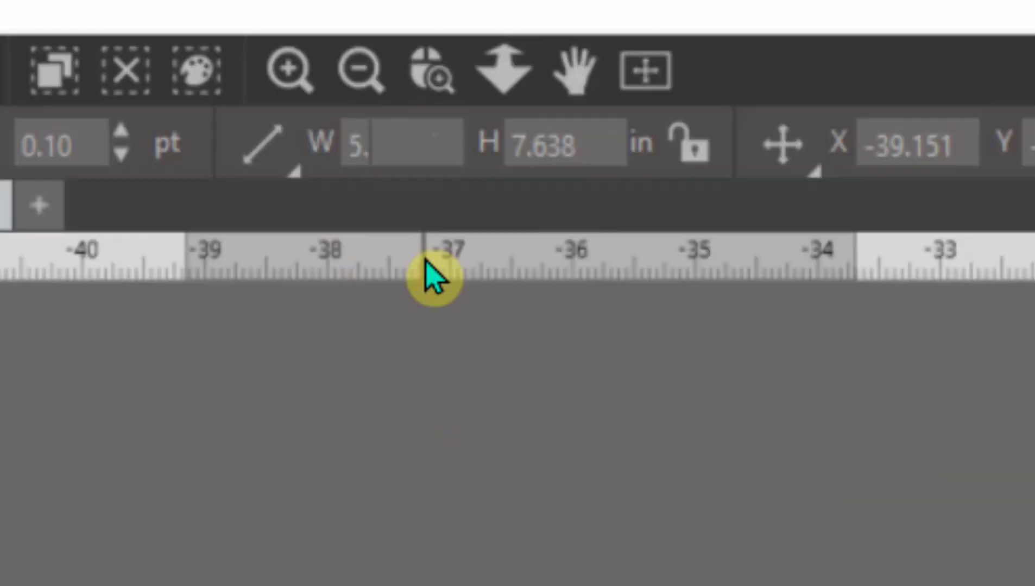
{"action": "type", "text": "426"}
{"action": "key", "text": "Return"}
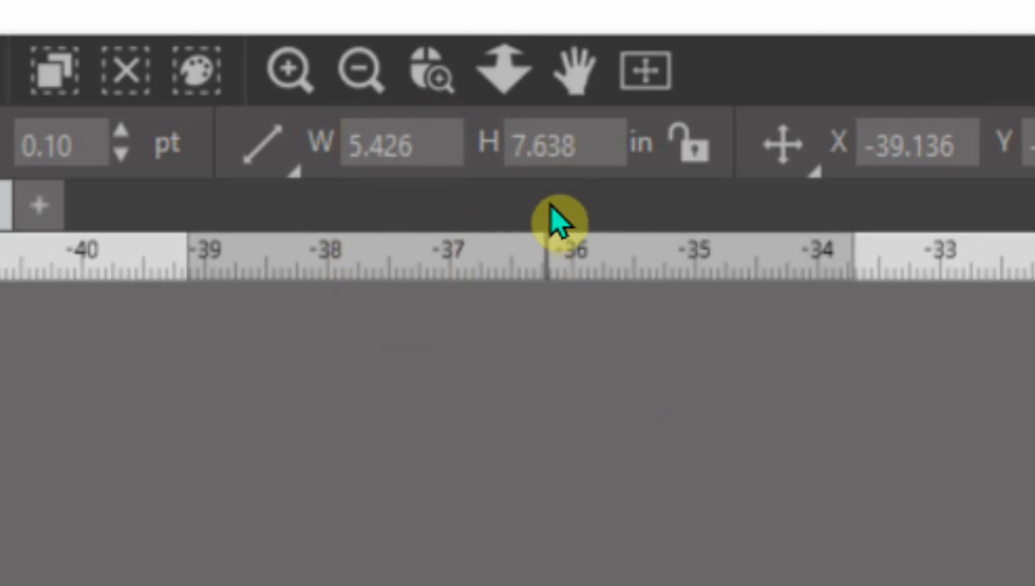
{"action": "double_click", "coordinate": [599, 145]}
{"action": "type", "text": "7"}
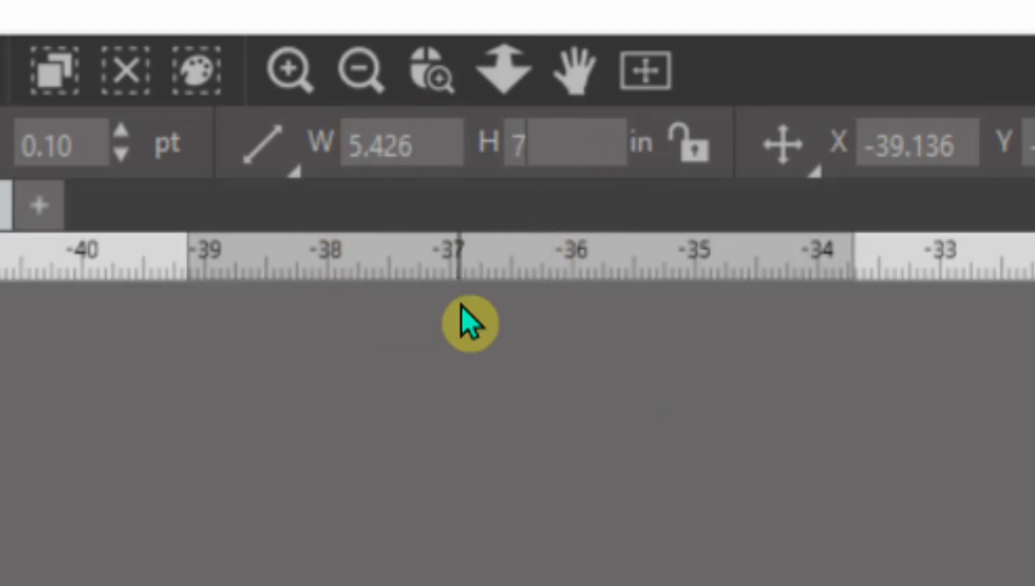
{"action": "type", "text": ".608"}
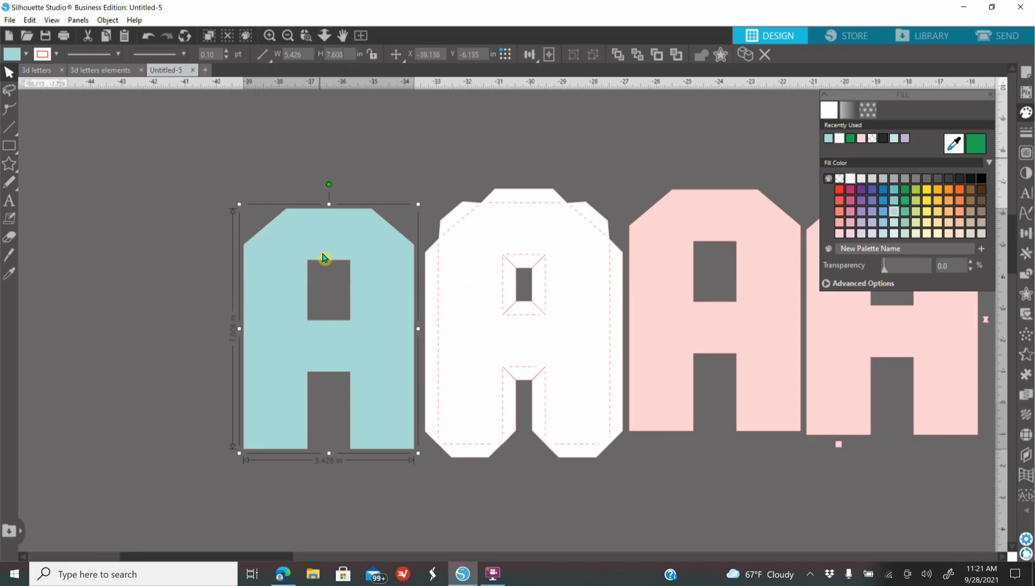
Check the resized teal letter's fit against the white template's fold lines and set it back beside the template
{"action": "left_click_drag", "start_coordinate": [328, 259], "coordinate": [507, 320]}
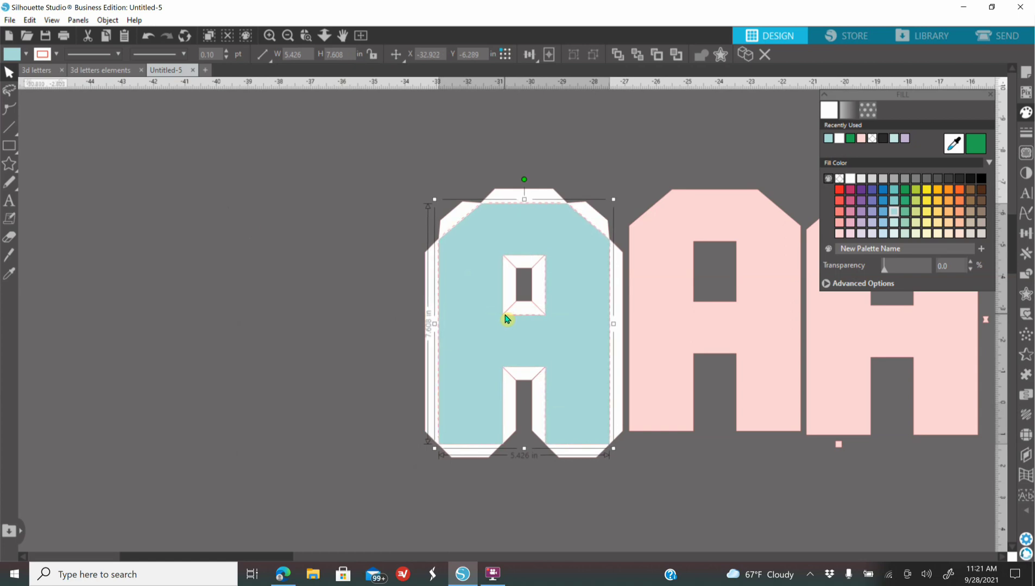
{"action": "left_click_drag", "start_coordinate": [505, 315], "coordinate": [315, 332]}
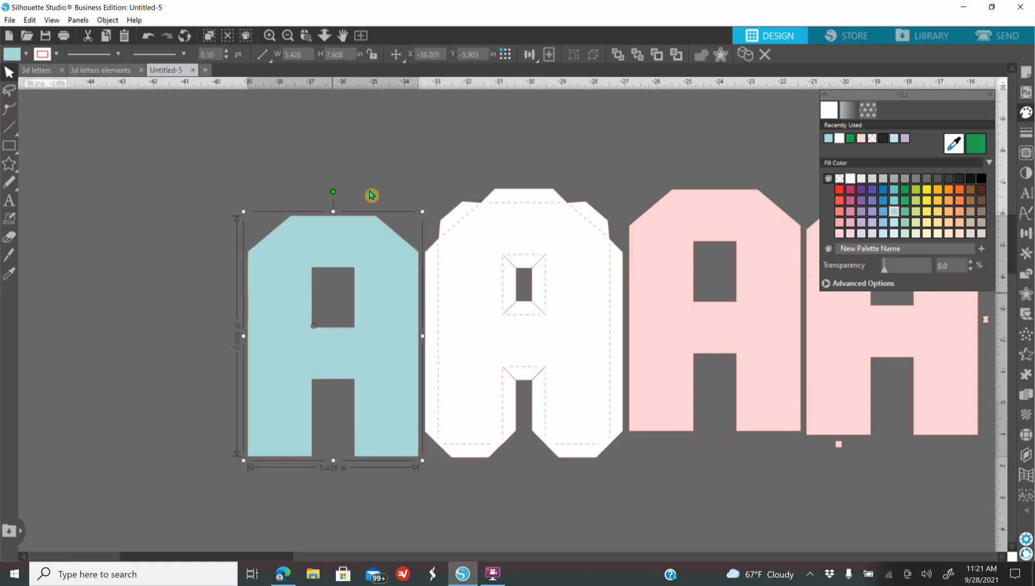
Draw a rectangle about 0.446 by 0.429 in across the side flap of the first strip and fill it with dark charcoal
{"action": "left_click", "coordinate": [294, 35]}
{"action": "left_click", "coordinate": [294, 36]}
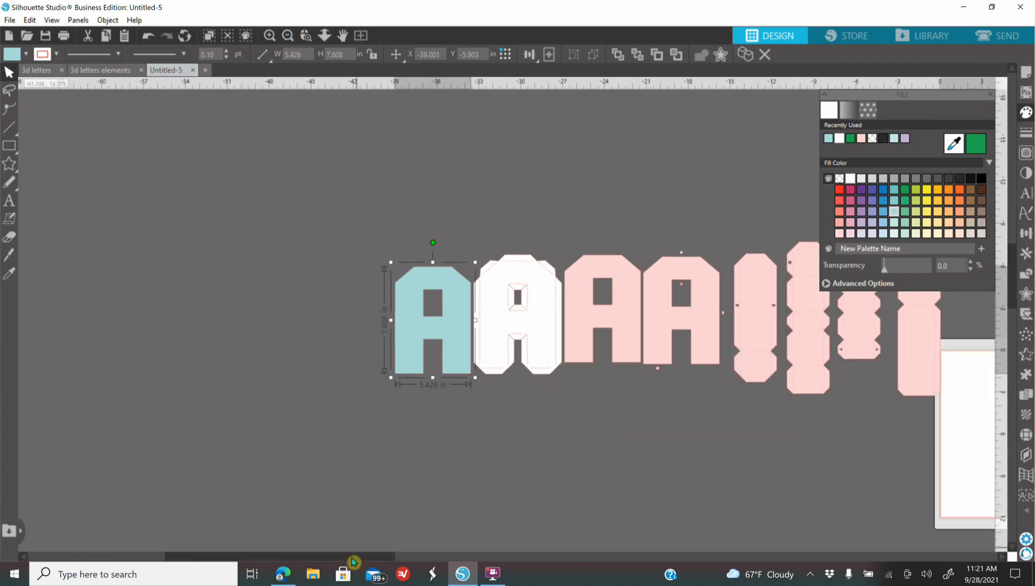
{"action": "left_click_drag", "start_coordinate": [354, 558], "coordinate": [441, 559]}
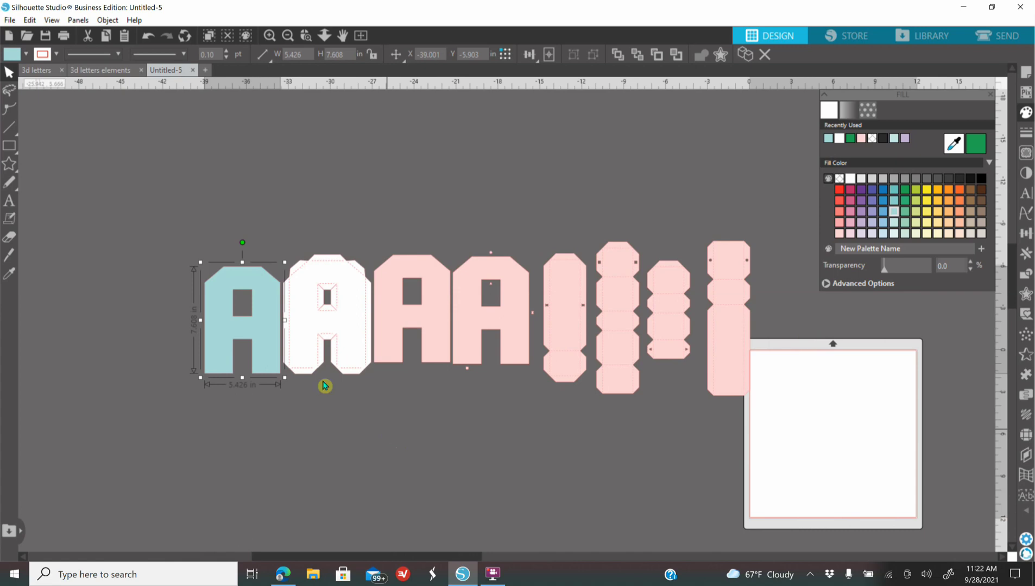
{"action": "left_click", "coordinate": [269, 36]}
{"action": "left_click", "coordinate": [269, 36]}
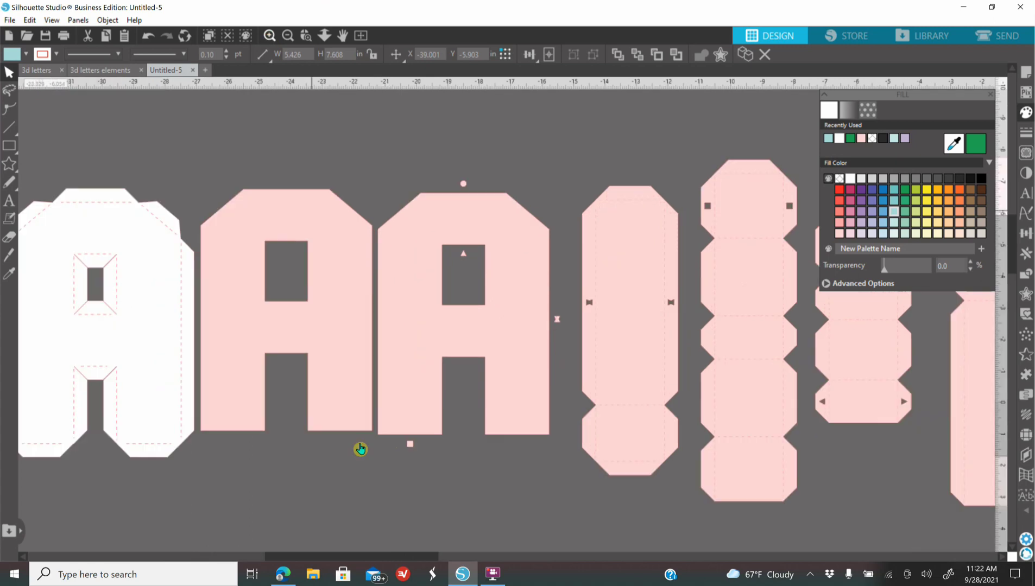
{"action": "left_click_drag", "start_coordinate": [400, 558], "coordinate": [468, 559]}
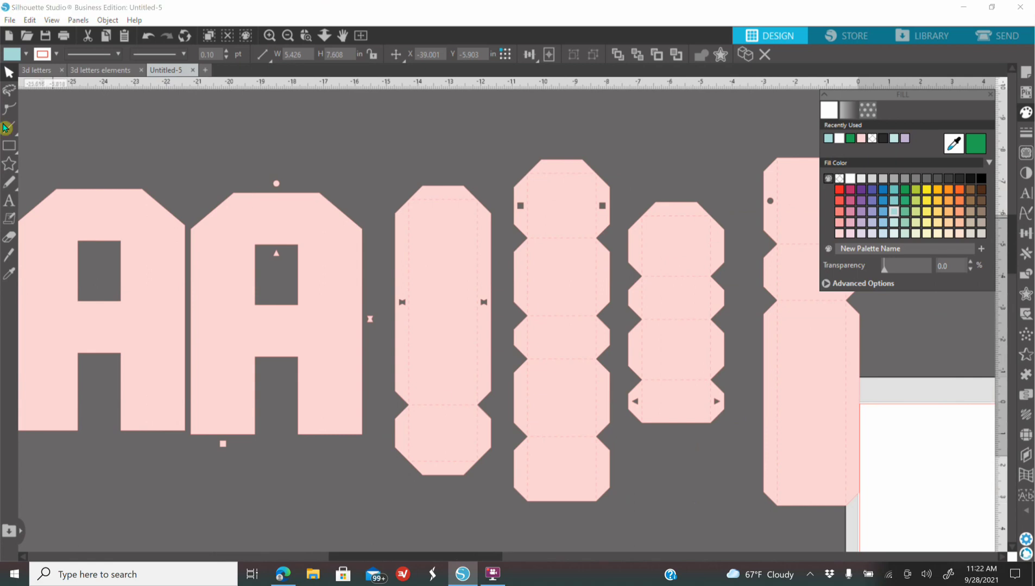
{"action": "mouse_move", "coordinate": [3, 150]}
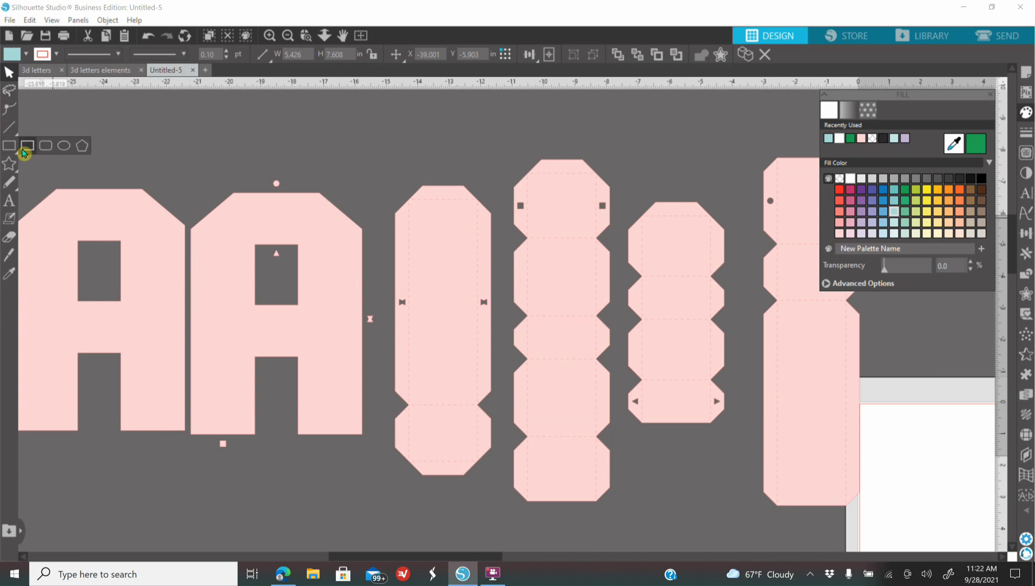
{"action": "left_click", "coordinate": [27, 146]}
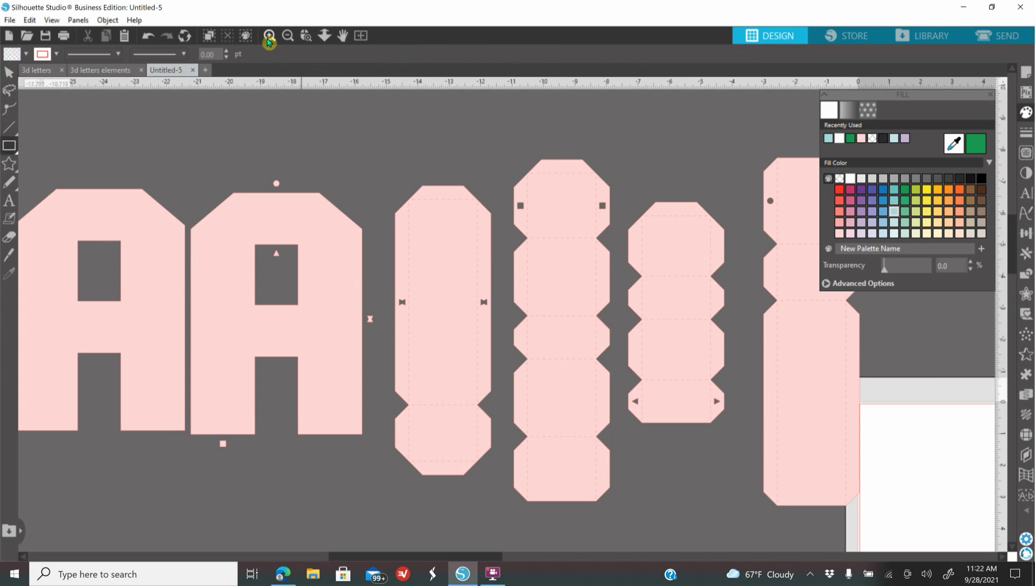
{"action": "left_click", "coordinate": [269, 35]}
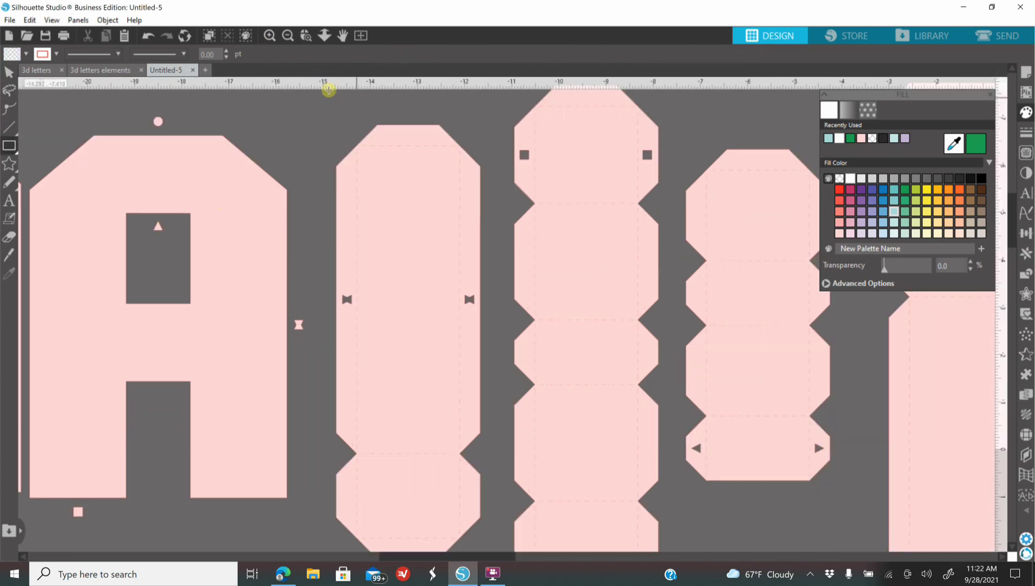
{"action": "left_click", "coordinate": [269, 35]}
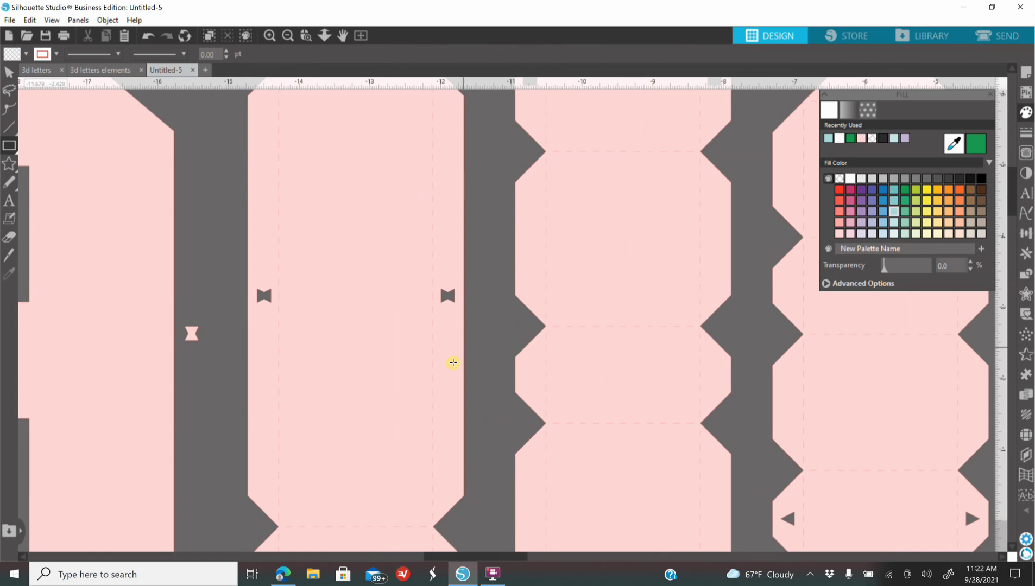
{"action": "left_click_drag", "start_coordinate": [433, 352], "coordinate": [466, 387]}
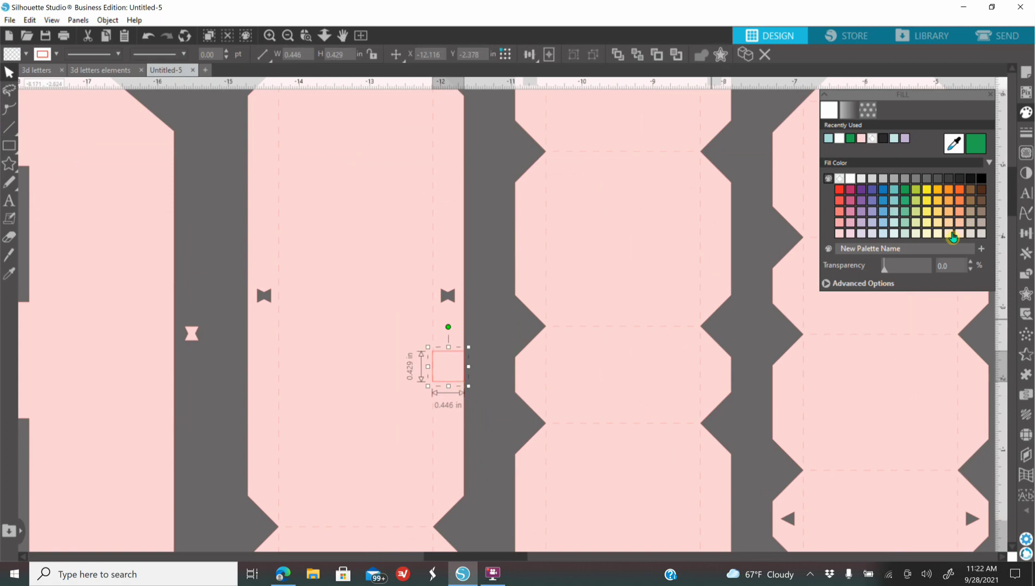
{"action": "left_click", "coordinate": [884, 140]}
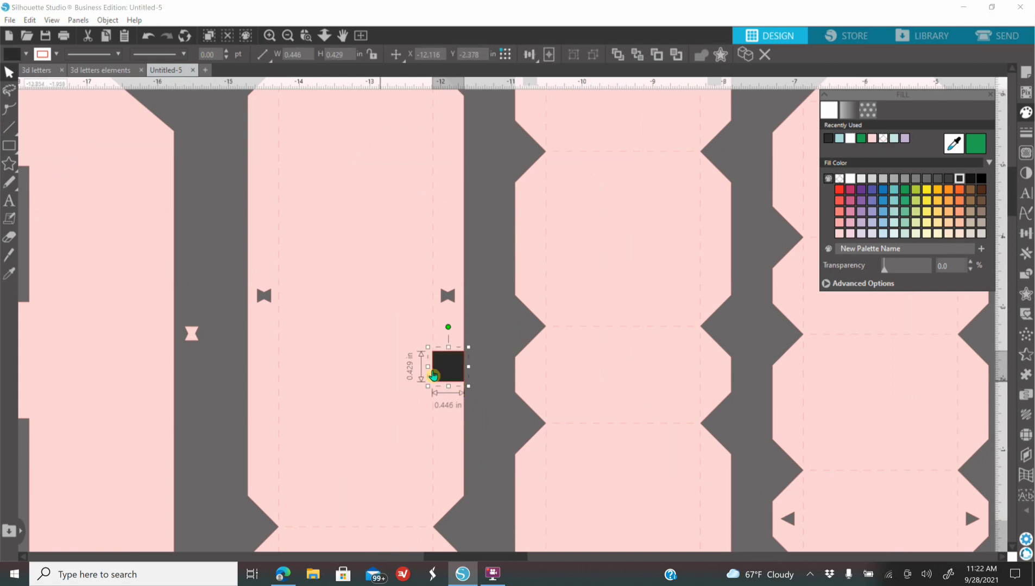
{"action": "left_click_drag", "start_coordinate": [446, 370], "coordinate": [455, 379]}
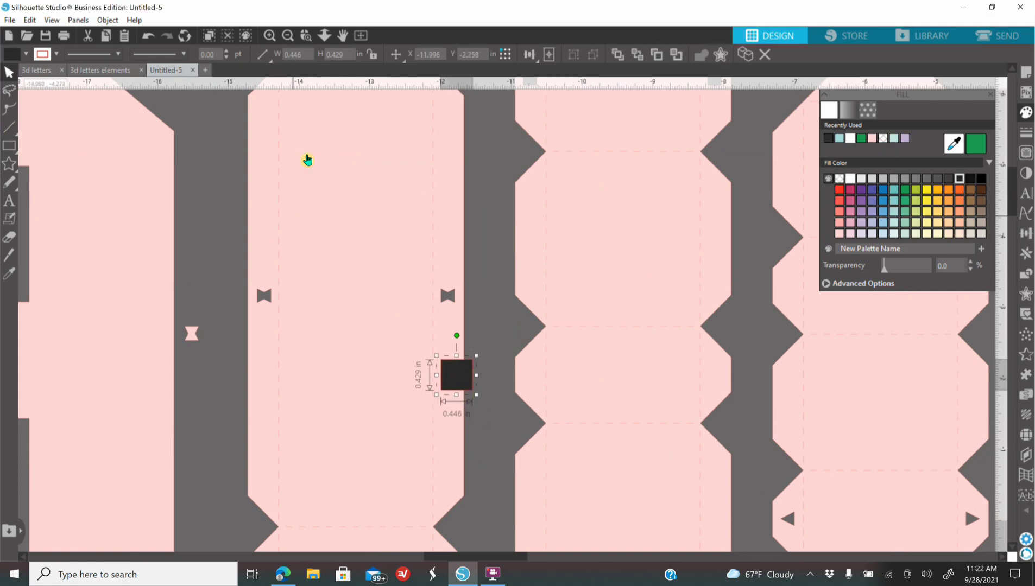
Move the dark rectangle off the strip to the empty area below the first pink letter A
{"action": "left_click", "coordinate": [288, 42]}
{"action": "left_click", "coordinate": [288, 42]}
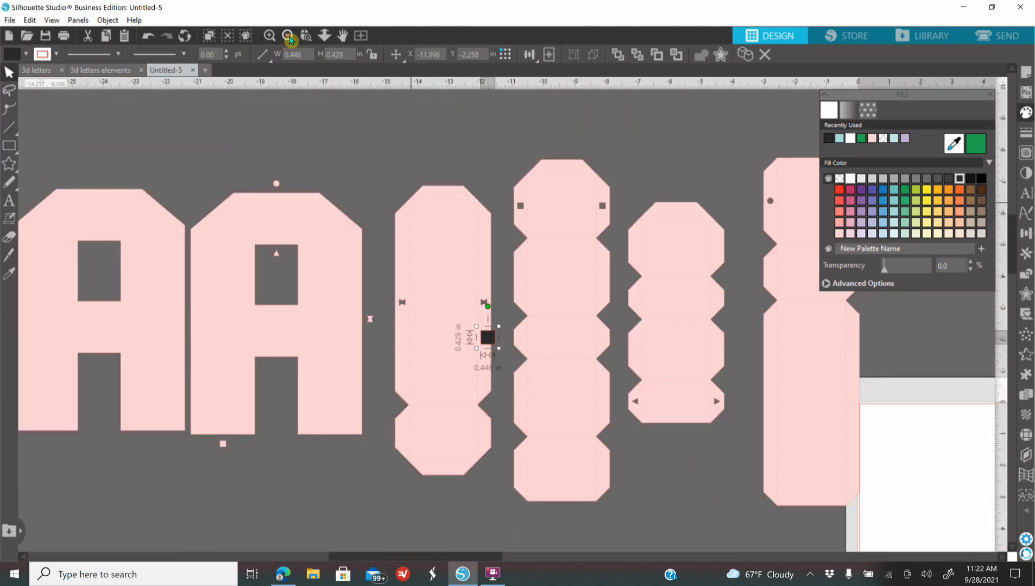
{"action": "left_click", "coordinate": [288, 42]}
{"action": "left_click_drag", "start_coordinate": [474, 328], "coordinate": [255, 448]}
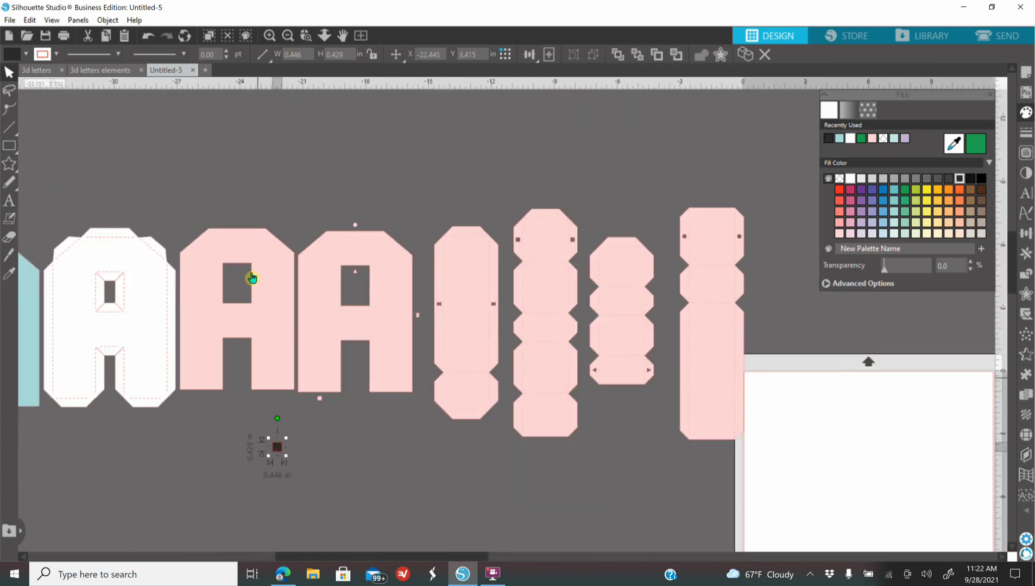
Duplicate the first pink letter A and place the copy below the row of pieces
{"action": "left_click", "coordinate": [250, 341]}
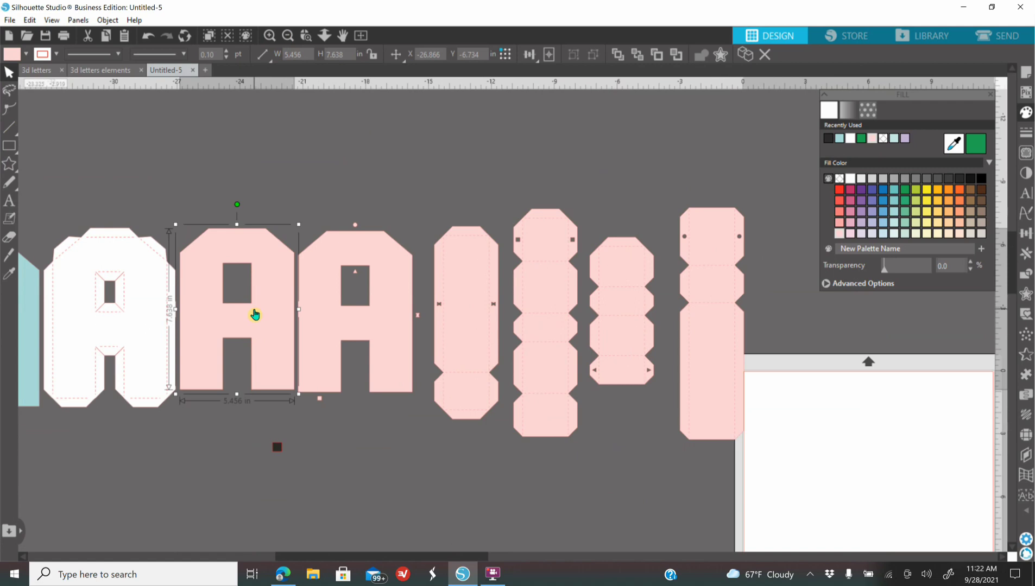
{"action": "right_click", "coordinate": [255, 310]}
{"action": "left_click", "coordinate": [298, 338]}
{"action": "left_click_drag", "start_coordinate": [286, 342], "coordinate": [413, 515]}
Move the dark rectangle closer to the copied pink letter and bring it to the front
{"action": "left_click_drag", "start_coordinate": [274, 448], "coordinate": [301, 468]}
{"action": "right_click", "coordinate": [301, 468]}
{"action": "left_click", "coordinate": [342, 400]}
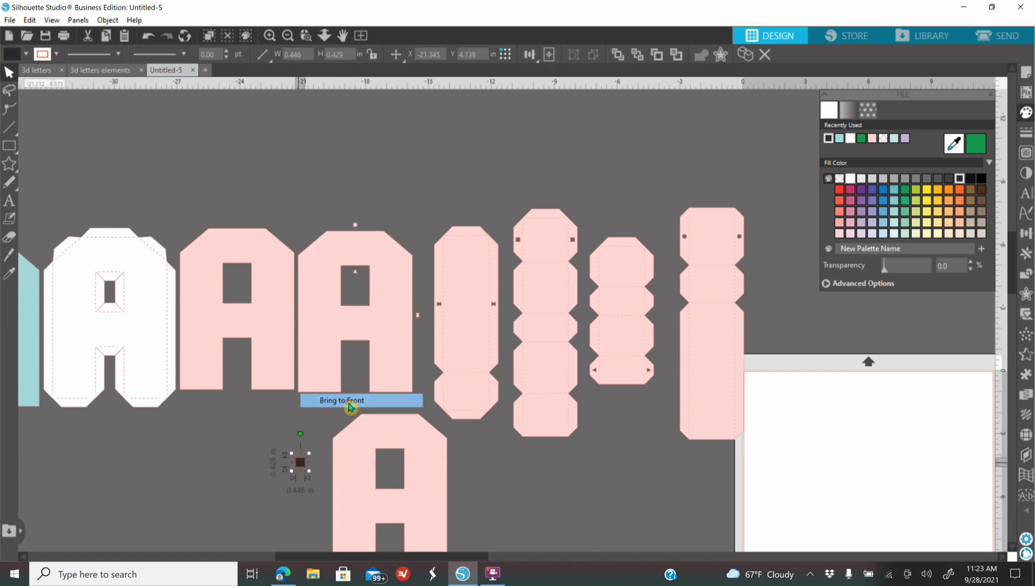
Place the dark rectangle beside the copied pink letter and align the left edges of both shapes
{"action": "left_click", "coordinate": [266, 36]}
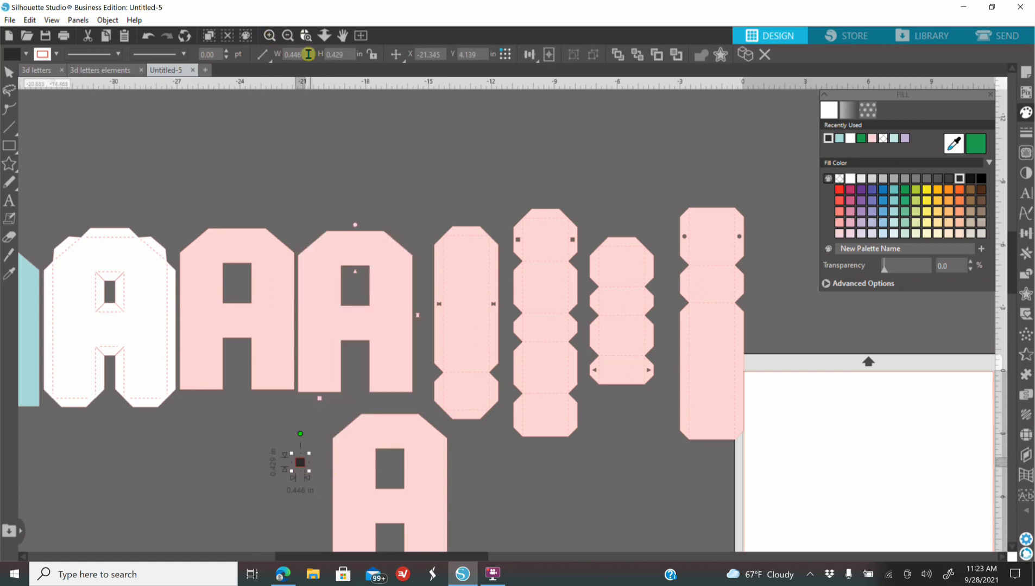
{"action": "left_click", "coordinate": [346, 479]}
{"action": "left_click_drag", "start_coordinate": [311, 257], "coordinate": [419, 255]}
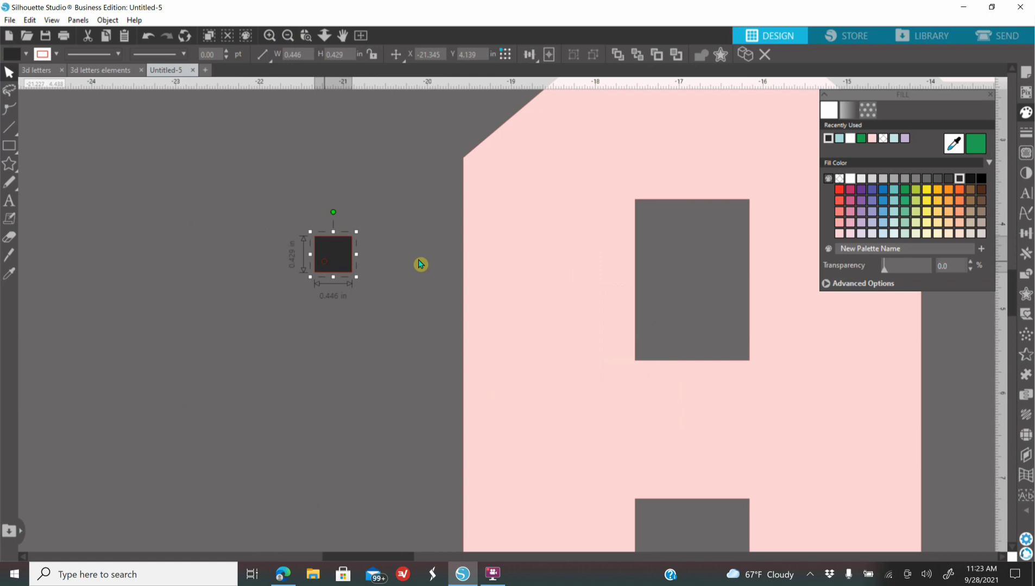
{"action": "left_click_drag", "start_coordinate": [334, 161], "coordinate": [574, 372]}
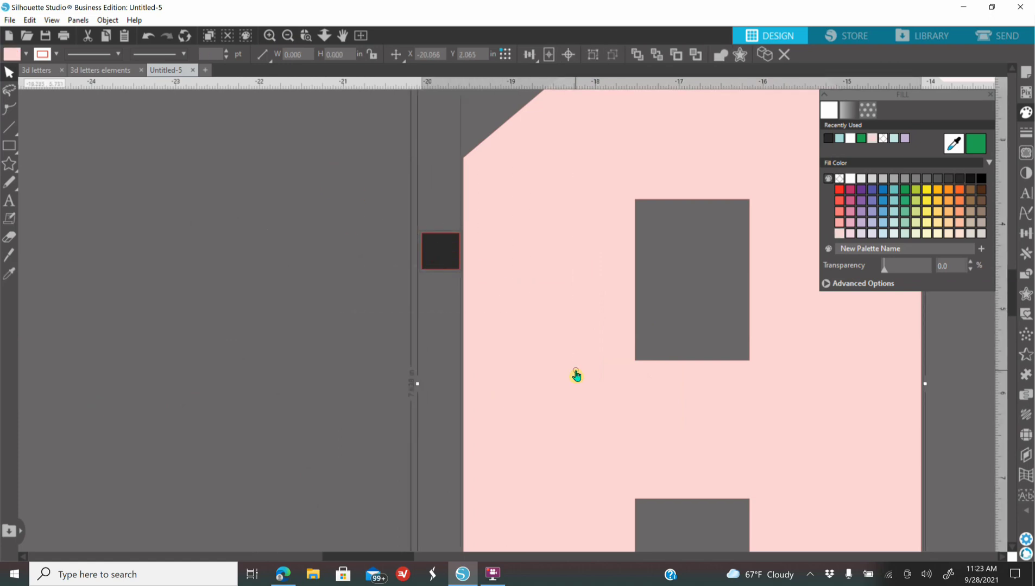
{"action": "left_click", "coordinate": [1024, 232]}
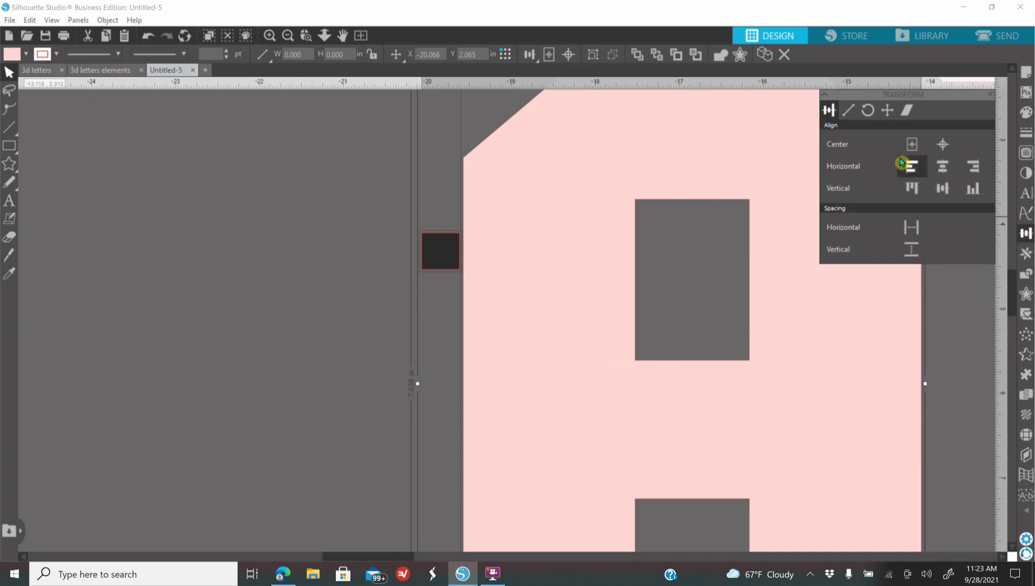
{"action": "left_click", "coordinate": [914, 167]}
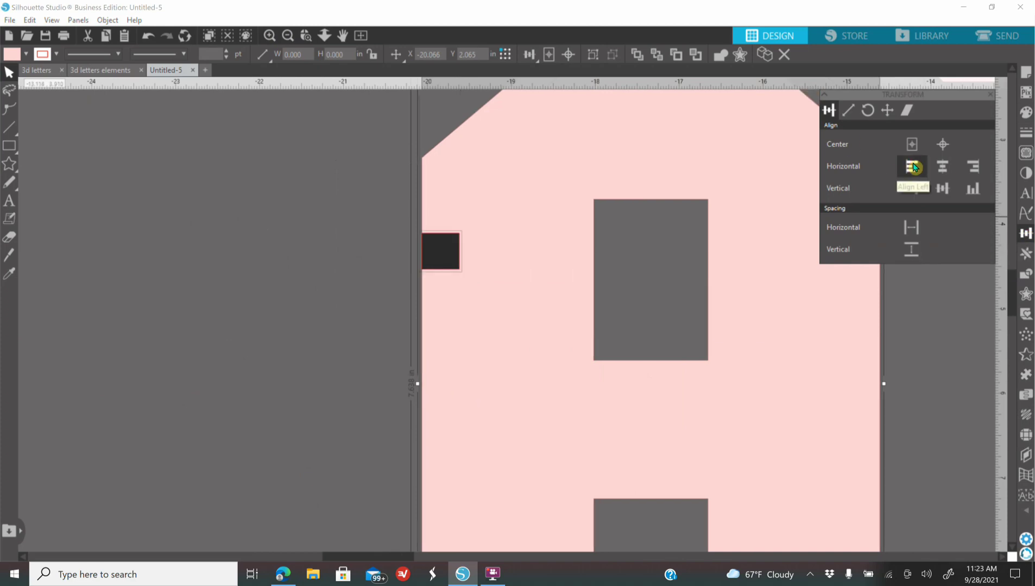
{"action": "left_click", "coordinate": [410, 249]}
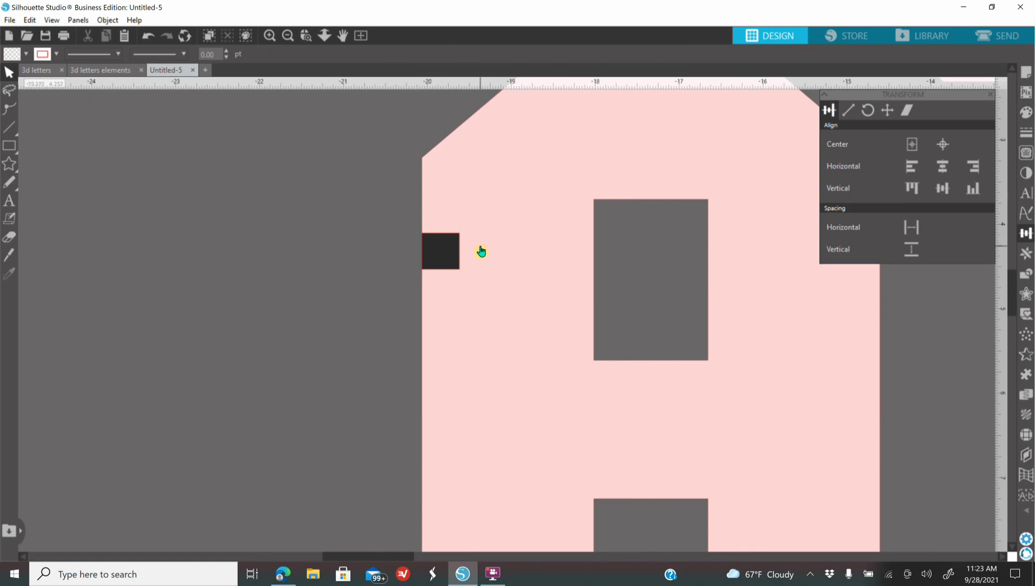
Start an internal offset on the copied pink letter A, using square corners
{"action": "left_click", "coordinate": [454, 322]}
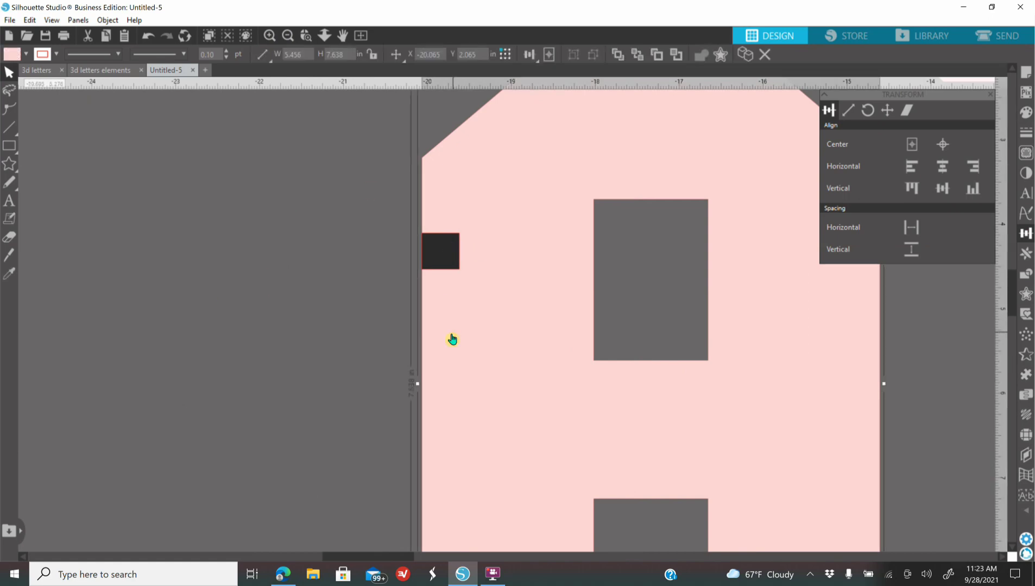
{"action": "left_click", "coordinate": [1026, 294]}
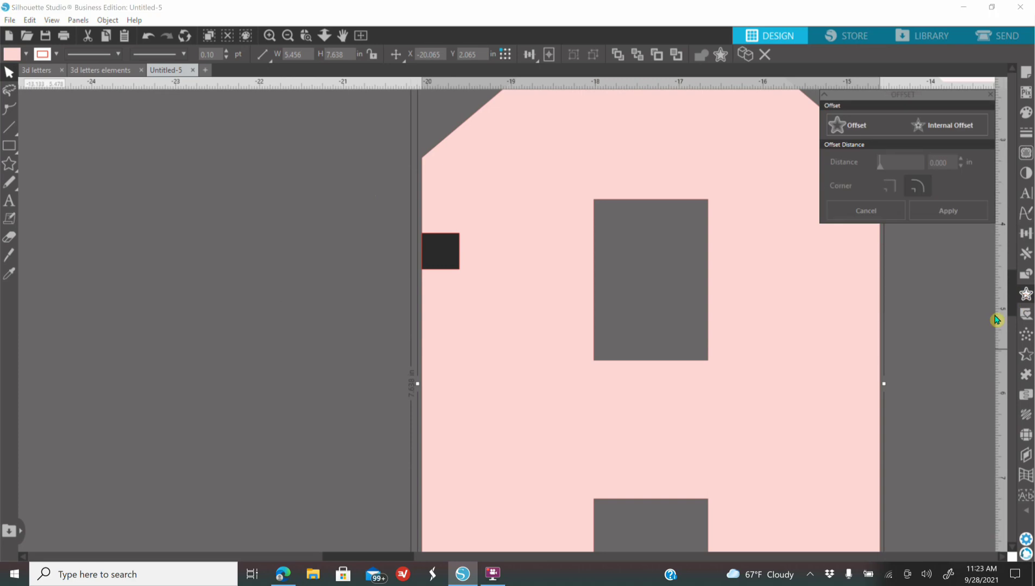
{"action": "left_click", "coordinate": [950, 130]}
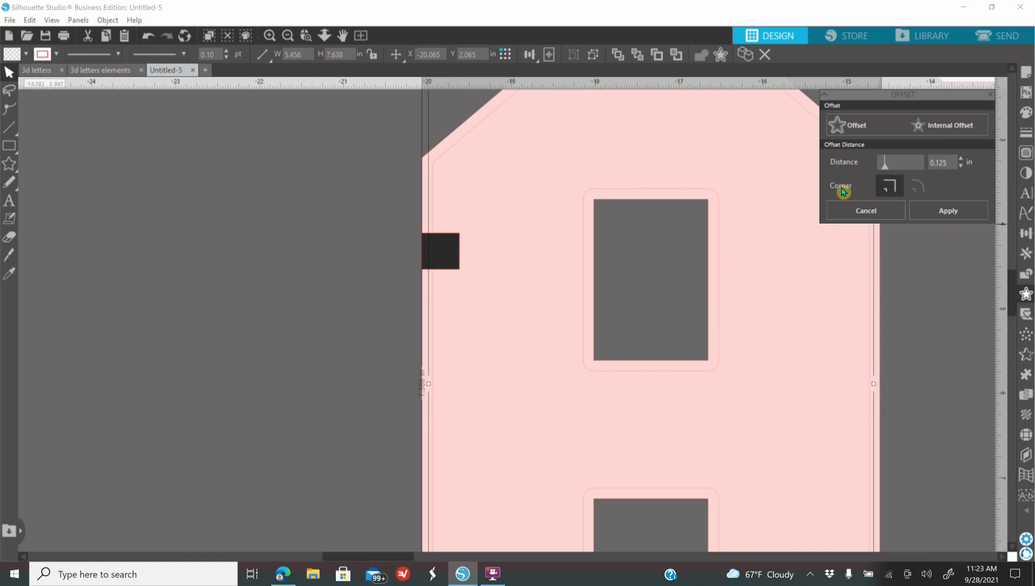
{"action": "left_click", "coordinate": [885, 189]}
Set the internal offset distance to 0.475 in for the copied pink letter A
{"action": "left_click", "coordinate": [962, 161]}
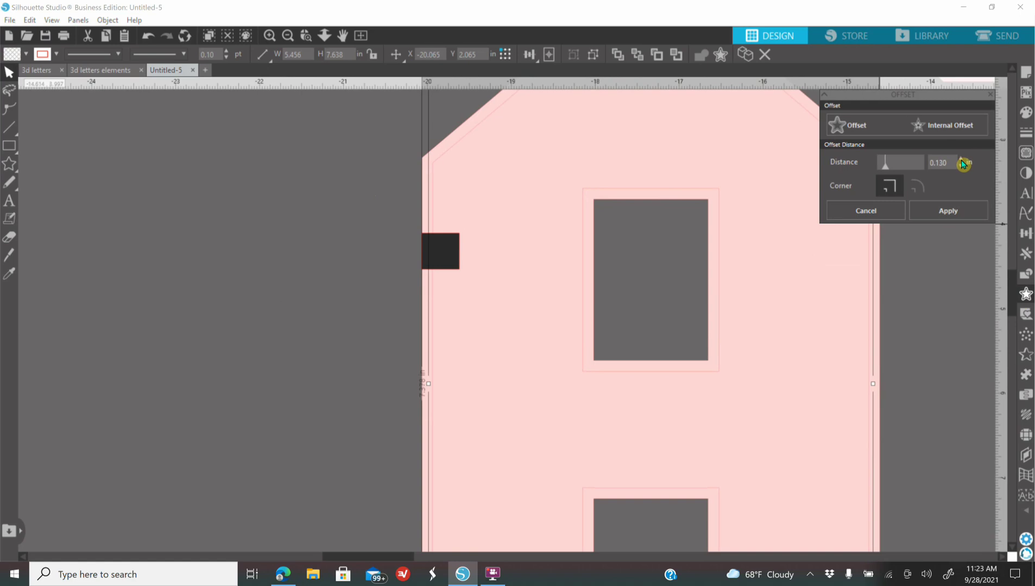
{"action": "left_click", "coordinate": [962, 162]}
{"action": "left_click", "coordinate": [962, 161]}
{"action": "left_click", "coordinate": [963, 162]}
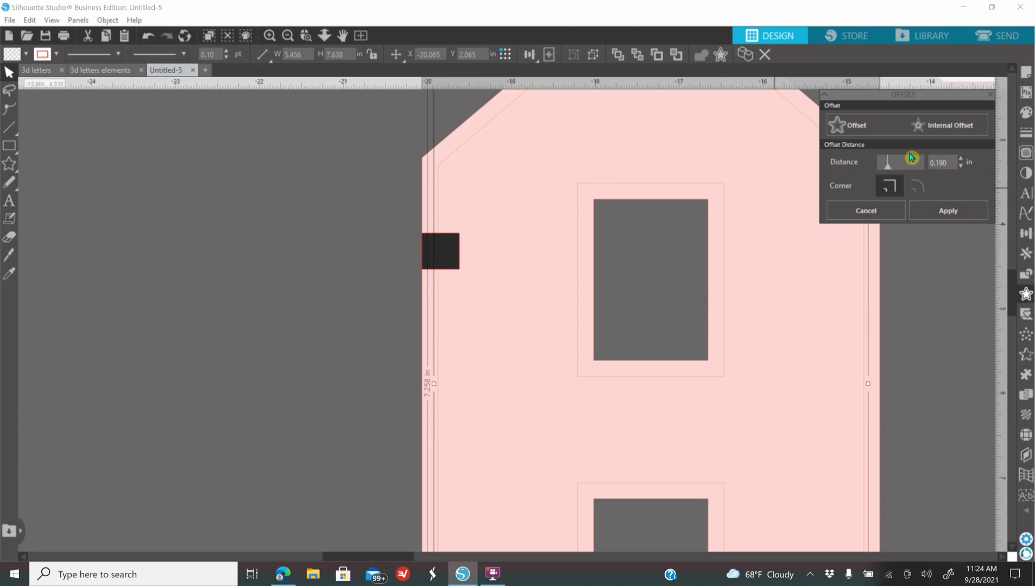
{"action": "left_click", "coordinate": [961, 161]}
{"action": "left_click", "coordinate": [962, 160]}
{"action": "left_click", "coordinate": [961, 160]}
{"action": "left_click", "coordinate": [961, 160]}
{"action": "left_click", "coordinate": [961, 161]}
{"action": "left_click", "coordinate": [961, 160]}
{"action": "left_click", "coordinate": [961, 160]}
{"action": "left_click", "coordinate": [961, 161]}
{"action": "left_click", "coordinate": [961, 160]}
{"action": "left_click", "coordinate": [961, 160]}
{"action": "left_click", "coordinate": [961, 160]}
{"action": "left_click", "coordinate": [961, 160]}
{"action": "left_click", "coordinate": [962, 161]}
{"action": "left_click", "coordinate": [962, 160]}
{"action": "left_click", "coordinate": [962, 160]}
{"action": "left_click", "coordinate": [963, 161]}
{"action": "left_click", "coordinate": [962, 161]}
{"action": "left_click", "coordinate": [962, 160]}
{"action": "left_click", "coordinate": [962, 161]}
{"action": "left_click", "coordinate": [962, 161]}
{"action": "left_click", "coordinate": [962, 160]}
{"action": "left_click", "coordinate": [962, 161]}
{"action": "left_click", "coordinate": [962, 160]}
{"action": "left_click", "coordinate": [962, 161]}
{"action": "left_click", "coordinate": [962, 161]}
{"action": "left_click", "coordinate": [962, 160]}
{"action": "left_click", "coordinate": [962, 161]}
{"action": "left_click", "coordinate": [962, 161]}
{"action": "left_click", "coordinate": [962, 161]}
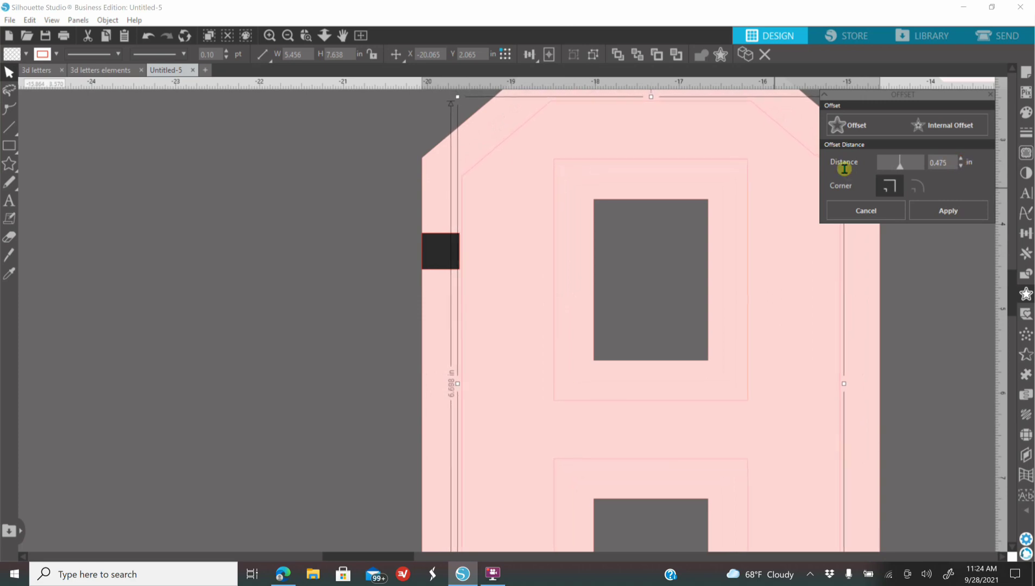
Examine the gap between the dark square's inner edge and the inset outline of the letter
{"action": "left_click", "coordinate": [268, 37]}
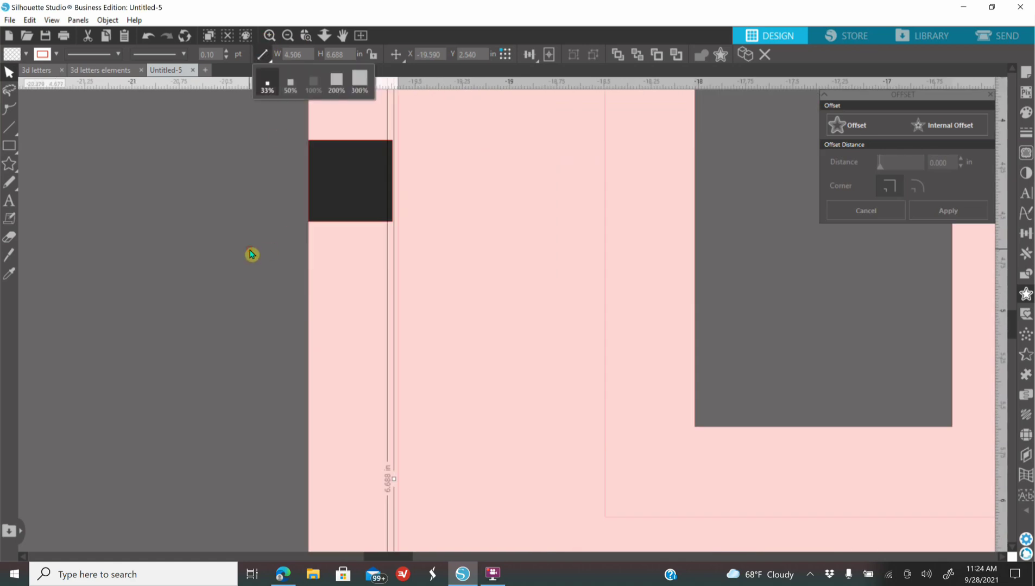
{"action": "left_click", "coordinate": [403, 223]}
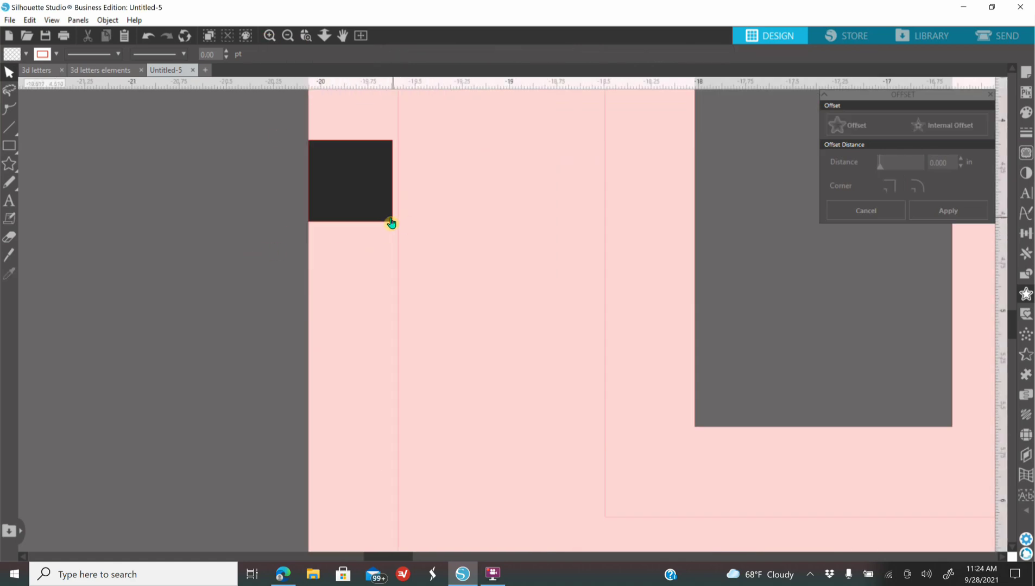
{"action": "left_click", "coordinate": [269, 36]}
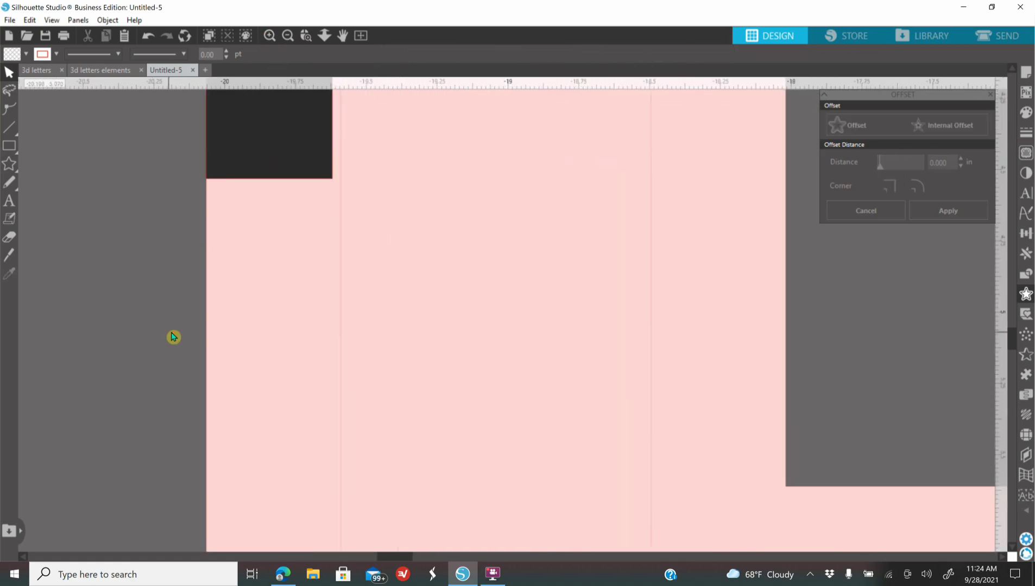
{"action": "scroll", "coordinate": [168, 345], "scroll_direction": "up", "scroll_amount": 5}
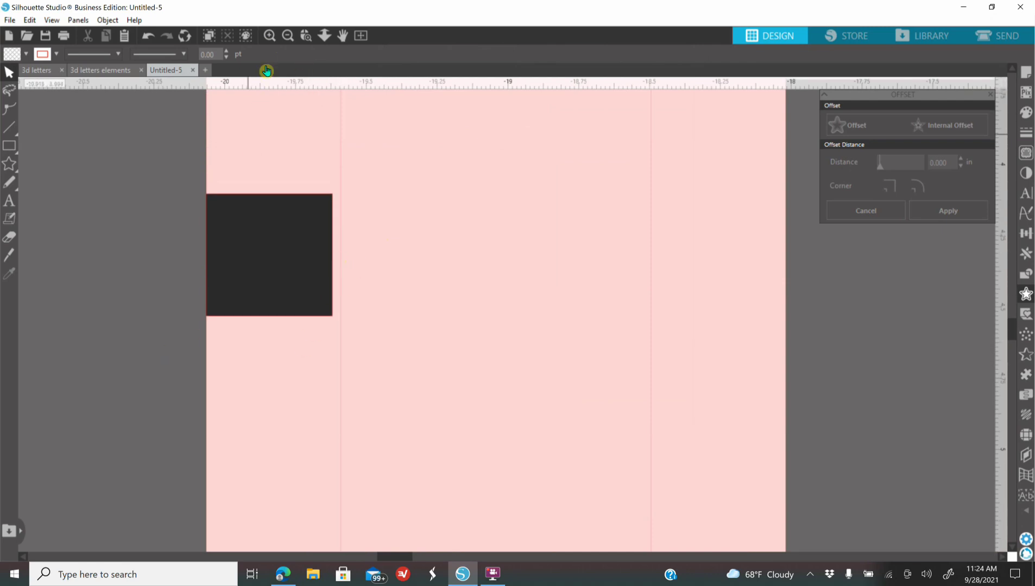
{"action": "left_click", "coordinate": [289, 37]}
{"action": "left_click", "coordinate": [288, 36]}
{"action": "left_click", "coordinate": [288, 37]}
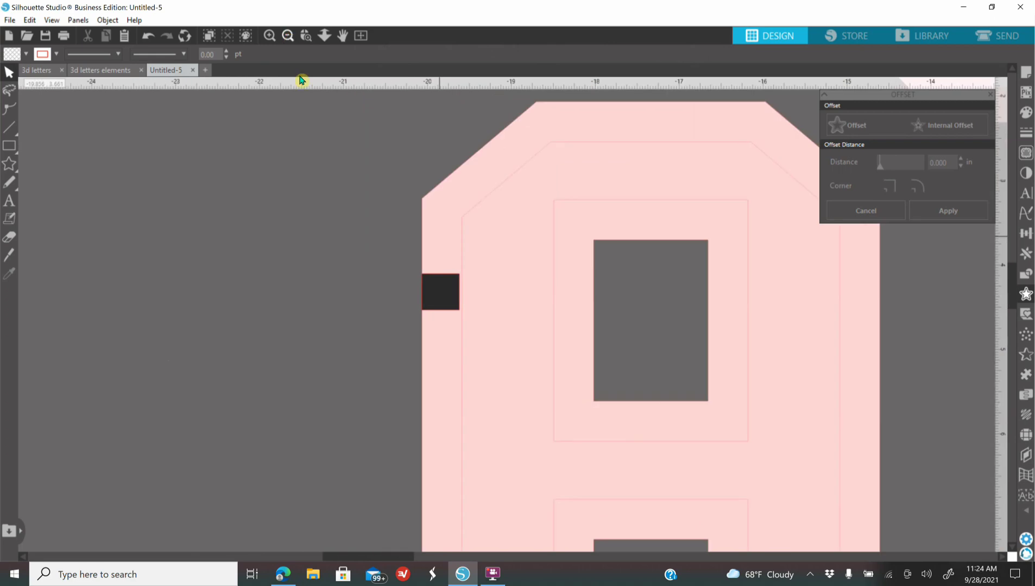
Move the dark square off the letter into the empty area beside it, and fill the inset letter with dark grey
{"action": "left_click_drag", "start_coordinate": [446, 296], "coordinate": [216, 272]}
{"action": "left_click", "coordinate": [356, 334]}
{"action": "left_click", "coordinate": [463, 322]}
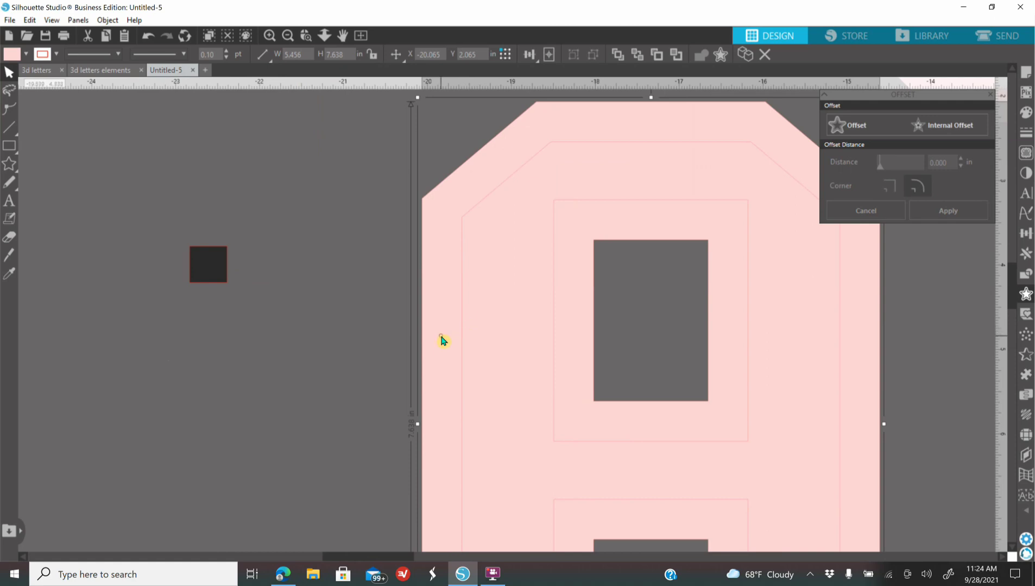
{"action": "left_click", "coordinate": [463, 337]}
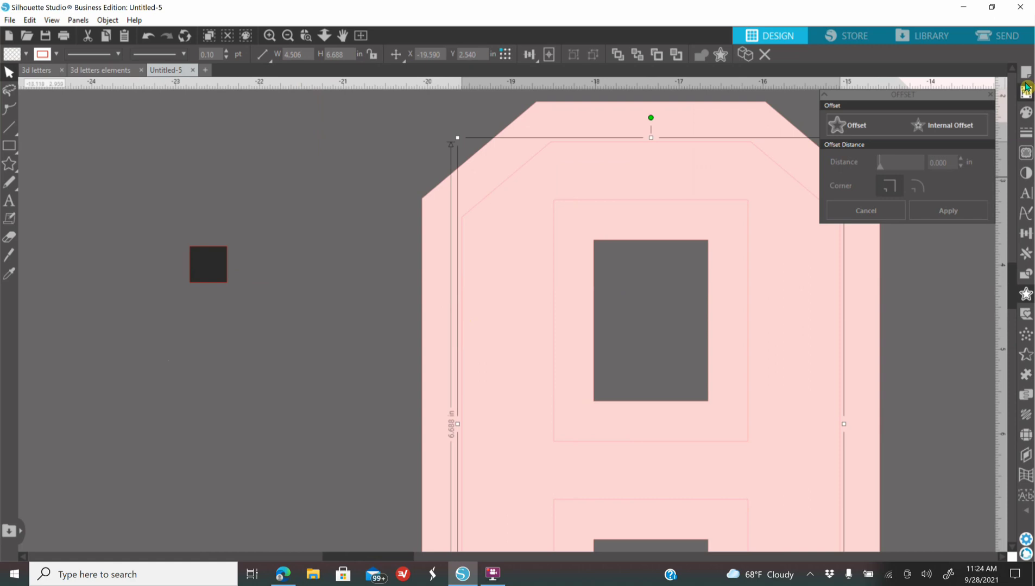
{"action": "left_click", "coordinate": [1025, 113]}
{"action": "left_click", "coordinate": [828, 138]}
{"action": "left_click", "coordinate": [343, 291]}
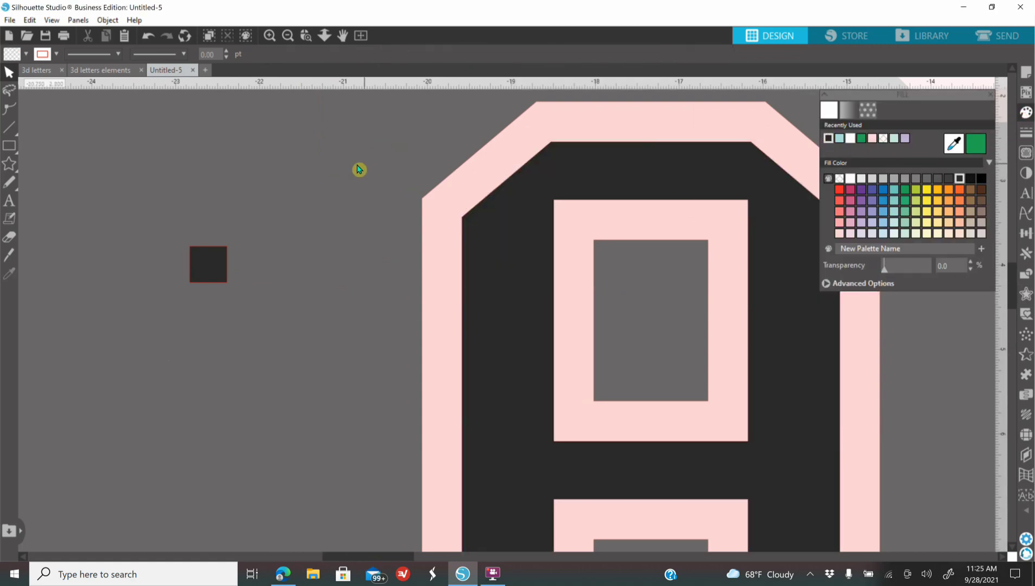
Subtract the dark inset letter from the pink letter and delete the leftover dark inset
{"action": "left_click_drag", "start_coordinate": [350, 152], "coordinate": [690, 386]}
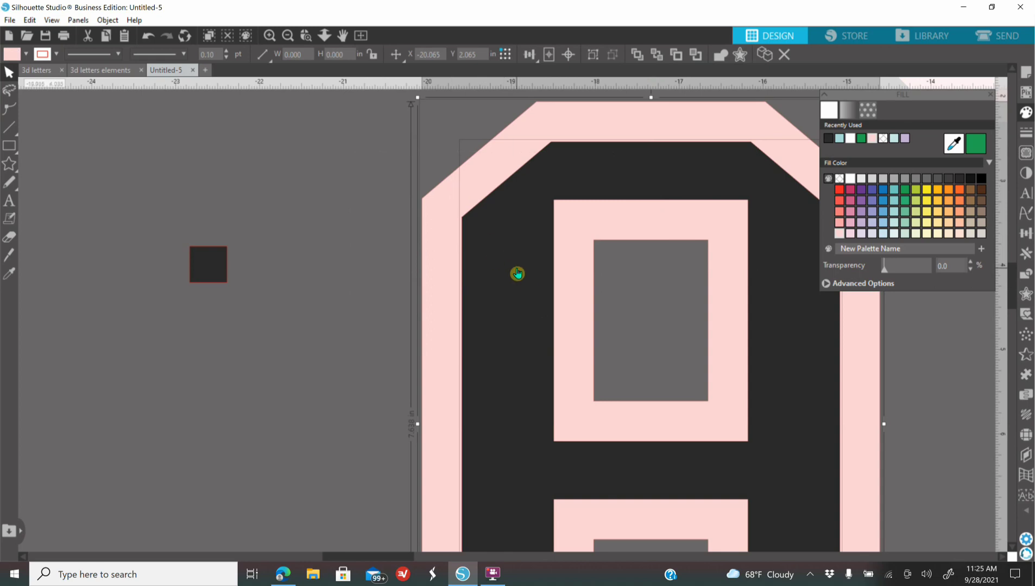
{"action": "left_click", "coordinate": [1028, 276]}
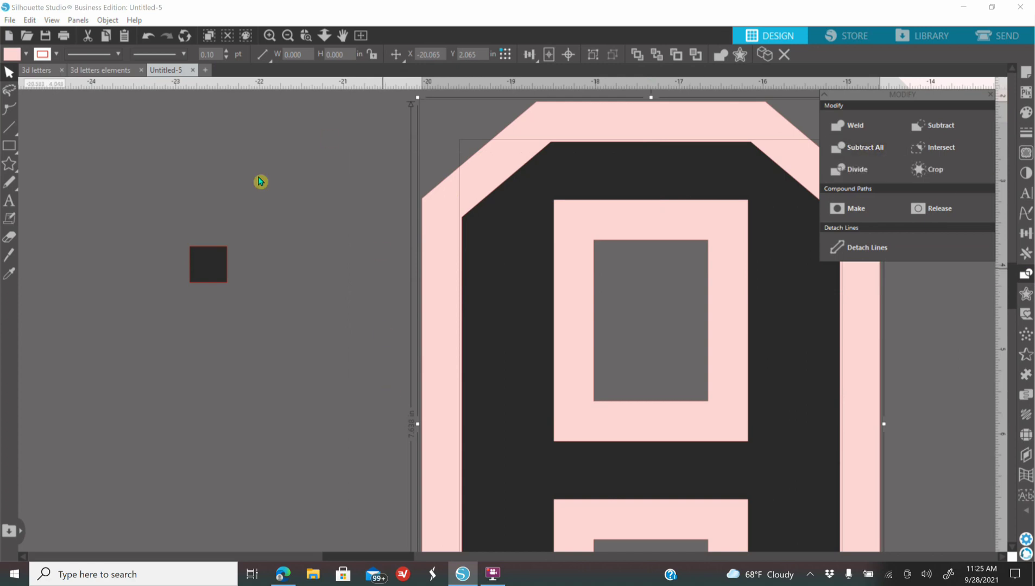
{"action": "left_click", "coordinate": [308, 185]}
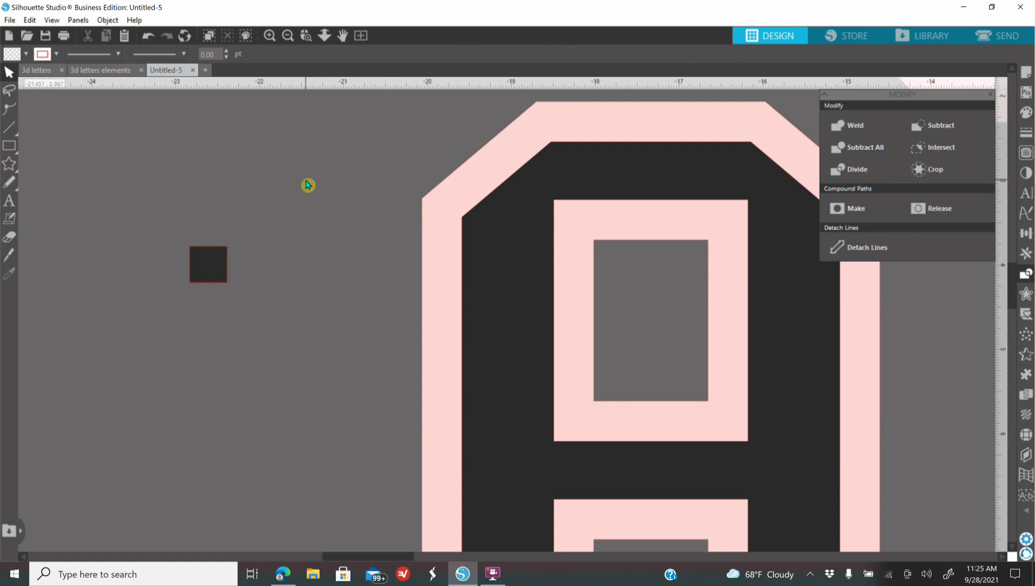
{"action": "left_click", "coordinate": [516, 293]}
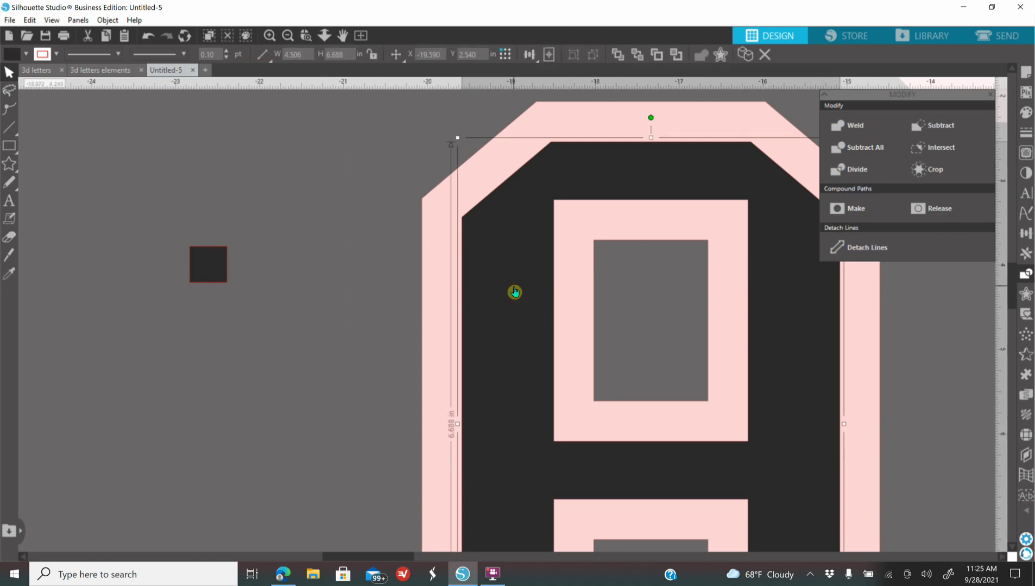
{"action": "key", "text": "Delete"}
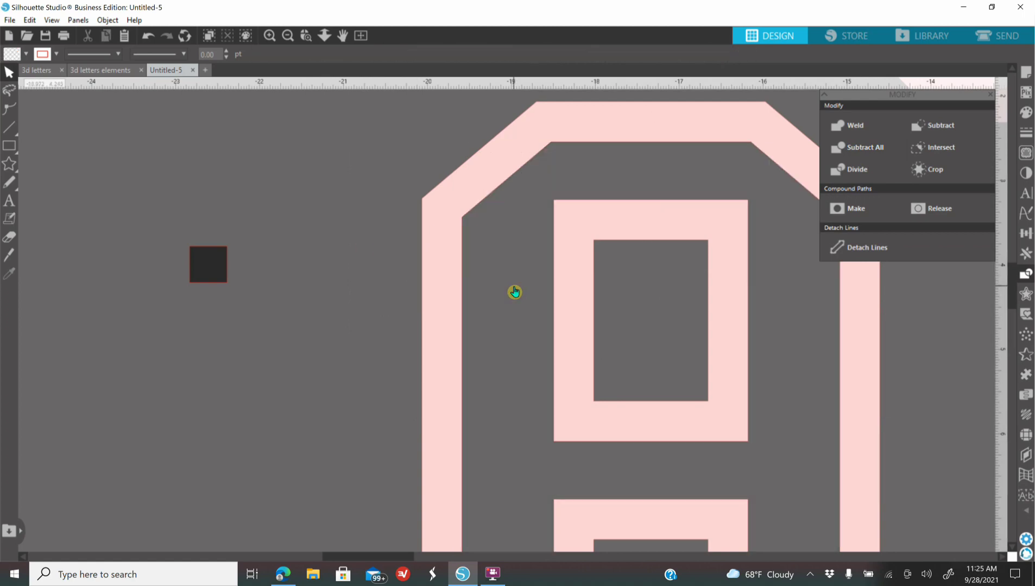
Delete the dark square beside the hollow pink letter
{"action": "left_click", "coordinate": [288, 36]}
{"action": "left_click", "coordinate": [288, 36]}
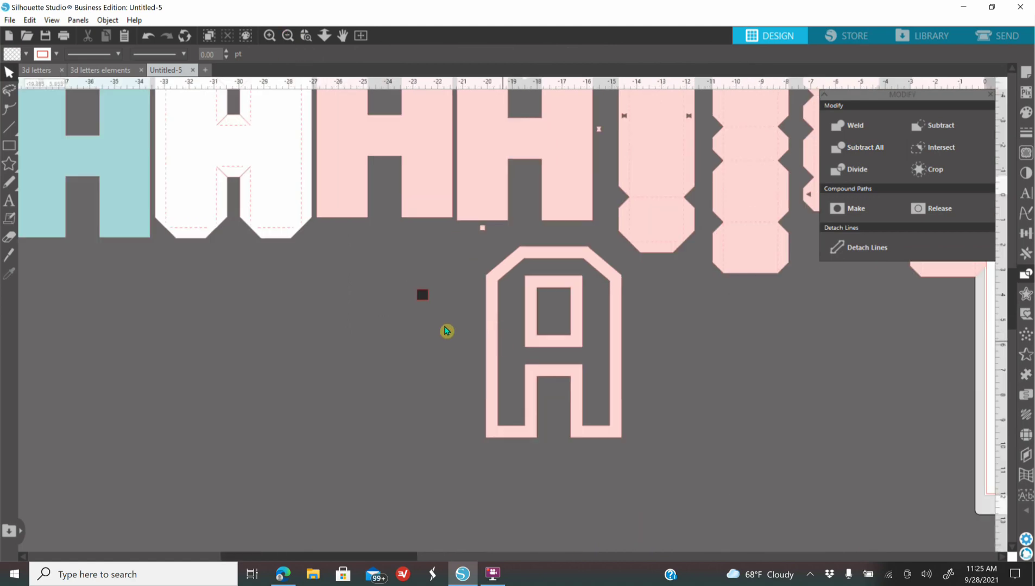
{"action": "left_click", "coordinate": [424, 299]}
{"action": "key", "text": "Delete"}
Move the hollow pink letter A to the start of the row, beside the teal letter
{"action": "left_click", "coordinate": [288, 35]}
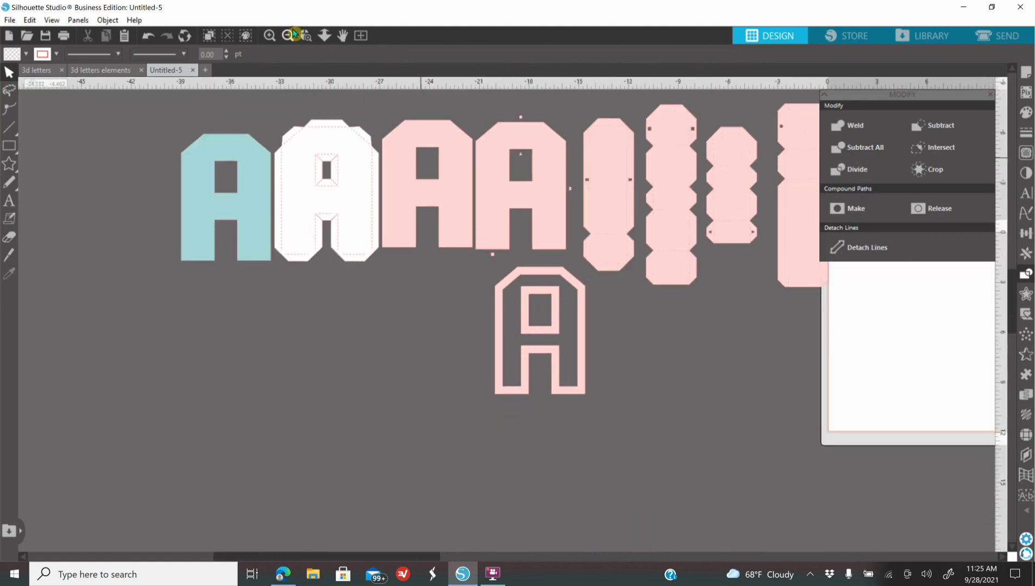
{"action": "left_click_drag", "start_coordinate": [522, 387], "coordinate": [332, 396]}
{"action": "left_click", "coordinate": [330, 359]}
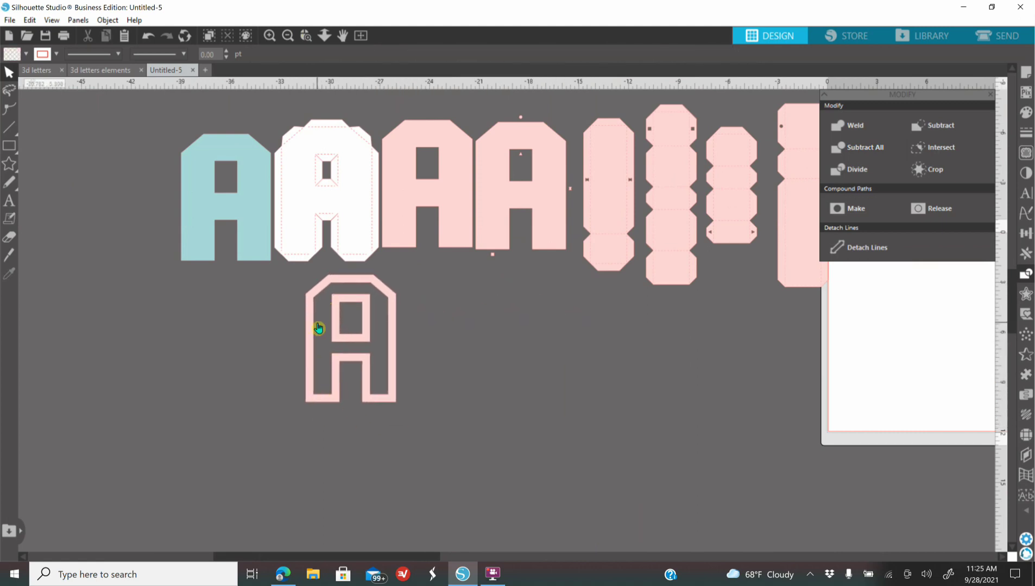
{"action": "left_click_drag", "start_coordinate": [325, 402], "coordinate": [111, 252]}
{"action": "left_click", "coordinate": [121, 270]}
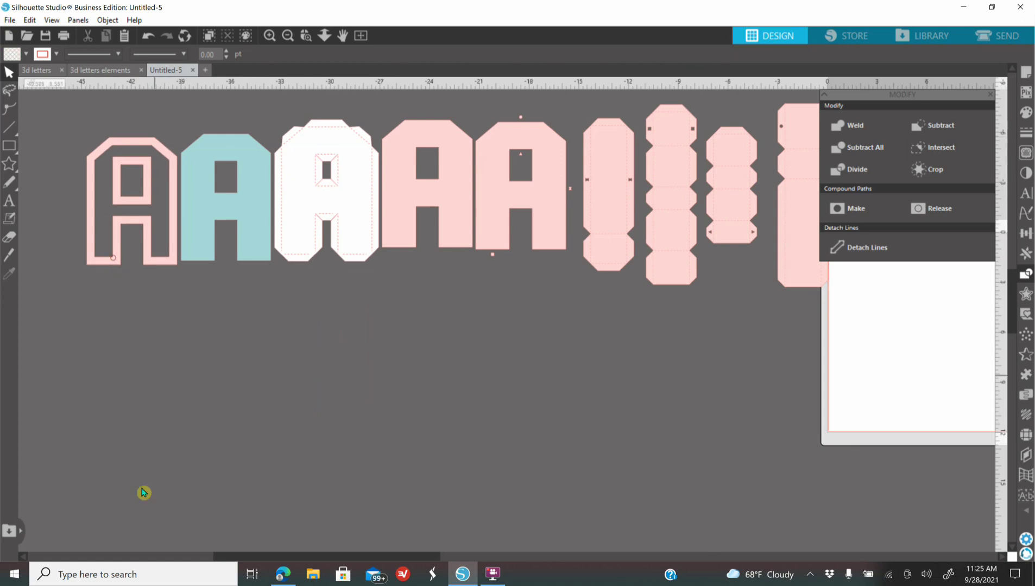
Move the last pink strip clear of the page, keeping it in the row of pieces
{"action": "left_click", "coordinate": [288, 36]}
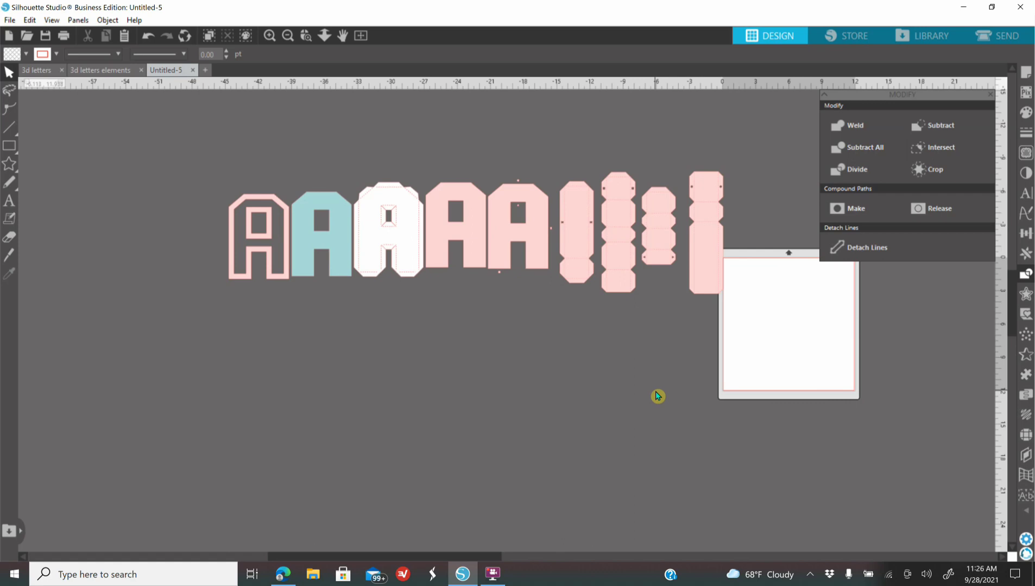
{"action": "left_click_drag", "start_coordinate": [705, 263], "coordinate": [697, 273]}
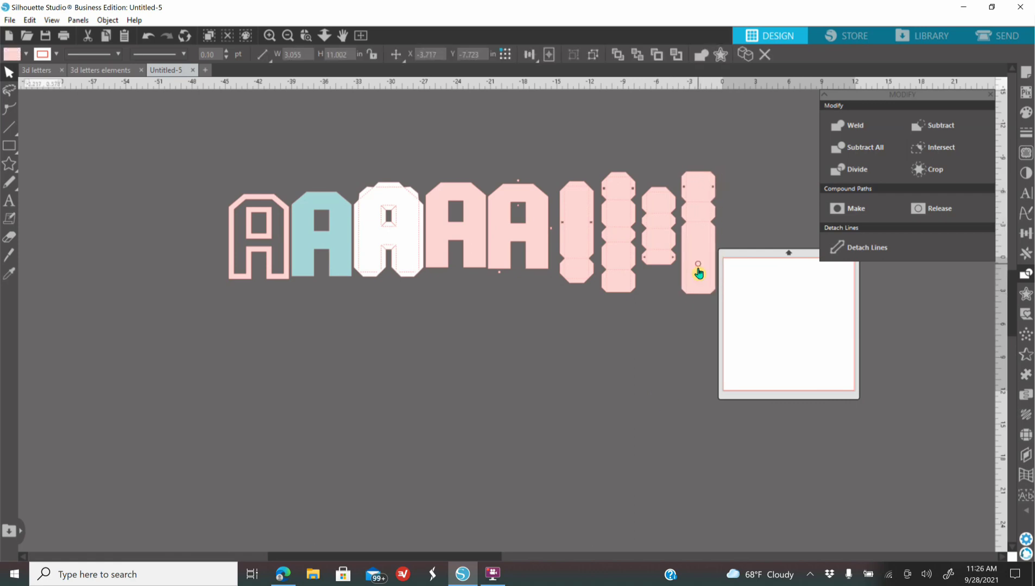
{"action": "left_click", "coordinate": [285, 419]}
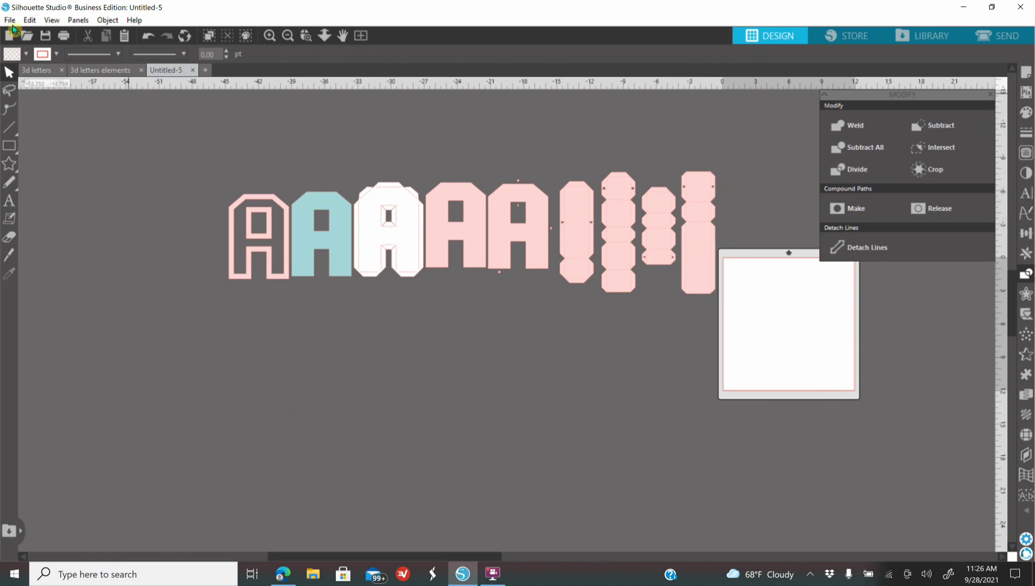
Start saving the design to the hard drive, choosing the folder Pictures > 3d block letter > letters > Letter A > SVG
{"action": "left_click", "coordinate": [10, 20]}
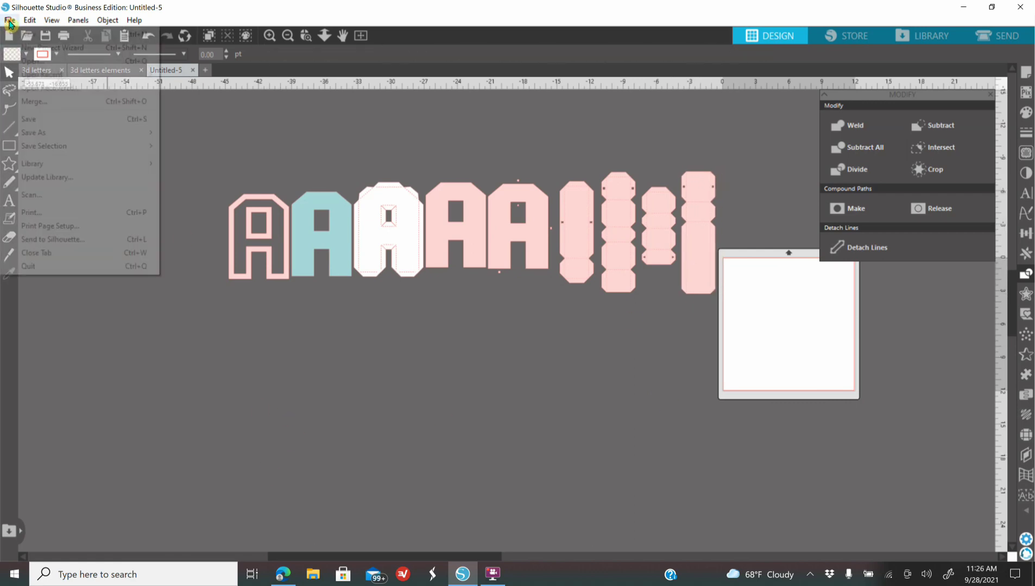
{"action": "mouse_move", "coordinate": [49, 135]}
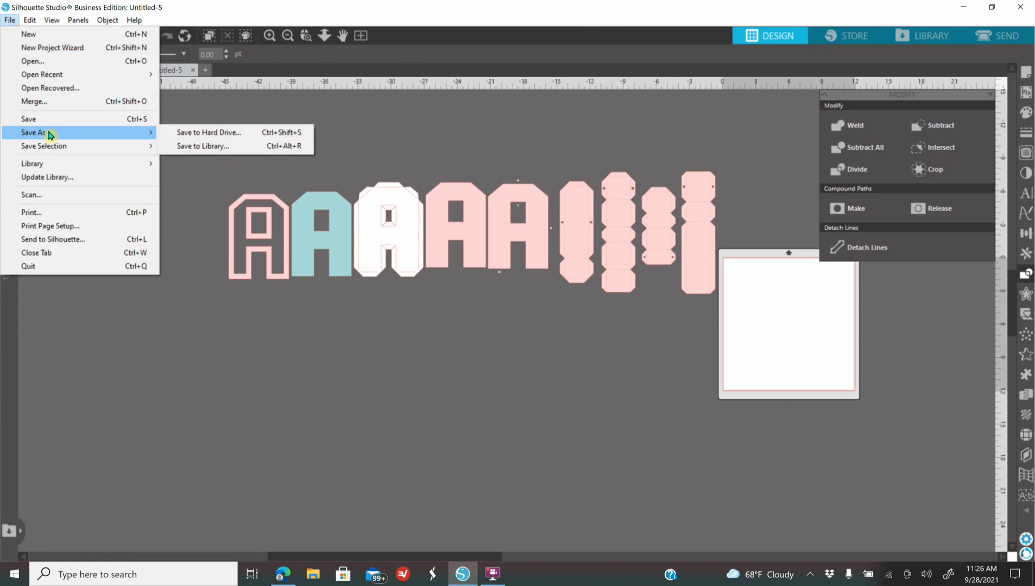
{"action": "left_click", "coordinate": [198, 133]}
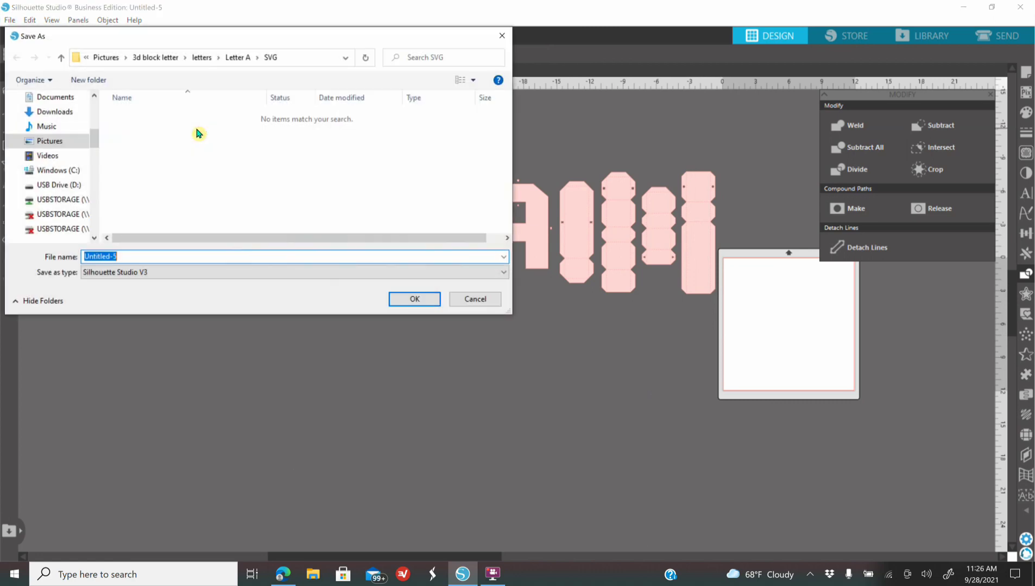
{"action": "left_click", "coordinate": [65, 143]}
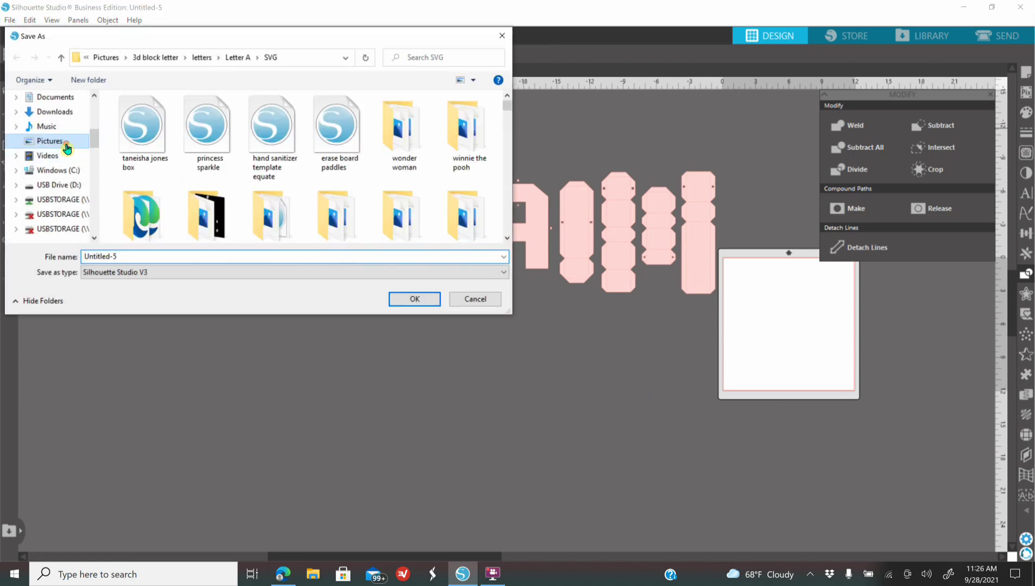
{"action": "scroll", "coordinate": [435, 189], "scroll_direction": "down", "scroll_amount": 5}
{"action": "scroll", "coordinate": [435, 189], "scroll_direction": "down", "scroll_amount": 15}
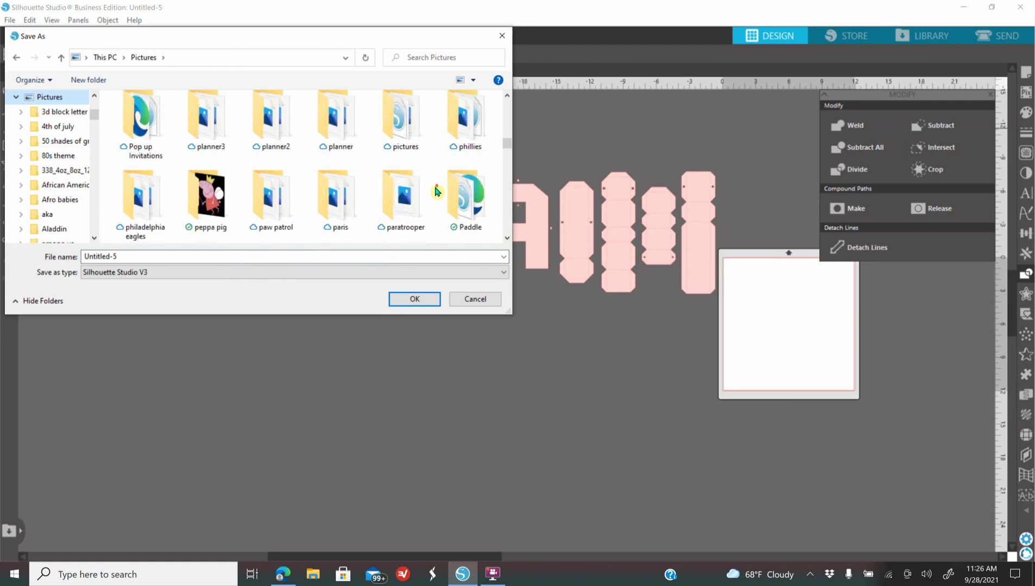
{"action": "scroll", "coordinate": [431, 218], "scroll_direction": "down", "scroll_amount": 10}
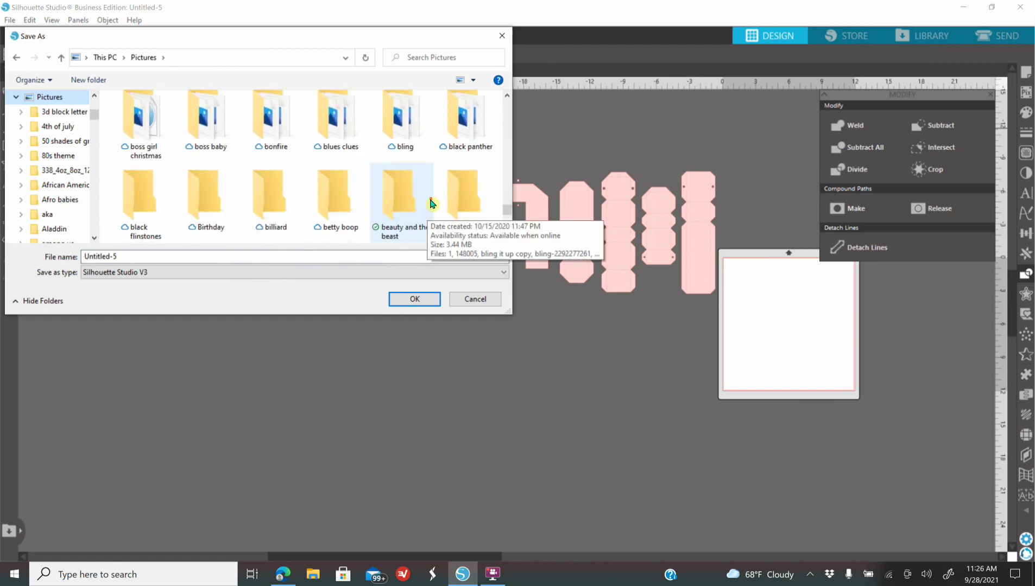
{"action": "left_click", "coordinate": [281, 200]}
{"action": "double_click", "coordinate": [281, 200]}
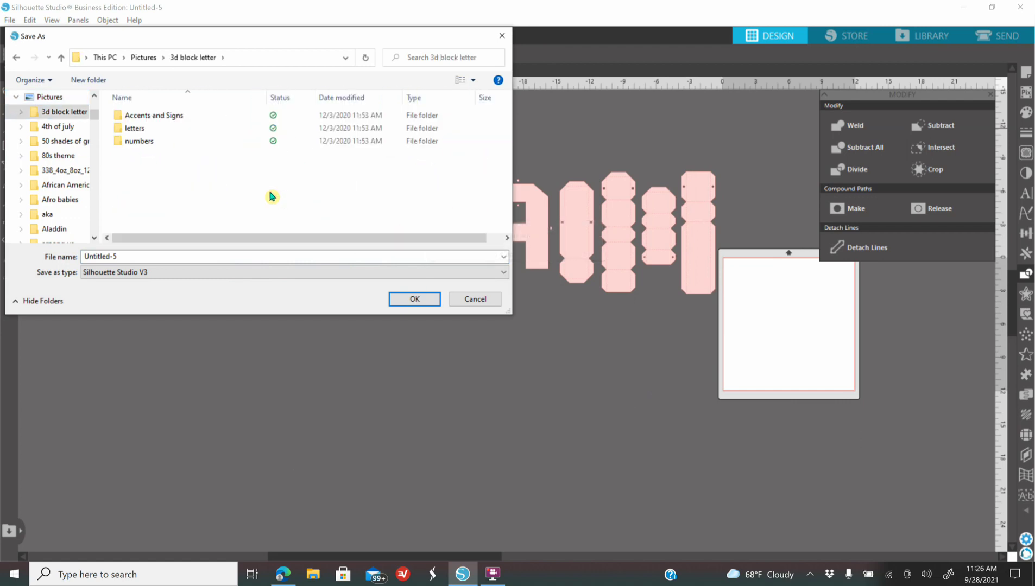
{"action": "double_click", "coordinate": [153, 131]}
{"action": "double_click", "coordinate": [151, 116]}
{"action": "double_click", "coordinate": [132, 142]}
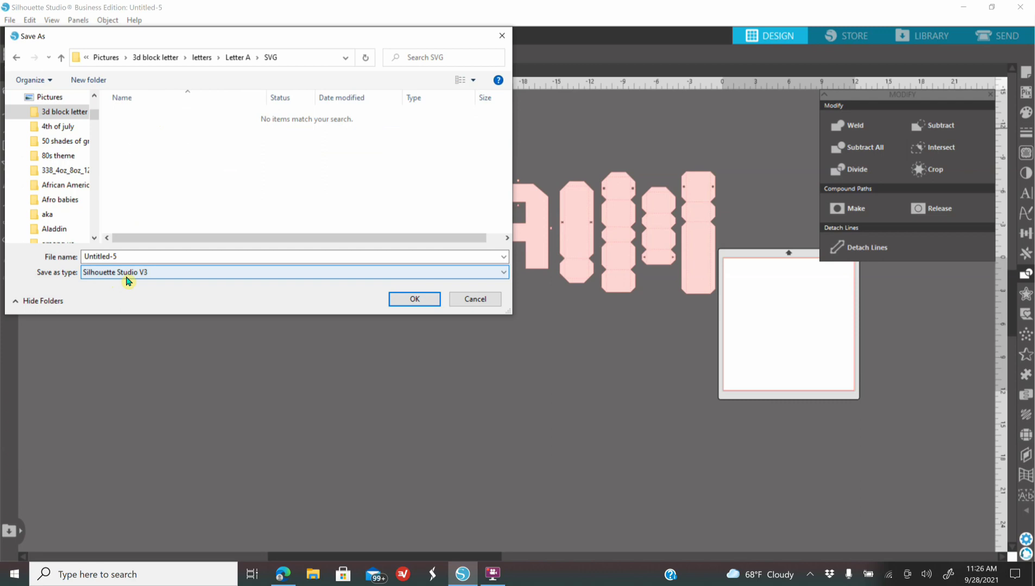
Name the file "Shaker letter A" and save it in Silhouette Studio V3 format
{"action": "left_click", "coordinate": [129, 259]}
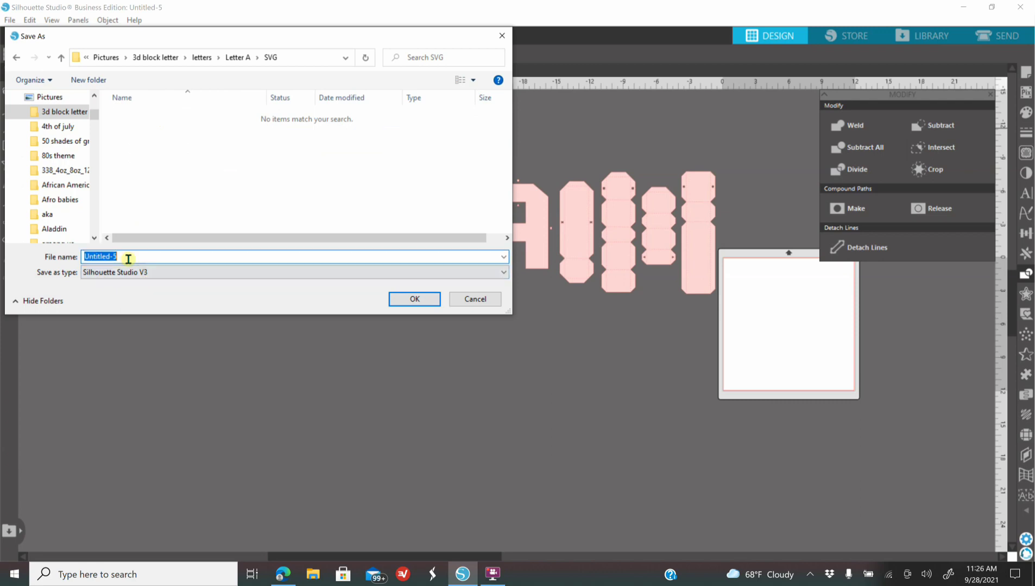
{"action": "type", "text": "Shaker letterv"}
{"action": "key", "text": "BackSpace"}
{"action": "type", "text": "A"}
{"action": "left_click", "coordinate": [414, 299]}
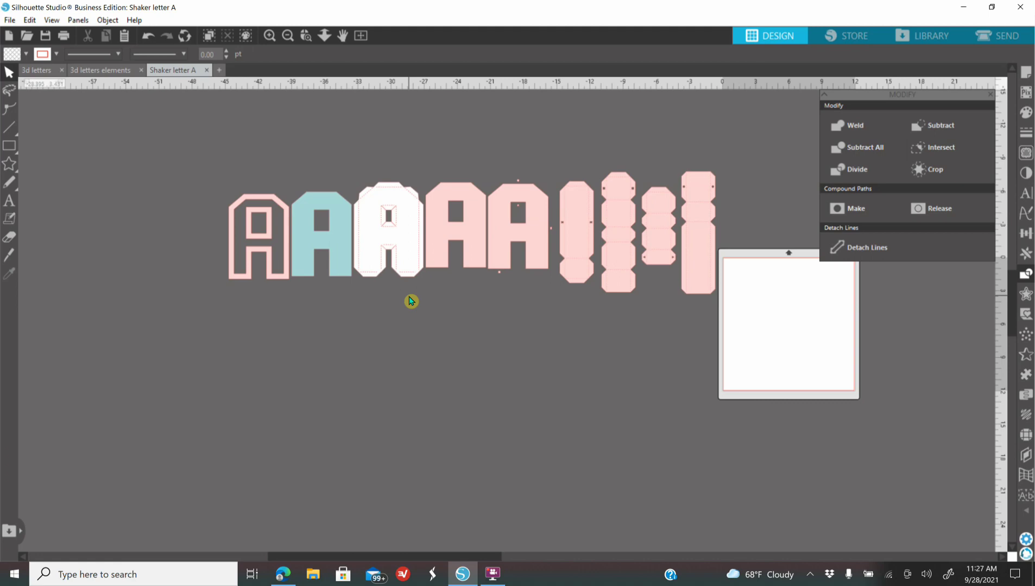
{"action": "left_click", "coordinate": [10, 22]}
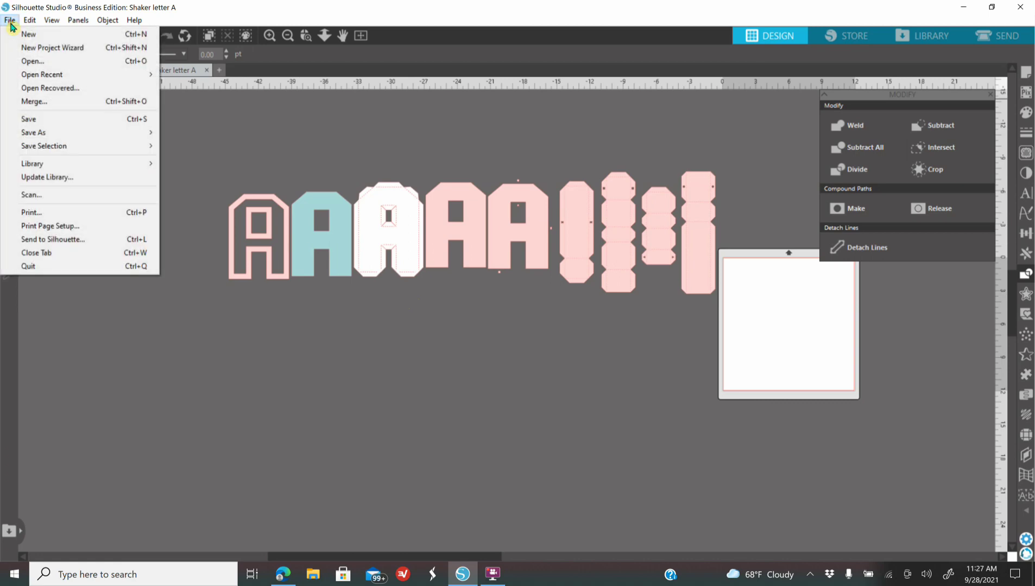
{"action": "mouse_move", "coordinate": [63, 138]}
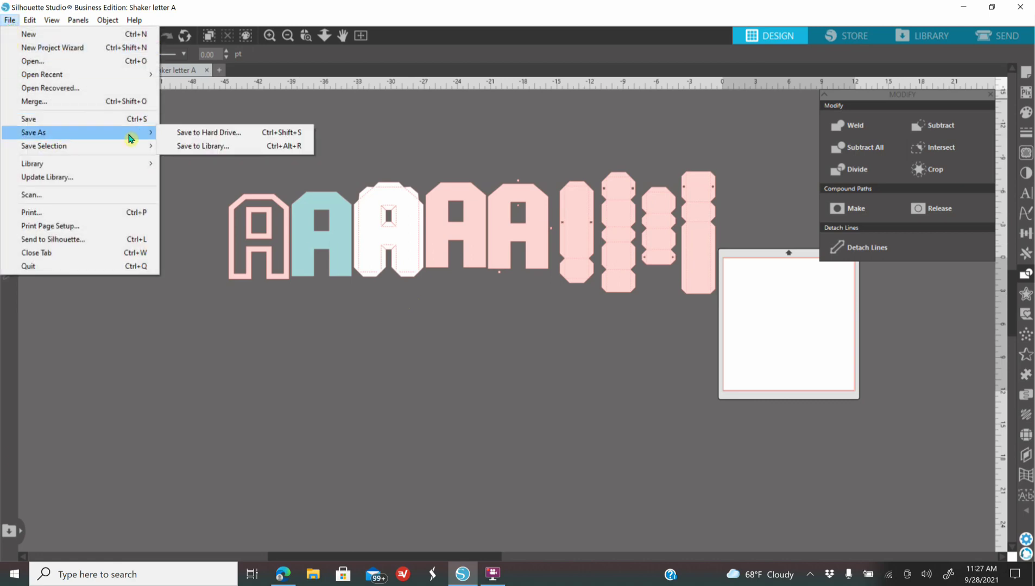
{"action": "left_click", "coordinate": [184, 135]}
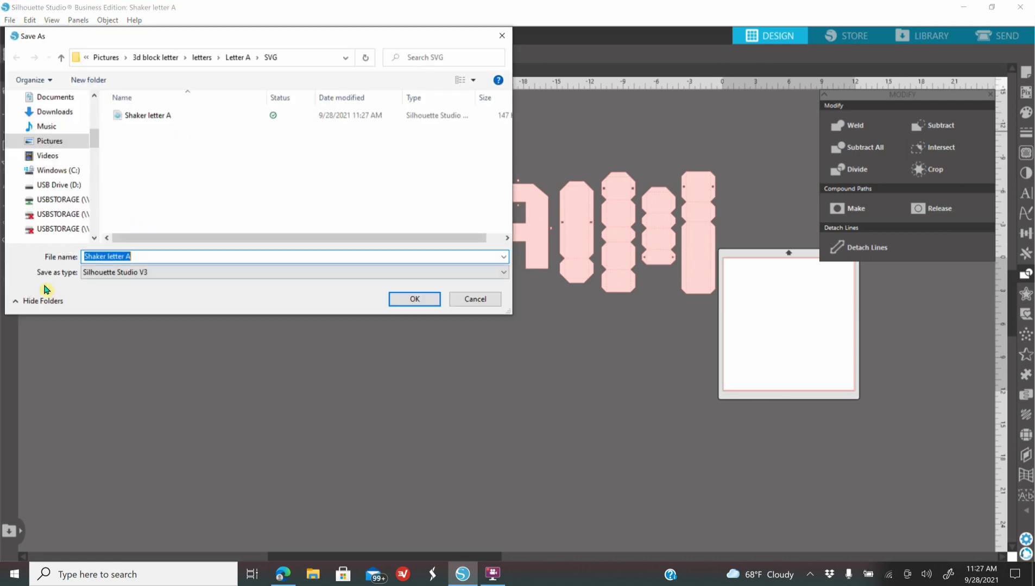
{"action": "left_click", "coordinate": [108, 275]}
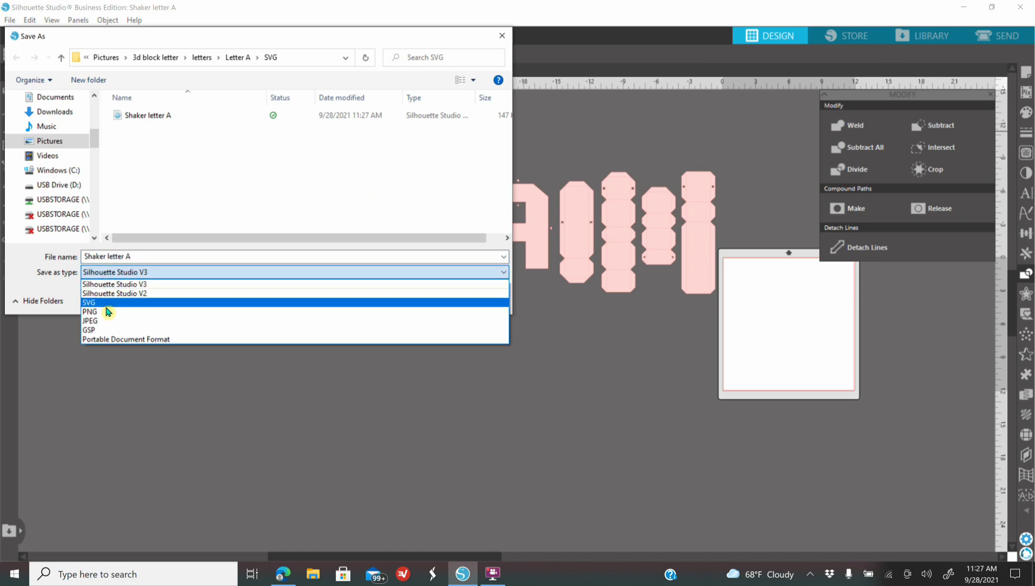
{"action": "left_click", "coordinate": [107, 305]}
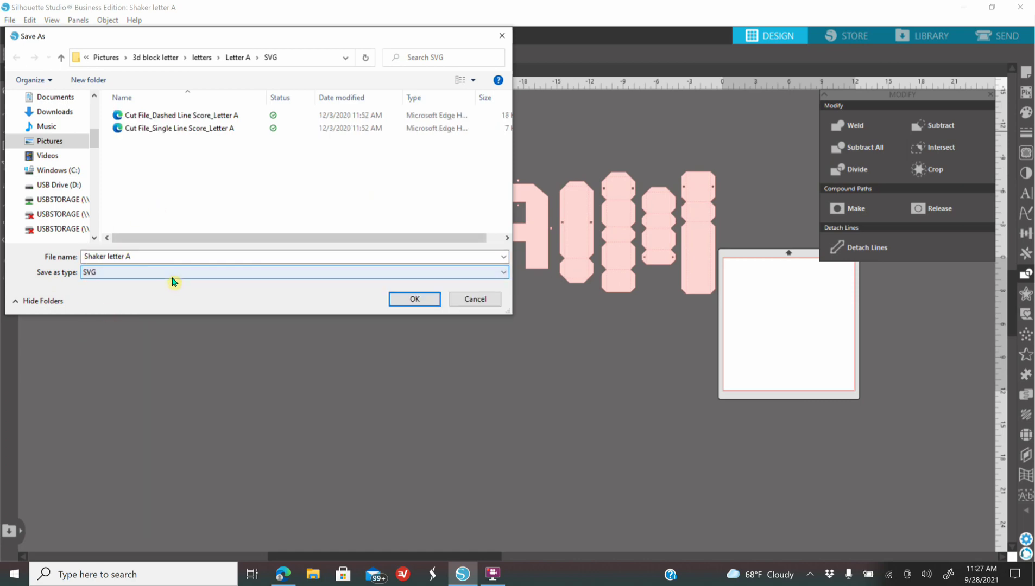
{"action": "left_click", "coordinate": [502, 37]}
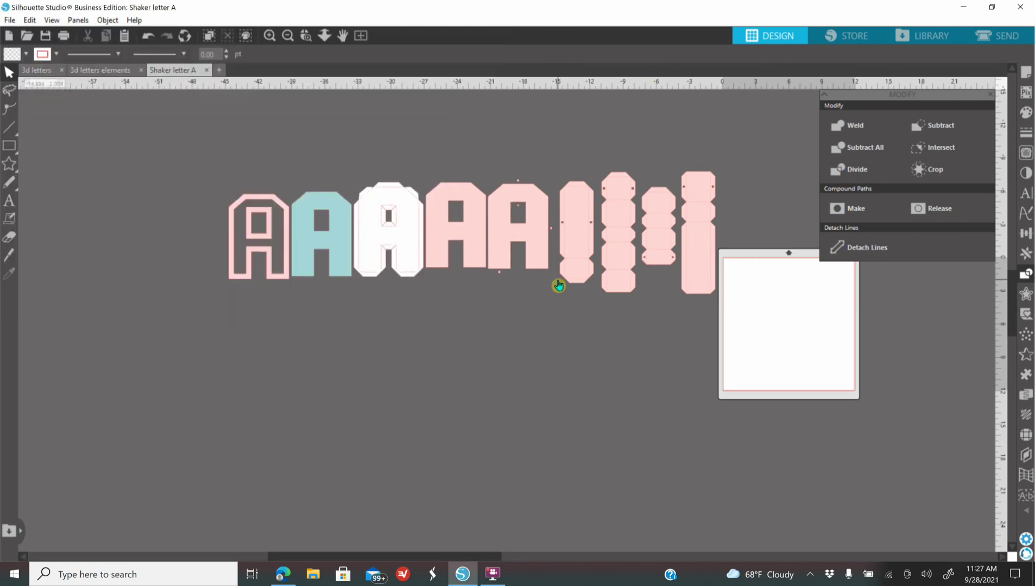